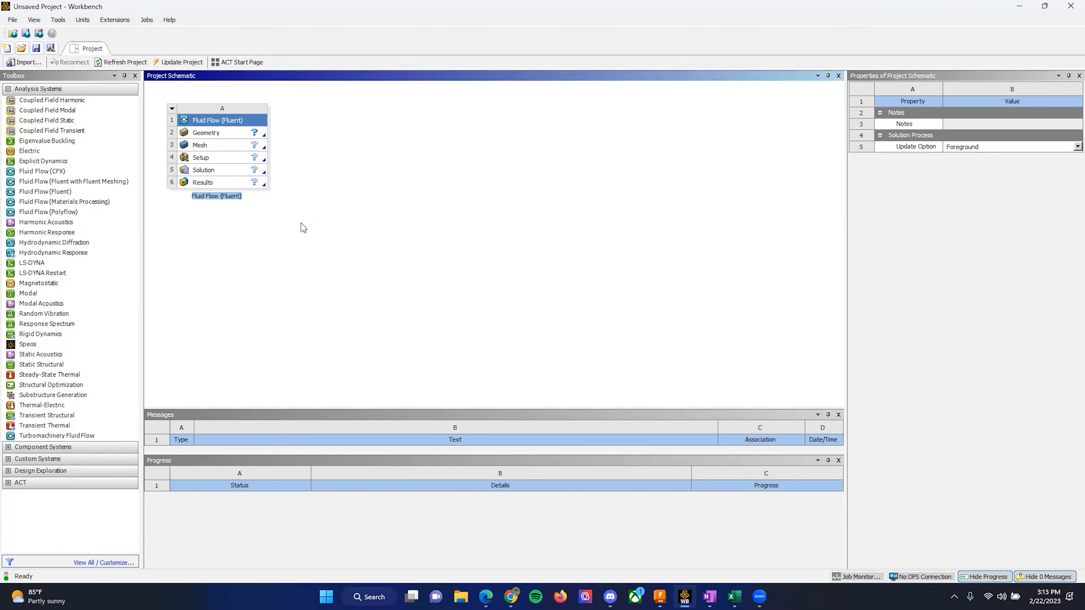
# Name the Fluid Flow (Fluent) system 30 and set its geometry's analysis type to 2D.
pyautogui.write('30')
pyautogui.click(227, 135)
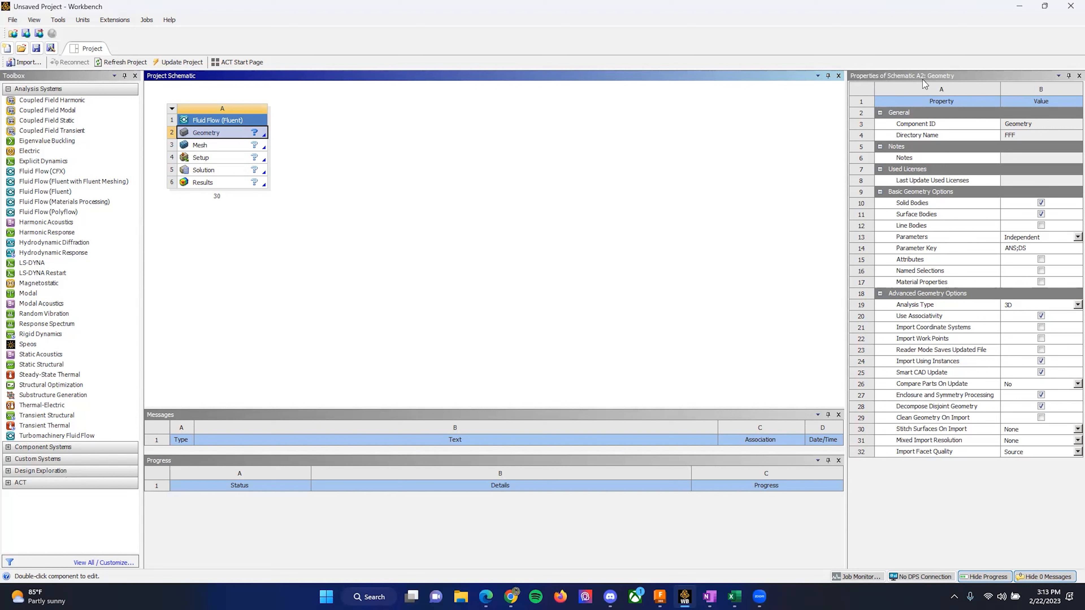
pyautogui.rightClick(241, 135)
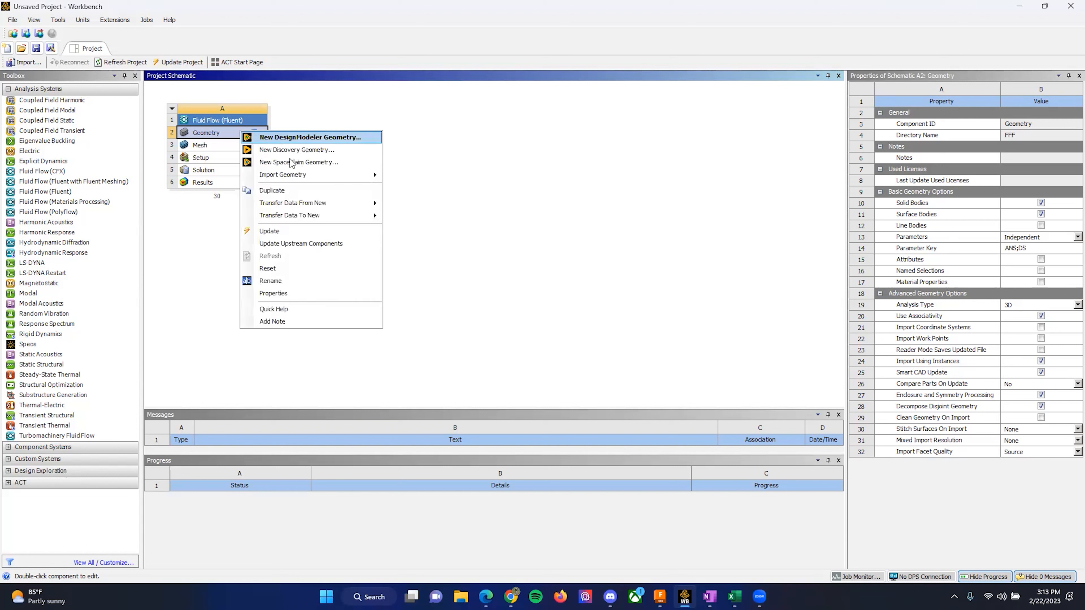
pyautogui.click(746, 277)
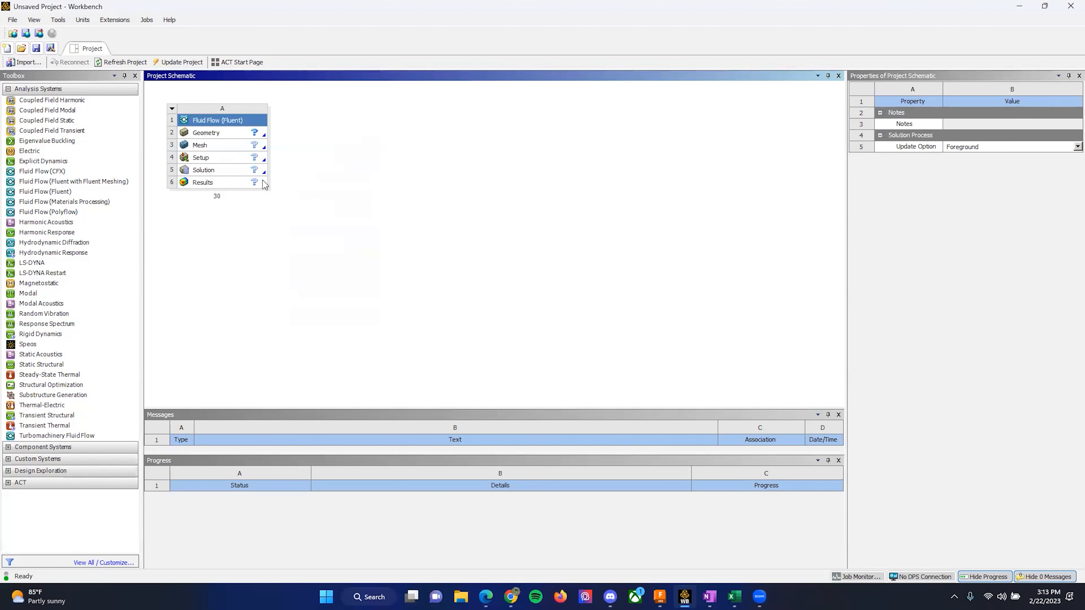
pyautogui.click(238, 137)
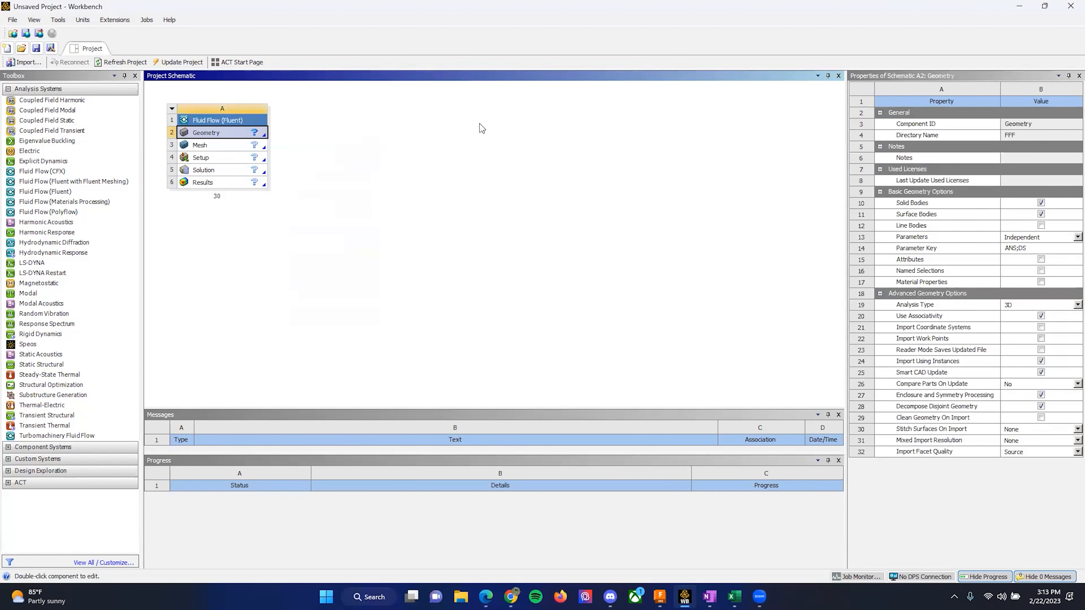
pyautogui.click(1069, 306)
pyautogui.click(1007, 323)
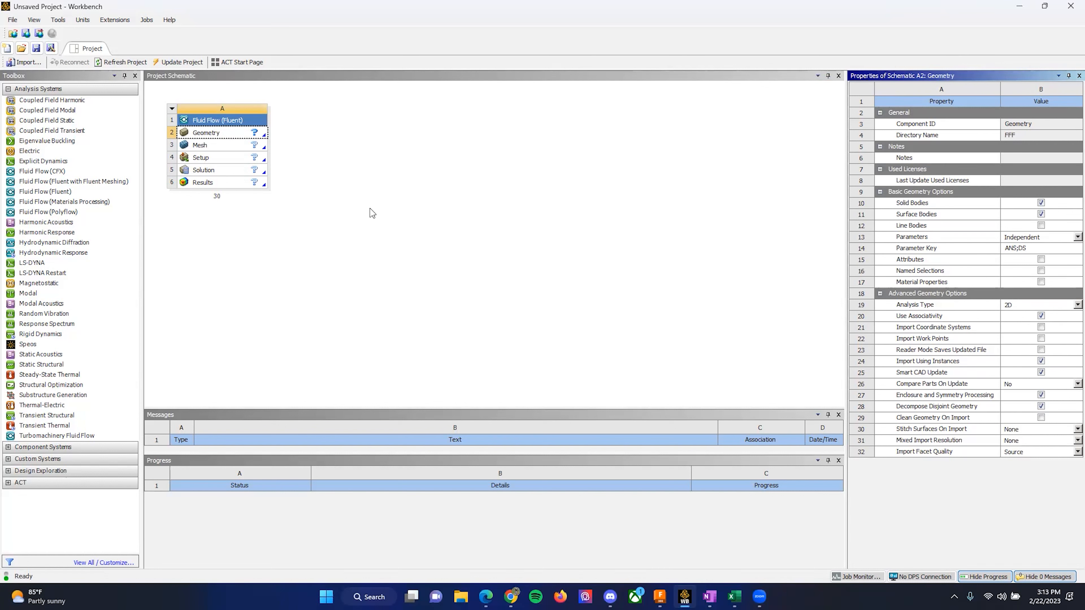
# Create a new DesignModeler geometry for the system and start sketching on the XY plane, viewed face-on.
pyautogui.rightClick(226, 137)
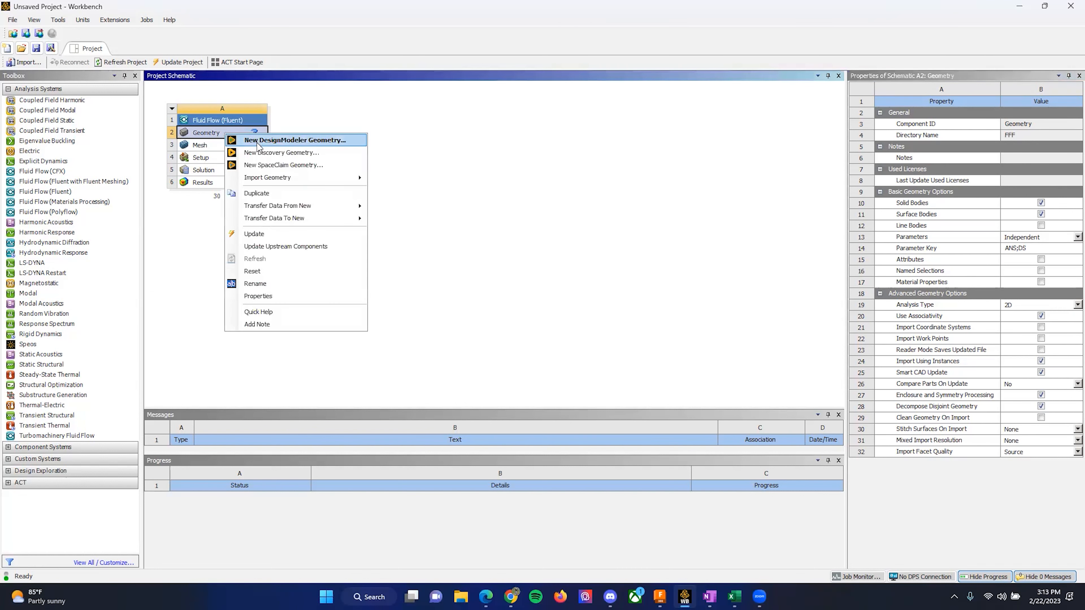
pyautogui.click(262, 143)
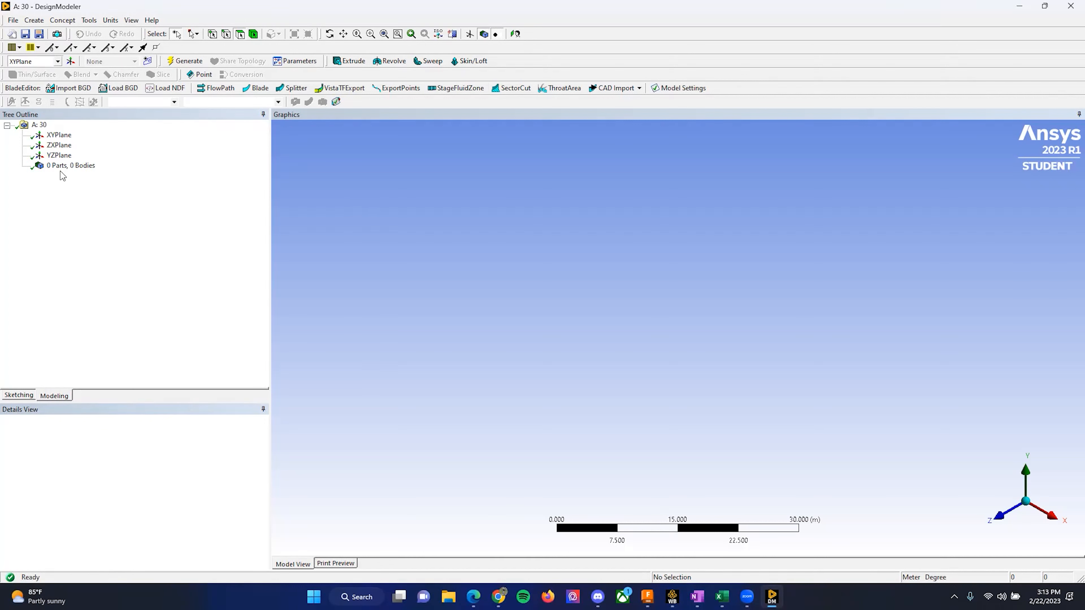
pyautogui.click(59, 135)
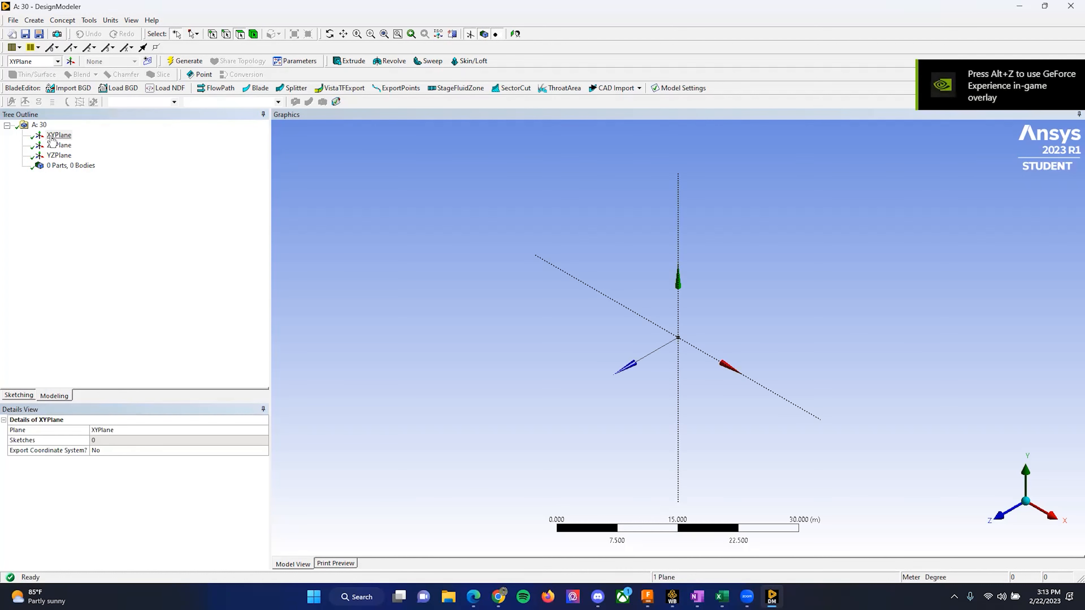
pyautogui.click(999, 516)
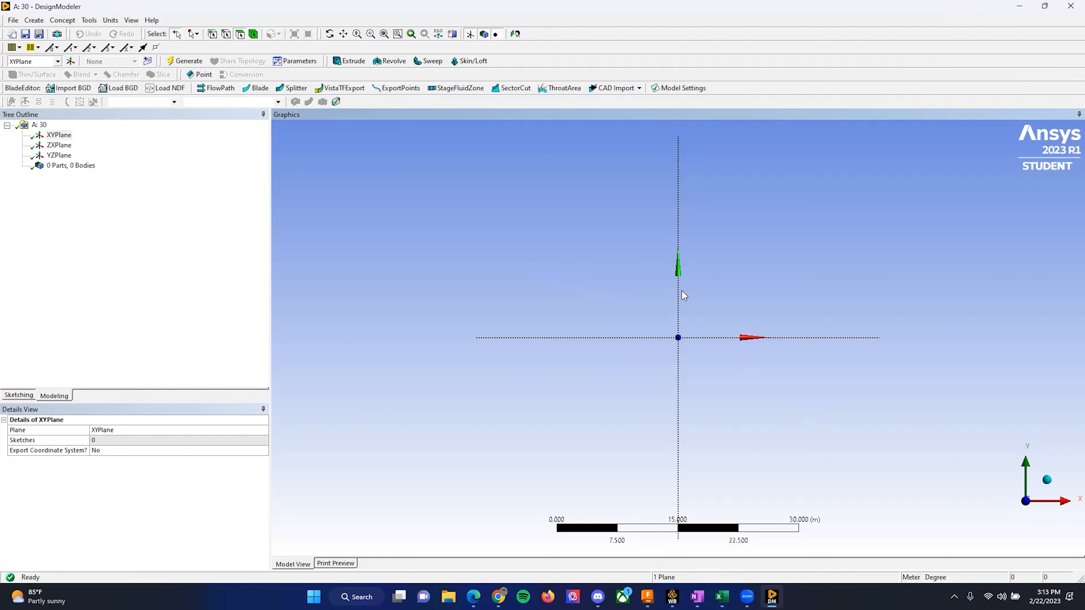
pyautogui.click(19, 396)
pyautogui.scroll(3, 691, 360)
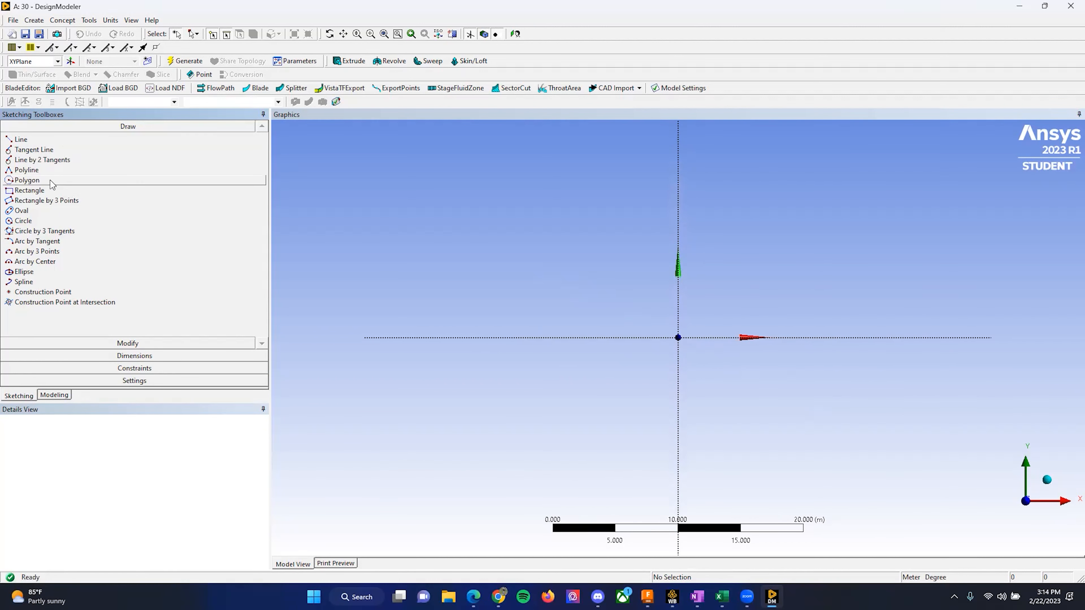
pyautogui.click(35, 204)
pyautogui.scroll(10, 703, 312)
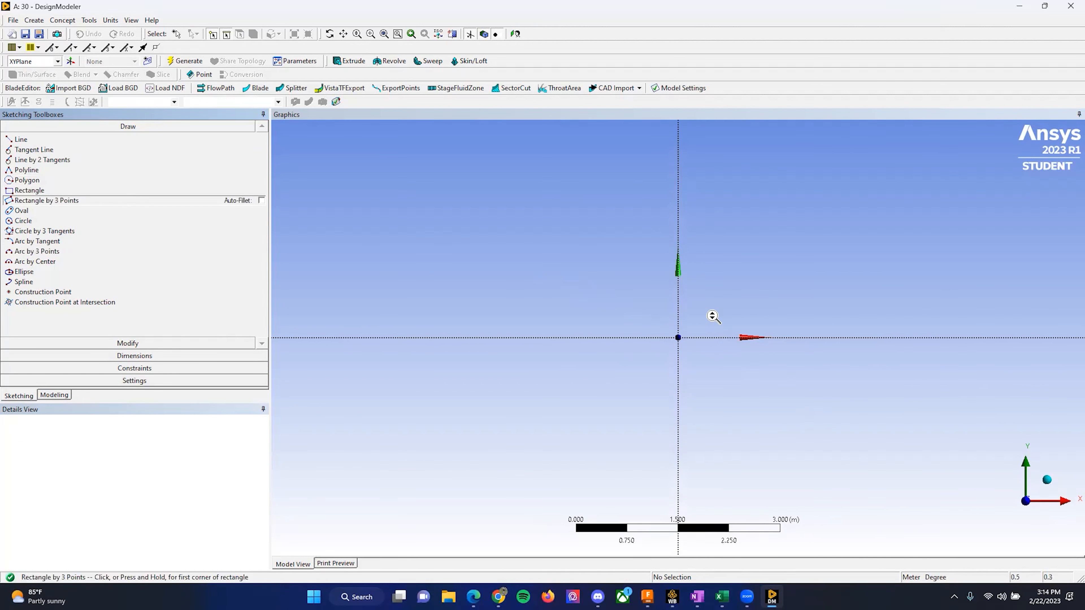
pyautogui.scroll(3, 678, 337)
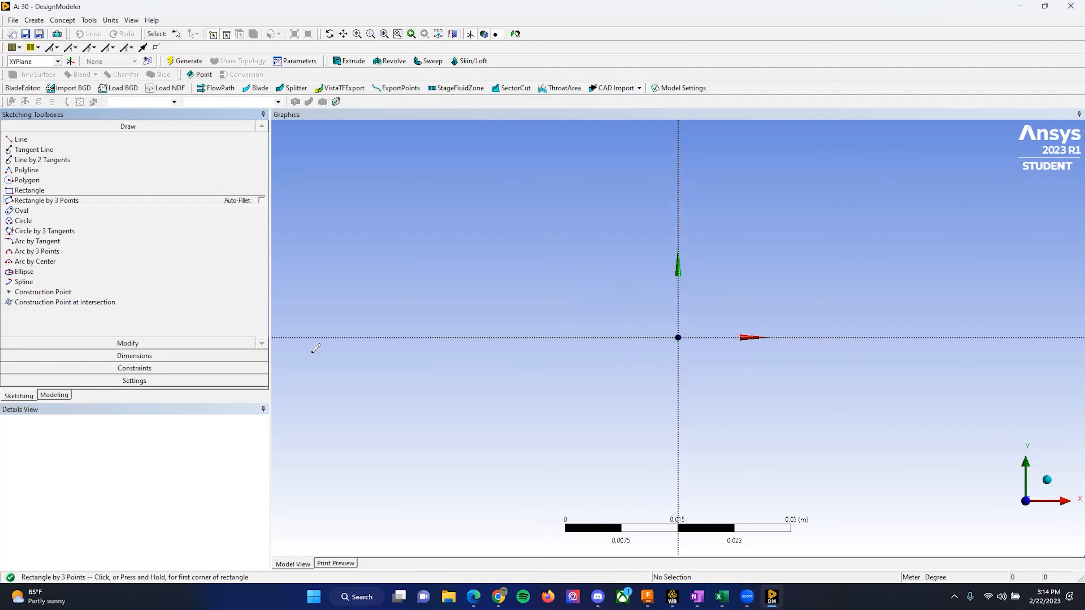
pyautogui.press('Escape')
# Set the geometry's length units to centimeters.
pyautogui.click(111, 20)
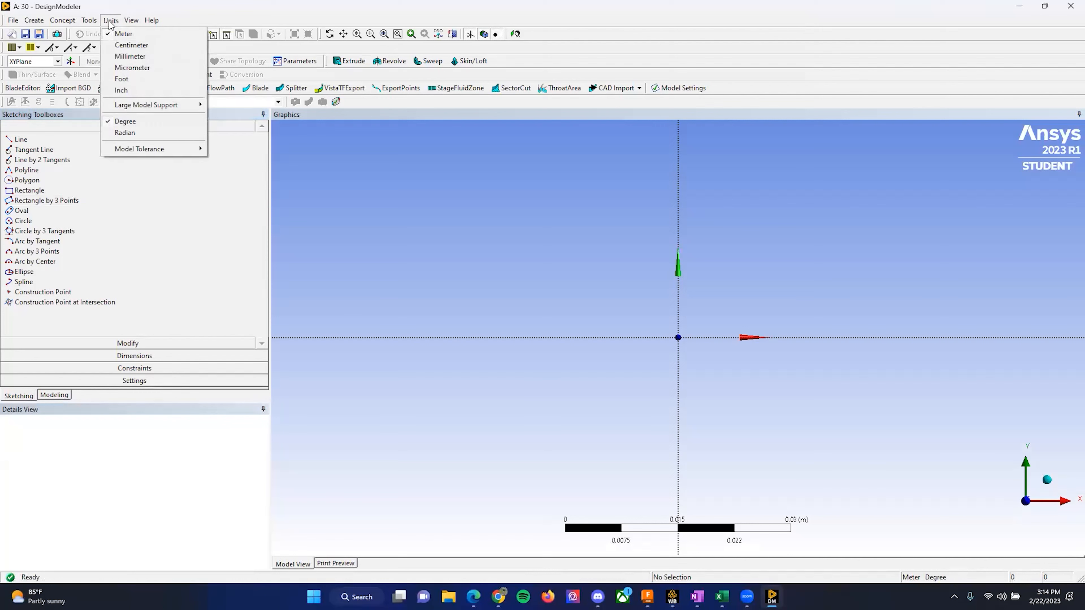
pyautogui.click(110, 21)
pyautogui.click(110, 20)
pyautogui.click(129, 44)
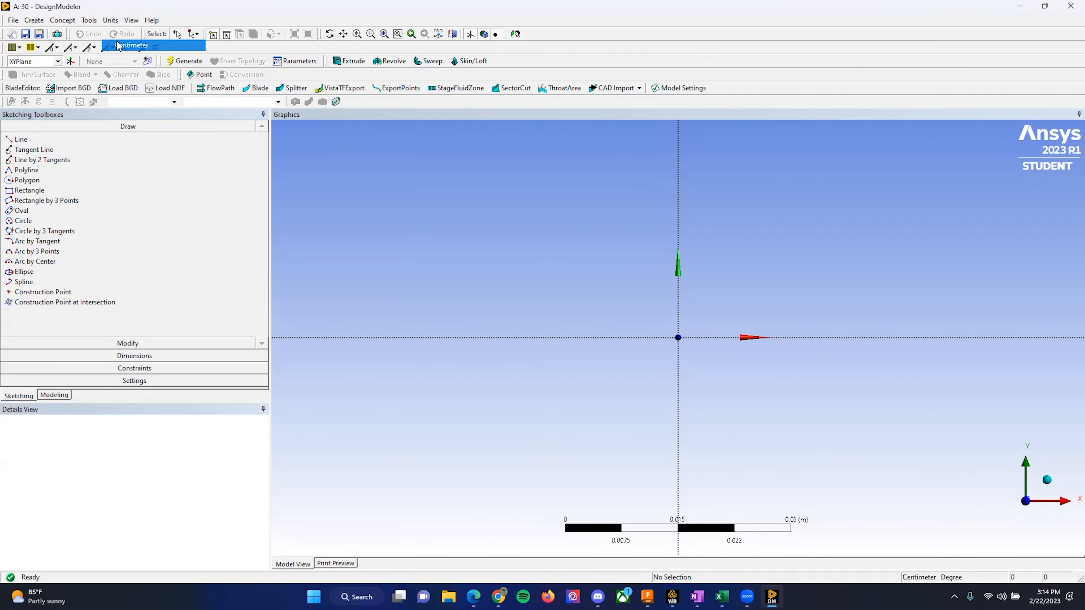
# Look up the plate's length and thickness in the Fluent project 2 assignment in the browser, and return to DesignModeler.
pyautogui.click(498, 596)
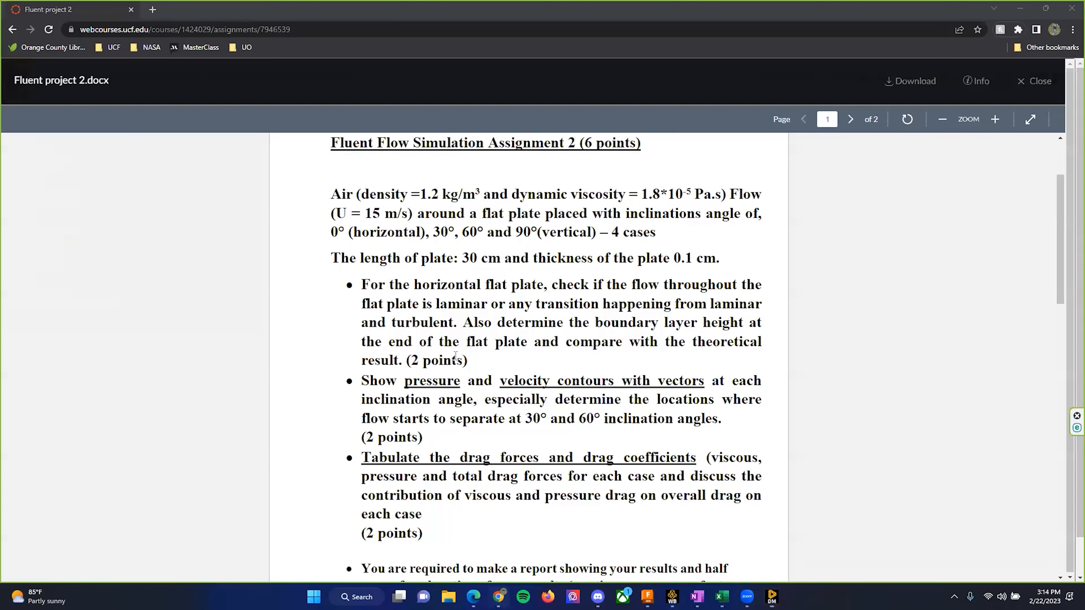
pyautogui.moveTo(356, 259); pyautogui.dragTo(720, 258)
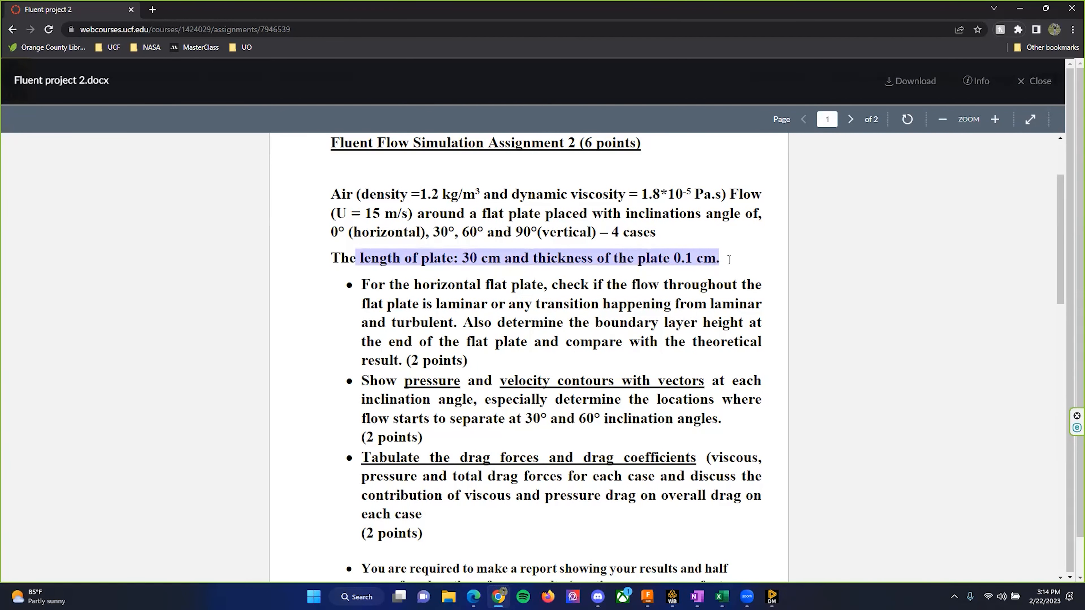
pyautogui.click(739, 276)
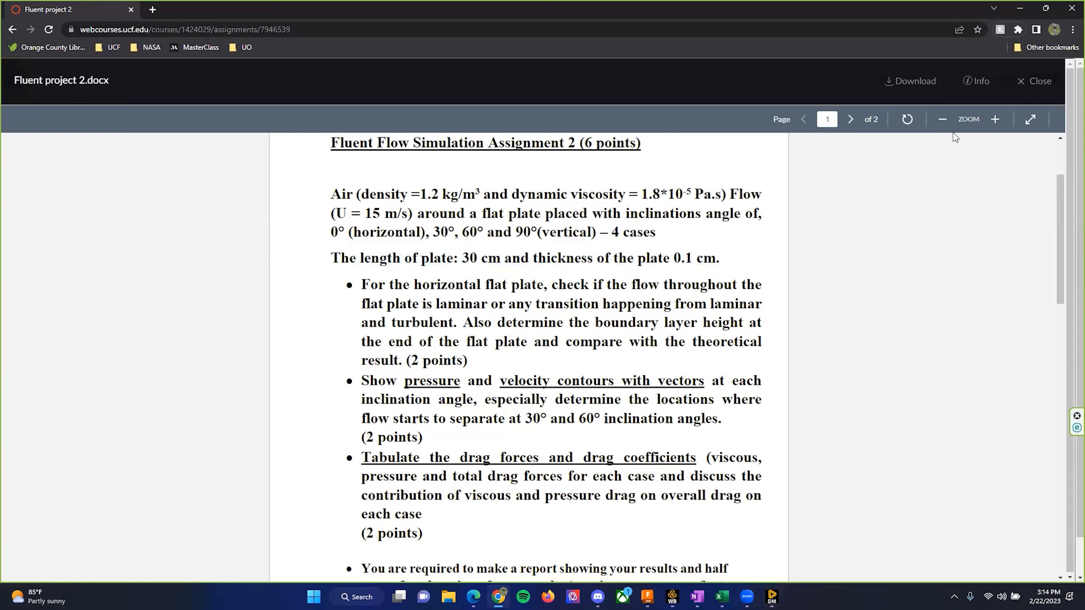
pyautogui.click(1020, 8)
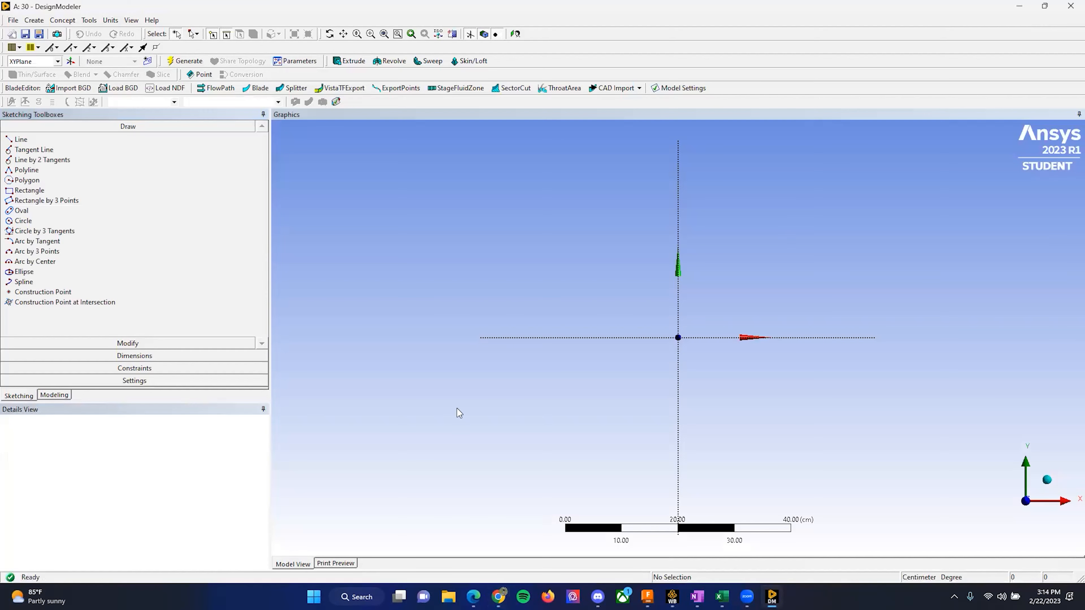
# Sketch a three-point rectangle starting at the origin and sloping downward toward positive X, about 27.7 cm long and 3.2 cm thick.
pyautogui.click(47, 201)
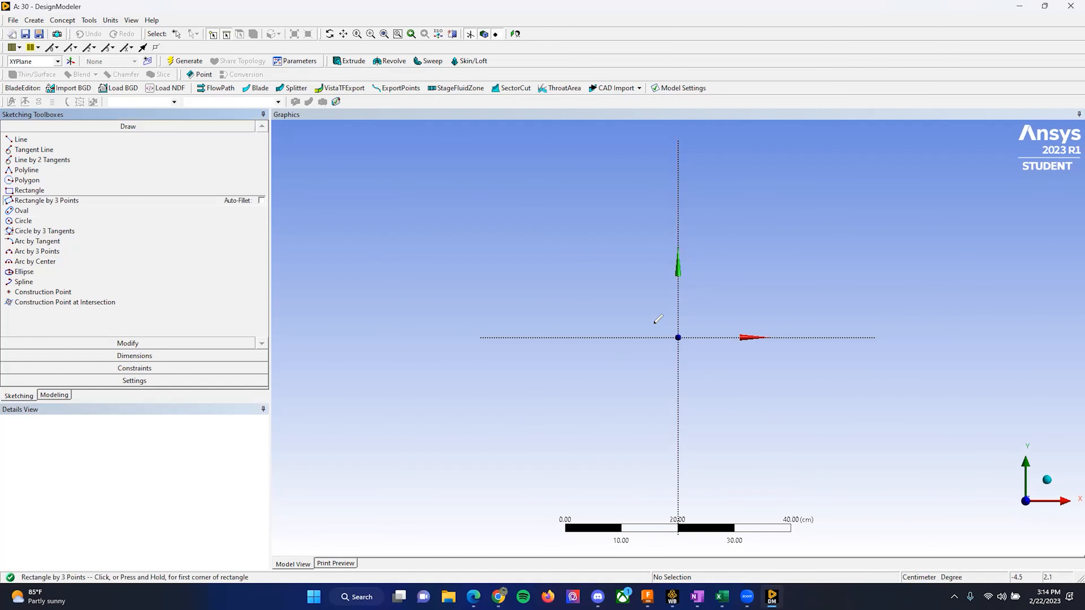
pyautogui.click(678, 337)
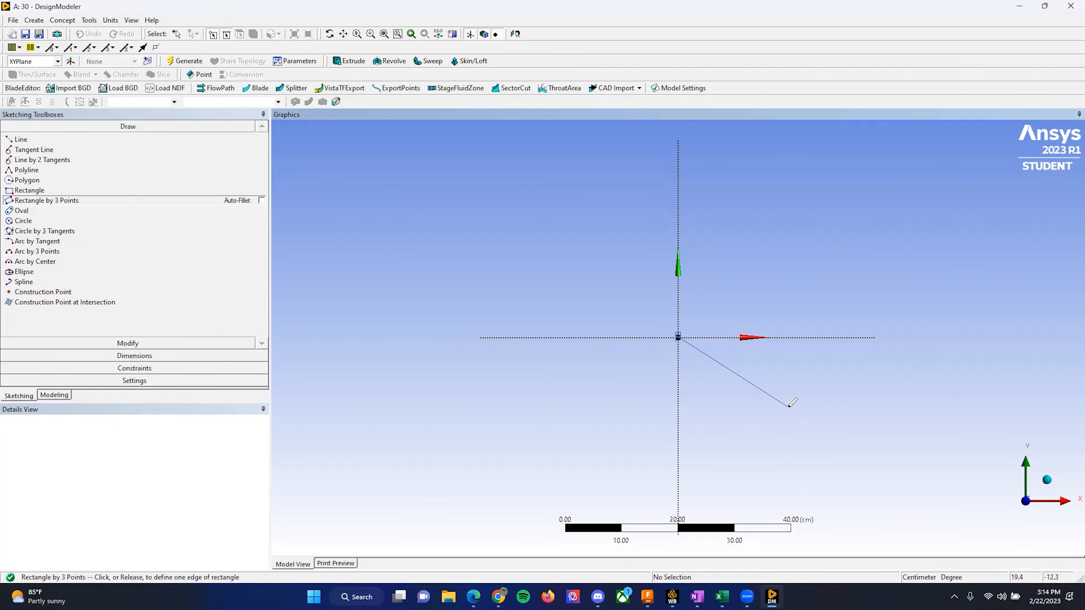
pyautogui.click(816, 412)
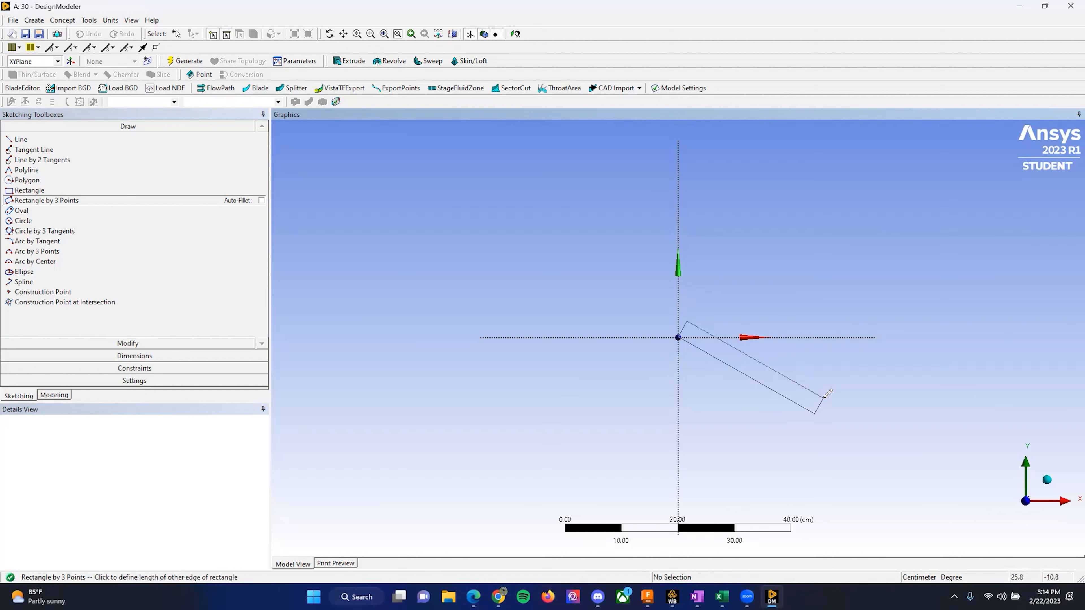
pyautogui.click(804, 428)
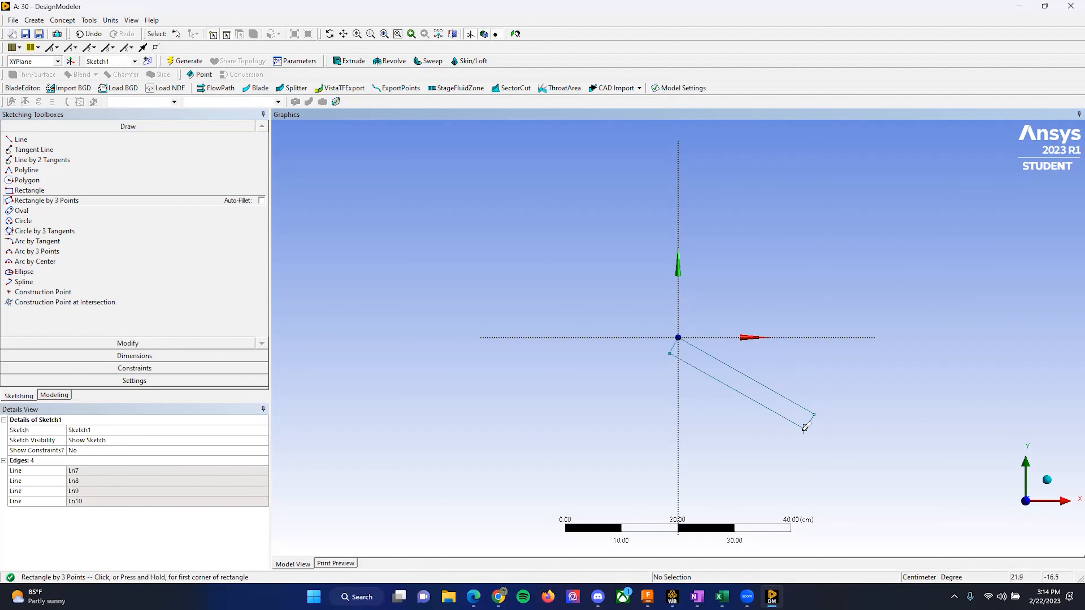
# Dimension the short end edge of the inclined rectangle and set the plate thickness to 0.1 cm.
pyautogui.click(146, 356)
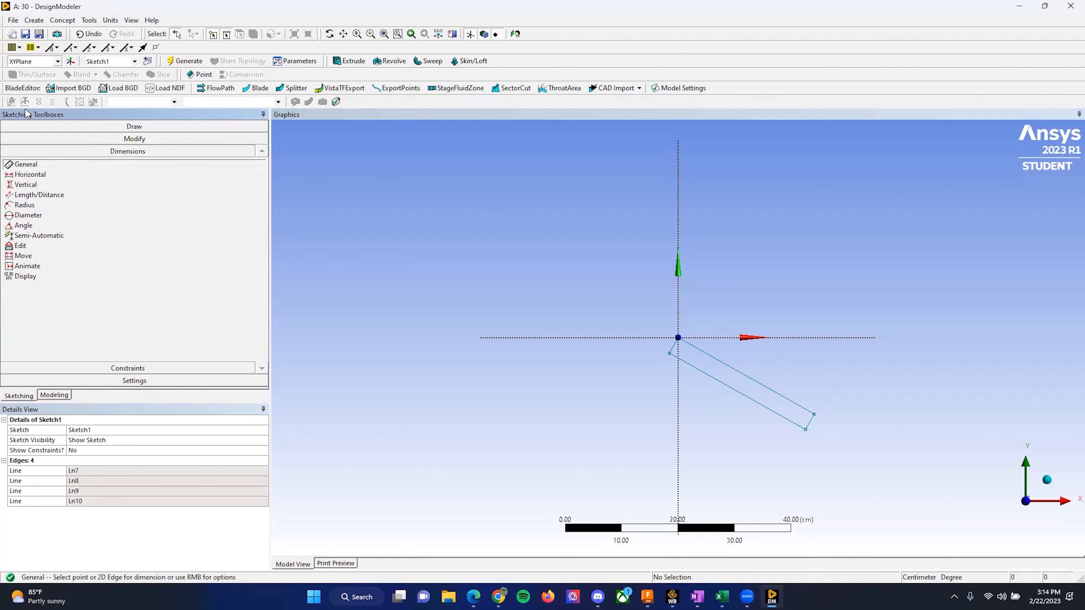
pyautogui.click(674, 347)
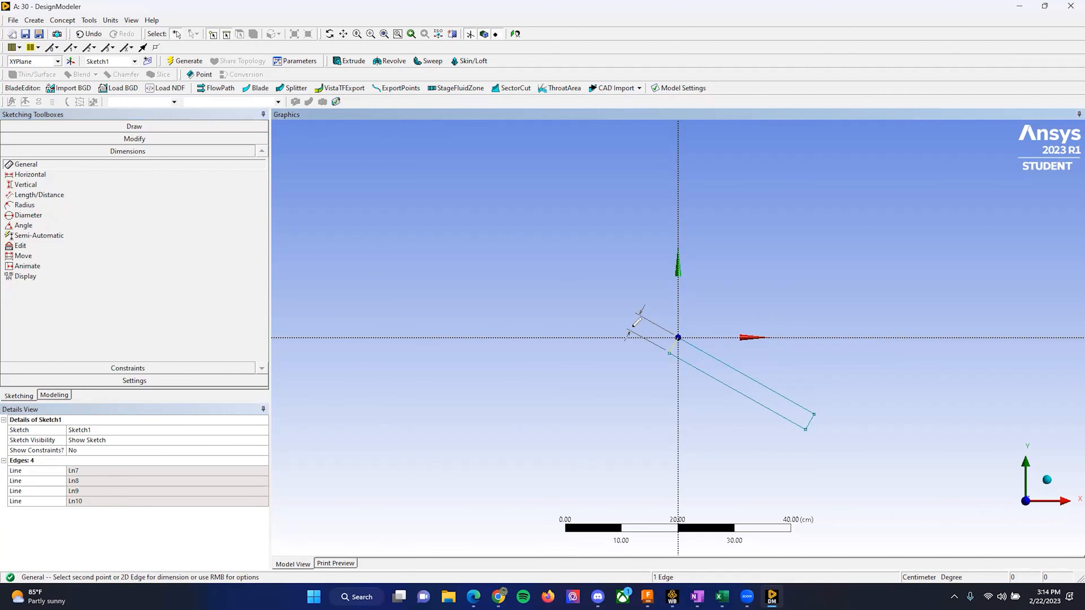
pyautogui.click(634, 319)
pyautogui.click(79, 471)
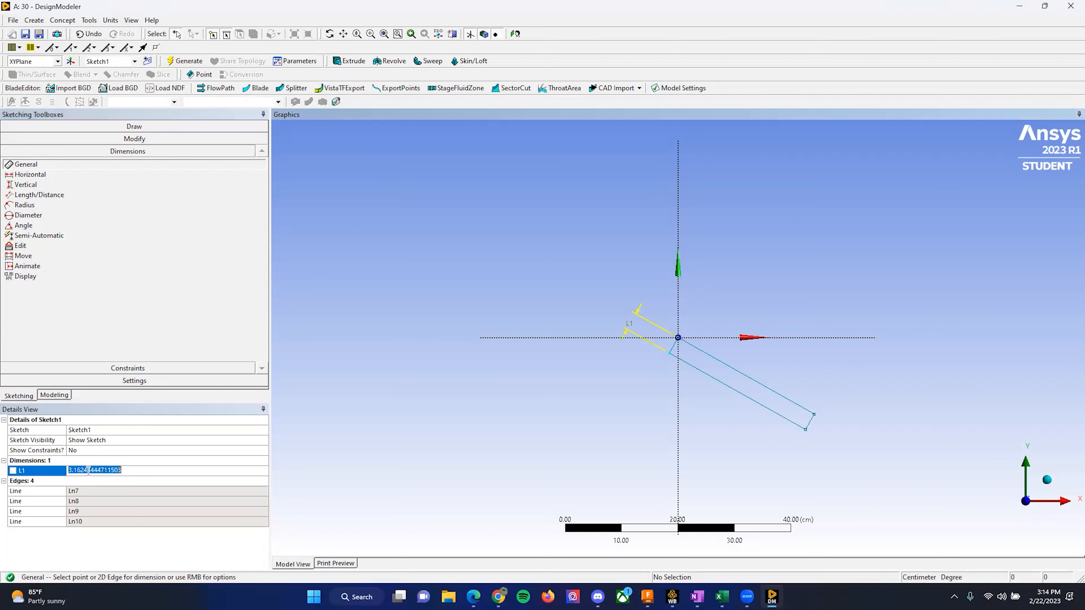
pyautogui.write('0.1')
pyautogui.press('Return')
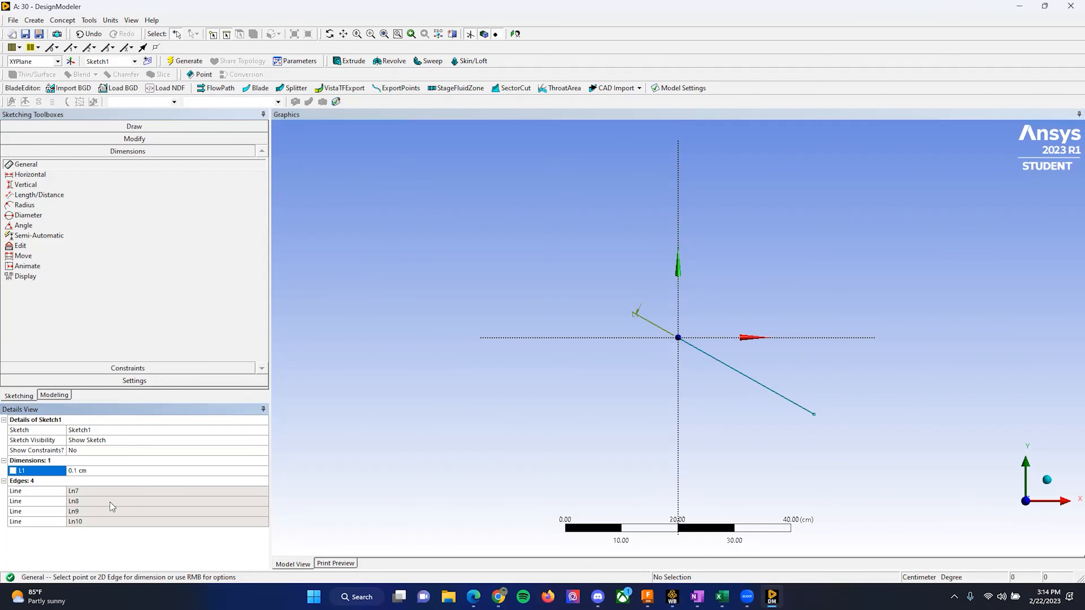
# Dimension the long upper edge of the inclined rectangle and set the plate length to 30 cm.
pyautogui.scroll(10, 768, 367)
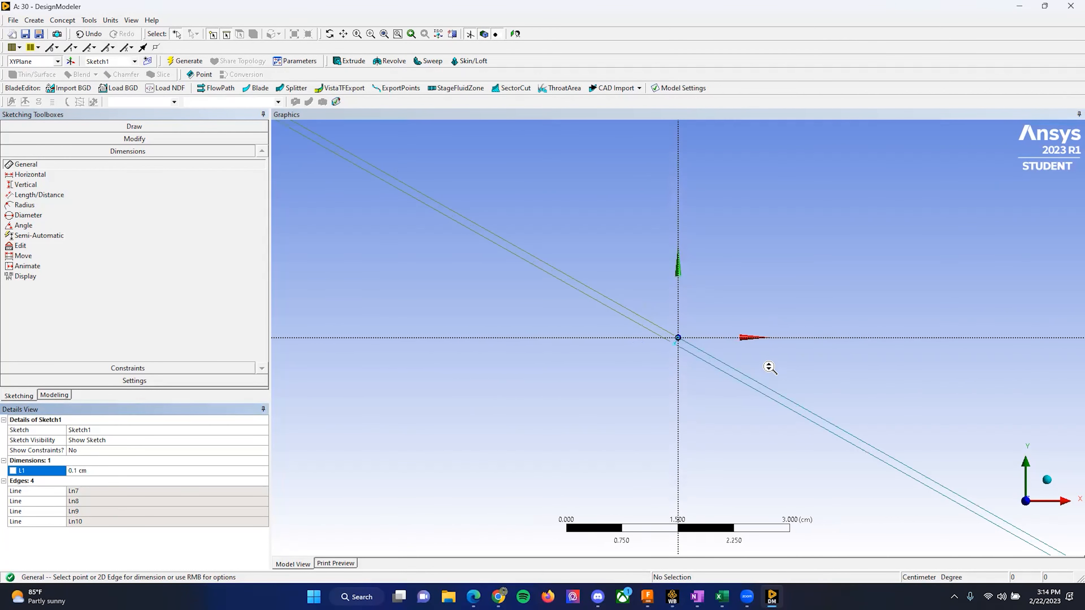
pyautogui.click(758, 383)
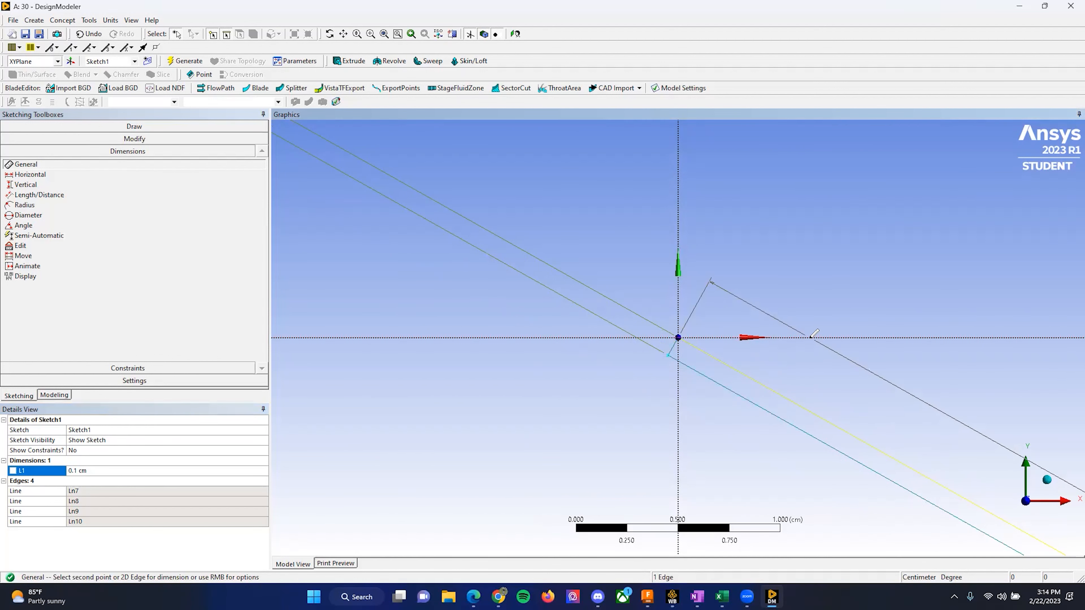
pyautogui.click(805, 317)
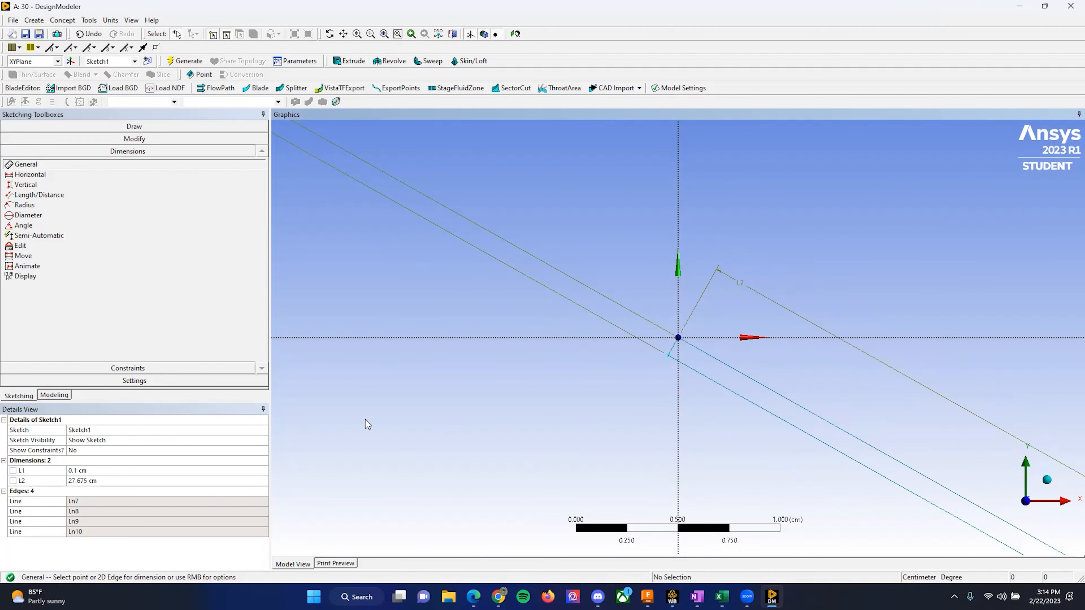
pyautogui.click(81, 482)
pyautogui.write('30')
pyautogui.press('Return')
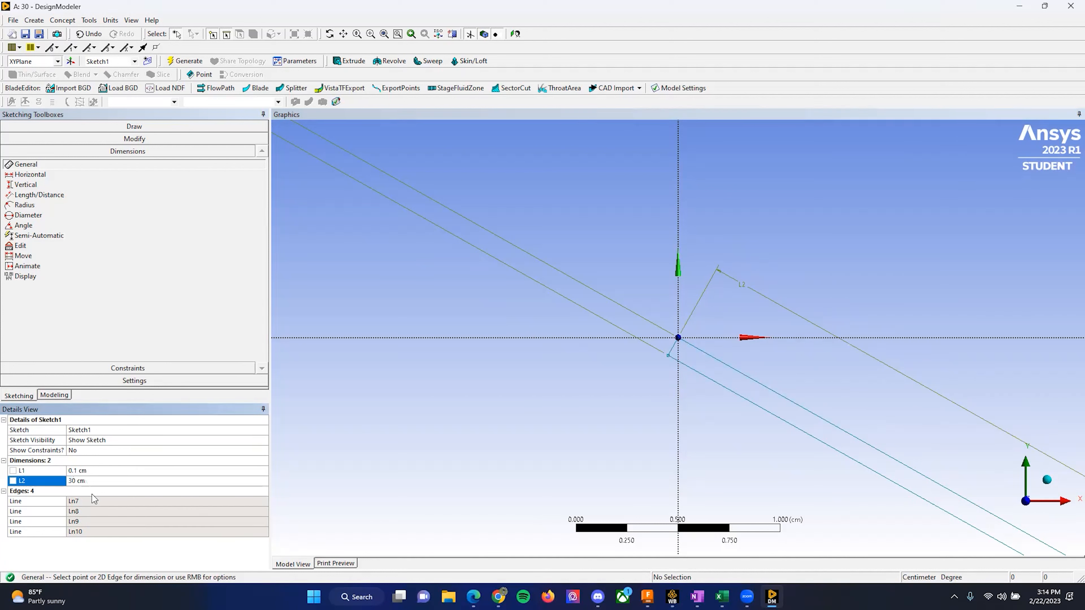
pyautogui.scroll(10, 688, 339)
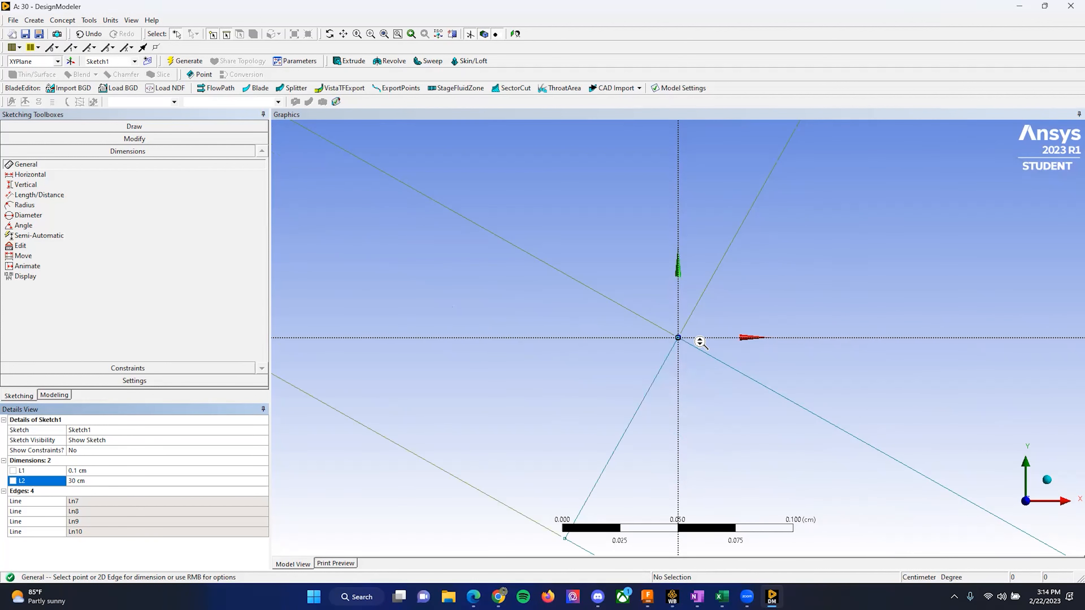
pyautogui.scroll(-10, 685, 347)
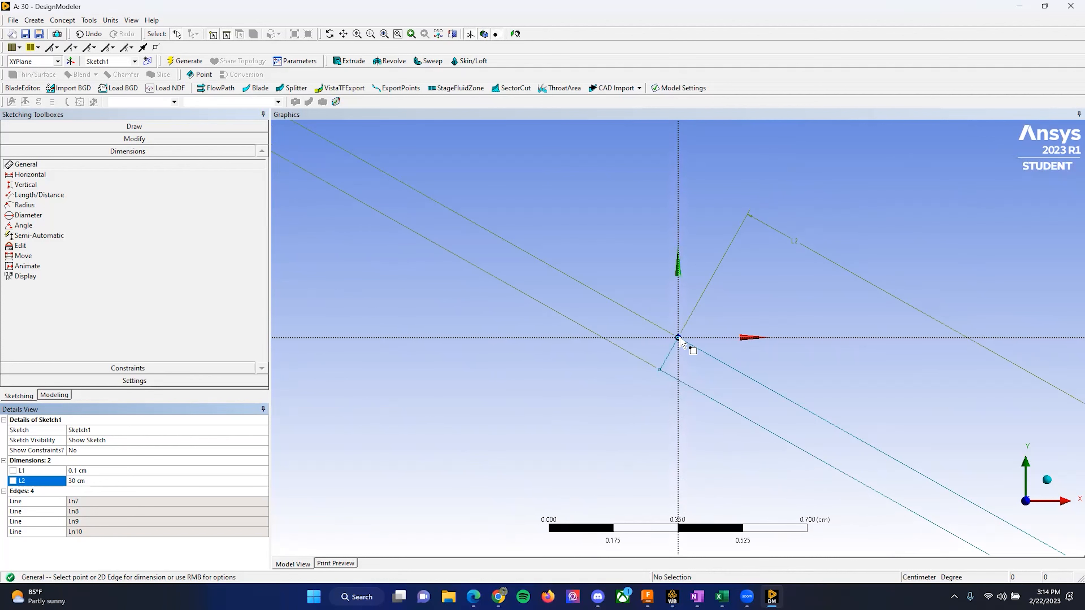
pyautogui.click(134, 126)
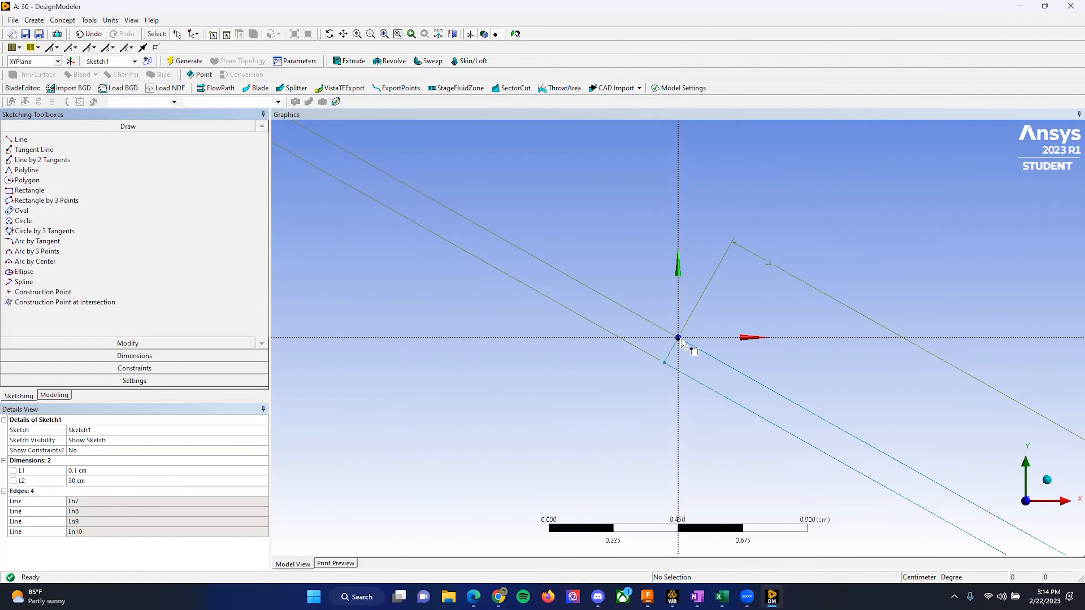
pyautogui.scroll(5, 679, 342)
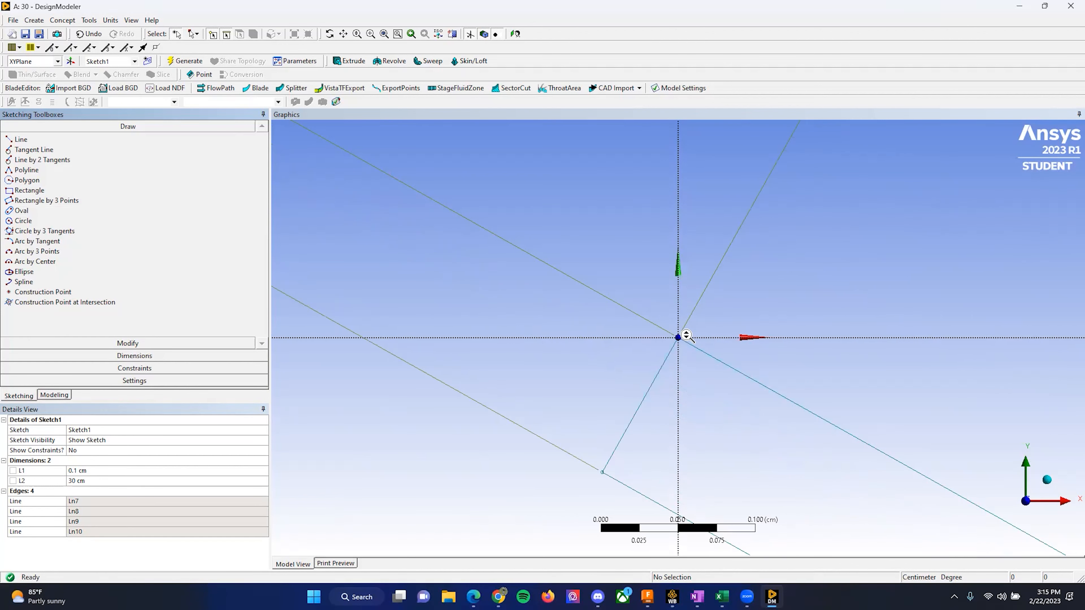
pyautogui.scroll(-10, 680, 343)
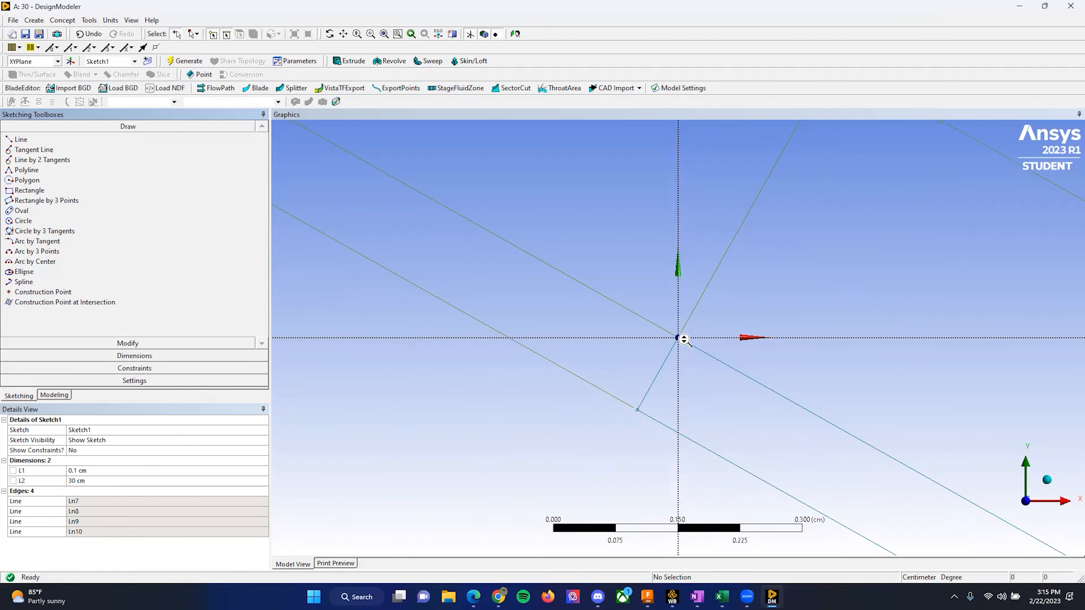
# Sketch an axis-aligned outer rectangle enclosing the inclined plate, about 108.5 cm wide and 53.1 cm high.
pyautogui.scroll(-5, 681, 344)
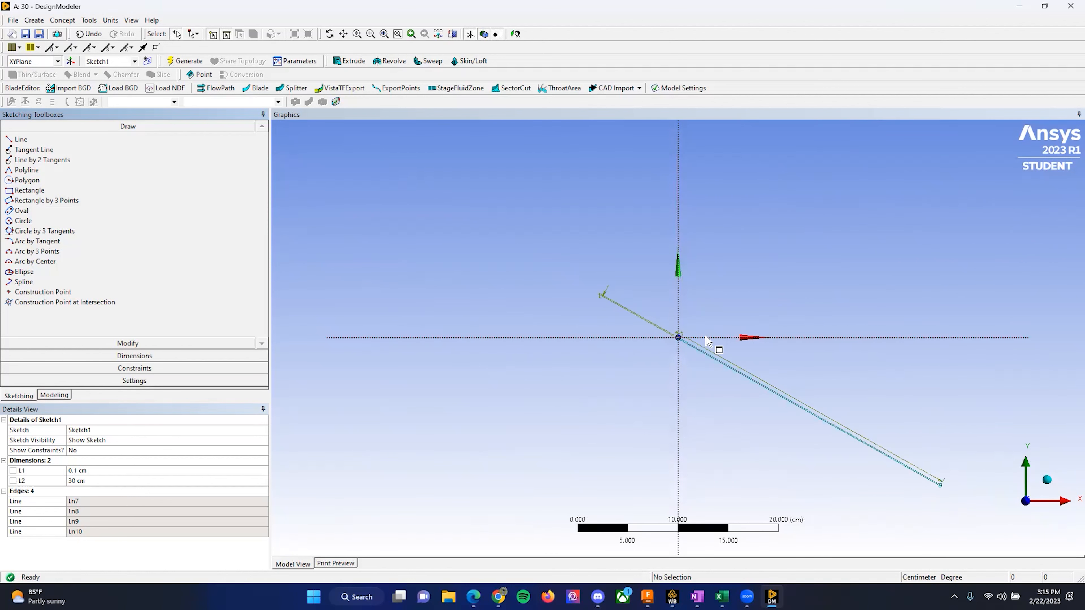
pyautogui.scroll(8, 683, 340)
pyautogui.scroll(2, 682, 339)
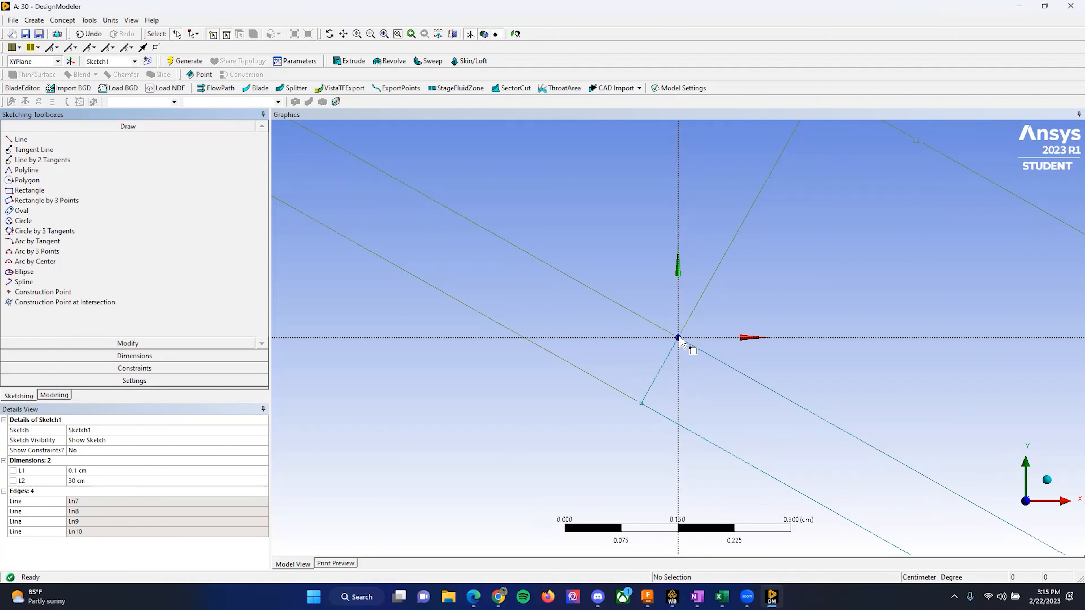
pyautogui.scroll(-15, 680, 345)
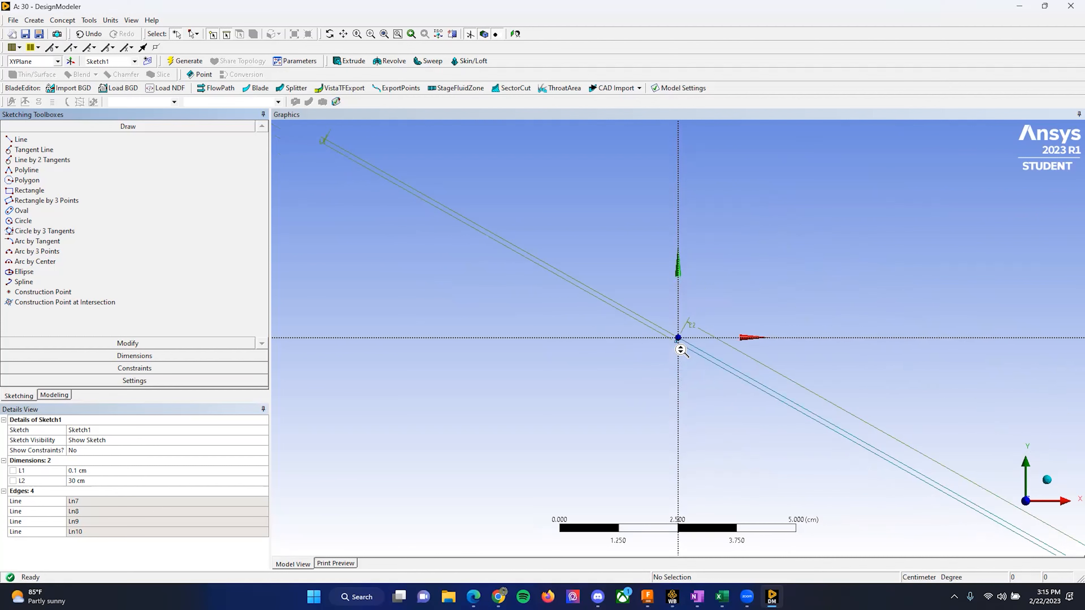
pyautogui.scroll(-5, 681, 348)
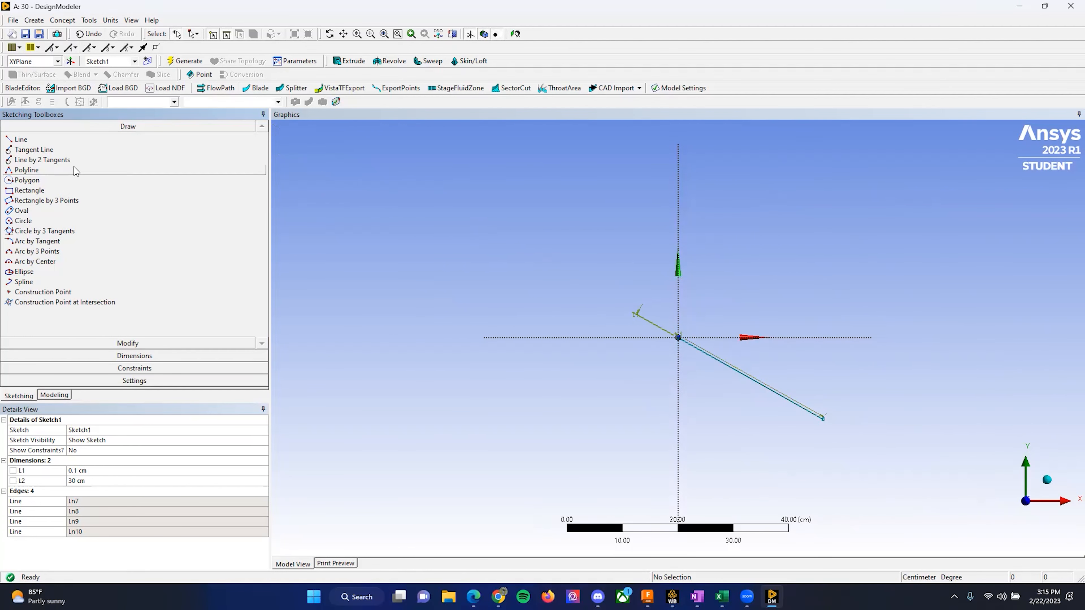
pyautogui.click(52, 191)
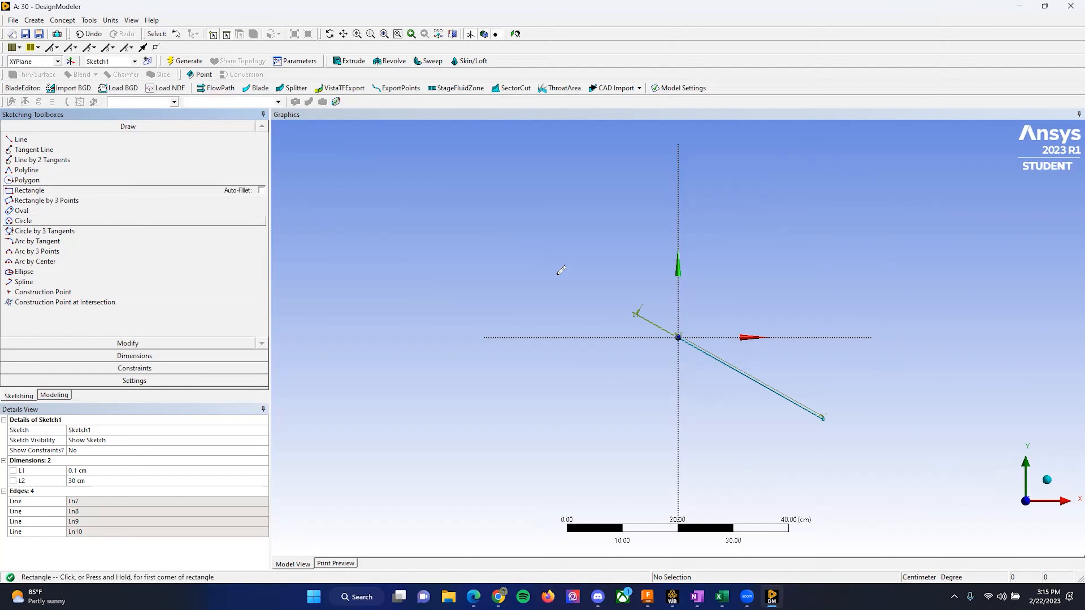
pyautogui.click(394, 180)
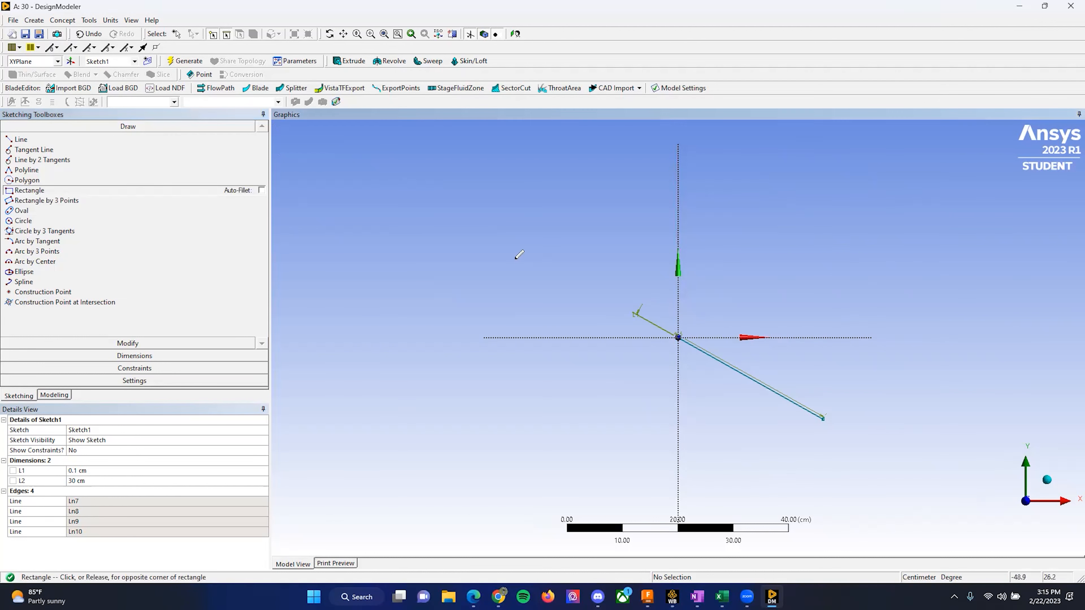
pyautogui.click(996, 474)
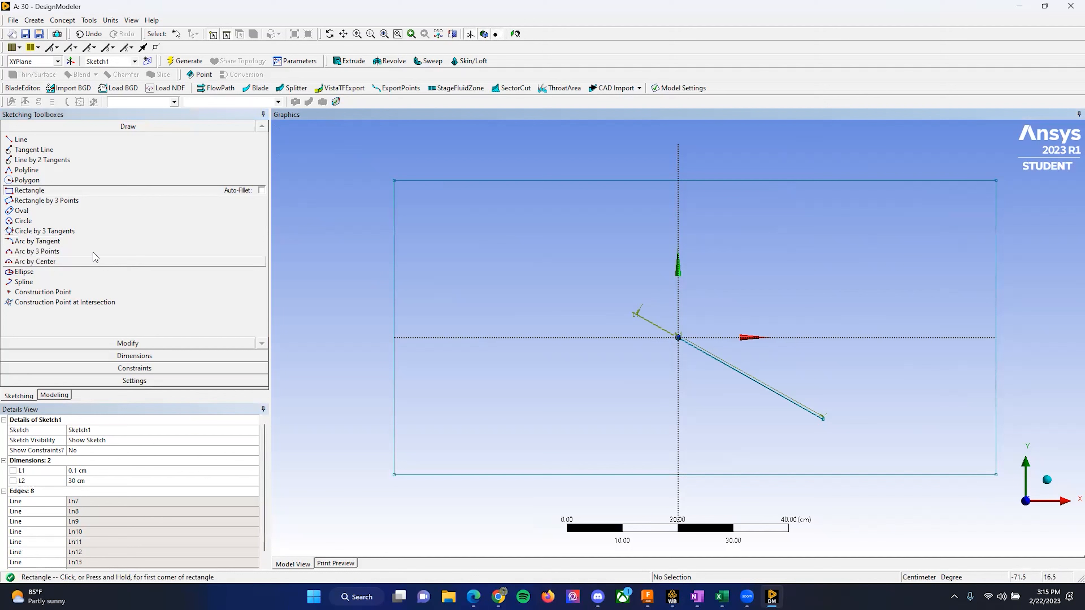
# Dimension the left vertical edge and the top horizontal edge of the outer rectangle.
pyautogui.click(134, 355)
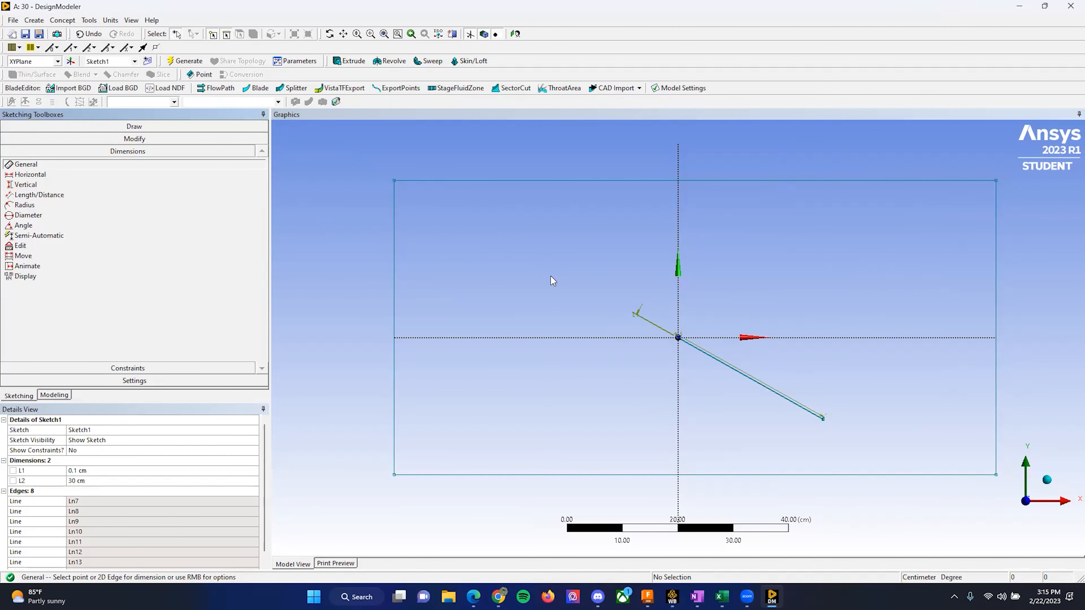
pyautogui.click(394, 264)
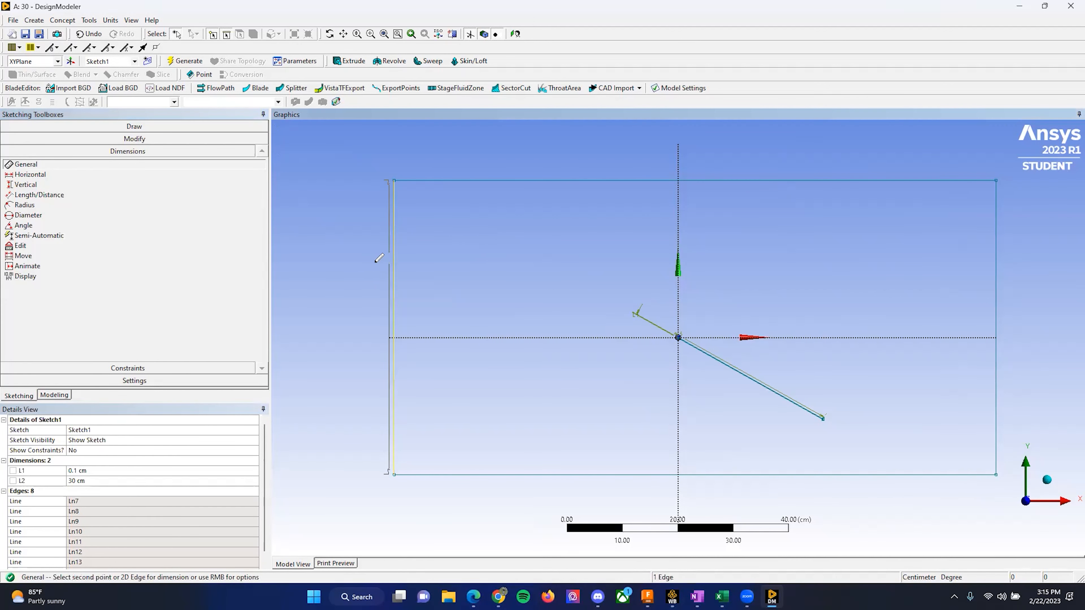
pyautogui.click(330, 305)
pyautogui.click(582, 181)
pyautogui.click(574, 150)
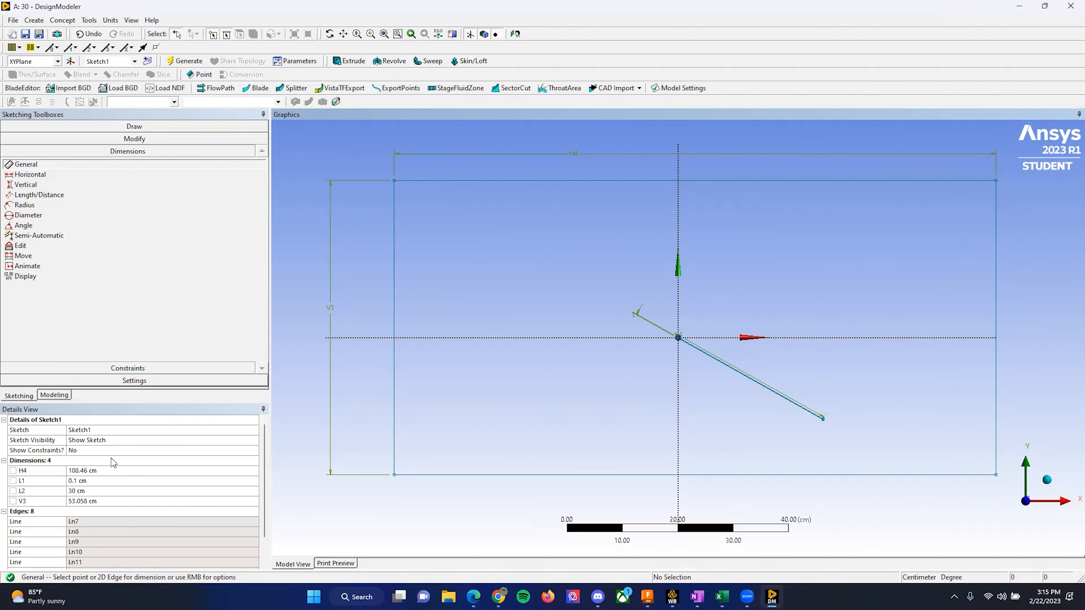
# Set the outer rectangle's height to 500 cm.
pyautogui.scroll(-1, 32, 487)
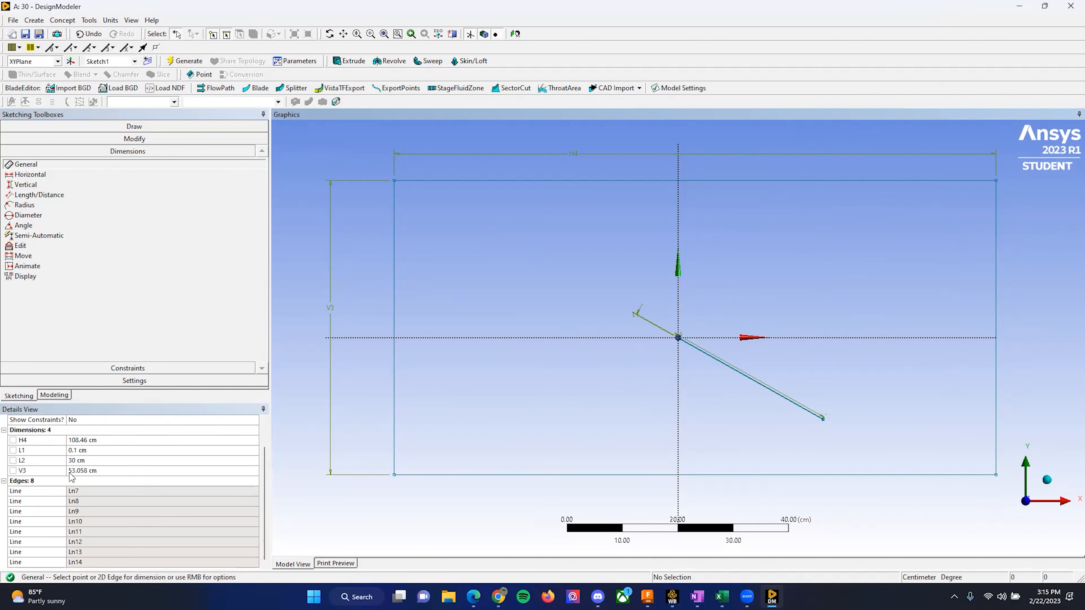
pyautogui.click(79, 472)
pyautogui.write('500')
pyautogui.press('Return')
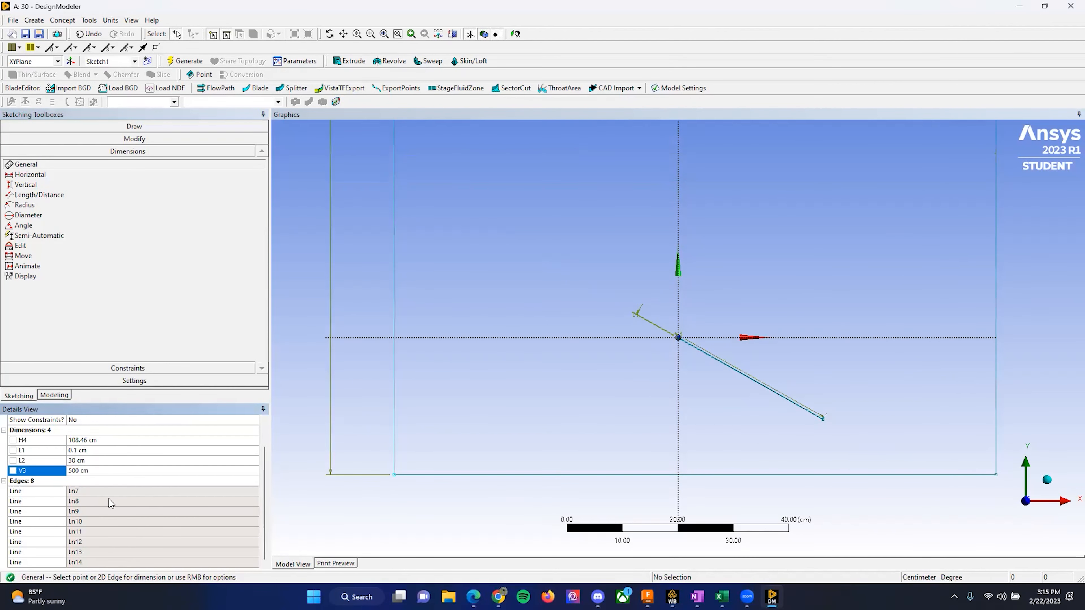
# Dimension the distance from the outer rectangle's bottom edge to the X axis and set it to 250 cm.
pyautogui.scroll(-2, 405, 395)
pyautogui.scroll(-2, 426, 387)
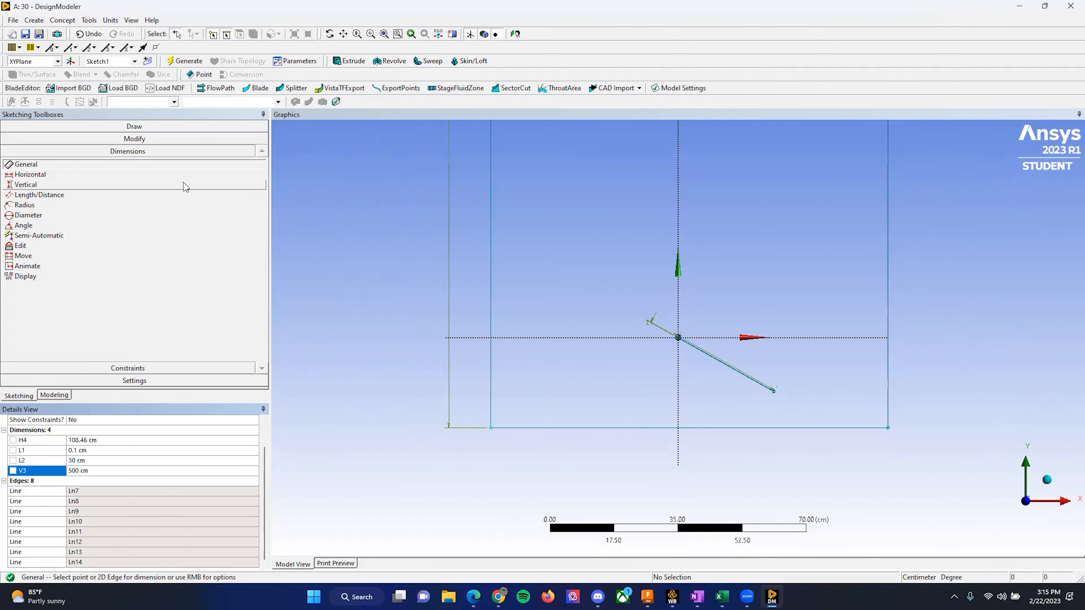
pyautogui.click(40, 195)
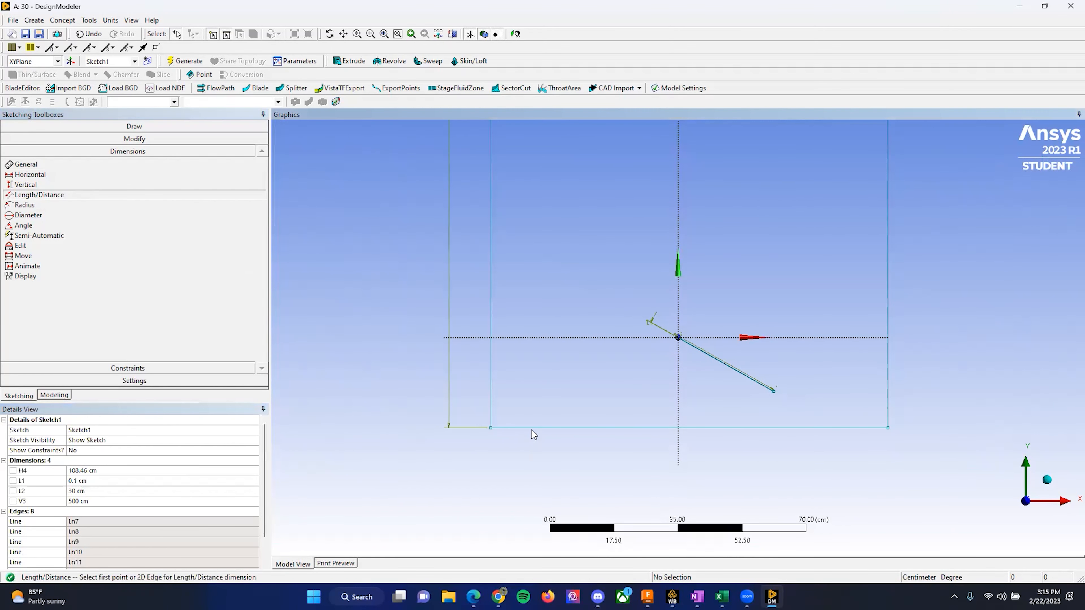
pyautogui.click(541, 429)
pyautogui.click(529, 338)
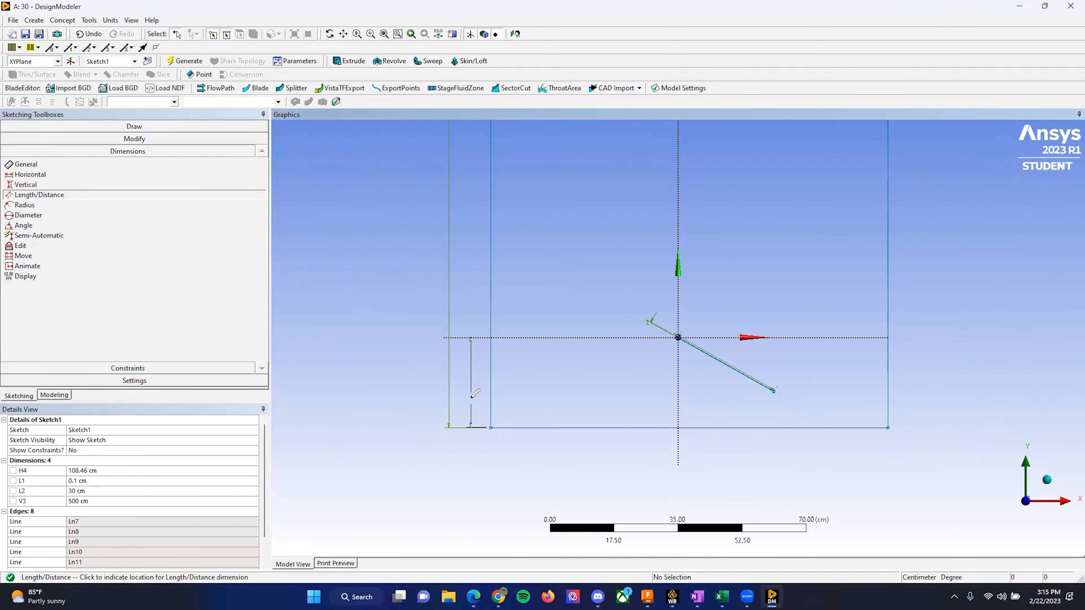
pyautogui.click(402, 398)
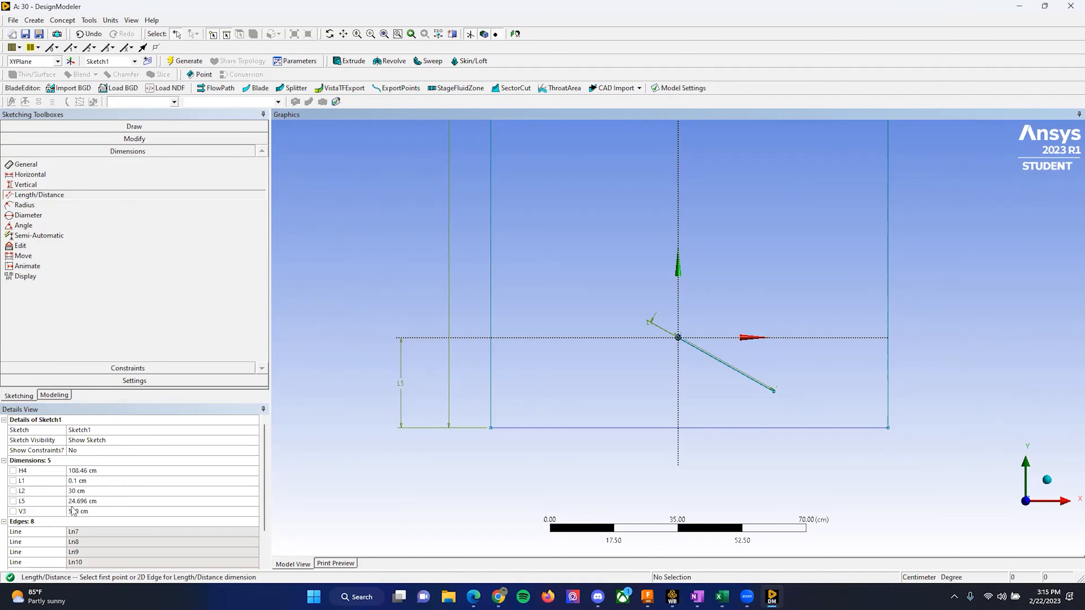
pyautogui.click(90, 502)
pyautogui.write('2')
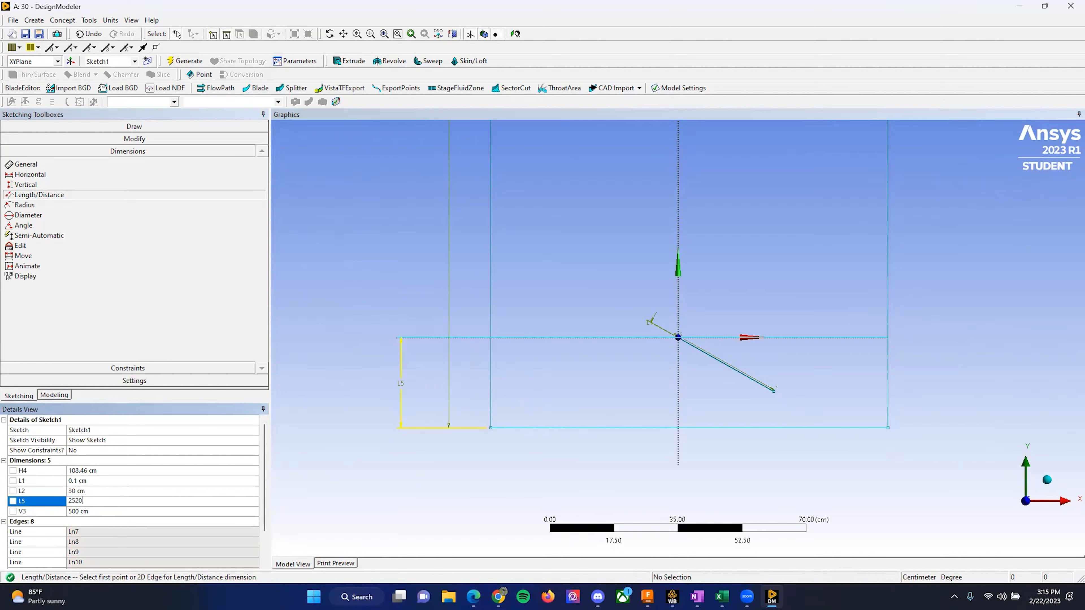
pyautogui.write('50')
pyautogui.press('Return')
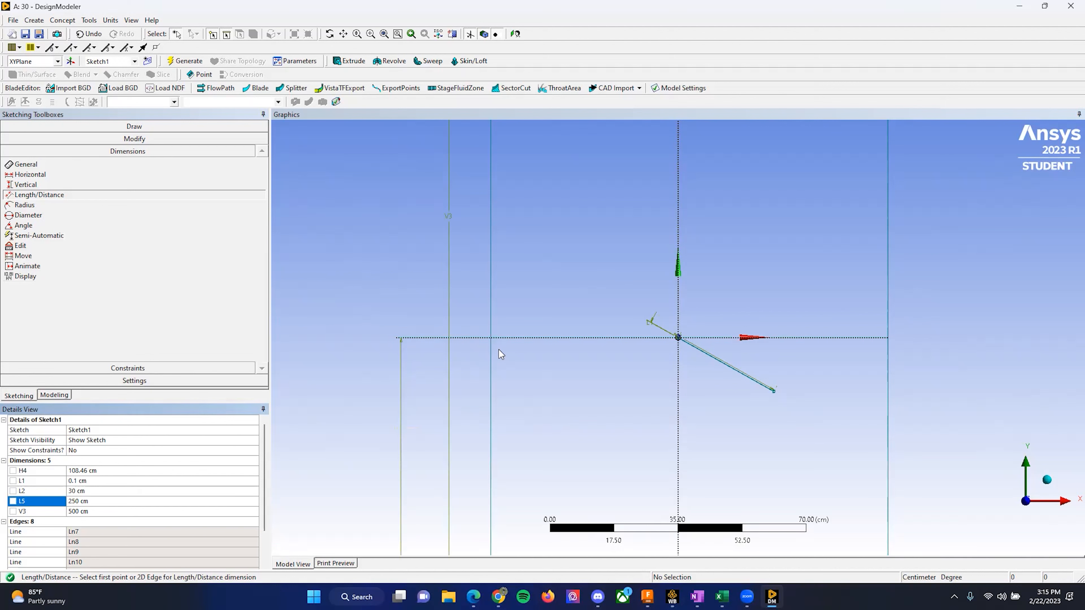
# Set the outer rectangle's width to 500 cm.
pyautogui.scroll(3, 559, 328)
pyautogui.scroll(-10, 576, 334)
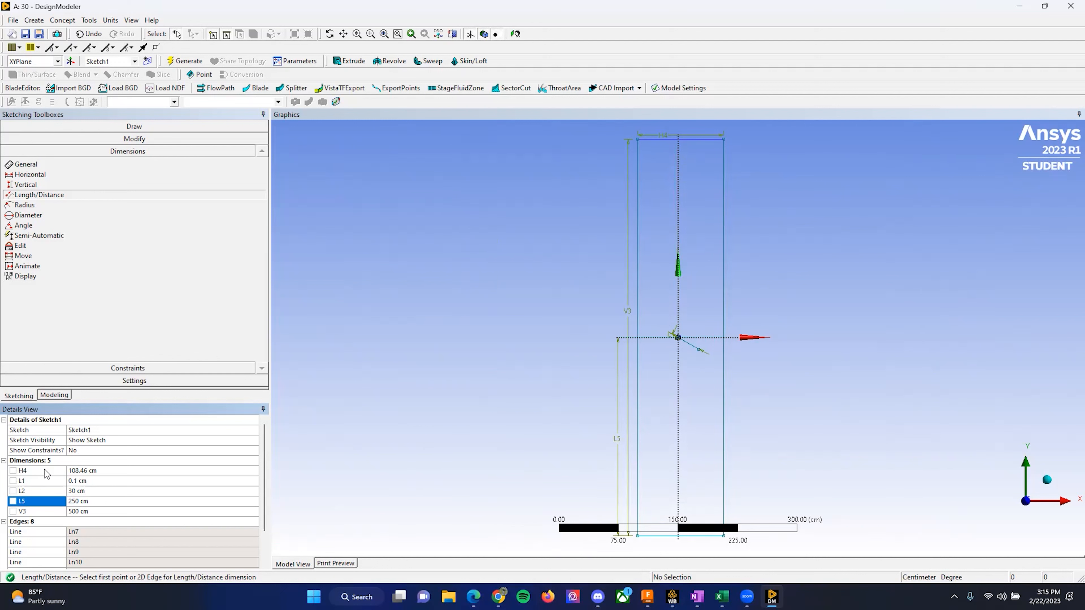
pyautogui.click(82, 471)
pyautogui.write('500')
pyautogui.press('Return')
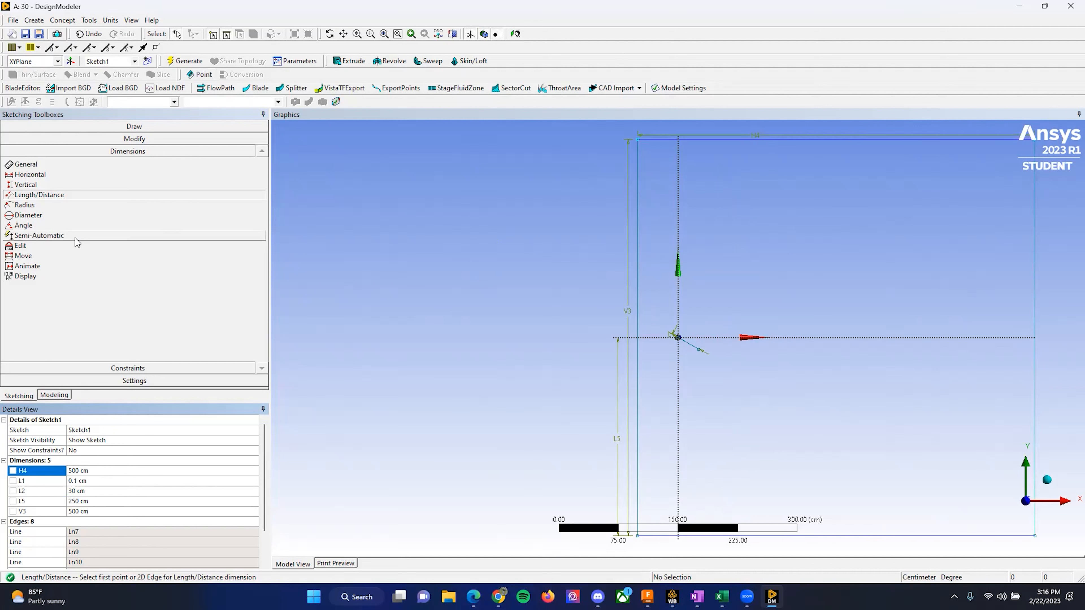
# Dimension the distance between the outer rectangle's left edge and the Y axis and set it to 250 cm.
pyautogui.click(678, 198)
pyautogui.click(639, 207)
pyautogui.click(656, 187)
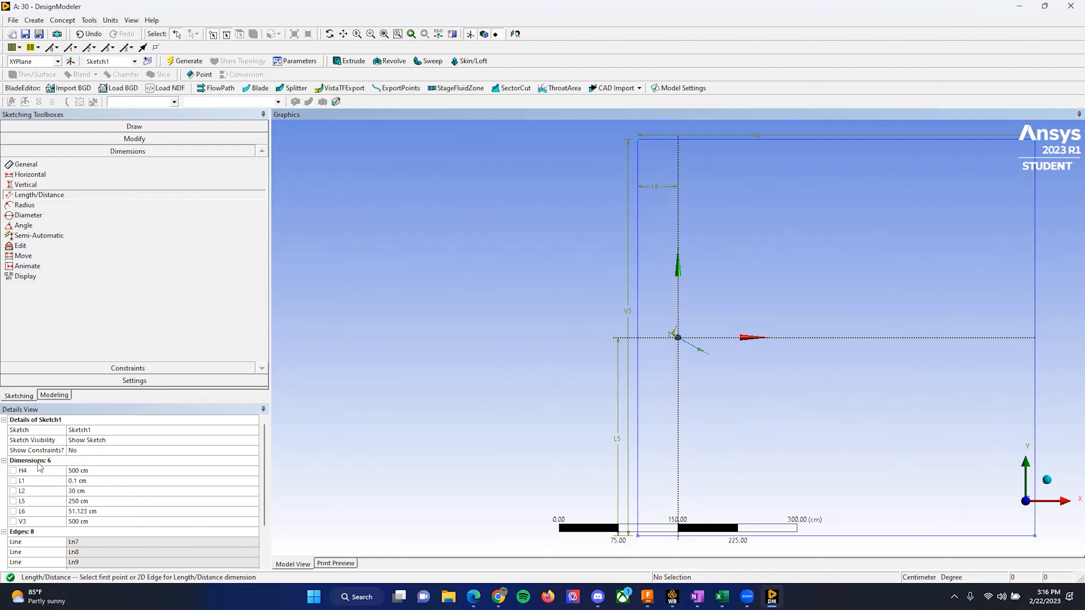
pyautogui.click(81, 511)
pyautogui.write('250')
pyautogui.press('Return')
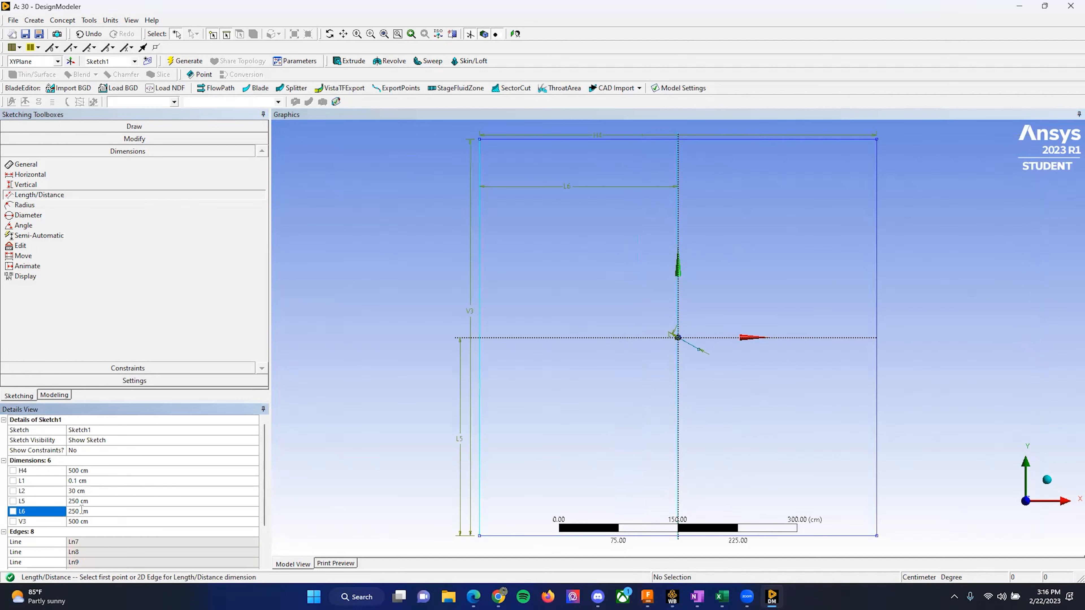
pyautogui.click(415, 262)
pyautogui.scroll(2, 510, 331)
pyautogui.scroll(-1, 477, 323)
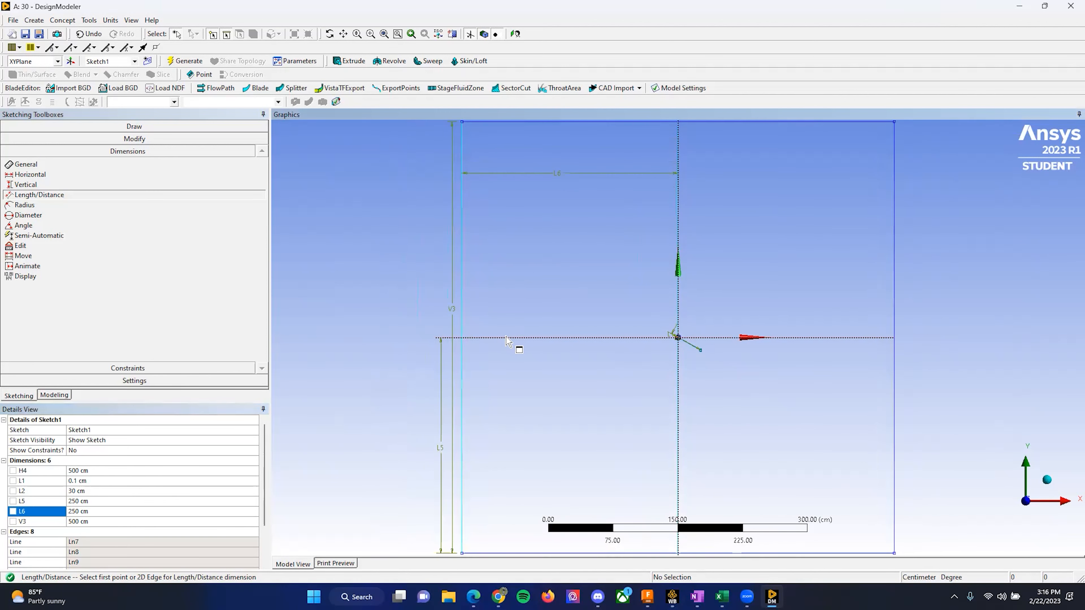
pyautogui.press('Escape')
# Sketch a small closed triangle from three lines in the empty area left of the outer rectangle.
pyautogui.scroll(8, 685, 331)
pyautogui.scroll(10, 689, 329)
pyautogui.scroll(-10, 692, 338)
pyautogui.scroll(1, 692, 338)
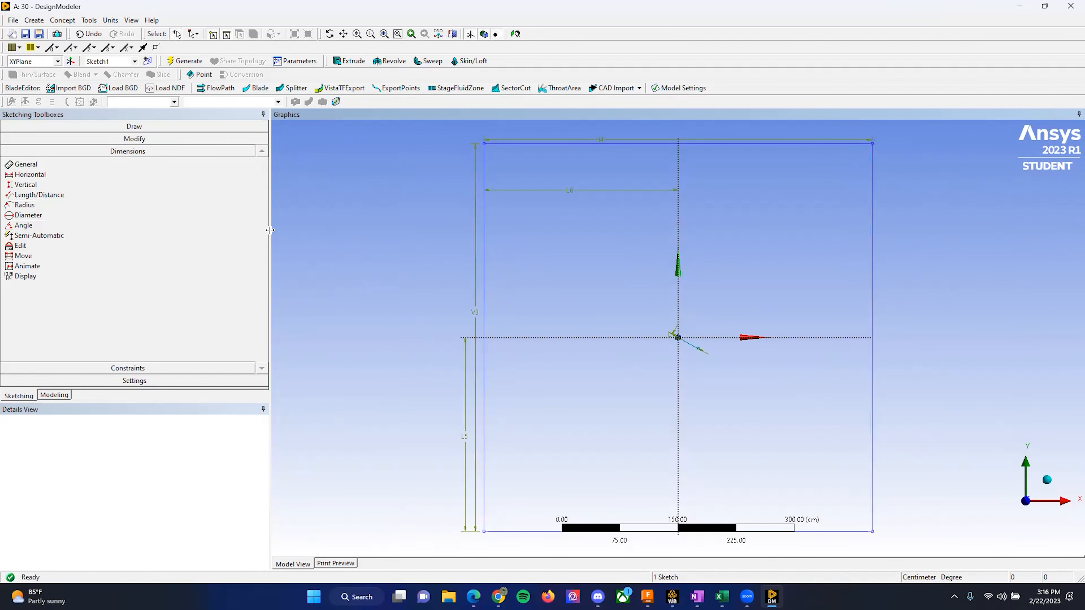
pyautogui.click(86, 126)
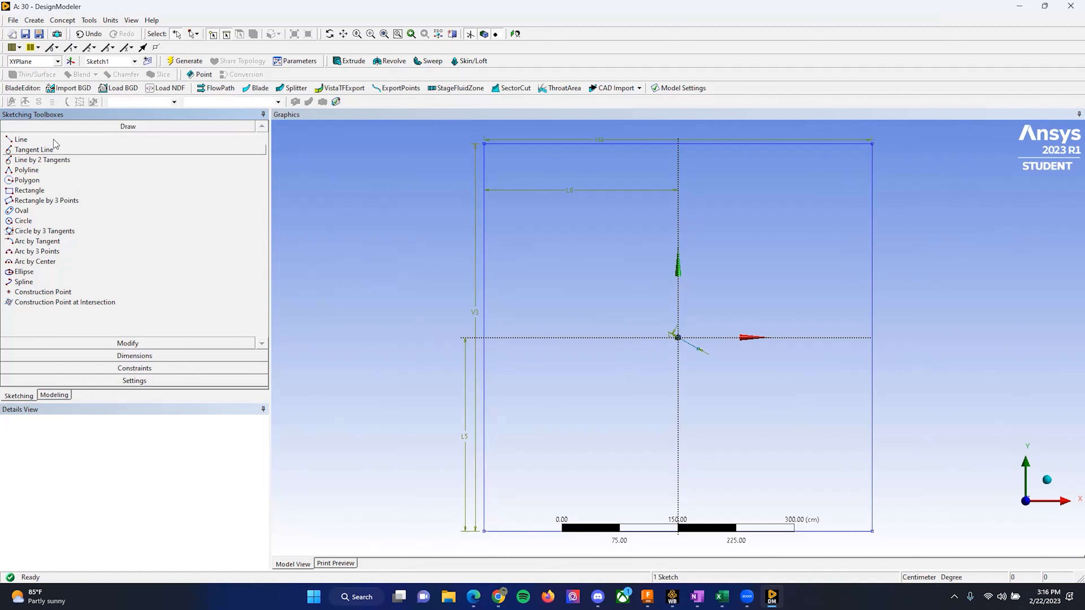
pyautogui.click(37, 142)
pyautogui.click(341, 191)
pyautogui.click(348, 246)
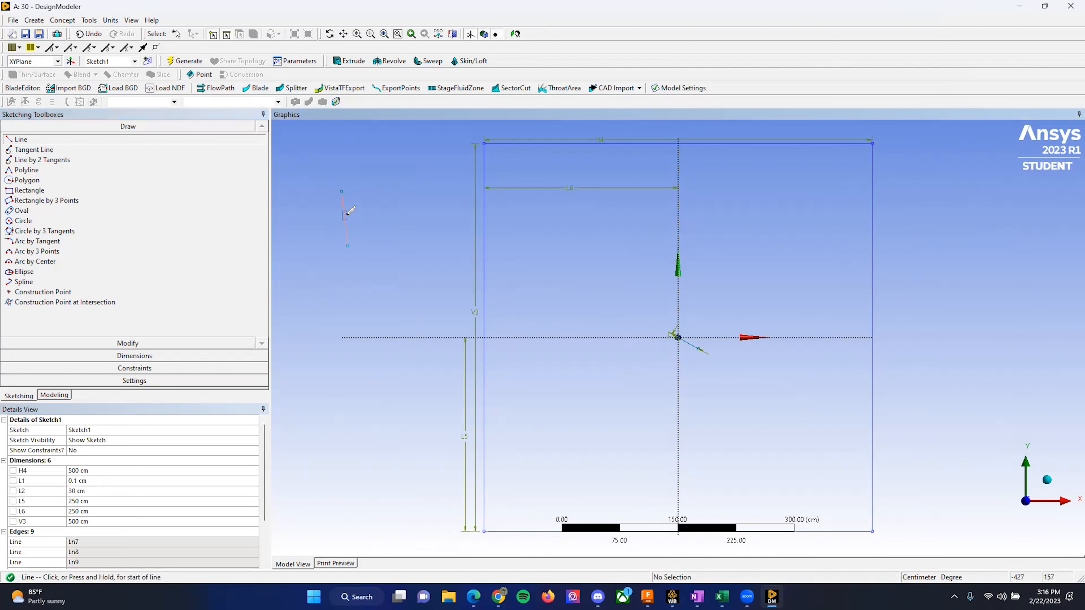
pyautogui.click(348, 245)
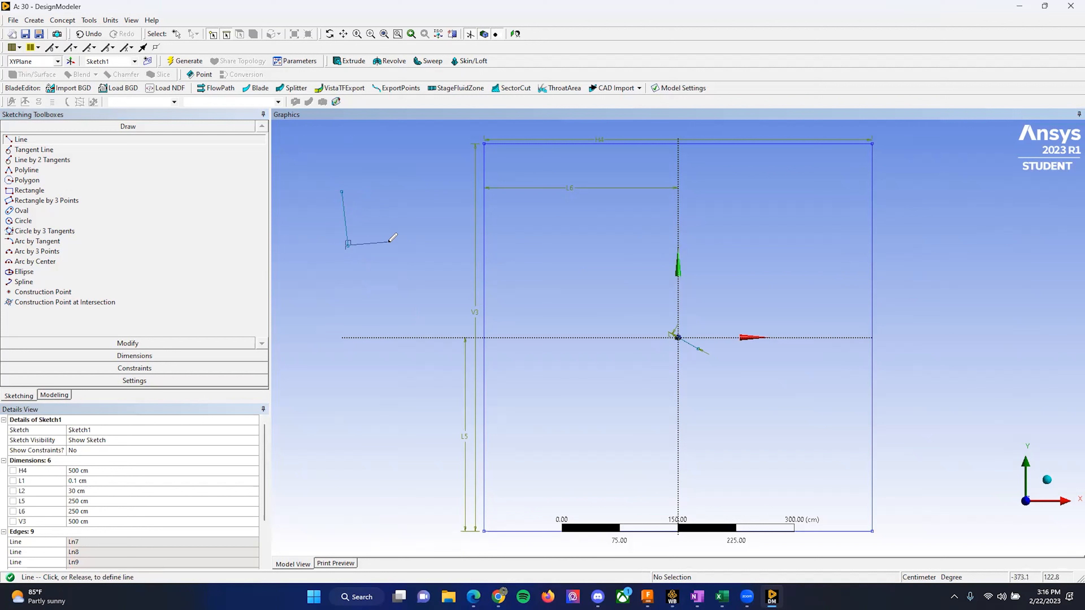
pyautogui.click(388, 241)
pyautogui.click(341, 189)
# Examine the triangle's upper corner up close to check how its lines meet.
pyautogui.scroll(3, 341, 194)
pyautogui.scroll(-4, 449, 181)
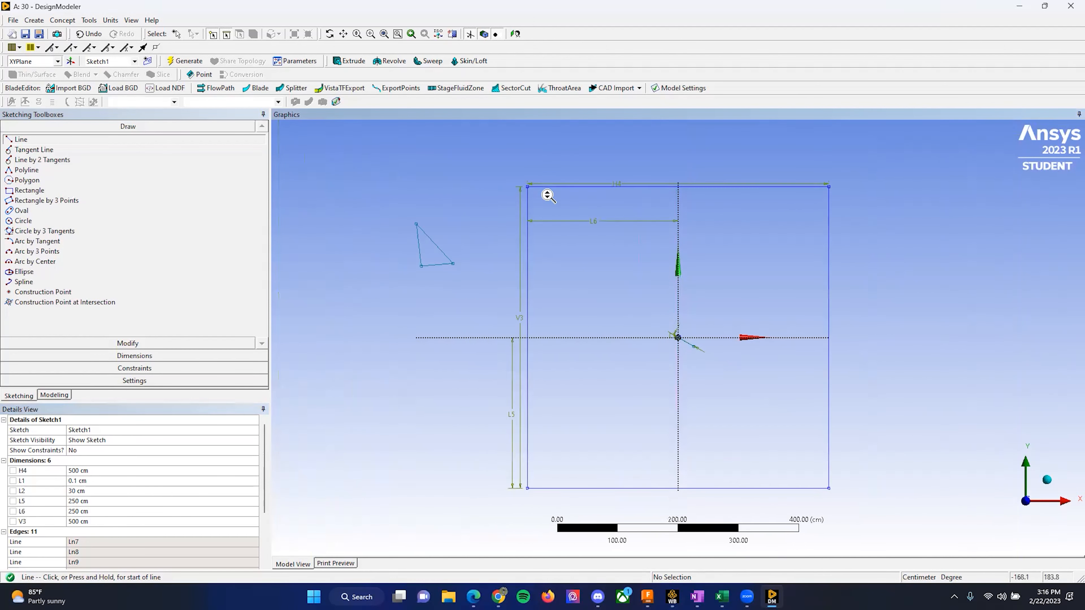
pyautogui.moveTo(403, 215); pyautogui.dragTo(509, 283)
pyautogui.moveTo(509, 157); pyautogui.dragTo(619, 215)
pyautogui.moveTo(617, 216); pyautogui.dragTo(618, 215, button='right')
pyautogui.moveTo(498, 242); pyautogui.dragTo(592, 331, button='right')
pyautogui.moveTo(589, 212); pyautogui.dragTo(782, 285, button='right')
pyautogui.moveTo(413, 225); pyautogui.dragTo(571, 319, button='right')
pyautogui.scroll(-15, 493, 194)
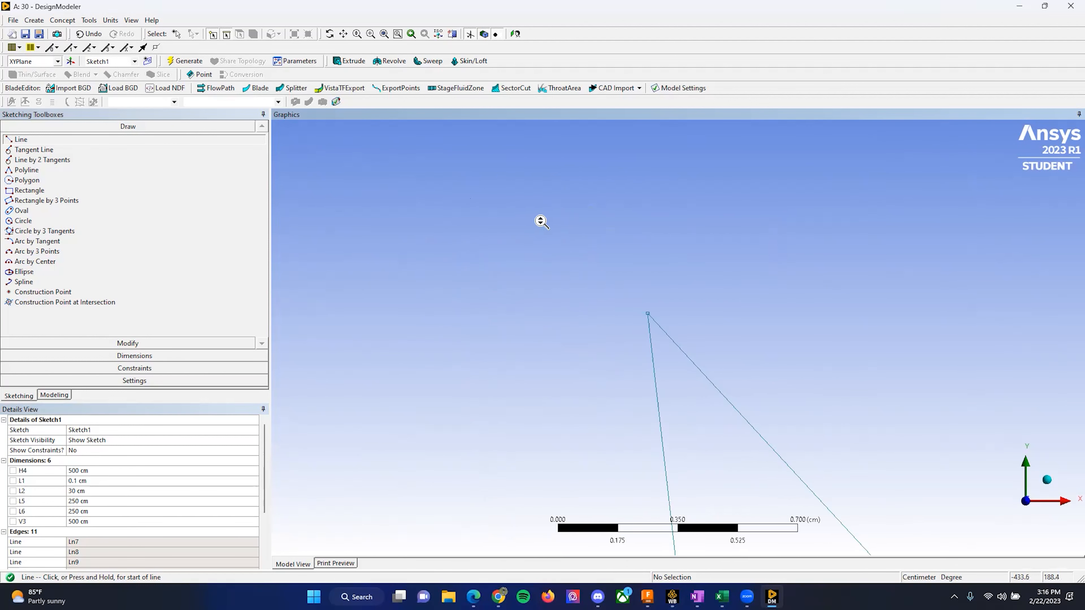
pyautogui.scroll(-1, 756, 388)
pyautogui.scroll(3, 741, 383)
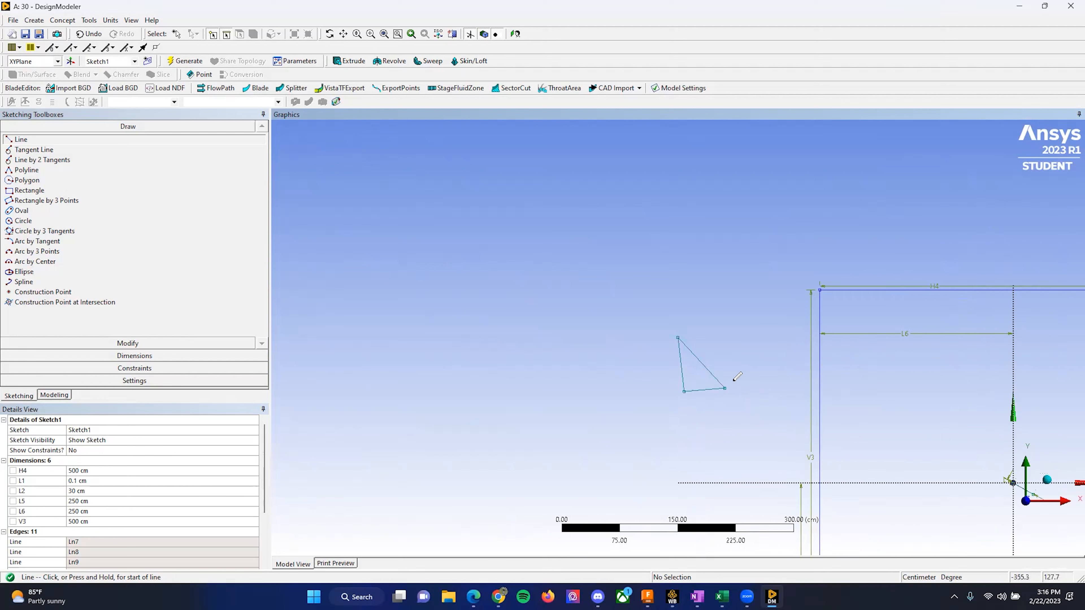
# Delete all three lines of the small triangle outside the outer rectangle.
pyautogui.press('Escape')
pyautogui.click(710, 375)
pyautogui.press('Delete')
pyautogui.click(719, 389)
pyautogui.press('Delete')
pyautogui.click(688, 383)
pyautogui.press('Delete')
# Dimension the obtuse angle between the horizontal X axis and the plate's upper long edge at the origin.
pyautogui.scroll(-2, 659, 311)
pyautogui.scroll(-5, 600, 270)
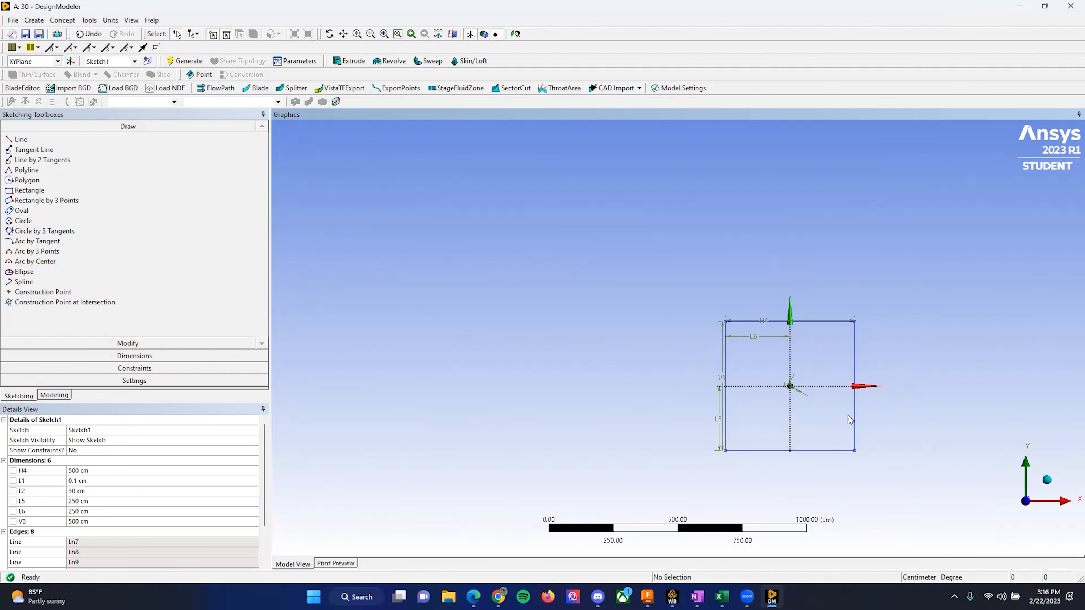
pyautogui.scroll(2, 863, 441)
pyautogui.moveTo(818, 379); pyautogui.dragTo(877, 456, button='right')
pyautogui.moveTo(603, 244); pyautogui.dragTo(790, 380, button='right')
pyautogui.moveTo(496, 245); pyautogui.dragTo(823, 443, button='right')
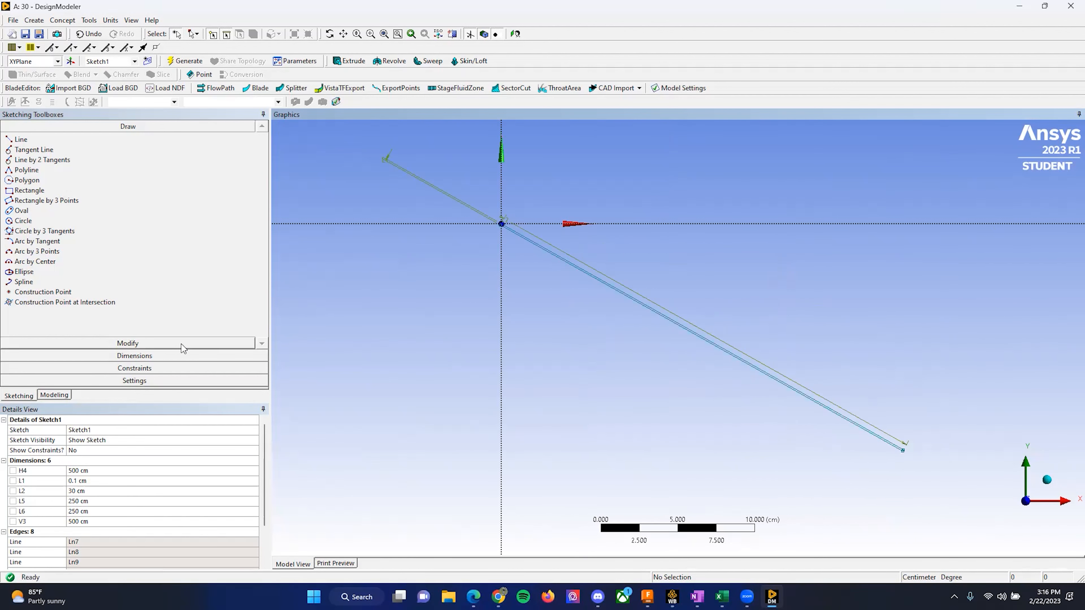
pyautogui.click(135, 355)
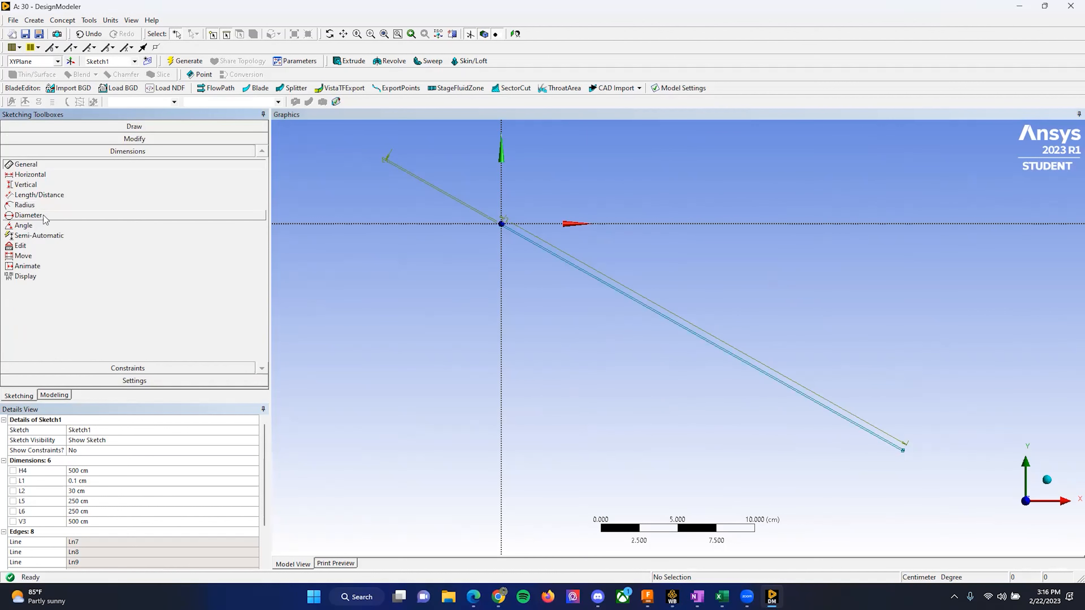
pyautogui.click(25, 225)
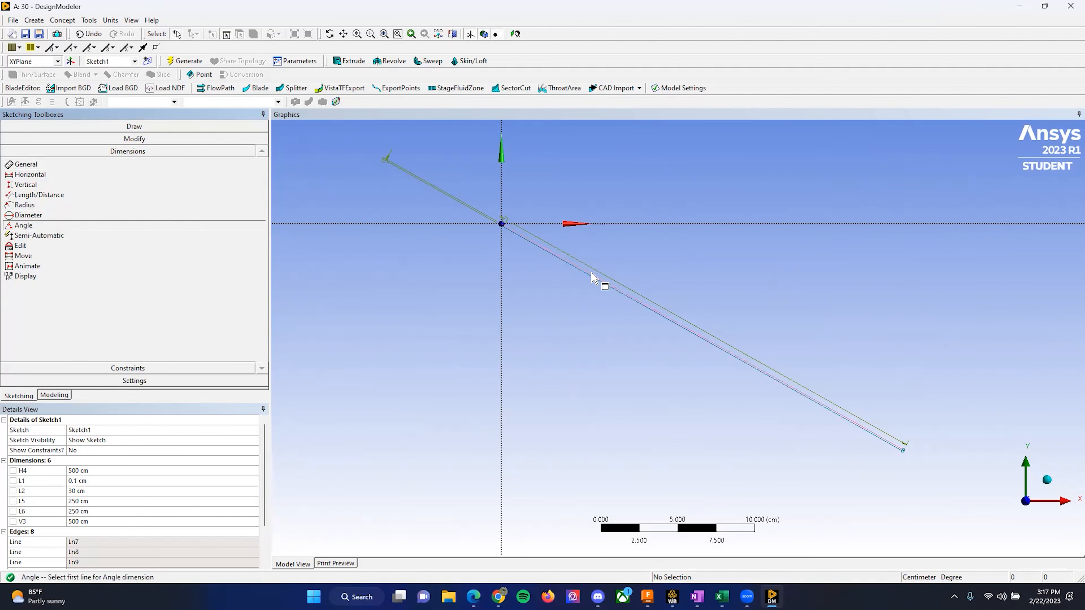
pyautogui.scroll(2, 423, 213)
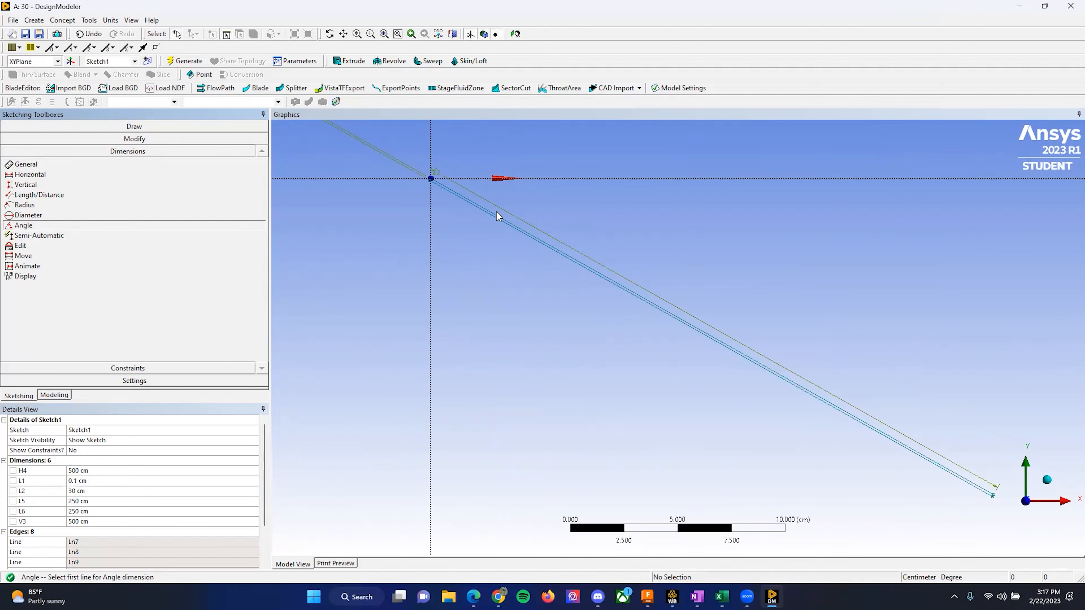
pyautogui.scroll(-6, 969, 397)
pyautogui.scroll(2, 518, 260)
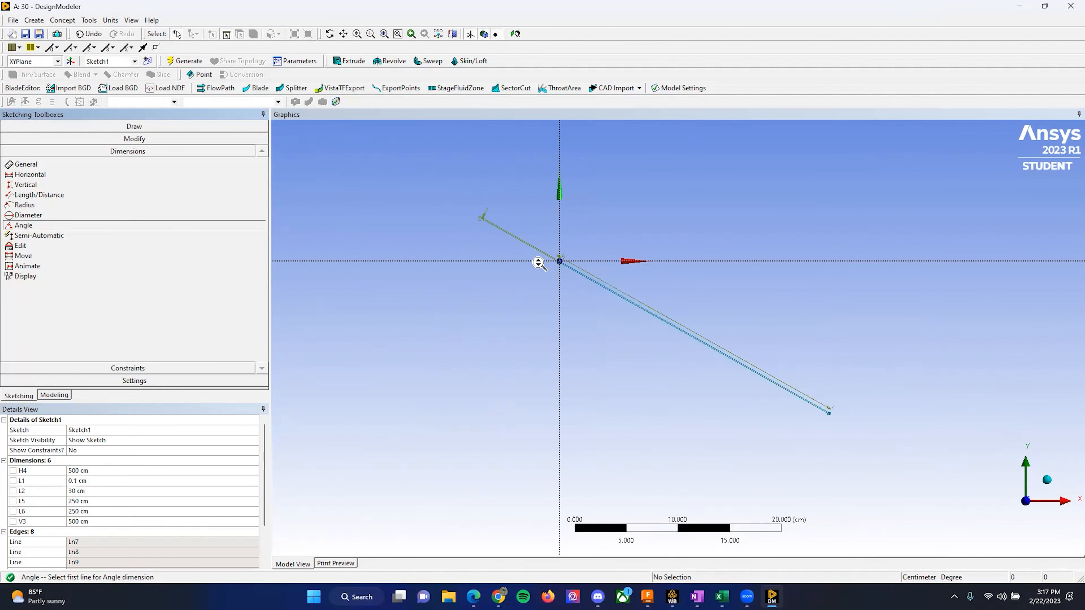
pyautogui.scroll(6, 531, 241)
pyautogui.moveTo(541, 278)
pyautogui.mouseDown(button='right')
pyautogui.moveTo(722, 417)
pyautogui.moveTo(750, 425)
pyautogui.mouseUp(button='right')
pyautogui.moveTo(427, 215); pyautogui.dragTo(777, 400, button='right')
pyautogui.moveTo(446, 239); pyautogui.dragTo(846, 394, button='right')
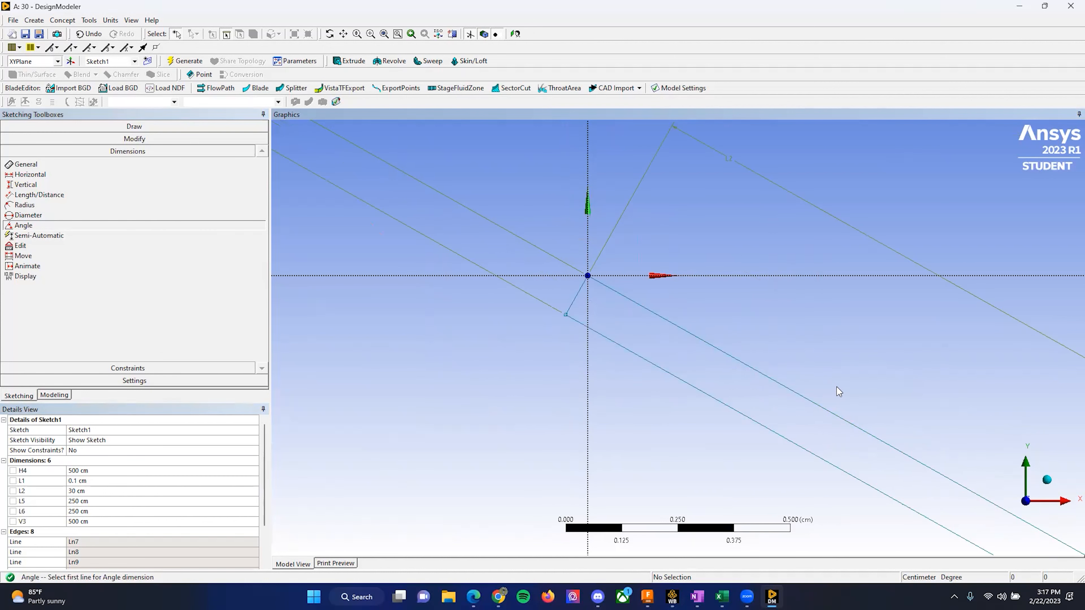
pyautogui.click(619, 294)
pyautogui.click(460, 286)
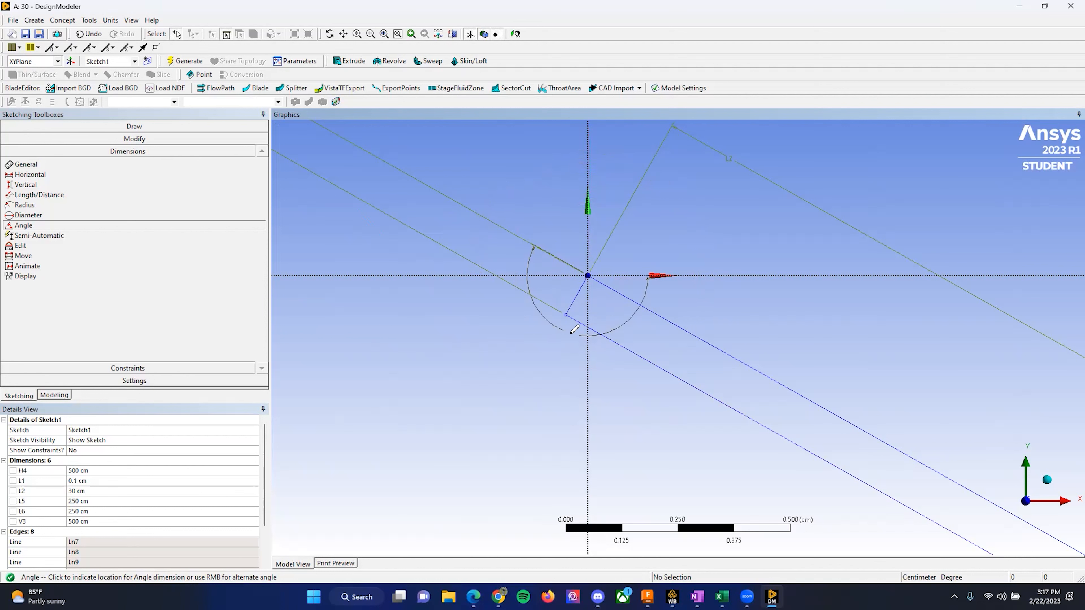
pyautogui.press('Escape')
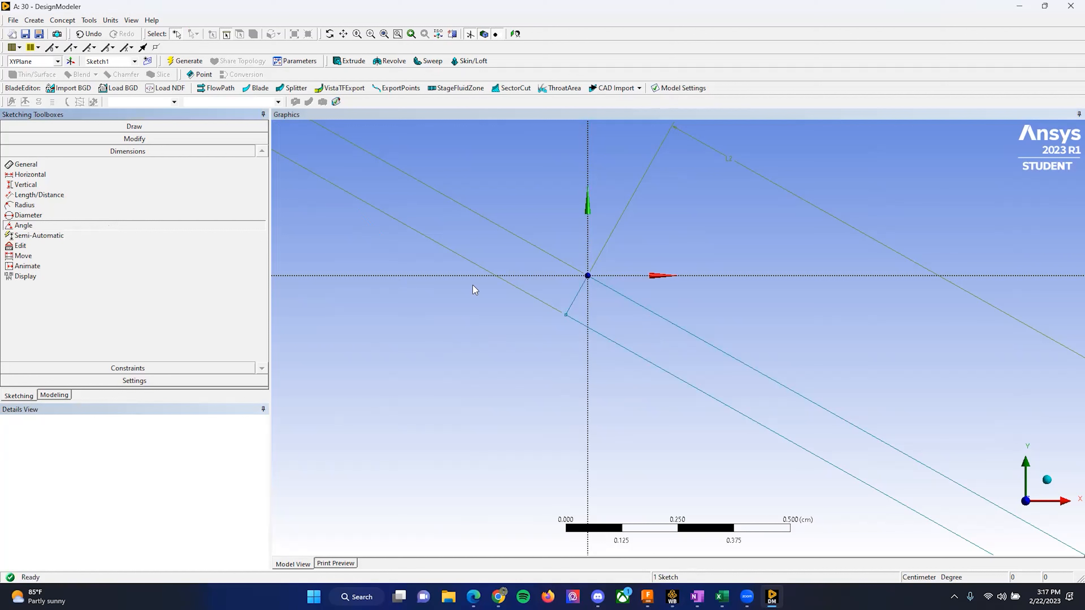
pyautogui.click(445, 278)
pyautogui.click(704, 340)
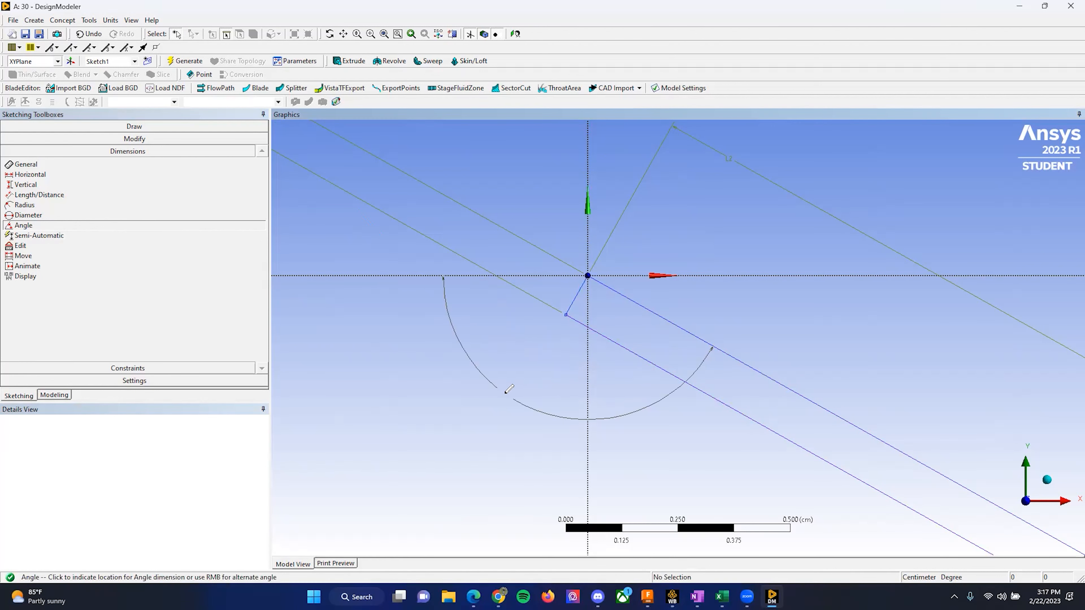
pyautogui.click(542, 353)
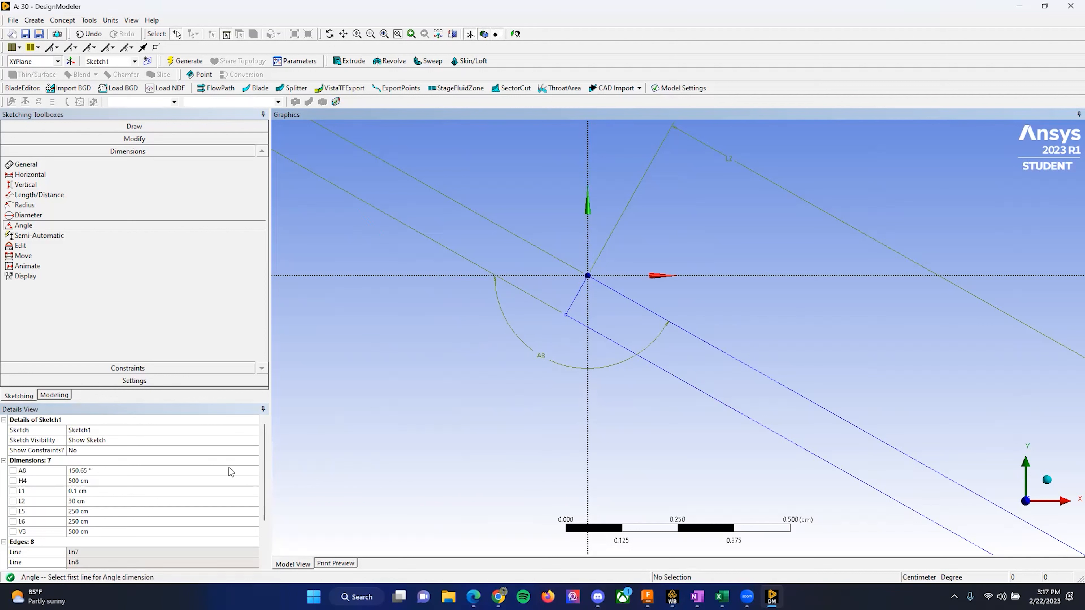
# Set the angle between the X axis and the plate's long edge to 120°.
pyautogui.click(77, 476)
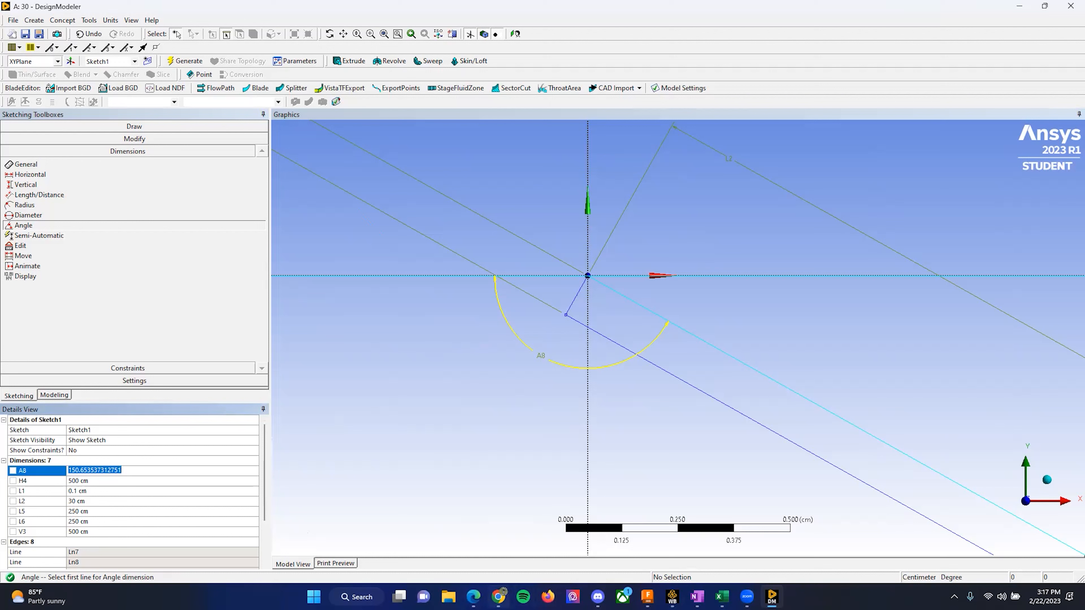
pyautogui.moveTo(502, 592)
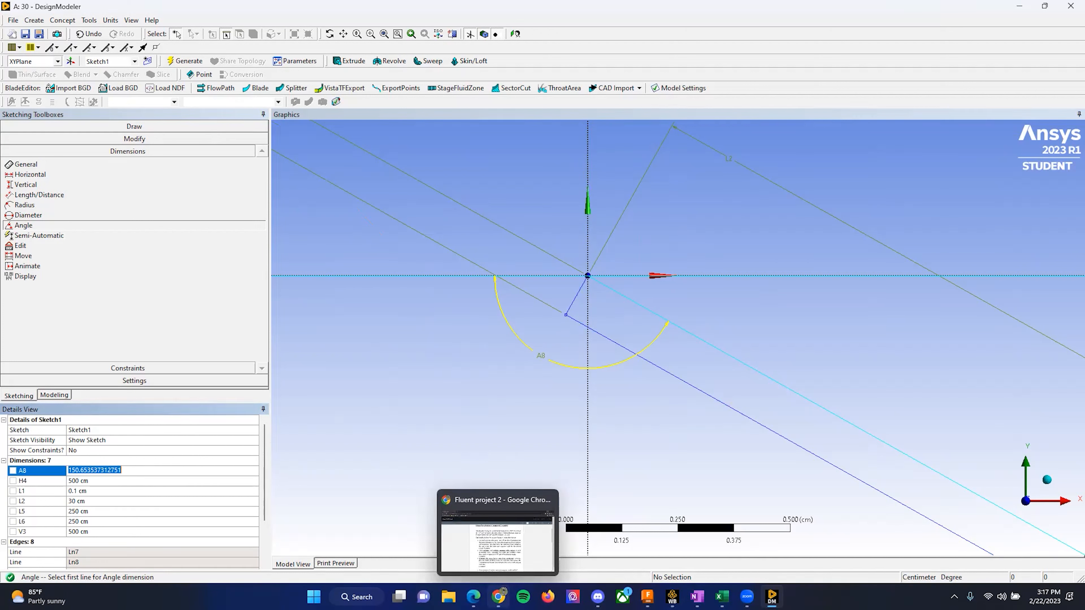
pyautogui.write('120')
pyautogui.press('Return')
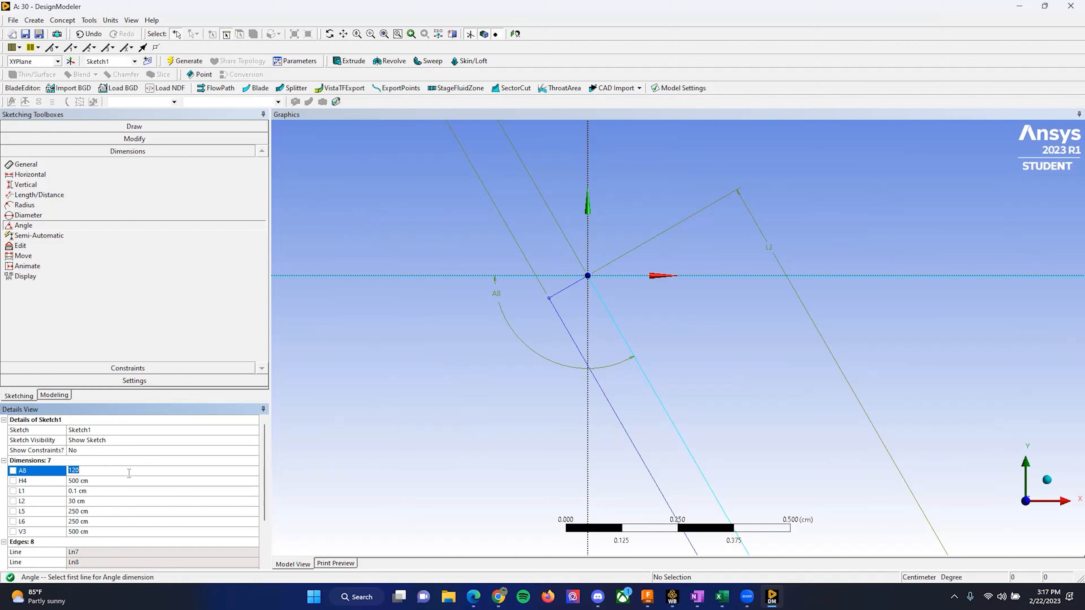
# Set the plate's angle dimension to 150°.
pyautogui.press('Return')
pyautogui.scroll(-10, 703, 290)
pyautogui.scroll(-7, 744, 361)
pyautogui.scroll(4, 746, 364)
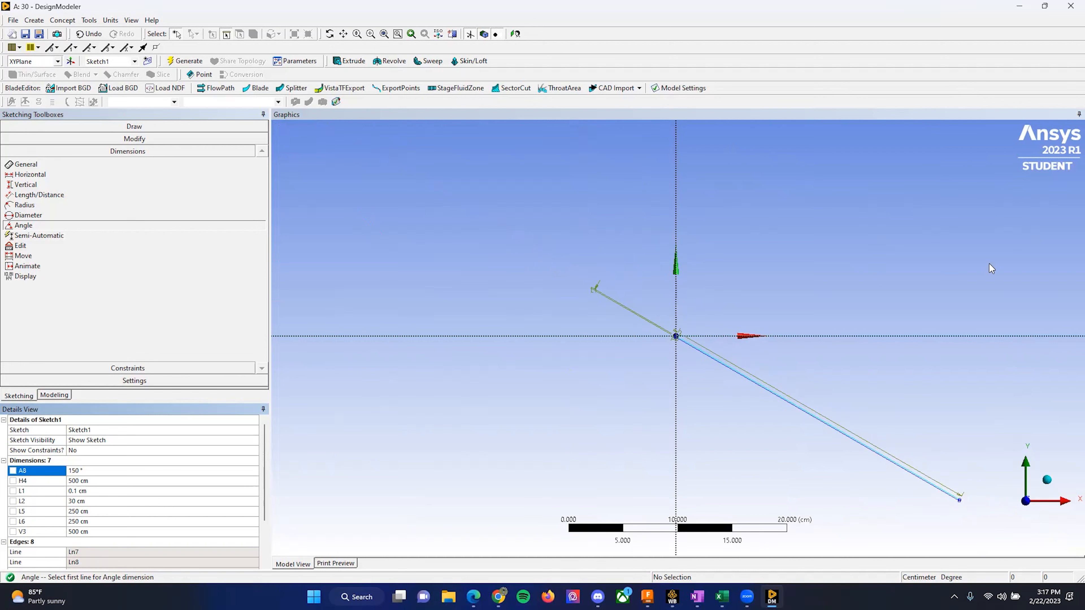
pyautogui.click(876, 293)
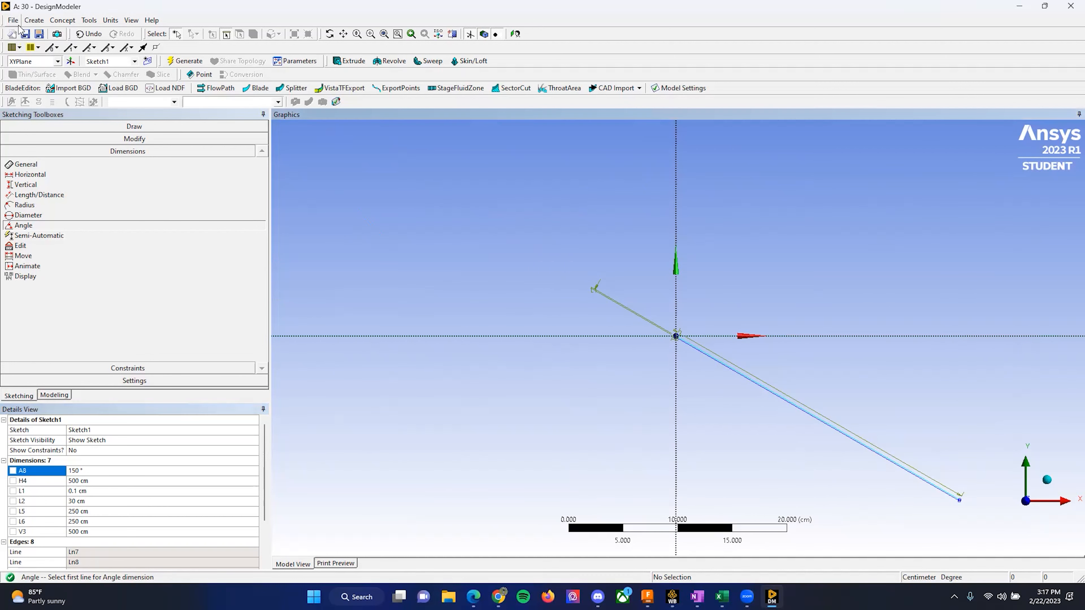
# Create a surface from Sketch1 with the Add Material operation and generate it.
pyautogui.click(55, 395)
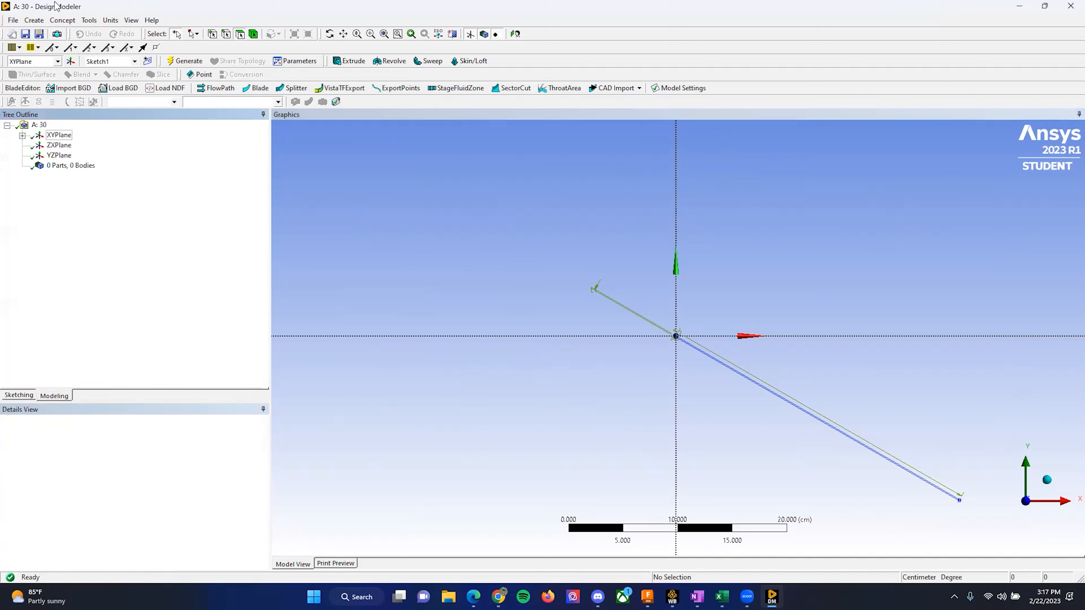
pyautogui.click(22, 136)
pyautogui.click(73, 145)
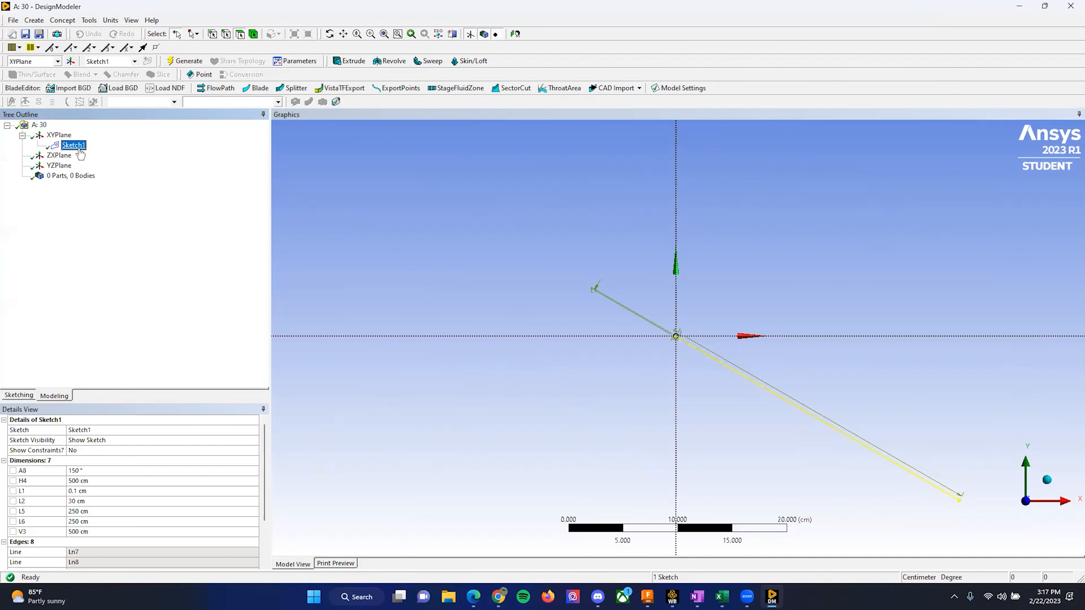
pyautogui.click(63, 20)
pyautogui.click(83, 104)
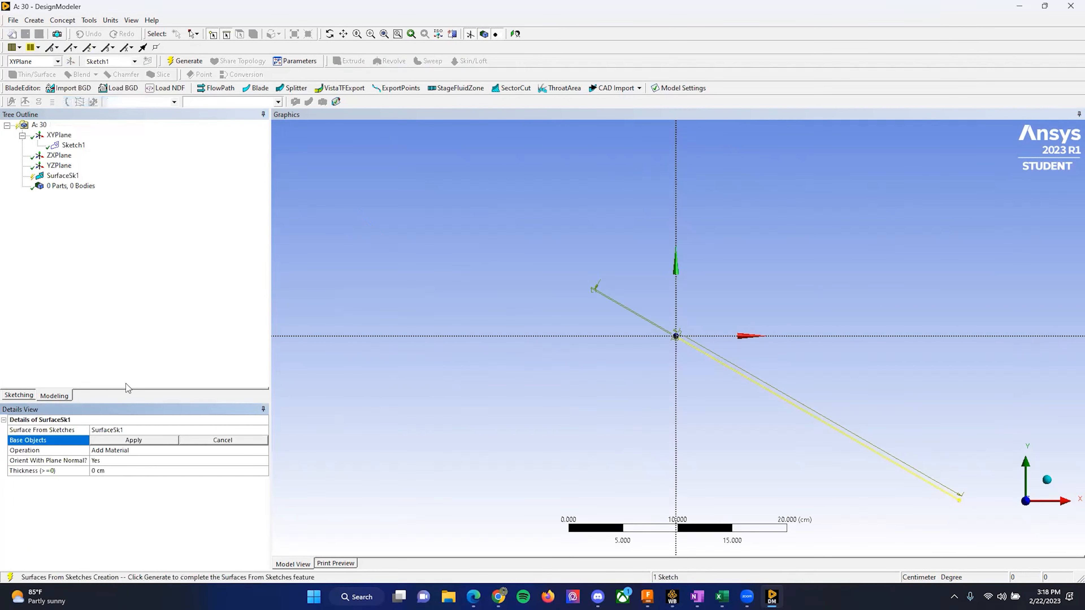
pyautogui.click(141, 442)
pyautogui.click(63, 176)
pyautogui.click(186, 61)
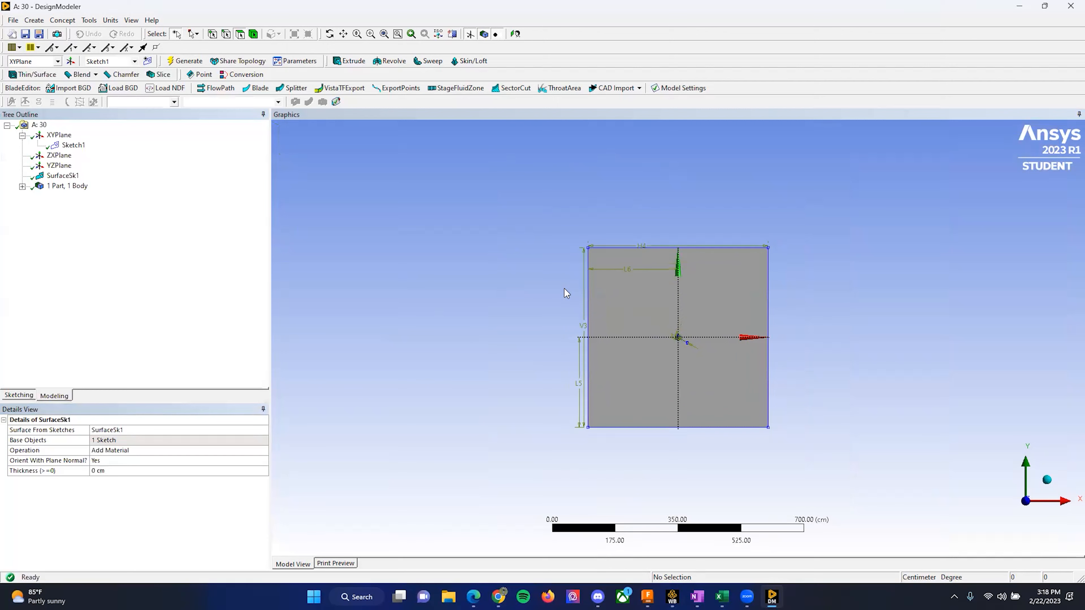
# Change the generated surface body's type to Fluid.
pyautogui.scroll(5, 693, 369)
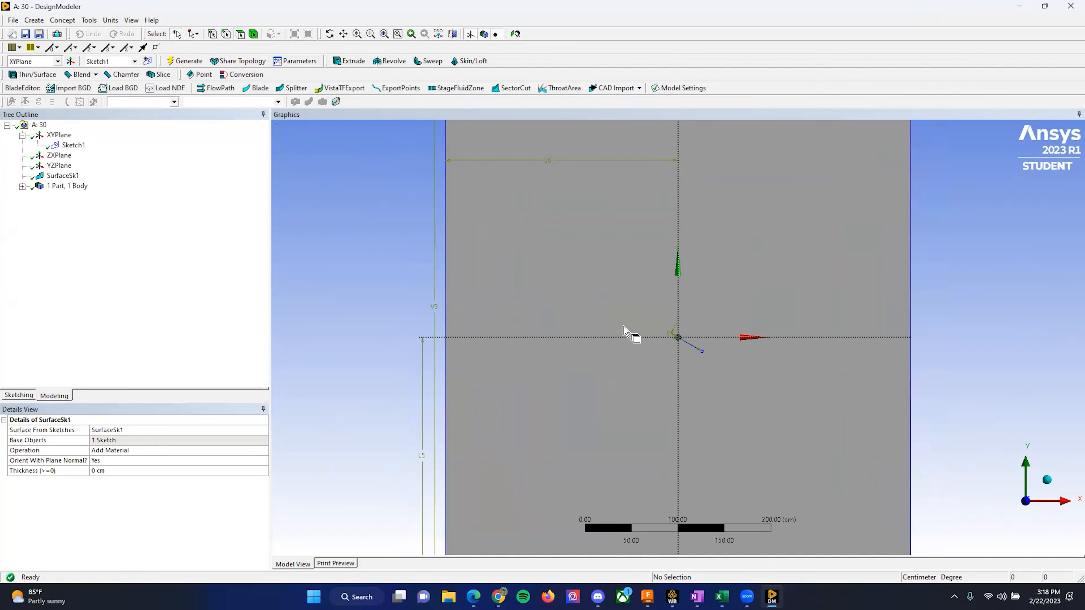
pyautogui.scroll(15, 682, 333)
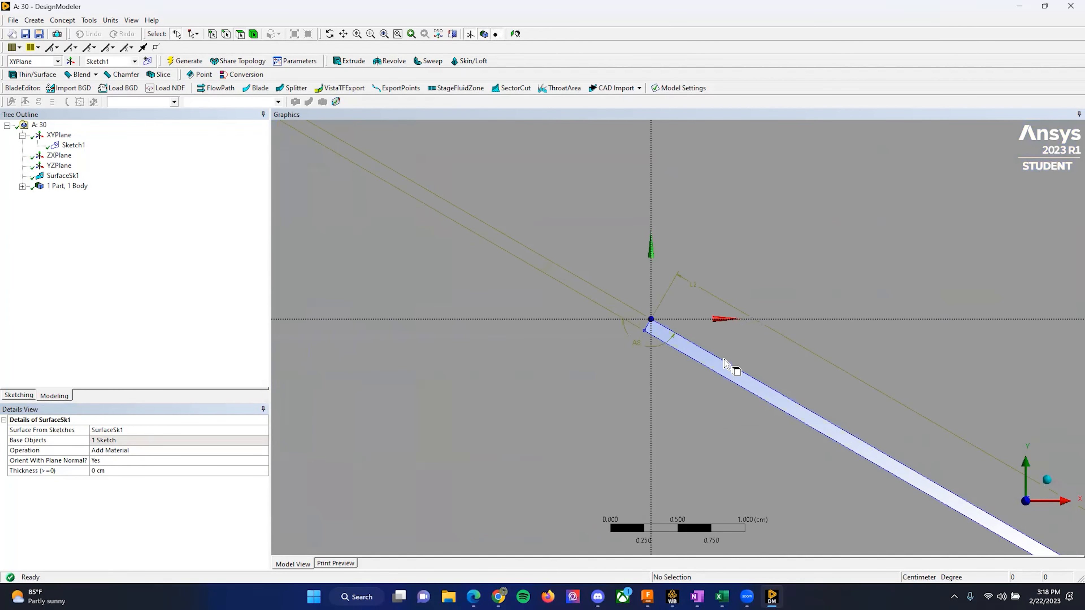
pyautogui.scroll(3, 725, 363)
pyautogui.scroll(-17, 710, 372)
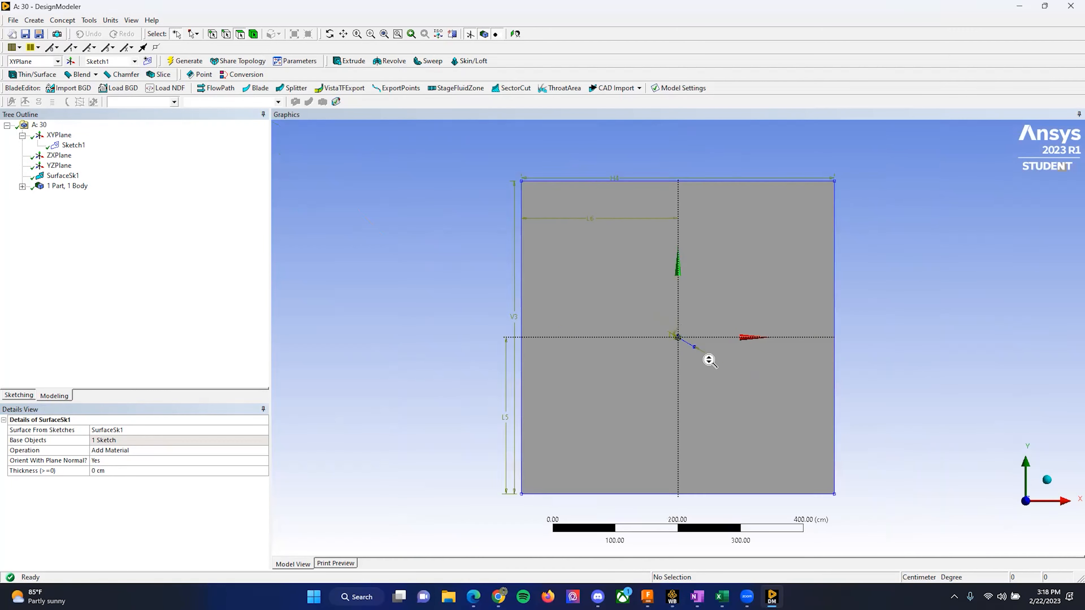
pyautogui.click(67, 186)
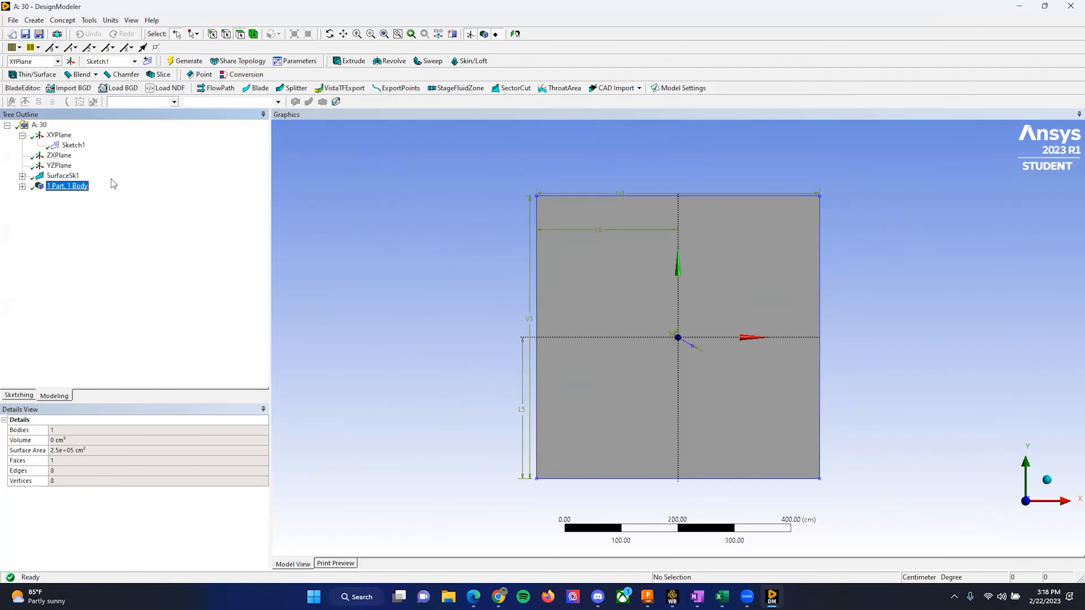
pyautogui.click(22, 186)
pyautogui.click(70, 197)
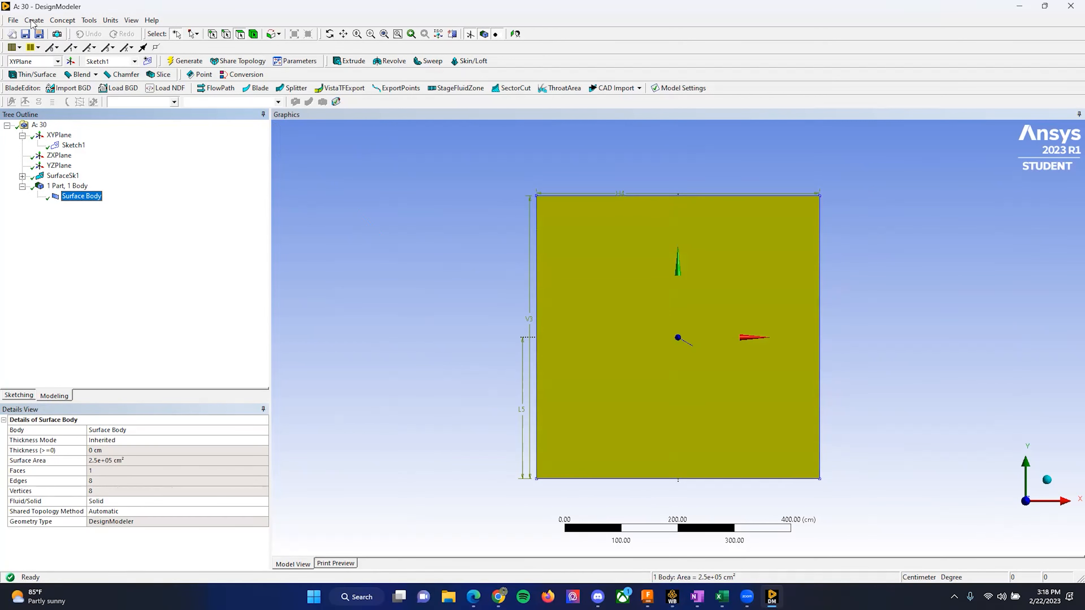
pyautogui.click(218, 503)
pyautogui.click(264, 501)
pyautogui.click(106, 513)
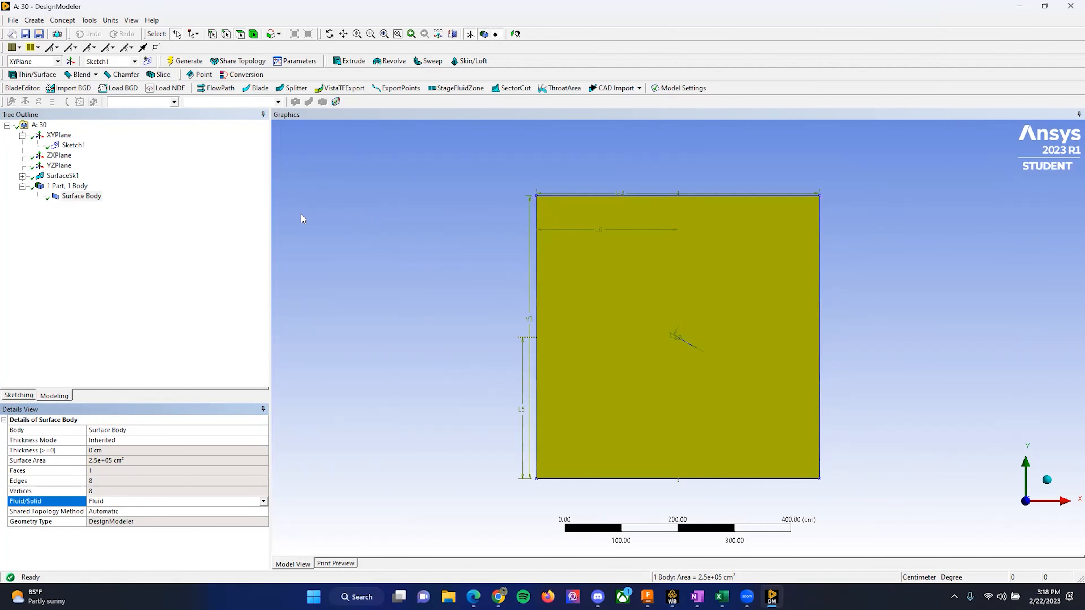
# Close DesignModeler and open the Mesh cell of the Fluid Flow (Fluent) system named 30 in Workbench.
pyautogui.click(14, 21)
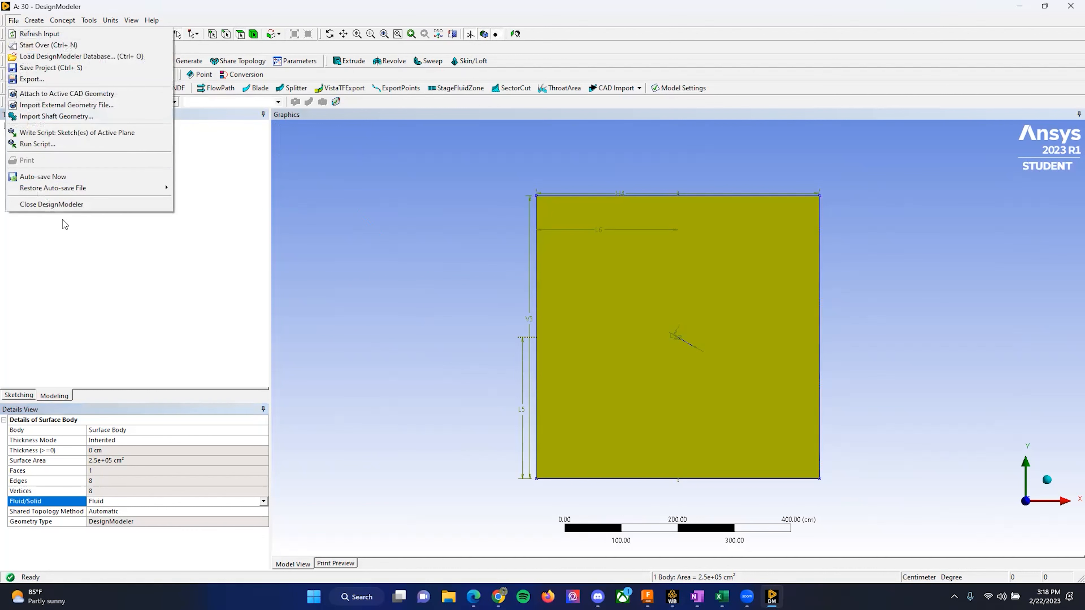
pyautogui.click(50, 206)
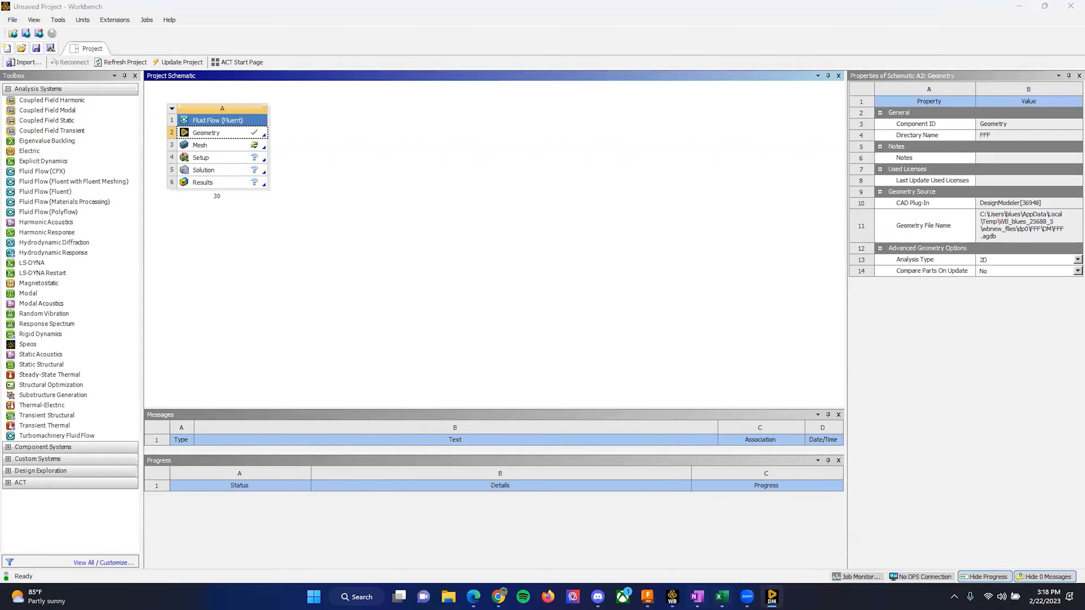
pyautogui.click(256, 233)
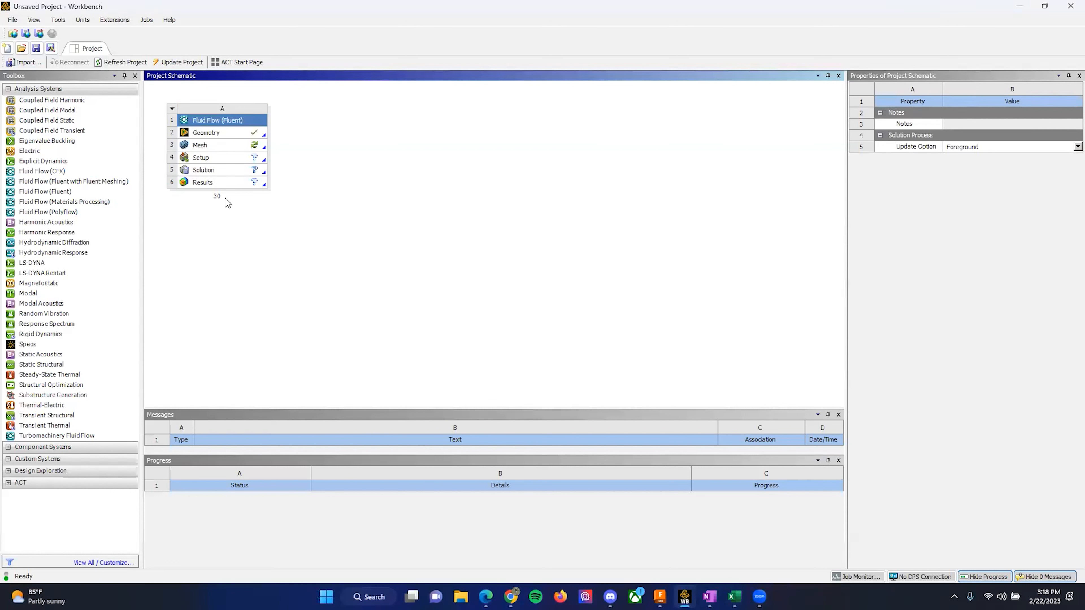
pyautogui.click(221, 149)
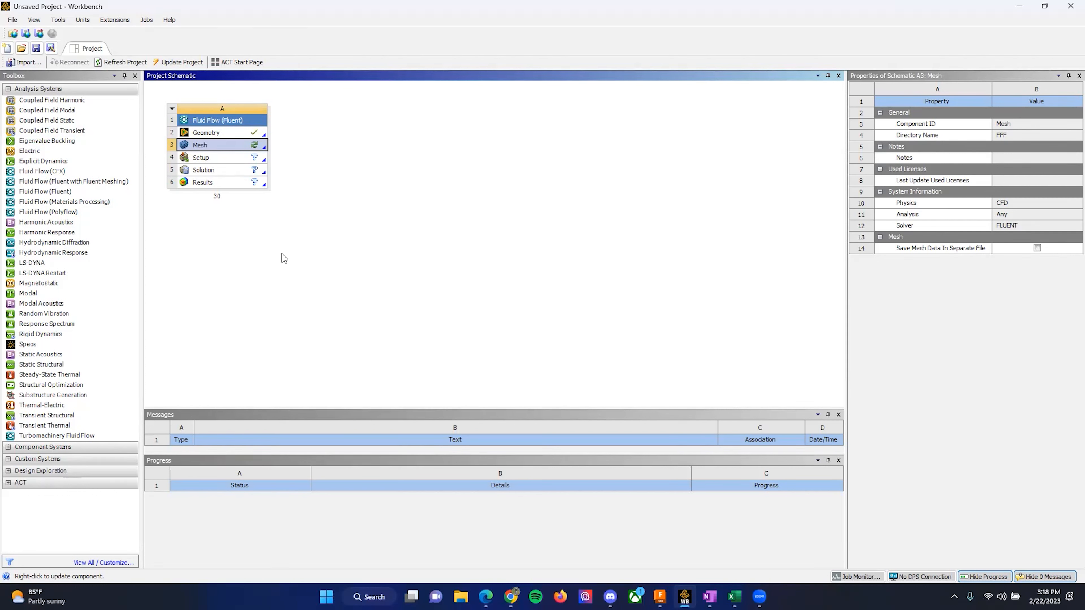
pyautogui.click(337, 267)
pyautogui.doubleClick(230, 152)
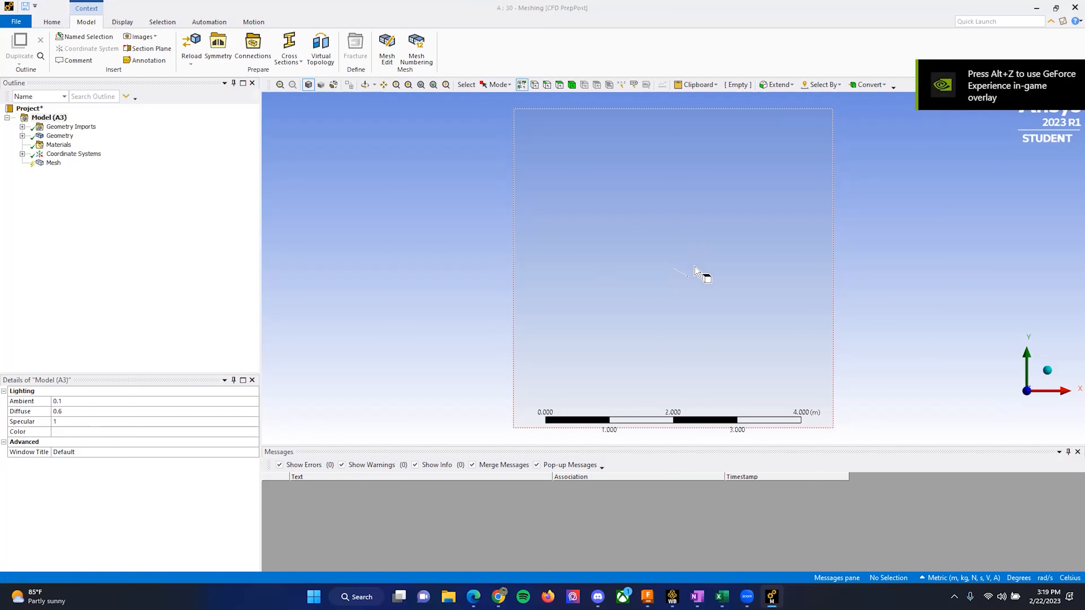
# Check the surface body's properties, and generate the mesh with the default settings and element size.
pyautogui.click(60, 136)
pyautogui.click(22, 135)
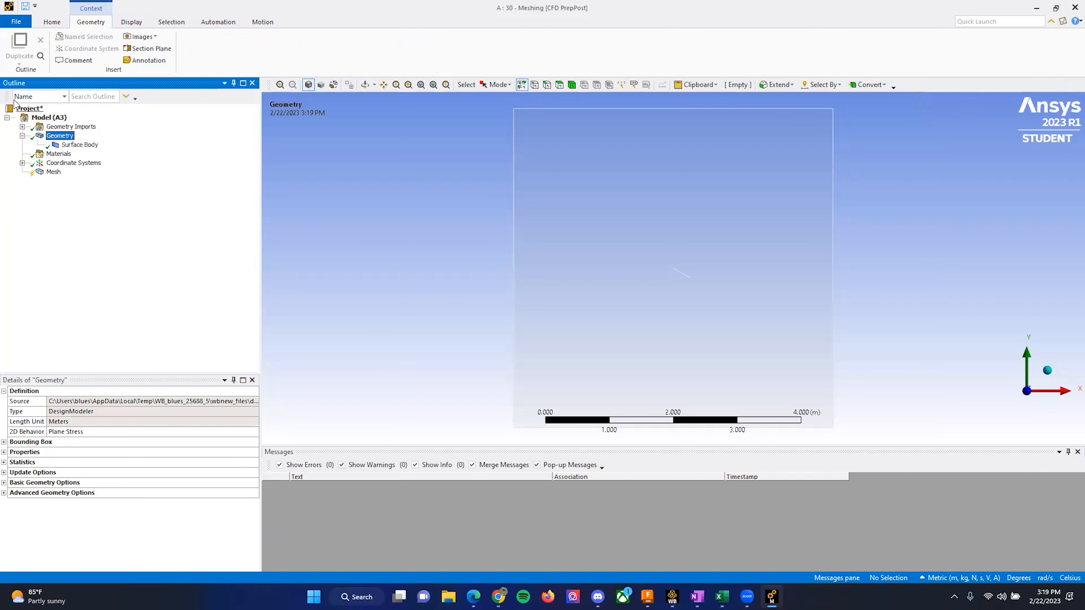
pyautogui.click(90, 145)
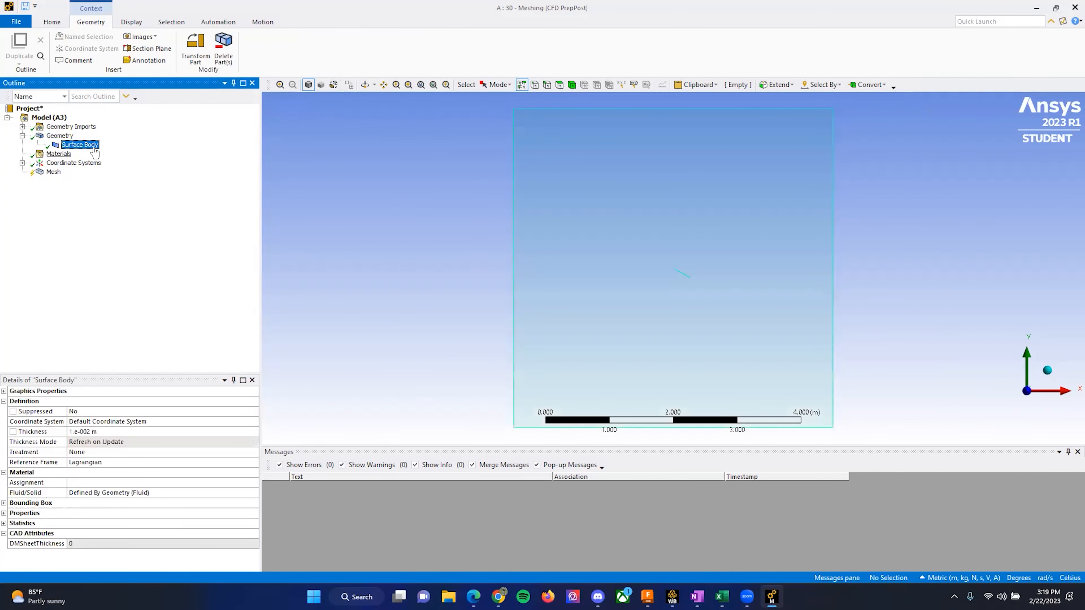
pyautogui.click(53, 172)
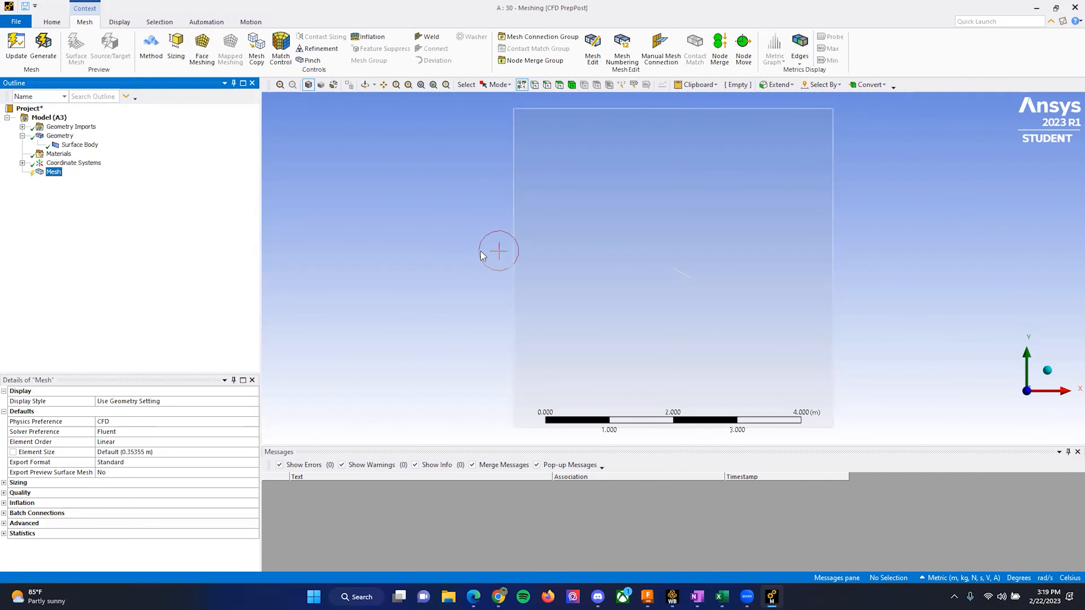
pyautogui.click(45, 46)
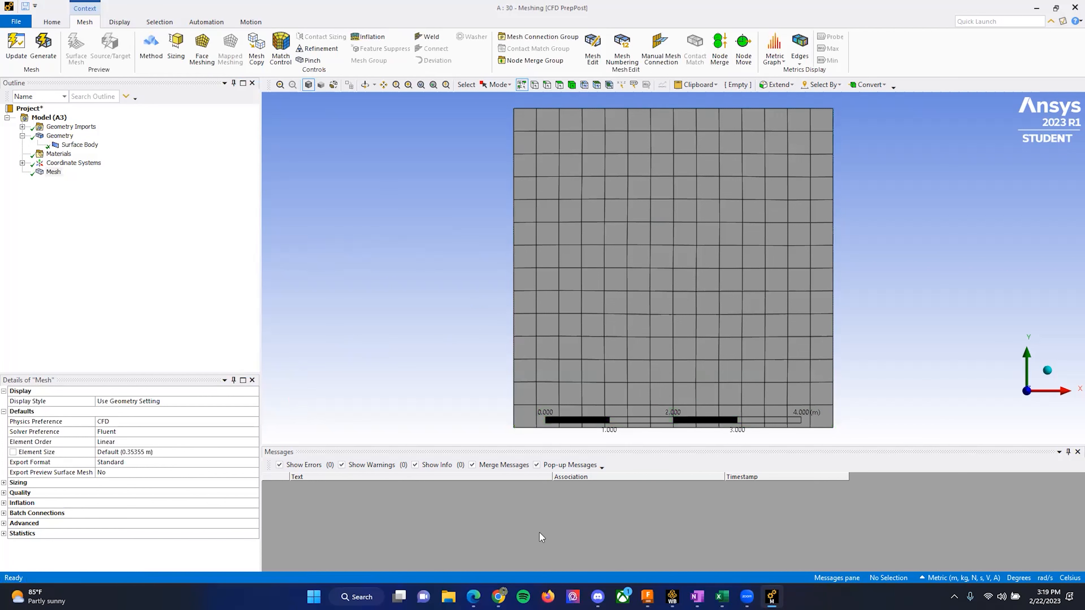
# Set Mesh Defeaturing to No in the mesh sizing settings, regenerate the mesh, and check it around the inclined plate.
pyautogui.scroll(6, 681, 267)
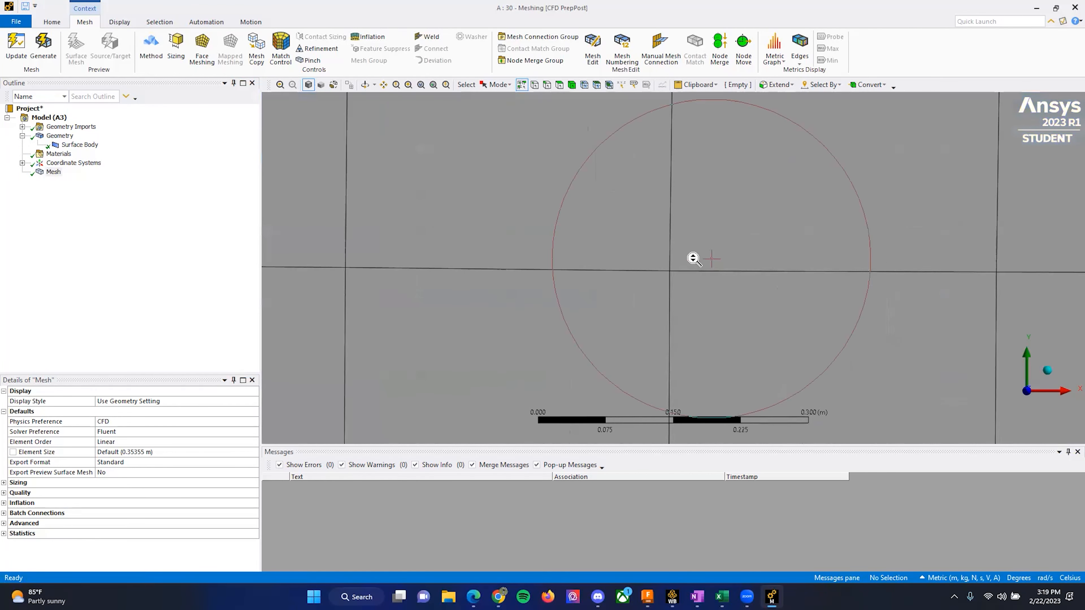
pyautogui.scroll(-4, 686, 259)
pyautogui.scroll(-2, 685, 257)
pyautogui.scroll(3, 685, 257)
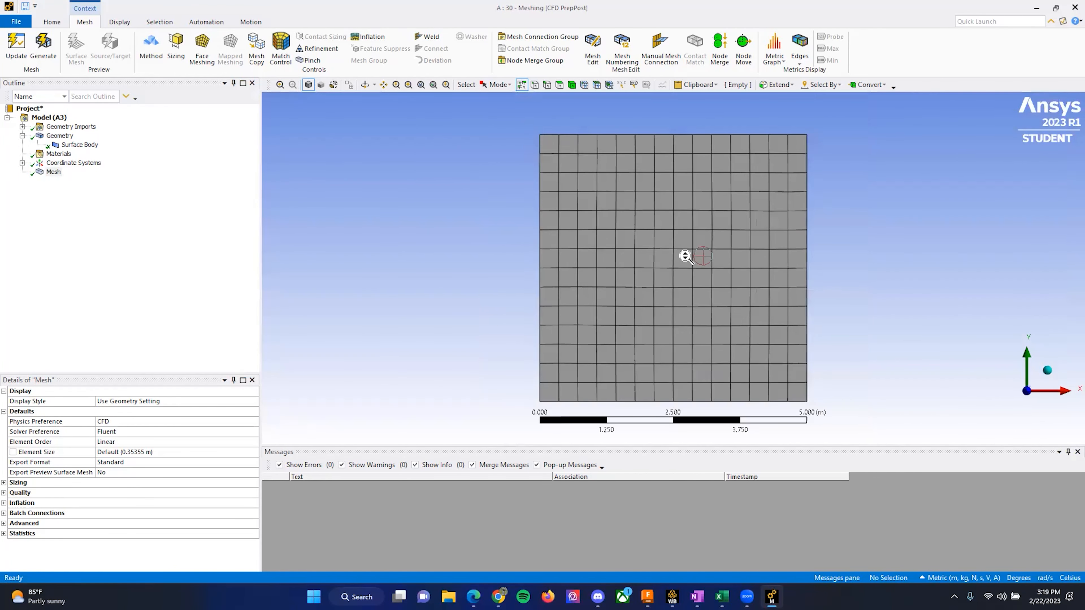
pyautogui.scroll(-2, 686, 256)
pyautogui.scroll(-1, 686, 256)
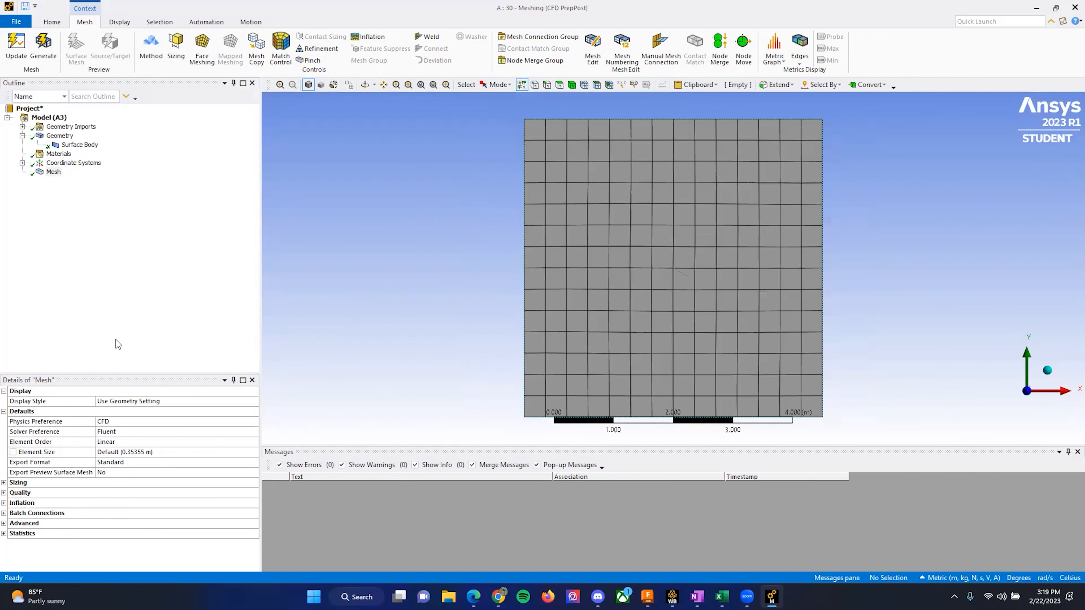
pyautogui.click(5, 483)
pyautogui.scroll(-2, 111, 508)
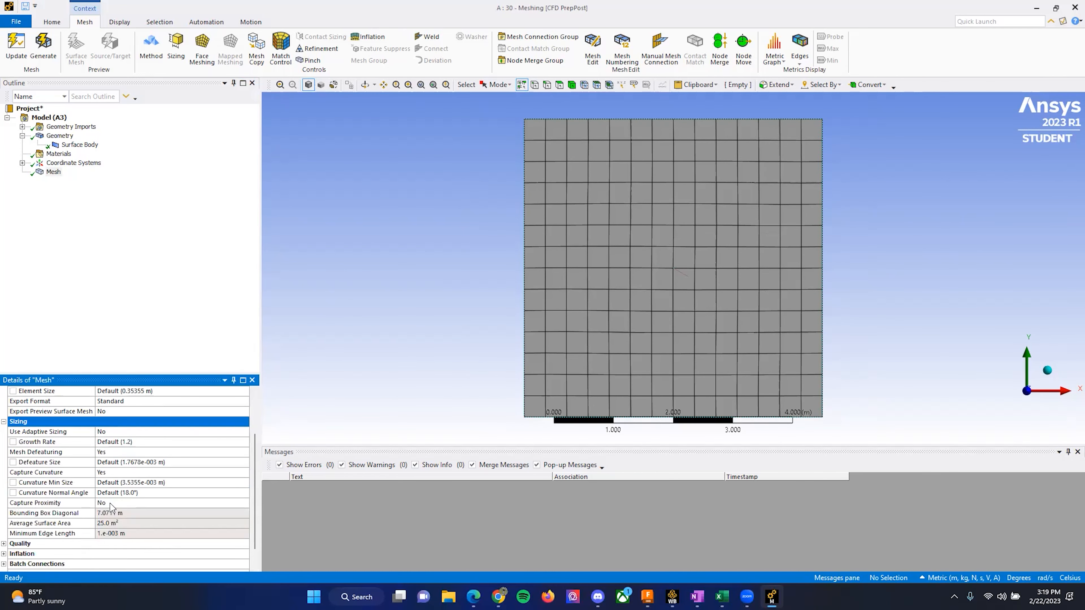
pyautogui.click(101, 452)
pyautogui.click(124, 452)
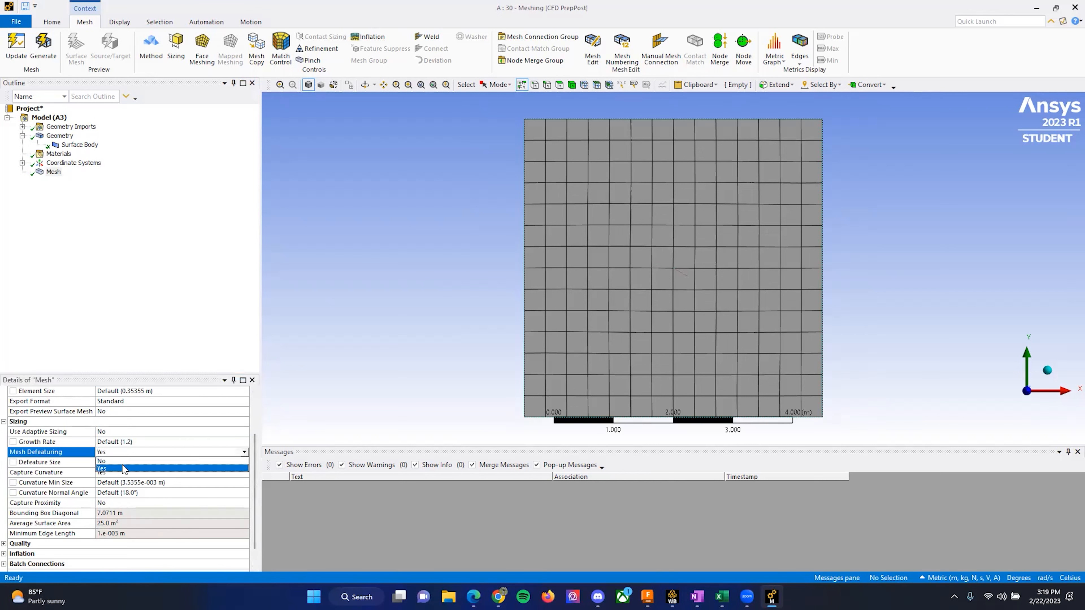
pyautogui.click(101, 461)
pyautogui.scroll(-2, 102, 515)
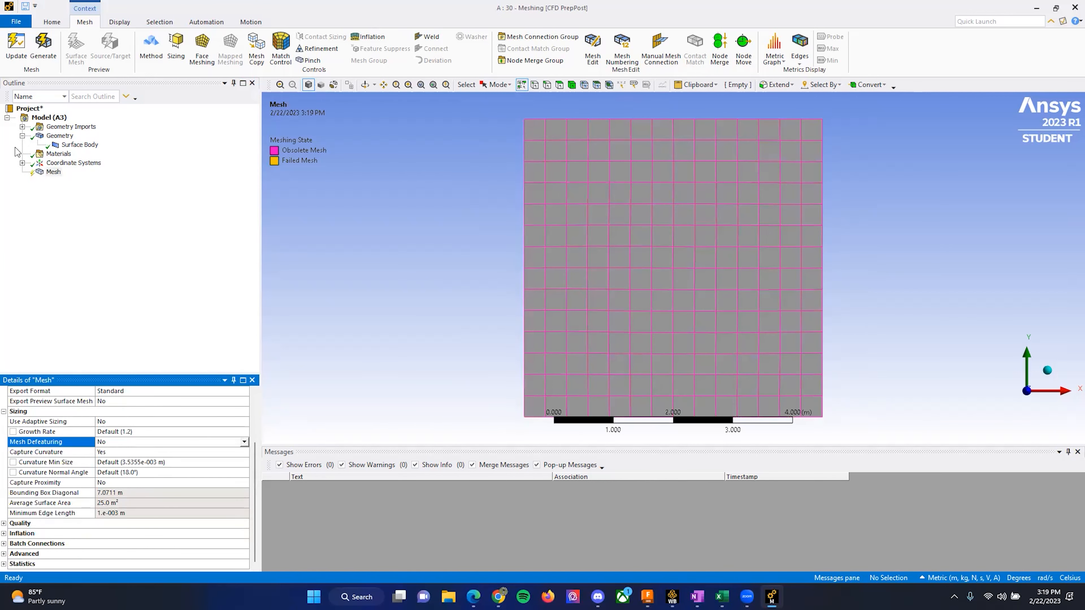
pyautogui.click(43, 47)
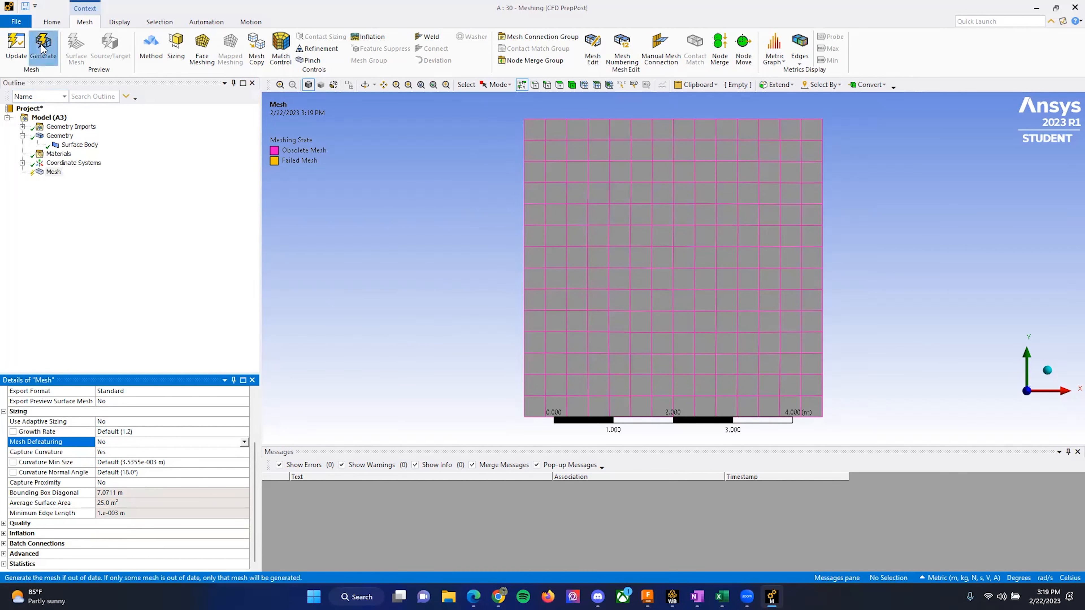
pyautogui.scroll(-2, 685, 274)
pyautogui.scroll(15, 715, 271)
pyautogui.press('F7')
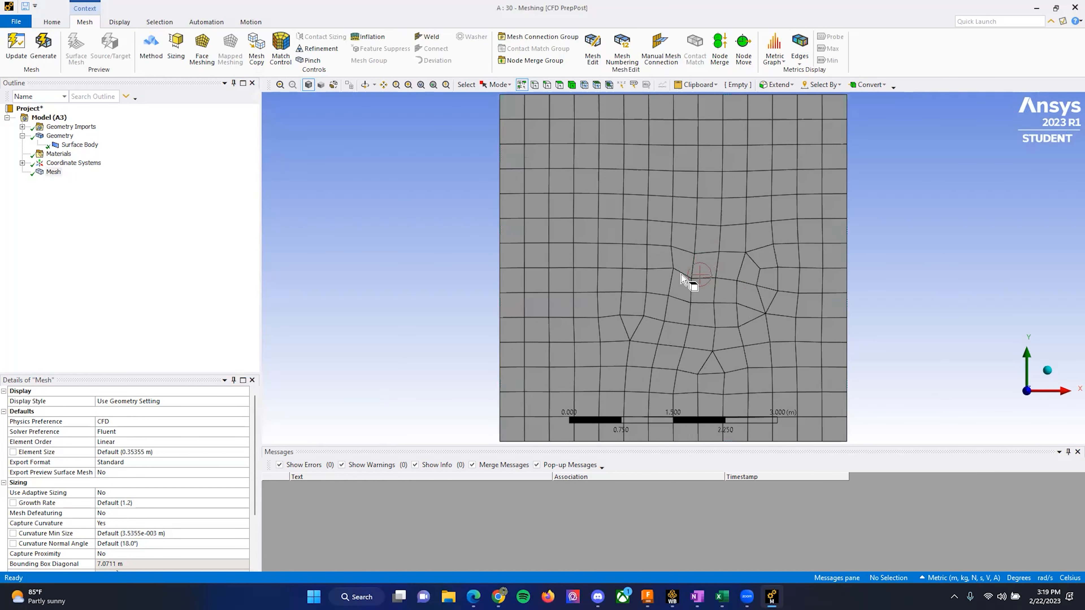
pyautogui.click(681, 273)
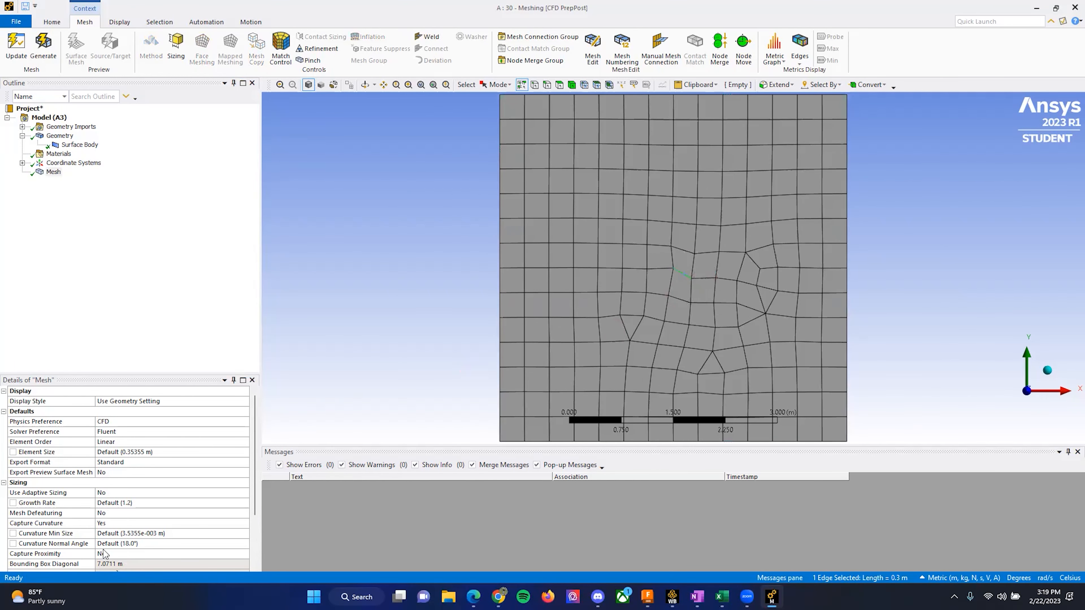
pyautogui.click(53, 171)
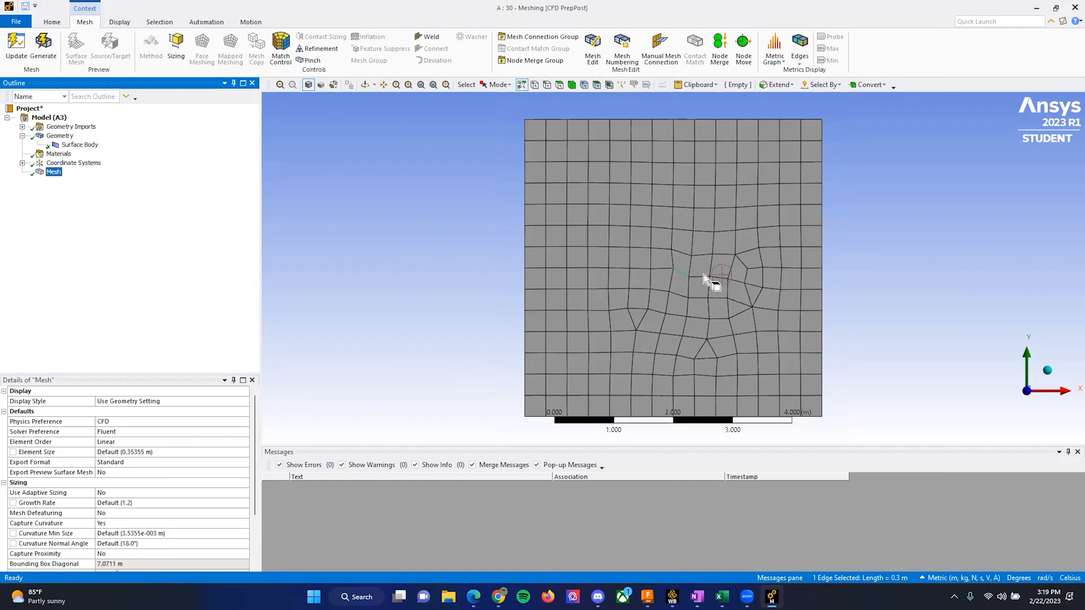
# Create a named selection "front plate" from the short edge at the plate's upper end.
pyautogui.click(56, 137)
pyautogui.scroll(15, 707, 277)
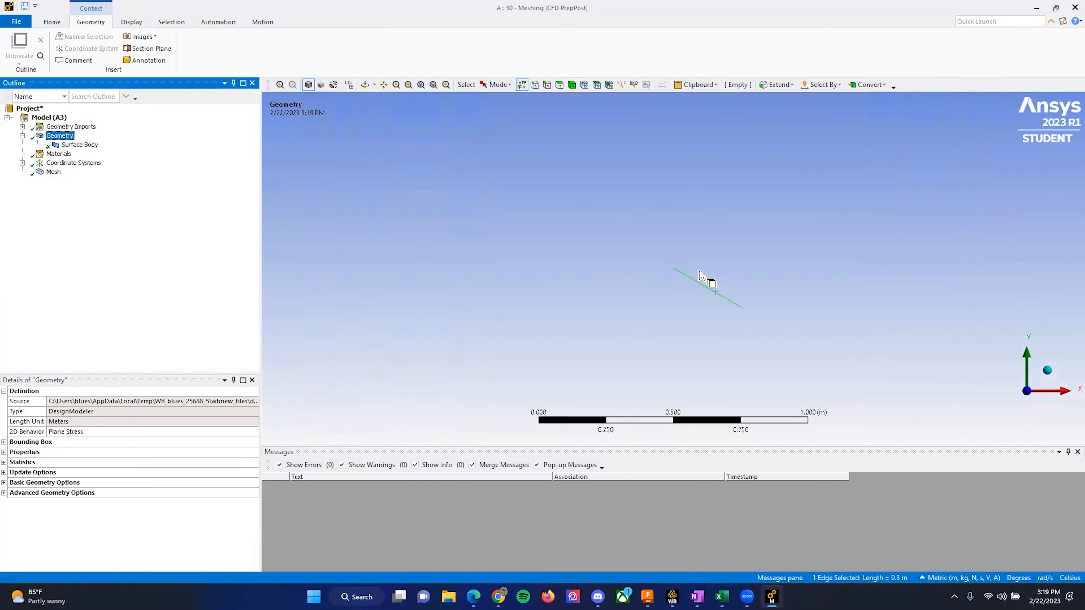
pyautogui.scroll(5, 713, 270)
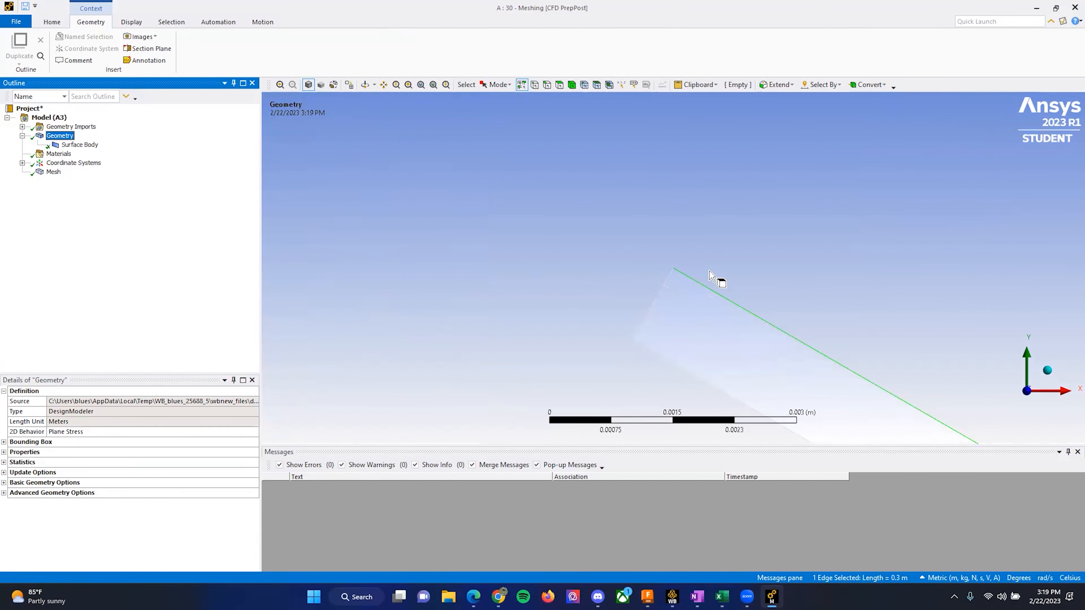
pyautogui.click(701, 349)
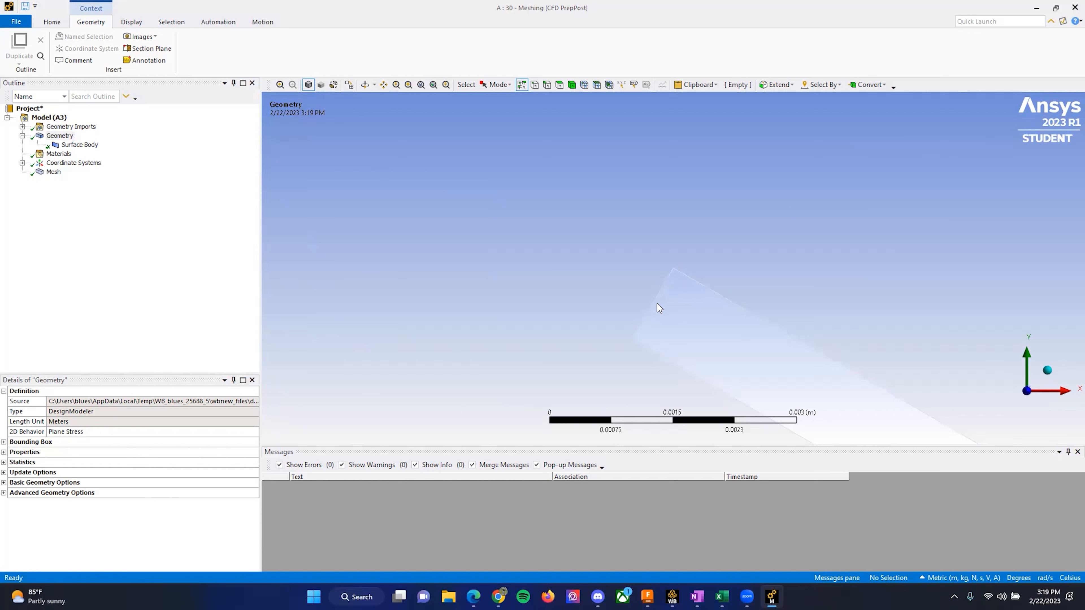
pyautogui.click(547, 84)
pyautogui.click(653, 305)
pyautogui.press('n')
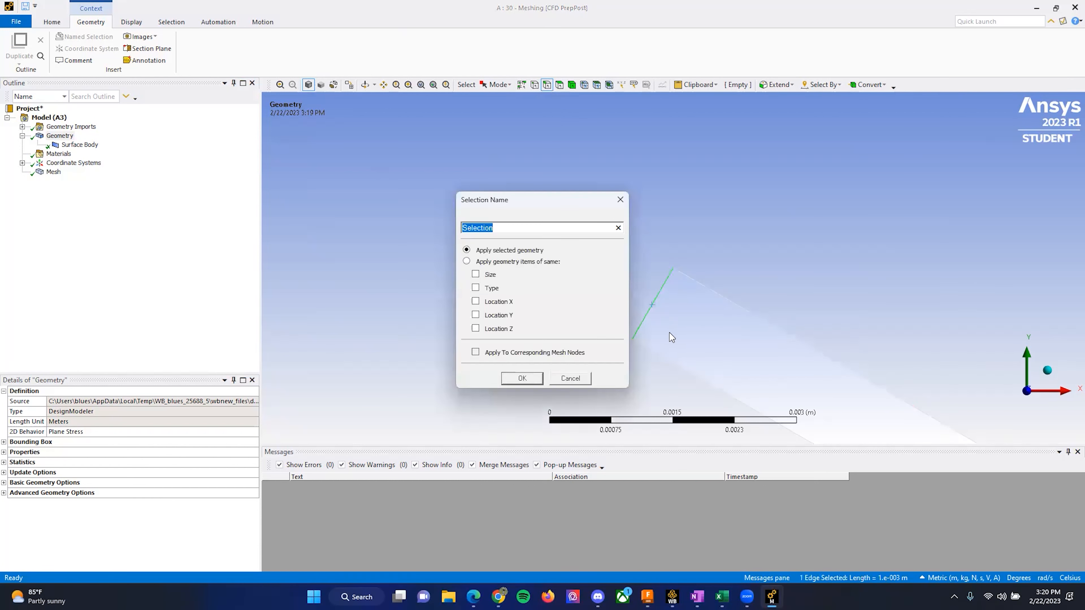
pyautogui.write('front plate')
pyautogui.click(526, 380)
# Create named selections "top plate" and "bottom plate" from the plate's upper and lower long edges.
pyautogui.click(731, 304)
pyautogui.write('ntop plate')
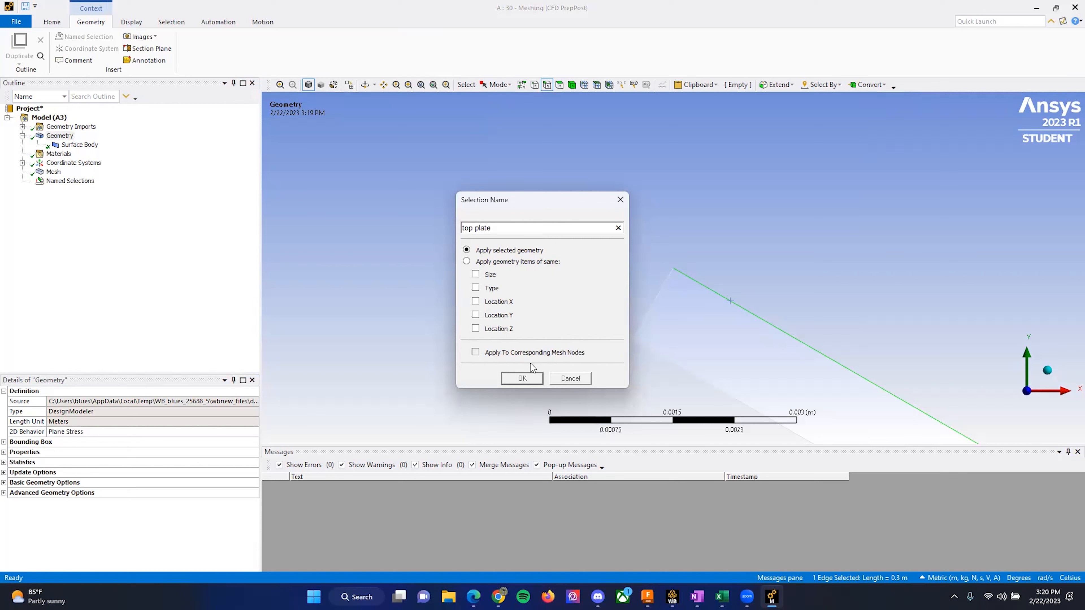
pyautogui.click(534, 377)
pyautogui.click(676, 364)
pyautogui.write('nbo')
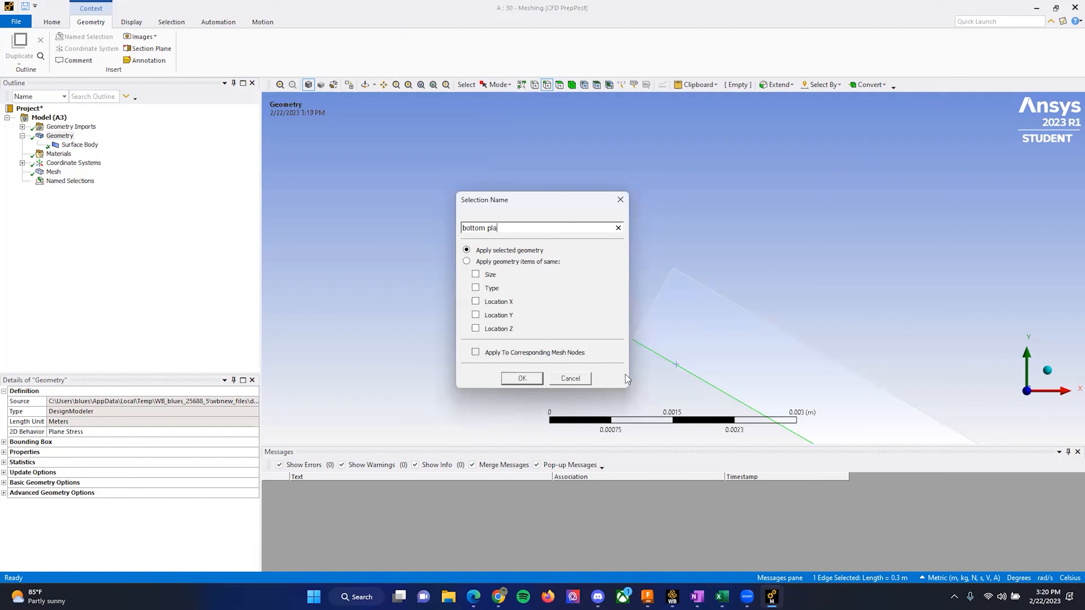
pyautogui.click(520, 377)
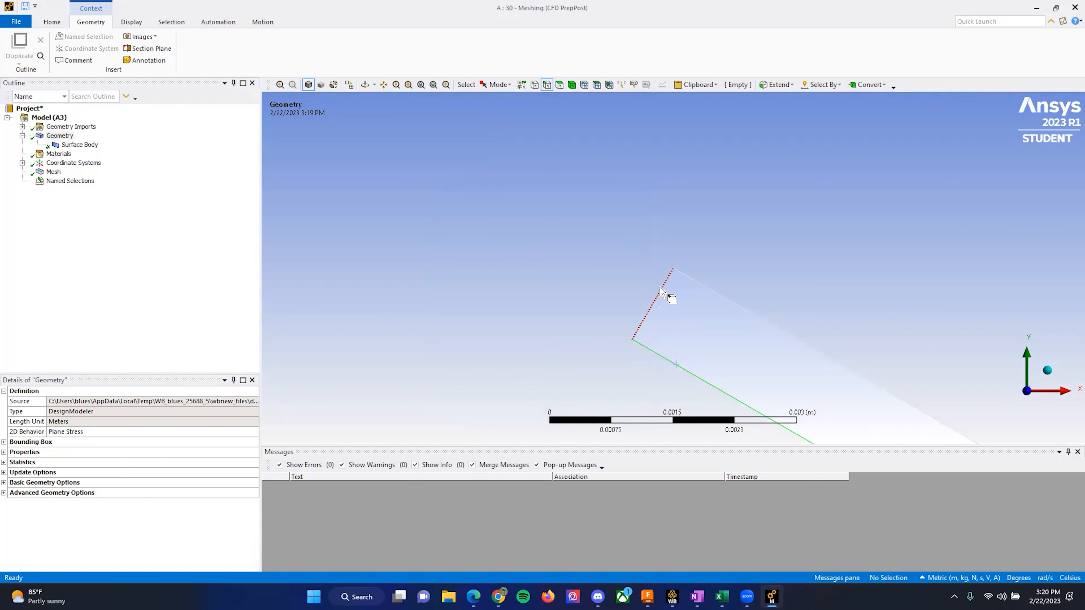
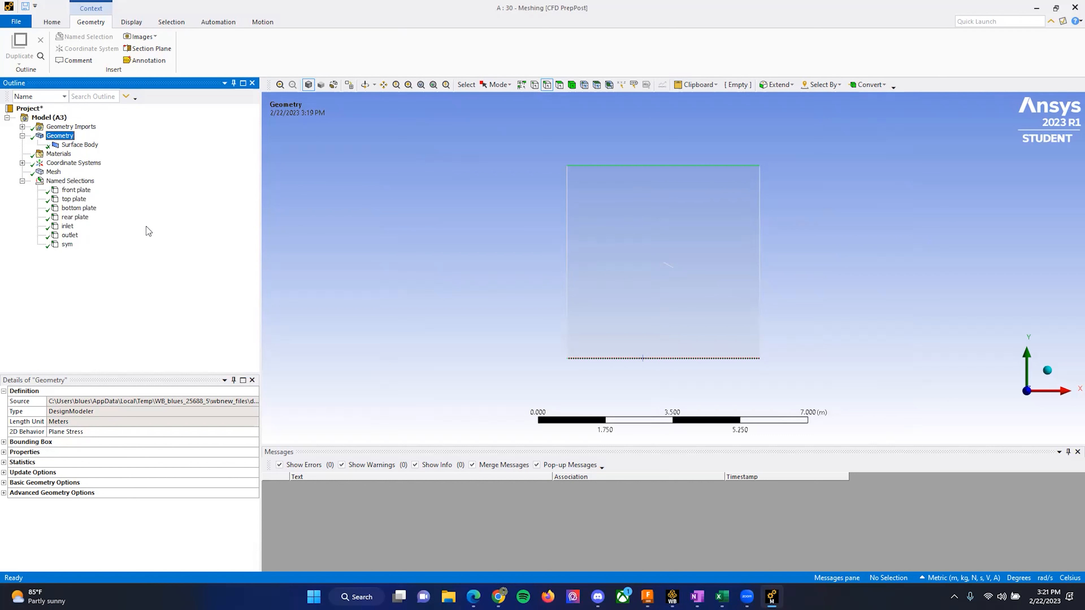
# Add an inflation control to the mesh and scope its geometry to the square fluid surface.
pyautogui.click(53, 173)
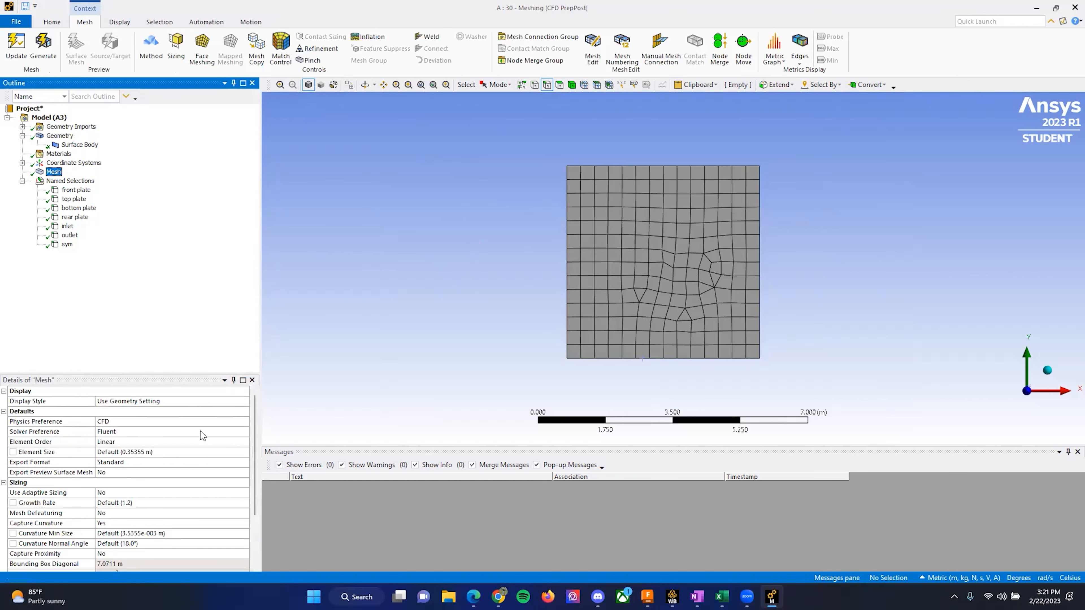
pyautogui.scroll(10, 662, 260)
pyautogui.scroll(-8, 587, 217)
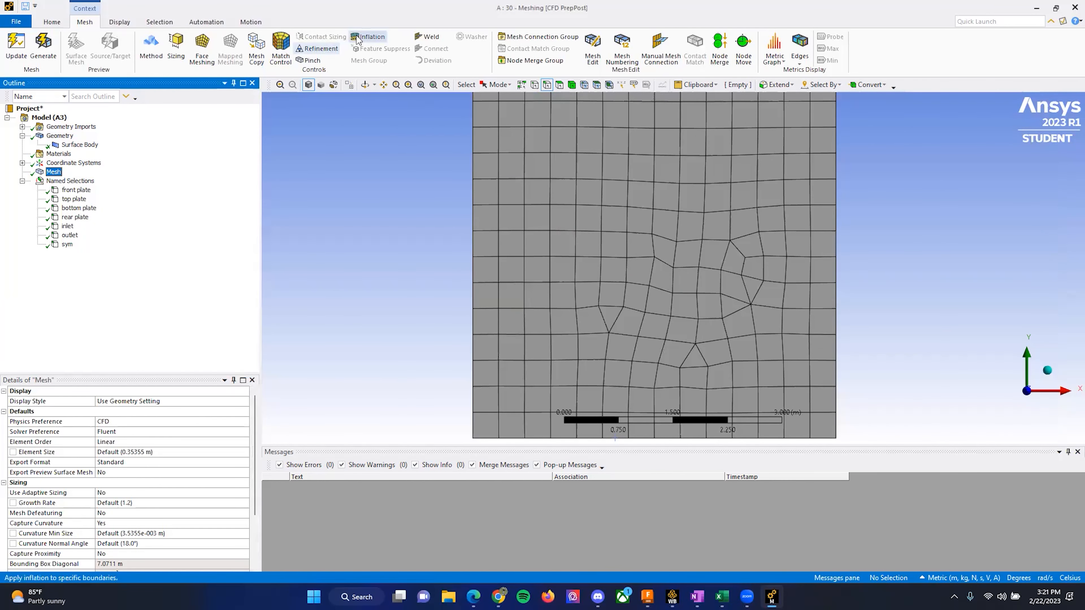
pyautogui.click(367, 37)
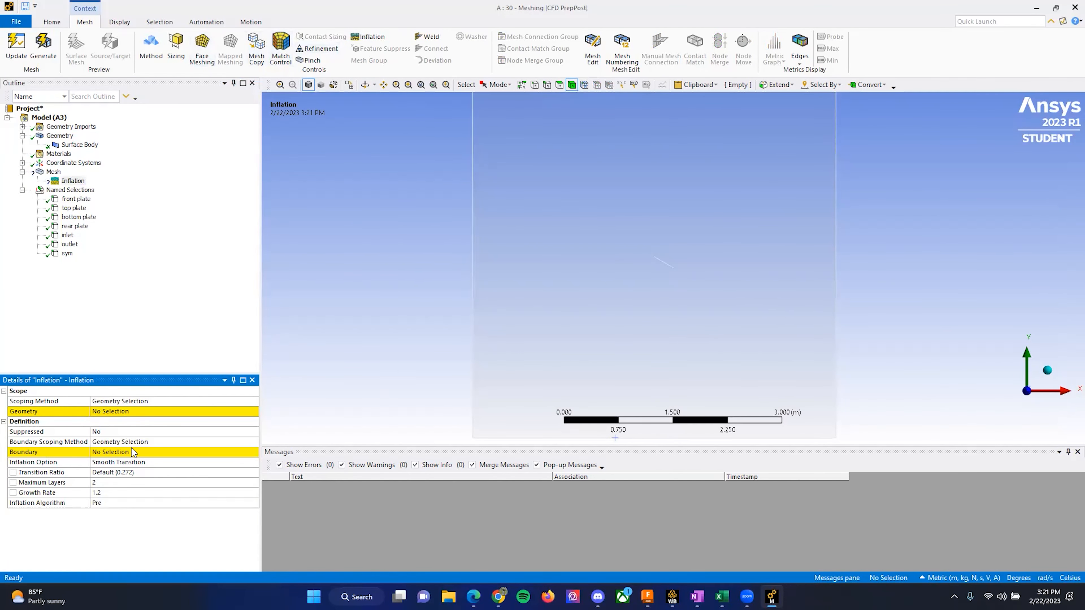
pyautogui.click(572, 303)
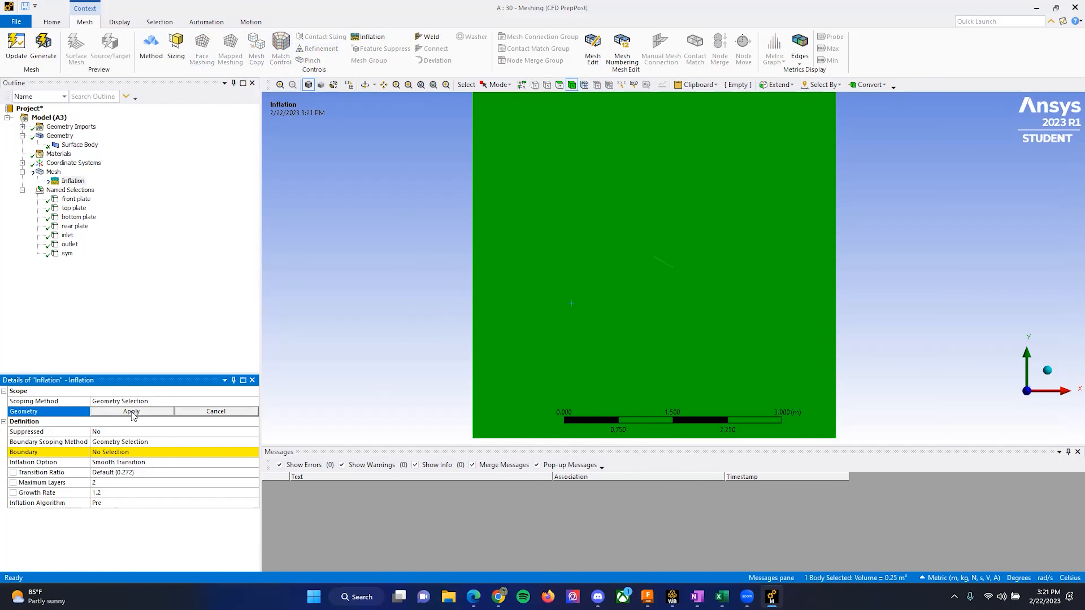
pyautogui.click(132, 412)
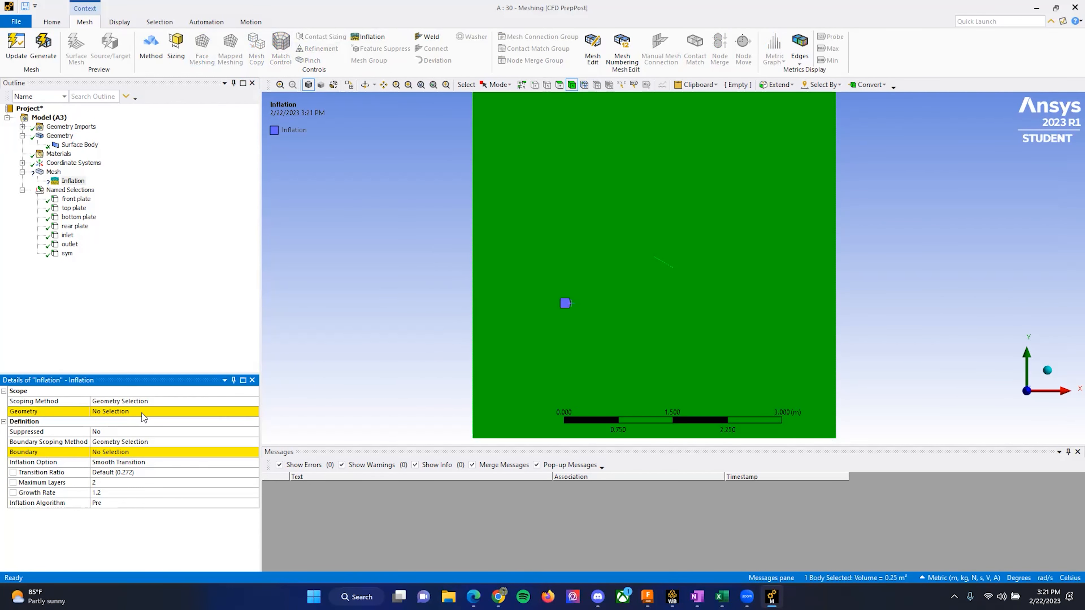
# Assign all four edges of the inclined plate as the inflation boundary.
pyautogui.click(112, 451)
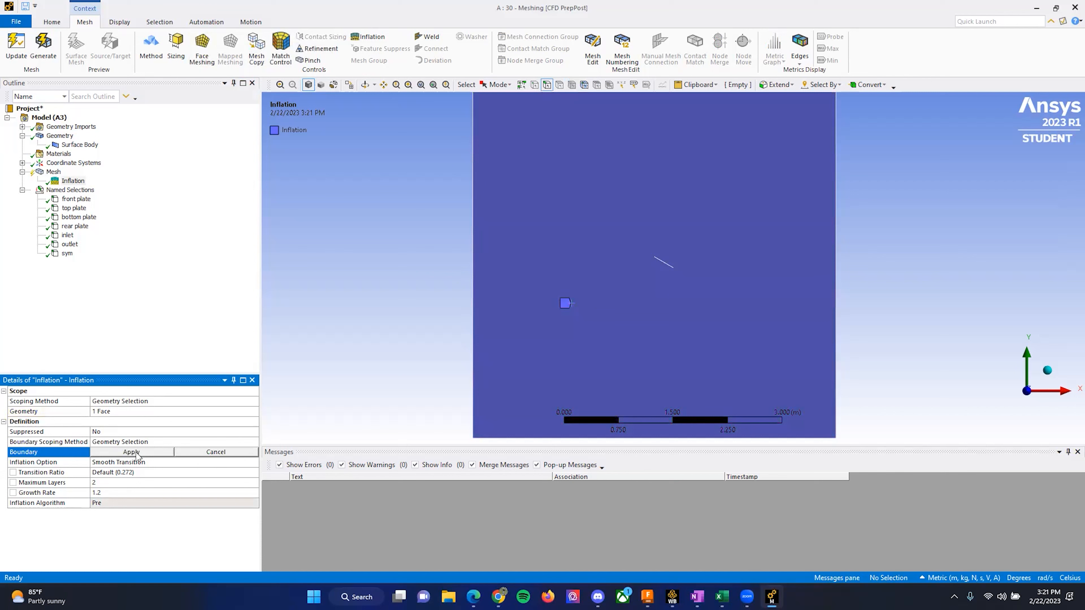
pyautogui.scroll(6, 674, 261)
pyautogui.scroll(-1, 668, 251)
pyautogui.moveTo(478, 154); pyautogui.dragTo(717, 303)
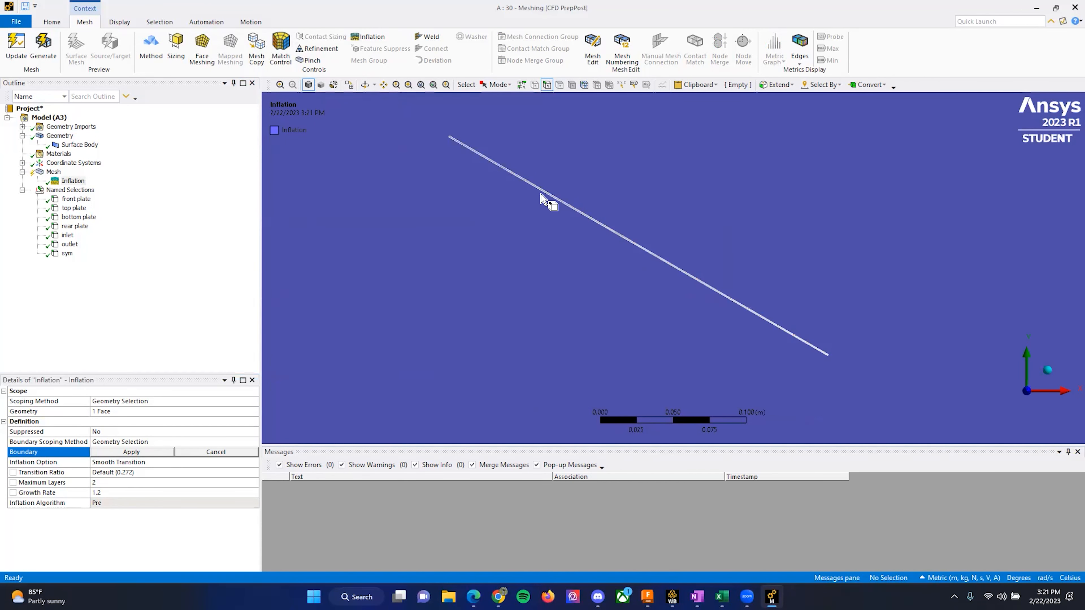
pyautogui.click(534, 179)
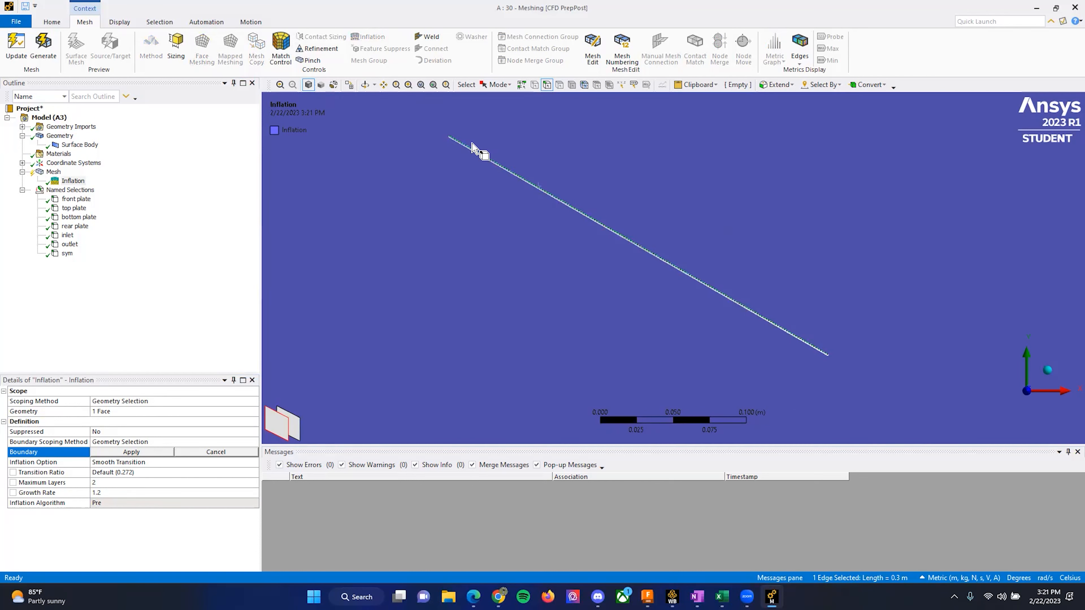
pyautogui.click(451, 143)
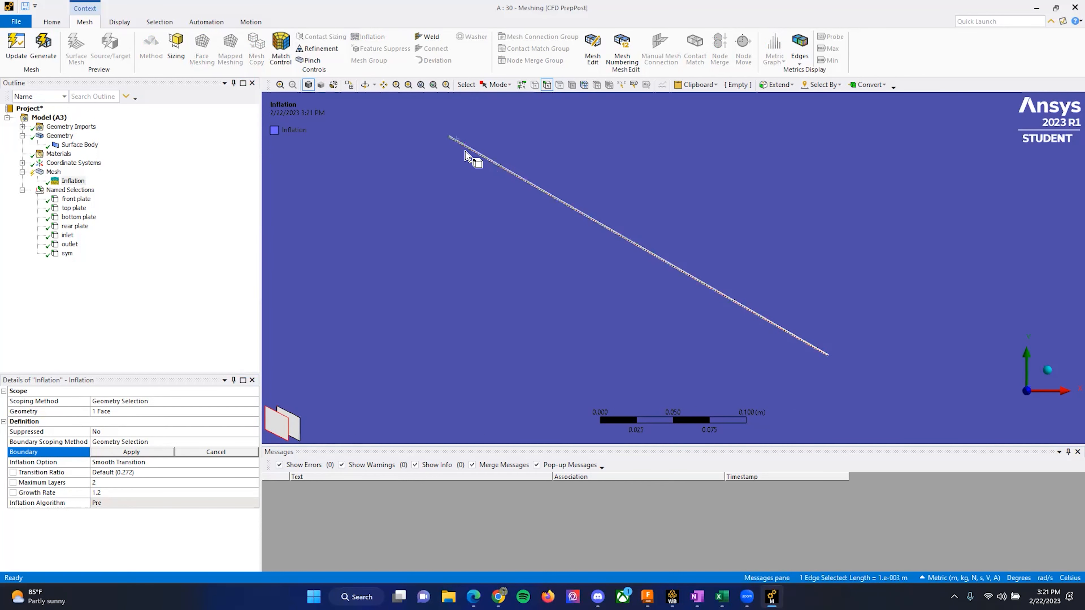
pyautogui.keyDown('ctrl'); pyautogui.click(453, 147); pyautogui.keyUp('ctrl')
pyautogui.keyDown('ctrl'); pyautogui.click(452, 146); pyautogui.keyUp('ctrl')
pyautogui.keyDown('ctrl'); pyautogui.click(826, 352); pyautogui.keyUp('ctrl')
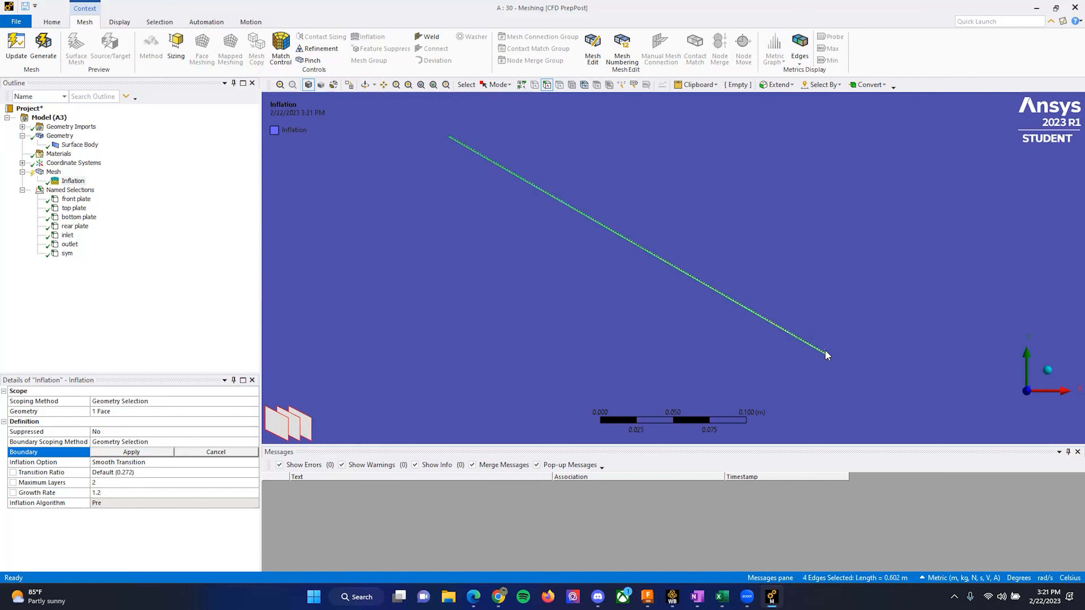
pyautogui.scroll(3, 831, 333)
pyautogui.scroll(-2, 831, 342)
pyautogui.scroll(-1, 831, 340)
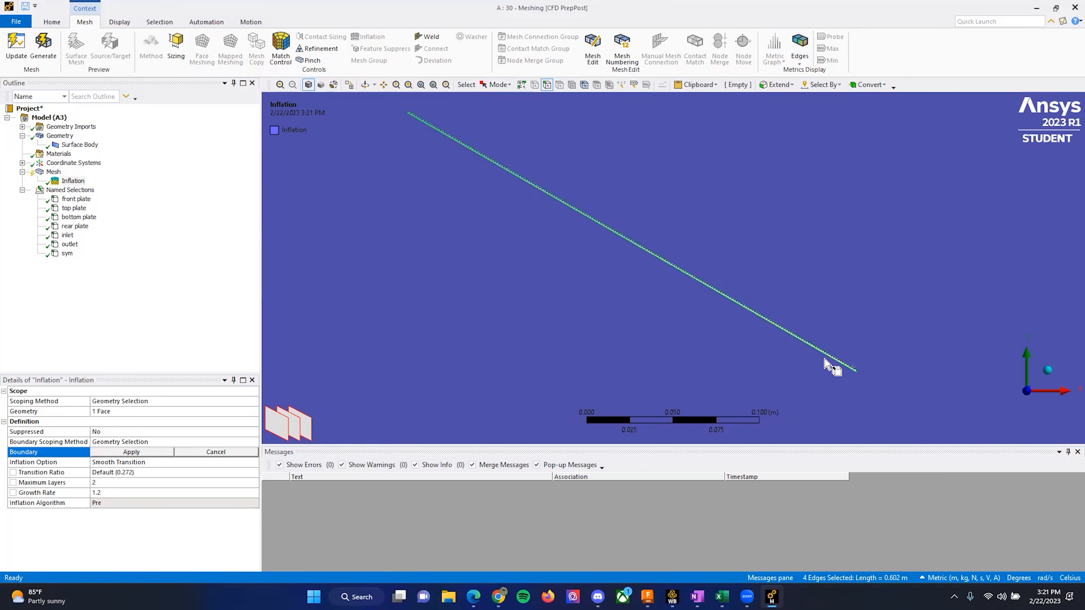
pyautogui.click(131, 452)
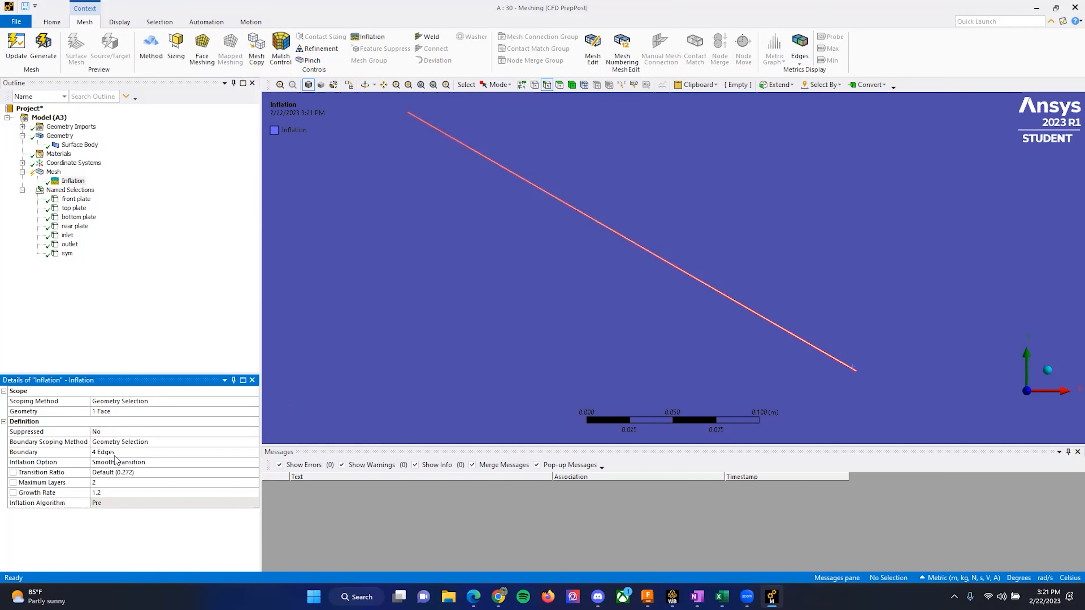
# Set the inflation's maximum layers to 5, regenerate the mesh, and display it around the plate.
pyautogui.click(112, 484)
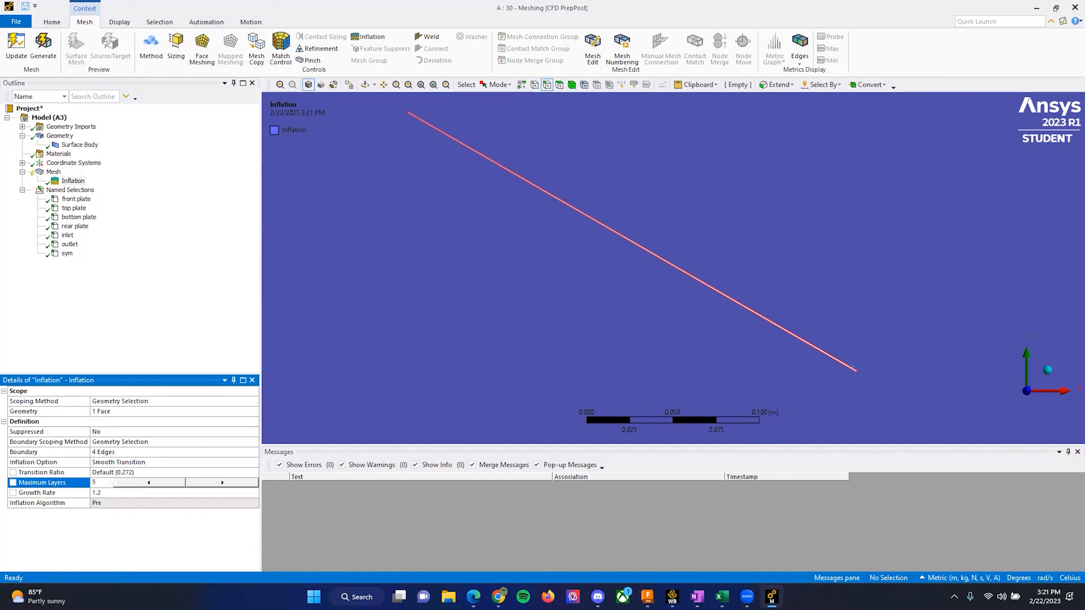
pyautogui.write('5')
pyautogui.click(150, 517)
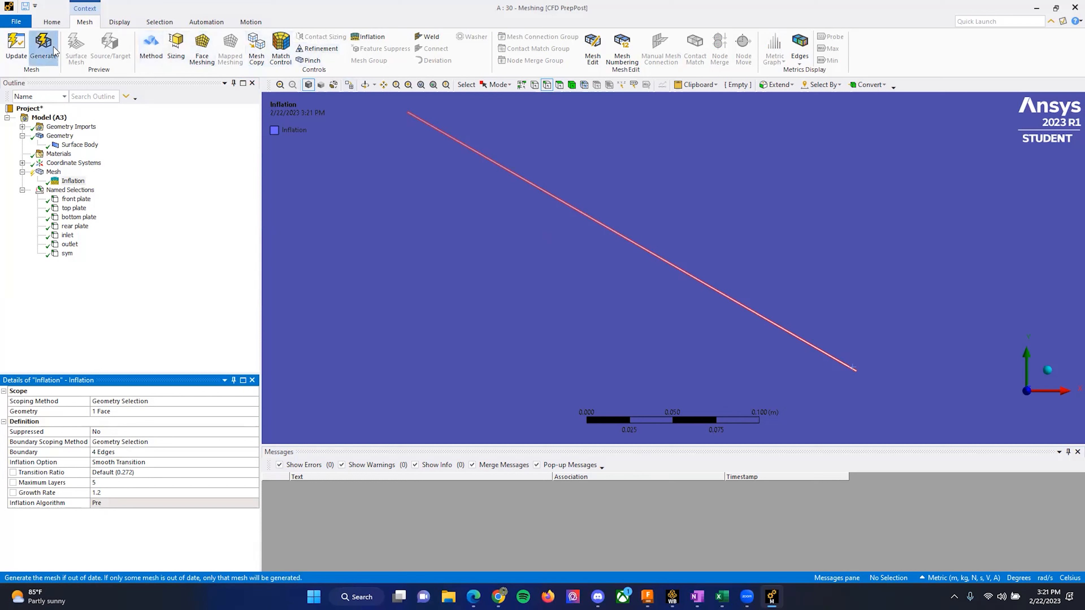
pyautogui.click(43, 46)
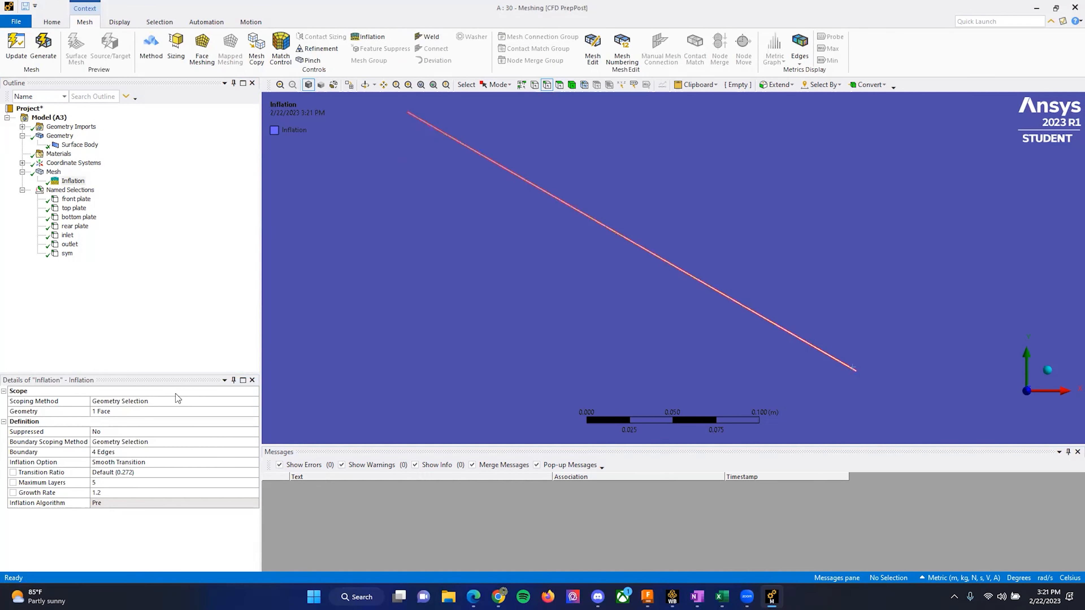
pyautogui.click(54, 171)
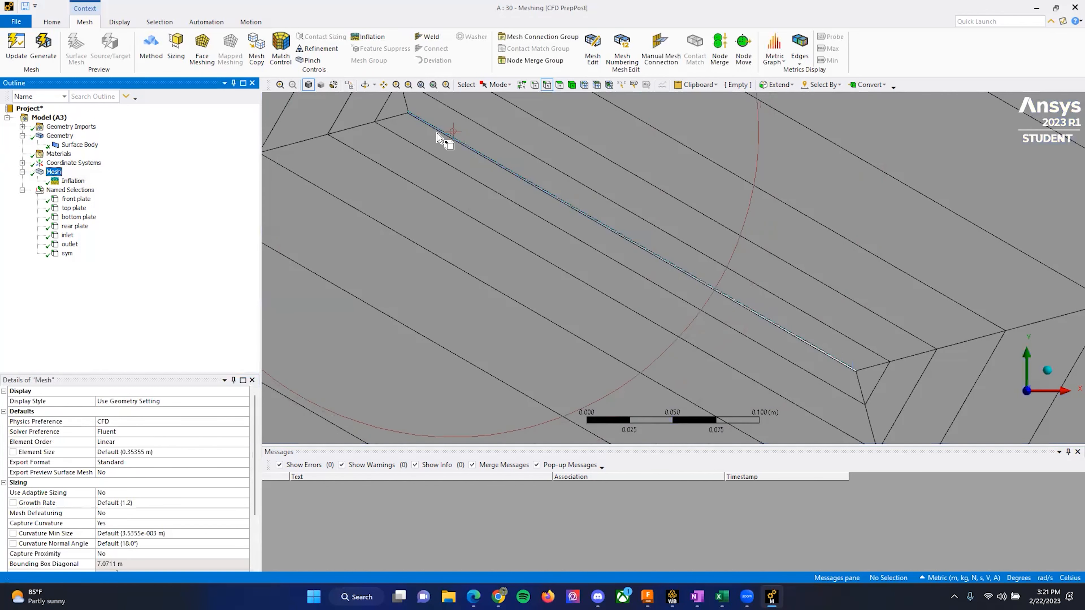
pyautogui.scroll(-5, 475, 182)
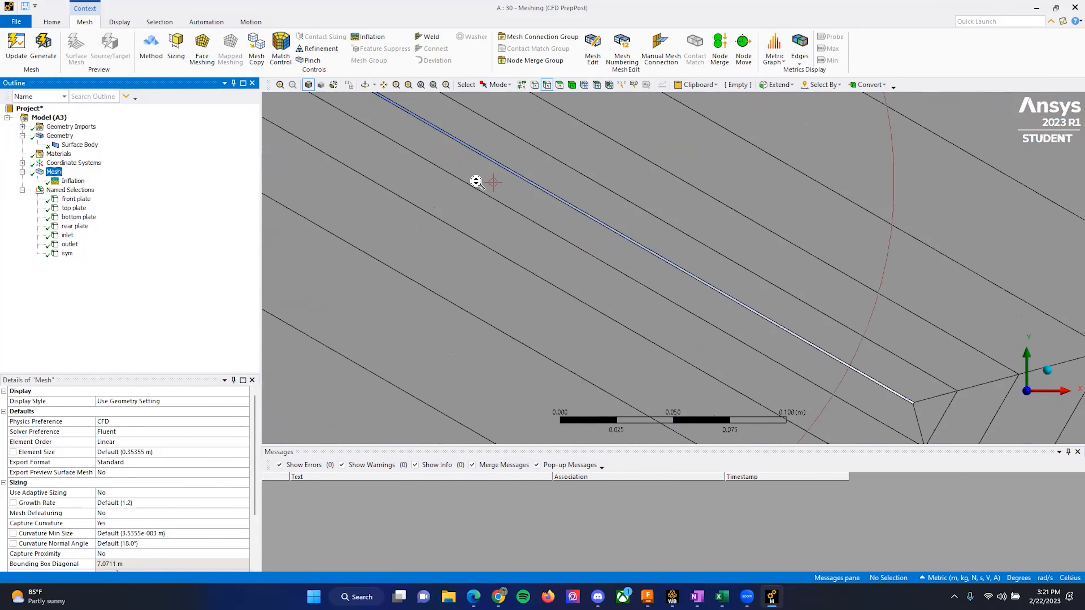
# Add a mesh method control on the fluid surface body and set its method to Triangles.
pyautogui.scroll(-10, 490, 174)
pyautogui.scroll(6, 681, 282)
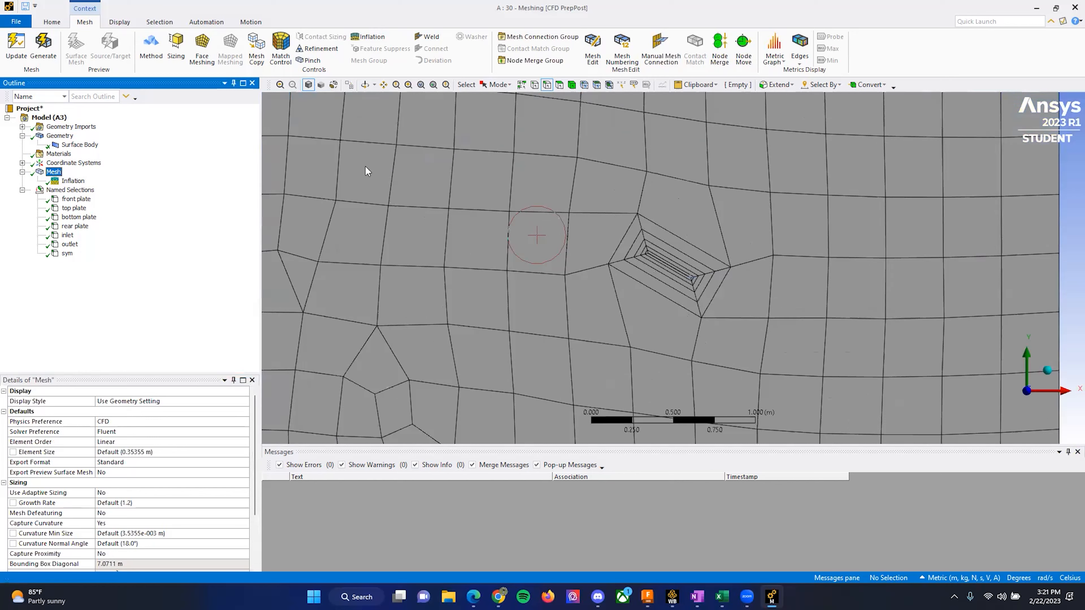
pyautogui.click(150, 47)
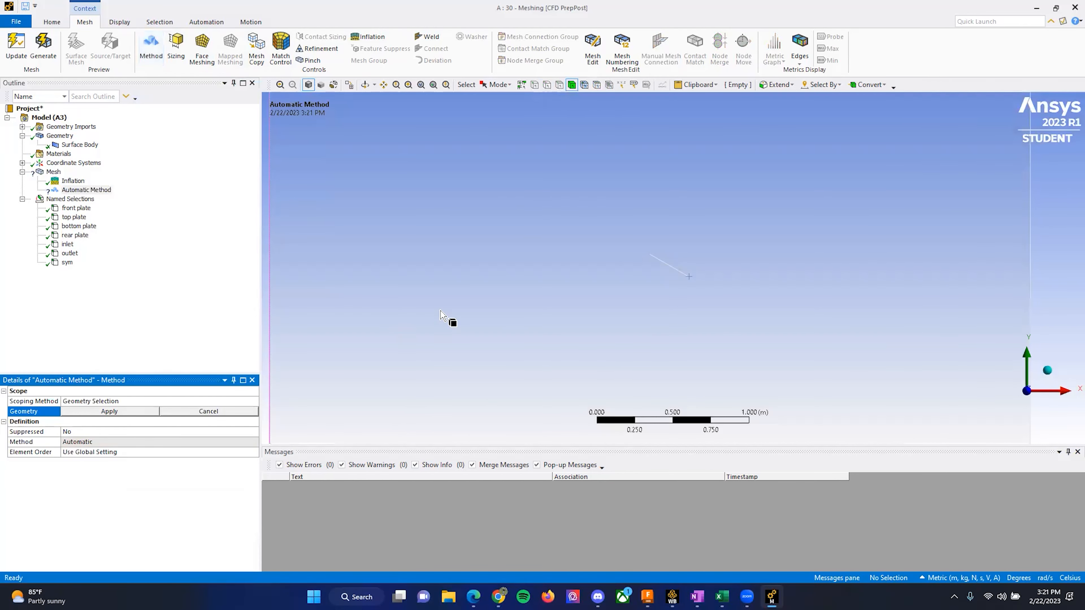
pyautogui.click(522, 321)
pyautogui.click(109, 411)
pyautogui.click(252, 443)
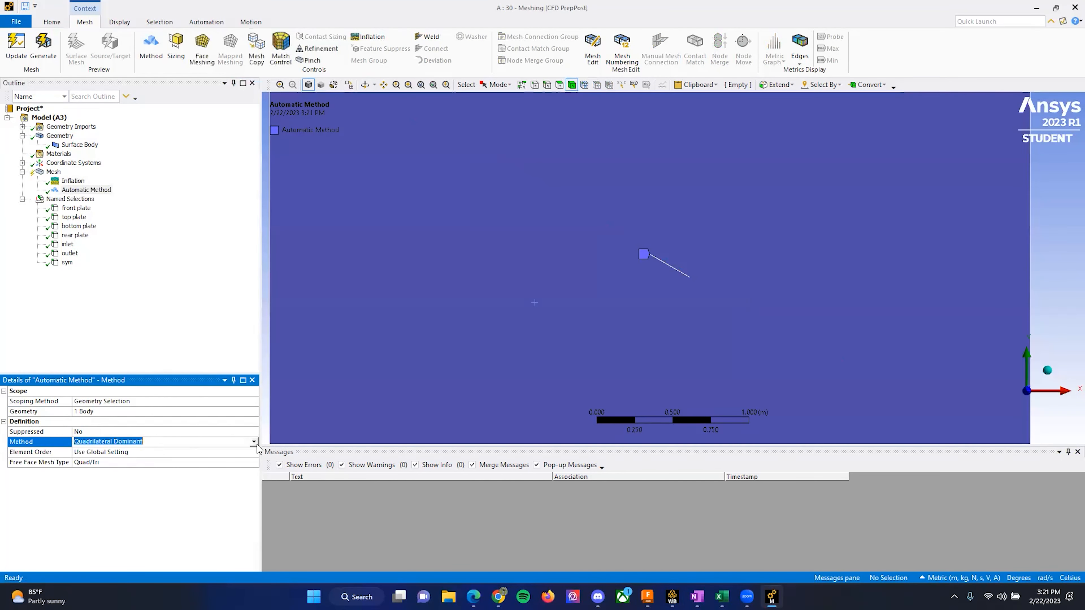
pyautogui.click(253, 443)
pyautogui.click(118, 462)
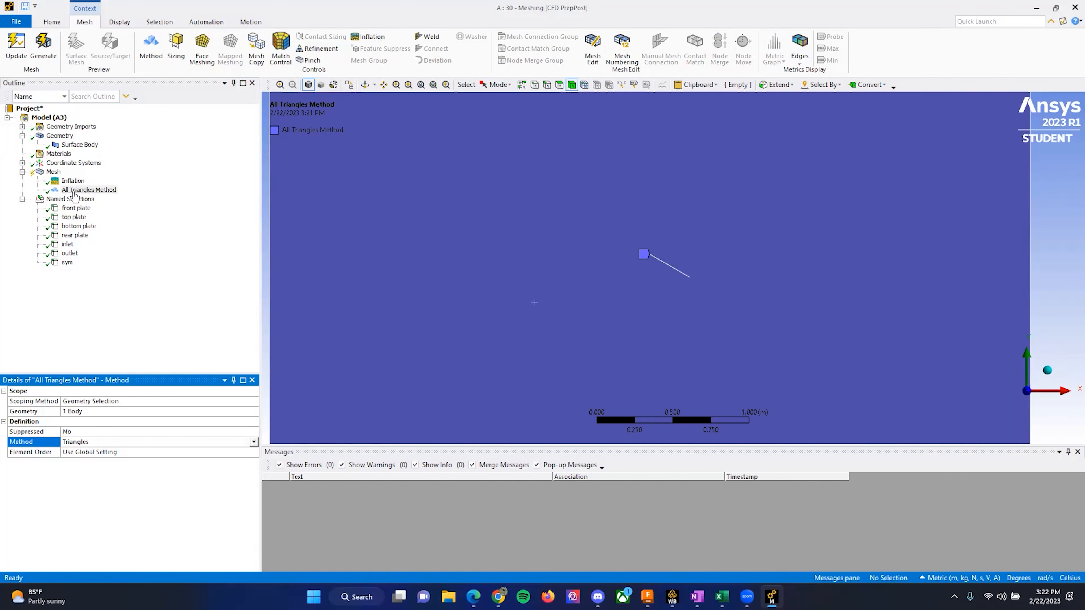
pyautogui.click(53, 172)
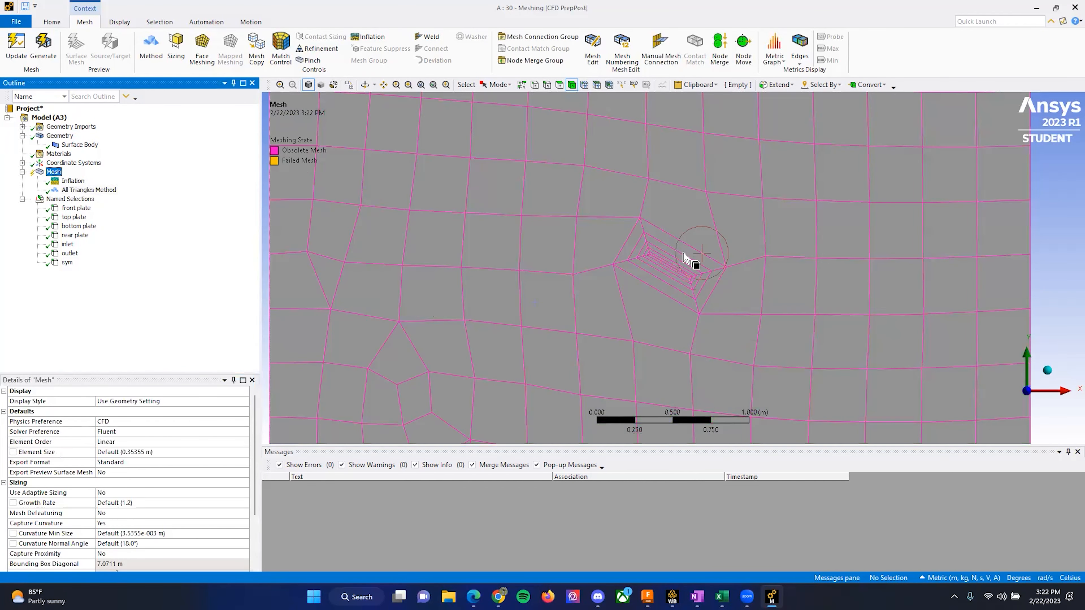
pyautogui.scroll(-1, 691, 260)
# Add a sizing control scoped to the plate's two long edges and its upper-left short edge.
pyautogui.click(175, 47)
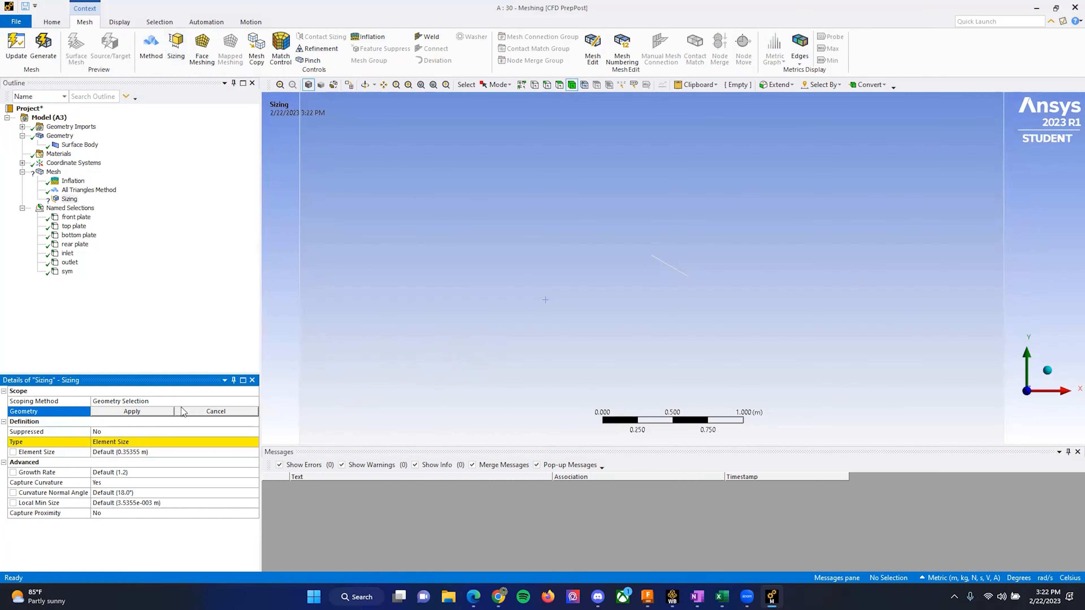
pyautogui.scroll(10, 673, 265)
pyautogui.scroll(2, 673, 260)
pyautogui.scroll(-3, 674, 259)
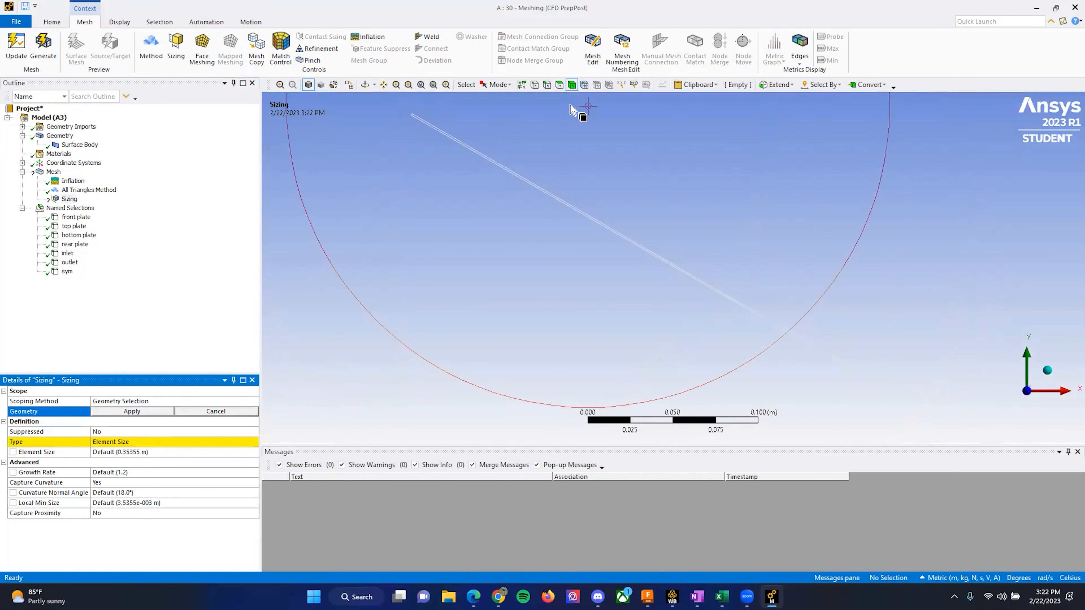
pyautogui.click(575, 211)
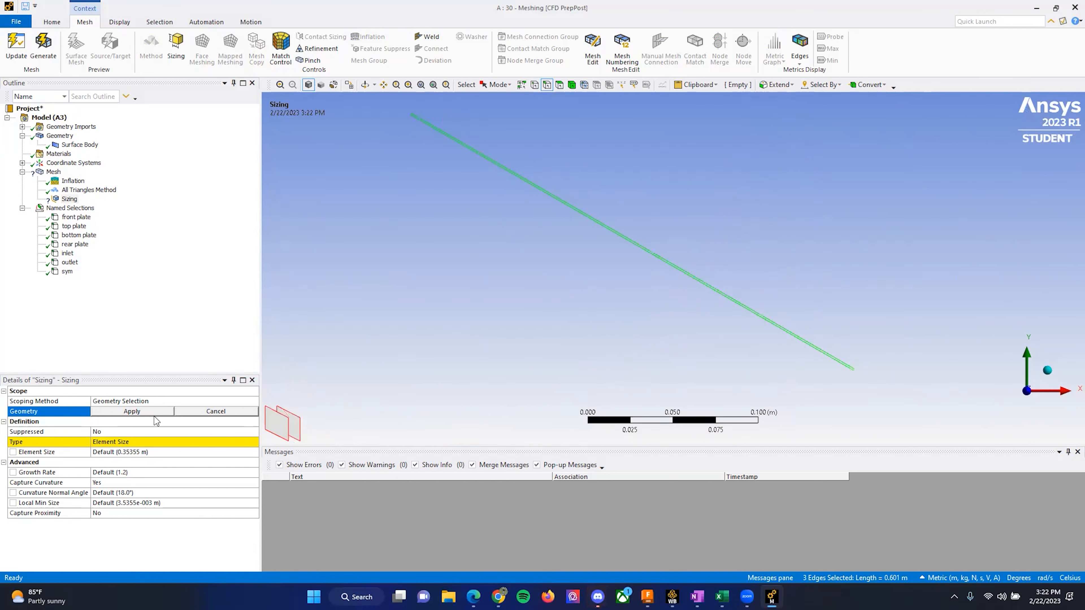
pyautogui.click(143, 413)
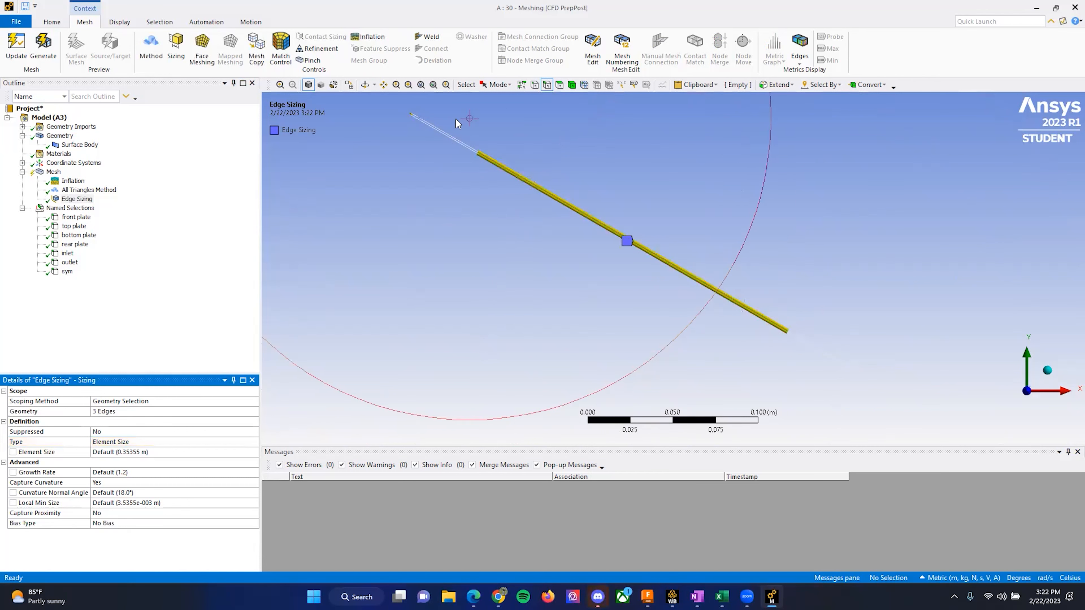
# Add the short edge at the plate's lower-right end to the edge sizing scope.
pyautogui.scroll(9, 875, 373)
pyautogui.scroll(-10, 905, 375)
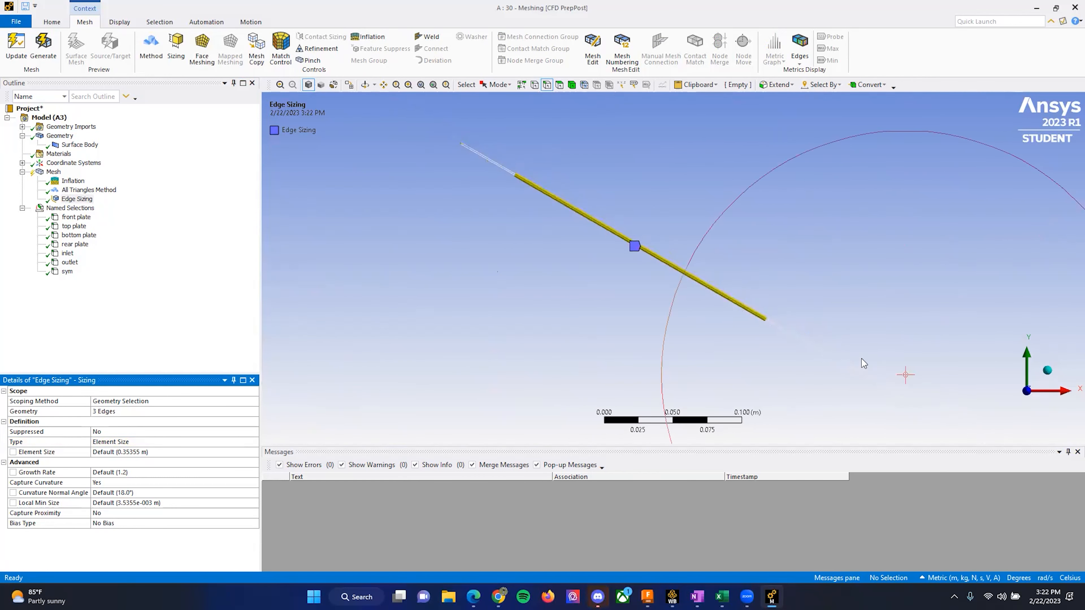
pyautogui.scroll(15, 845, 359)
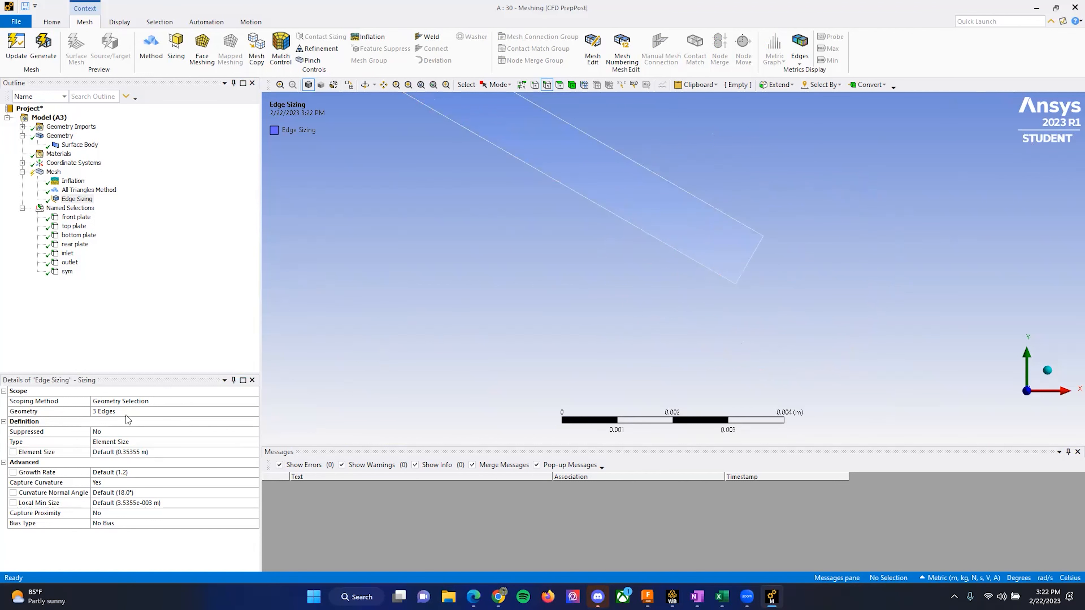
pyautogui.click(746, 265)
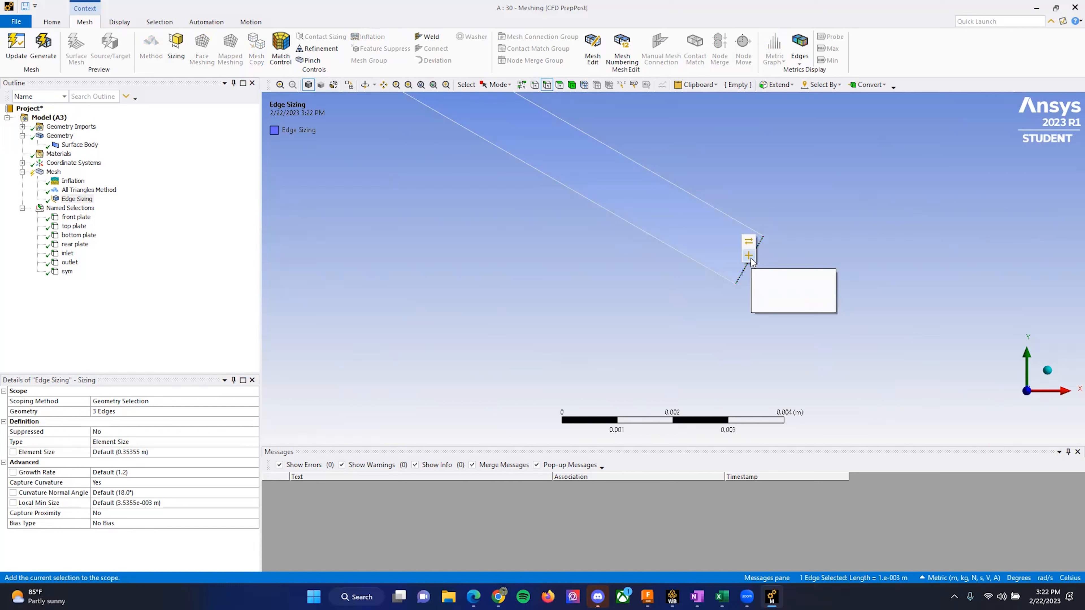
pyautogui.click(749, 257)
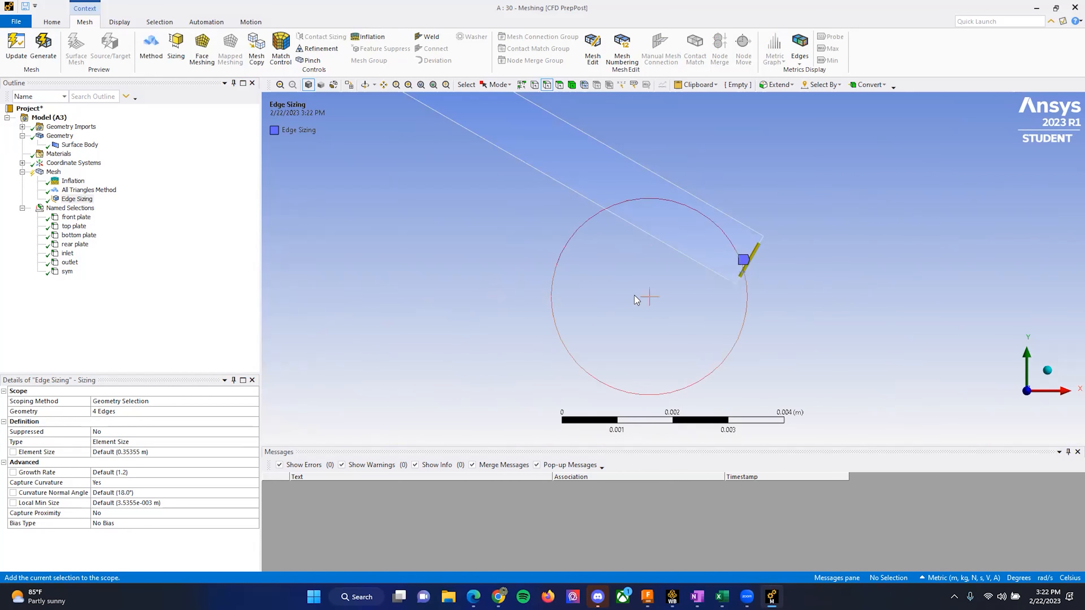
# Set the element size of the plate's edge sizing to 1e-3 m.
pyautogui.scroll(1, 815, 323)
pyautogui.scroll(-20, 641, 248)
pyautogui.scroll(-3, 687, 229)
pyautogui.scroll(2, 710, 255)
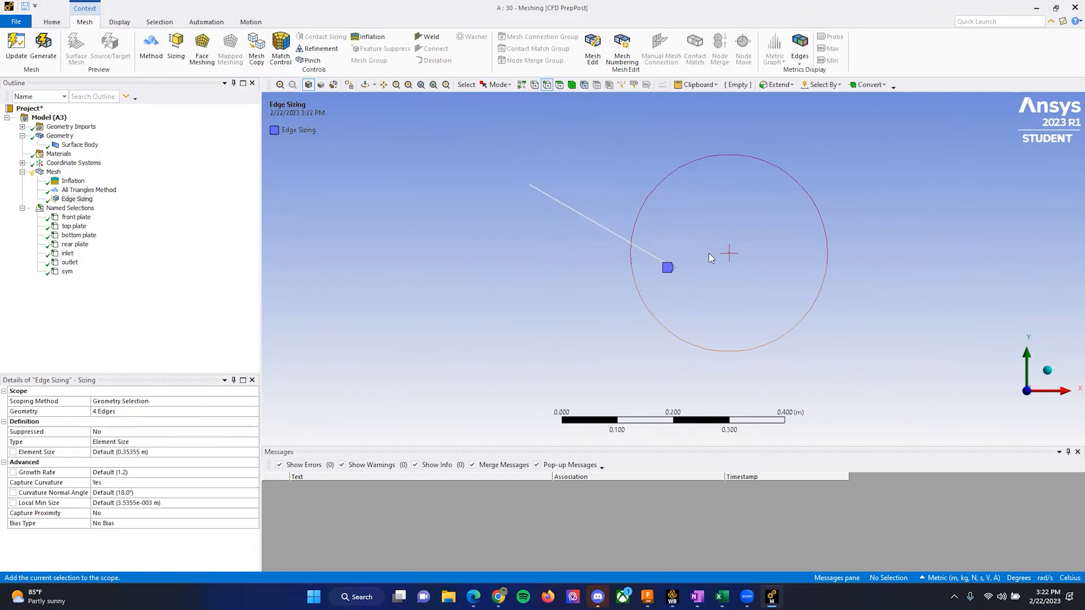
pyautogui.click(127, 452)
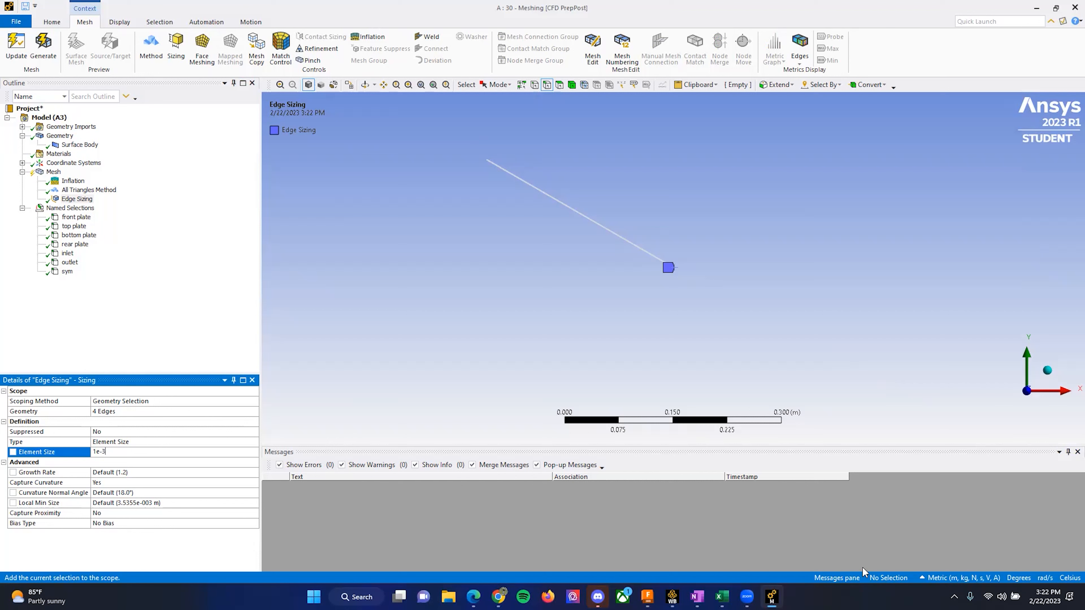
pyautogui.press('Return')
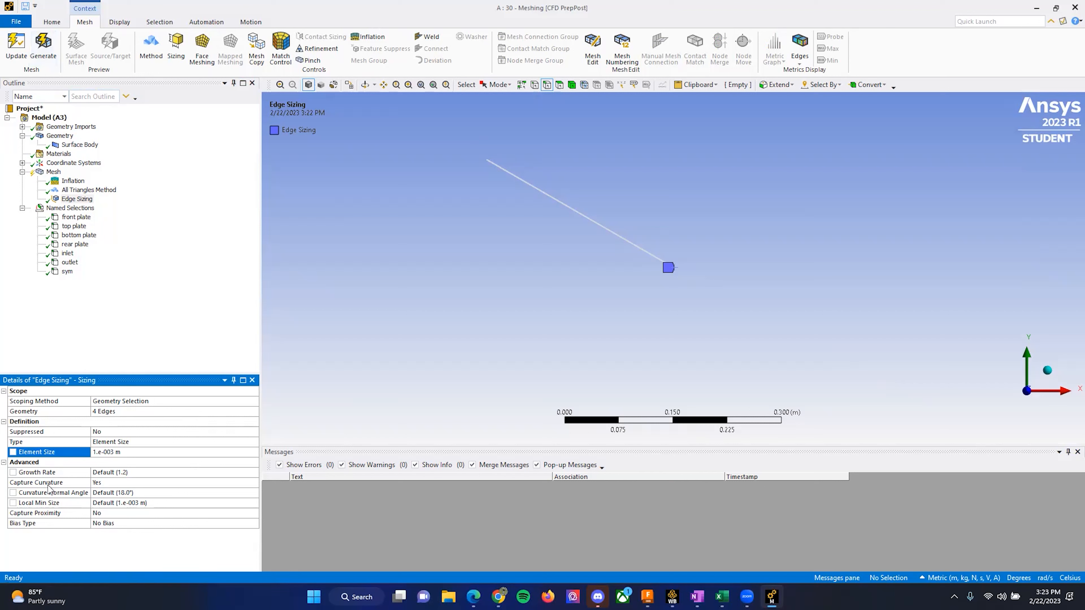
# Turn off curvature capture for the plate's edge sizing and set its behavior to Hard.
pyautogui.click(143, 483)
pyautogui.click(252, 483)
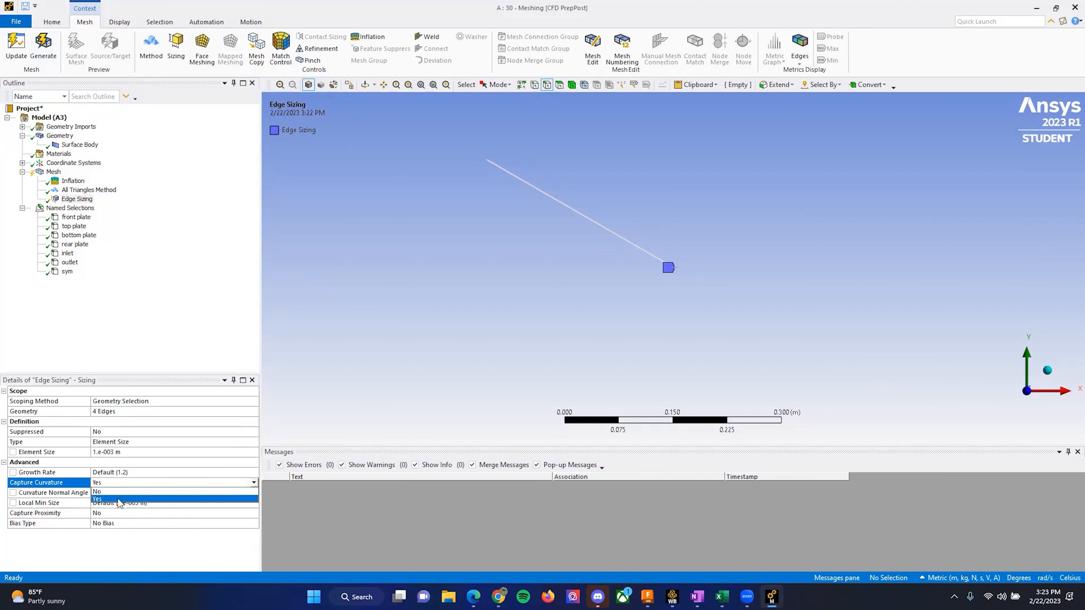
pyautogui.click(102, 498)
pyautogui.click(126, 472)
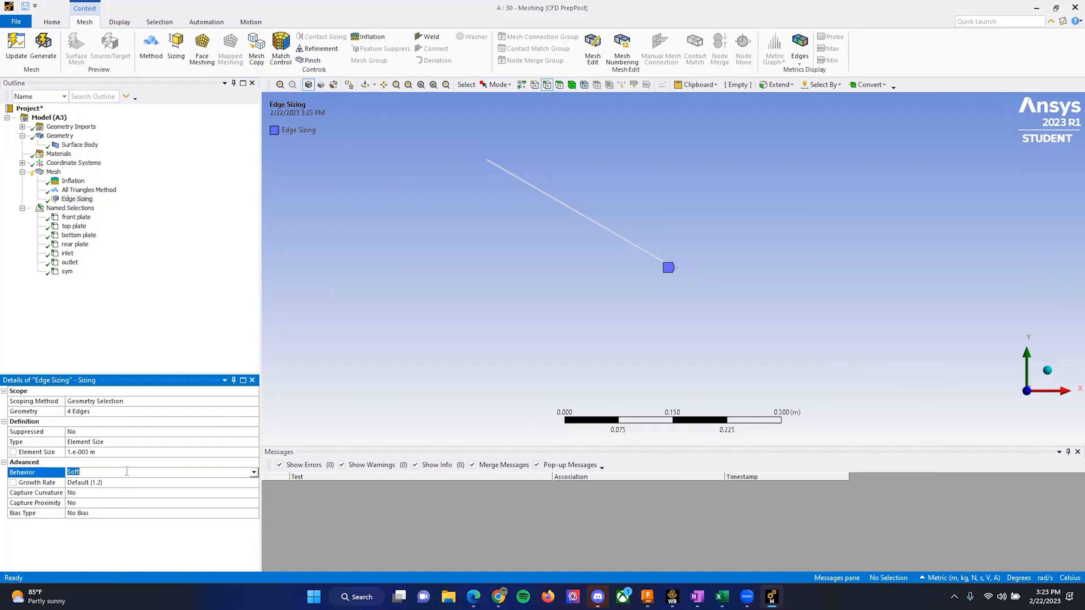
pyautogui.click(254, 472)
pyautogui.click(91, 492)
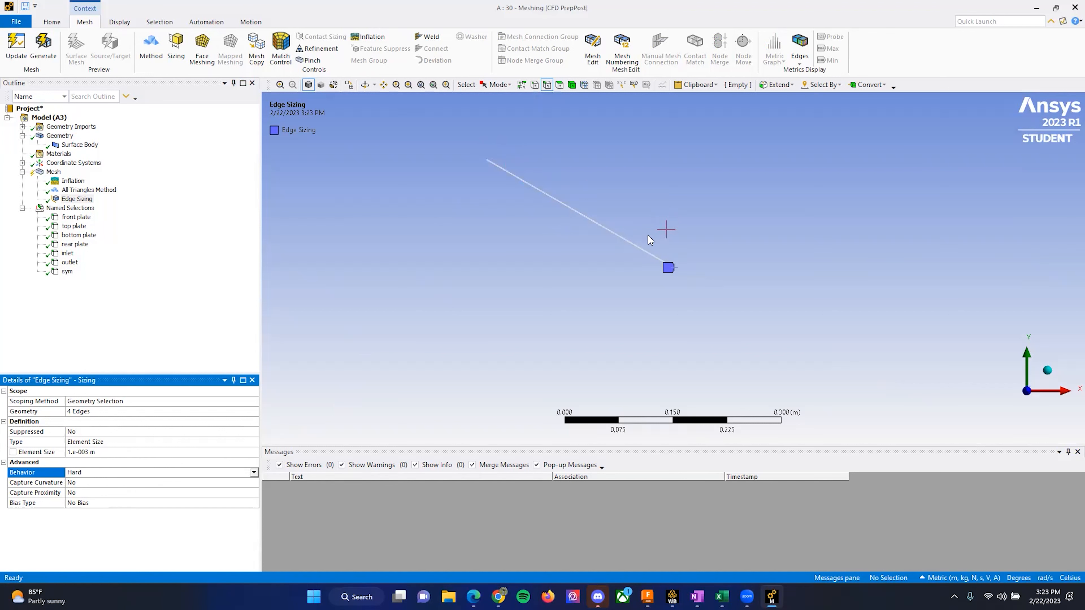
# Update the mesh with the plate edge sizing and inspect the elements around the plate.
pyautogui.scroll(10, 654, 231)
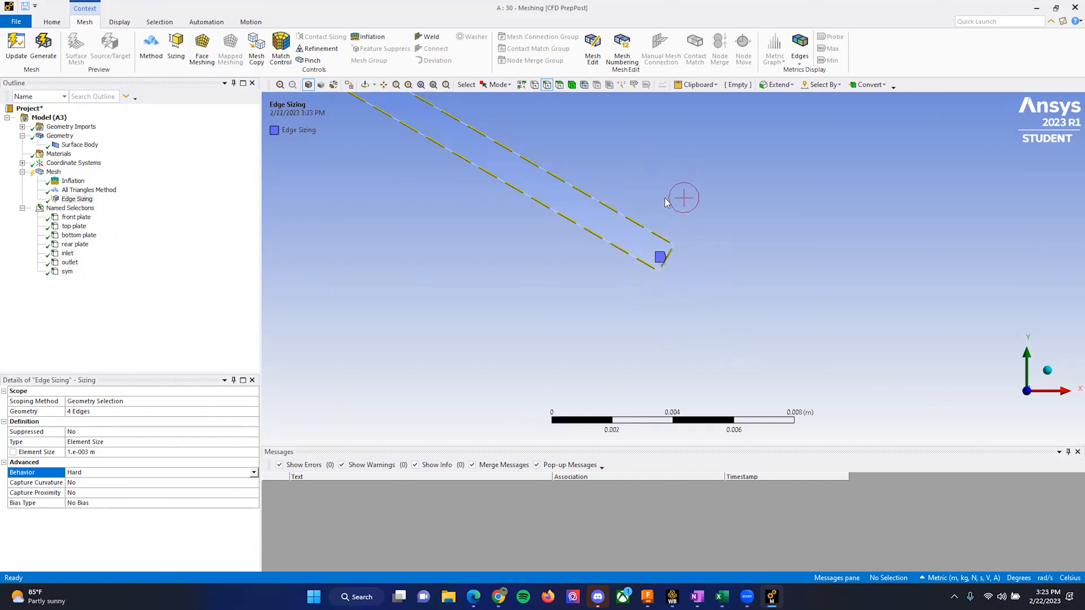
pyautogui.scroll(4, 676, 226)
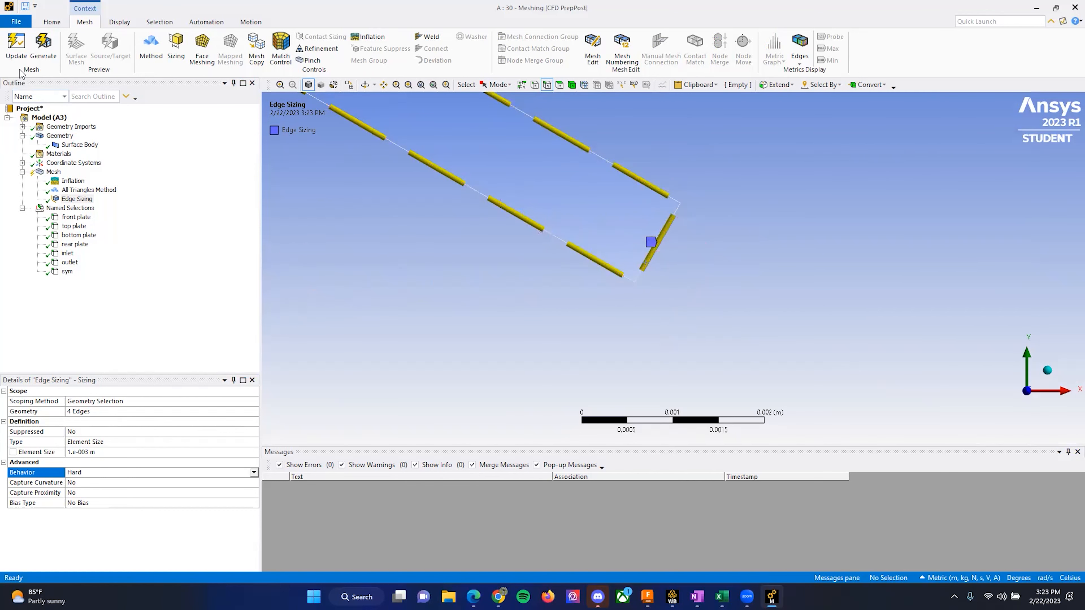
pyautogui.click(17, 45)
pyautogui.scroll(-5, 649, 295)
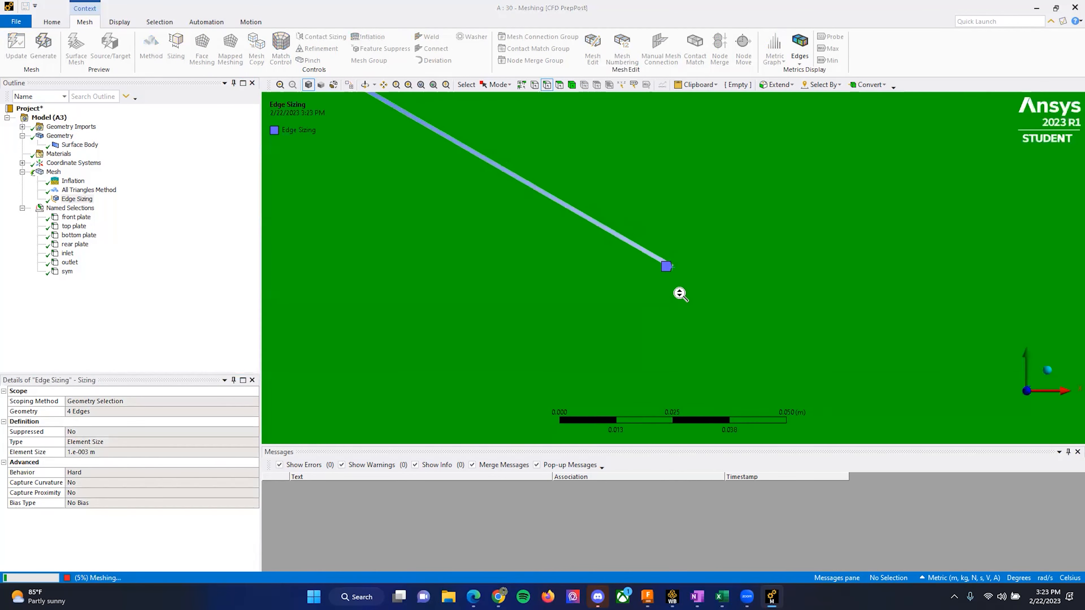
pyautogui.scroll(-8, 680, 294)
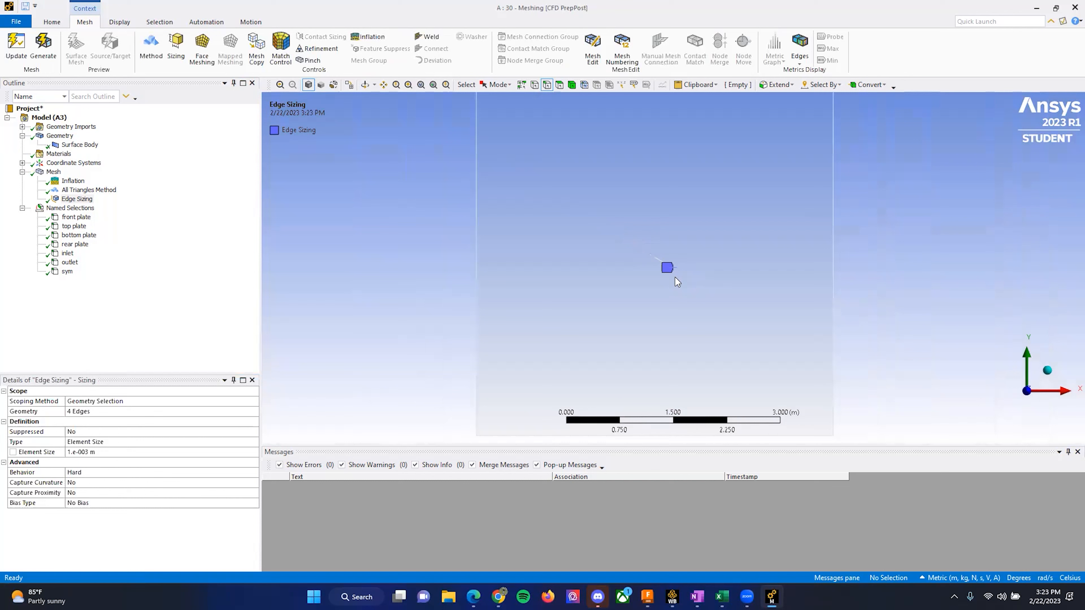
pyautogui.click(53, 172)
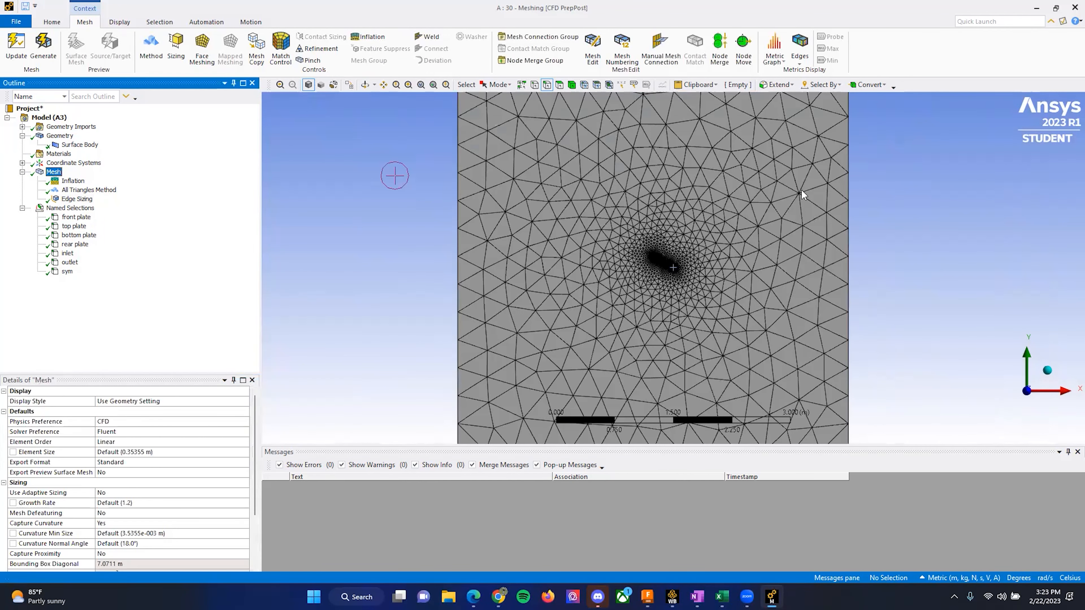
pyautogui.keyDown('shift'); pyautogui.moveTo(674, 272); pyautogui.dragTo(643, 230, button='middle'); pyautogui.keyUp('shift')
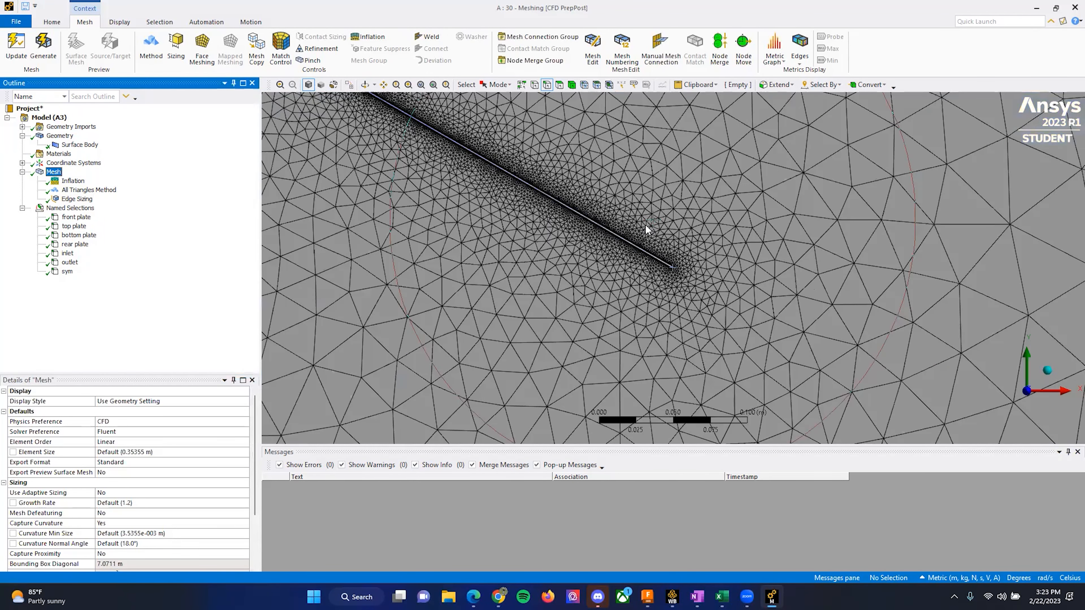
pyautogui.keyDown('shift'); pyautogui.moveTo(710, 263); pyautogui.dragTo(683, 261, button='middle'); pyautogui.keyUp('shift')
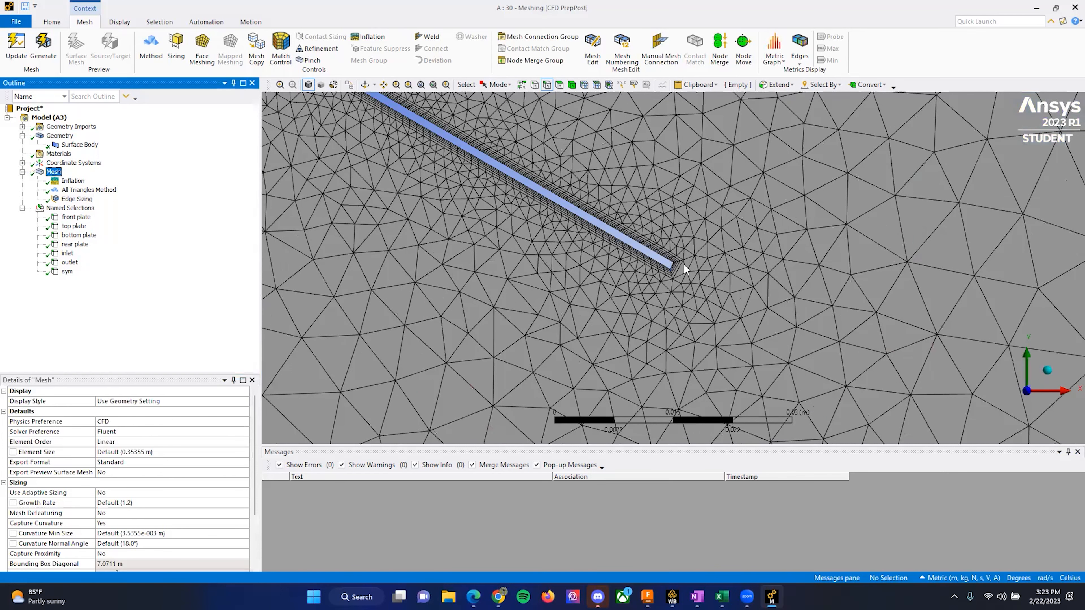
pyautogui.press('F7')
pyautogui.scroll(2, 739, 293)
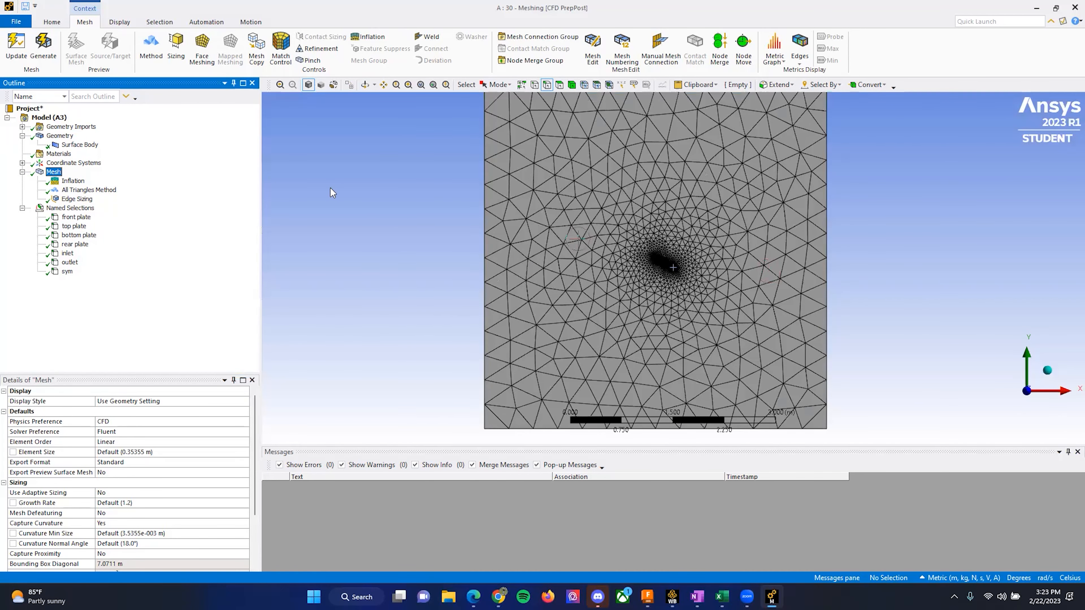
# Add a second sizing control scoped to the two vertical outer edges of the square fluid domain.
pyautogui.click(175, 47)
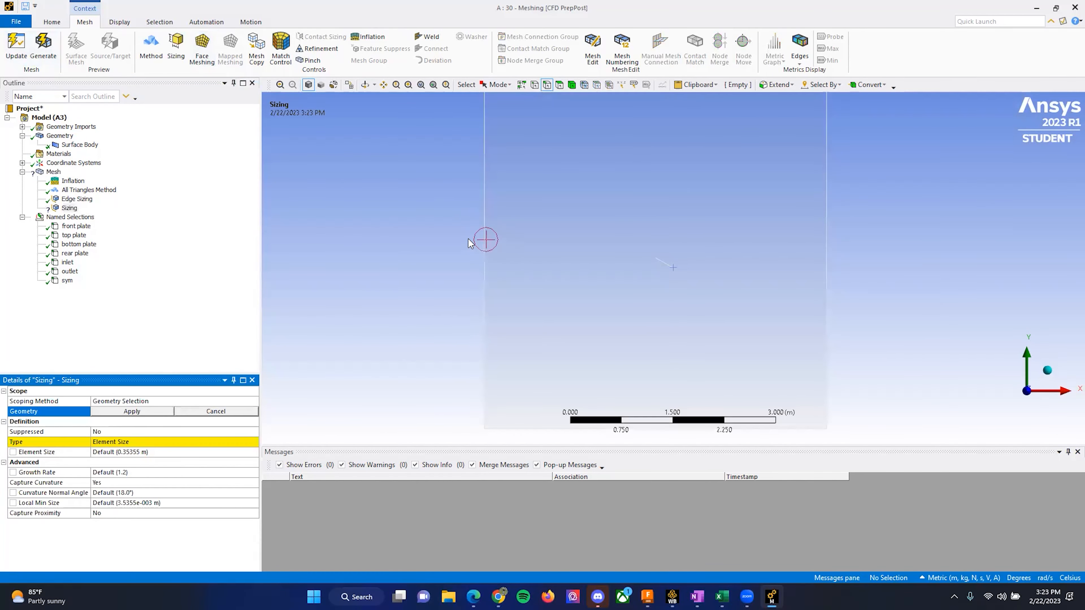
pyautogui.click(485, 231)
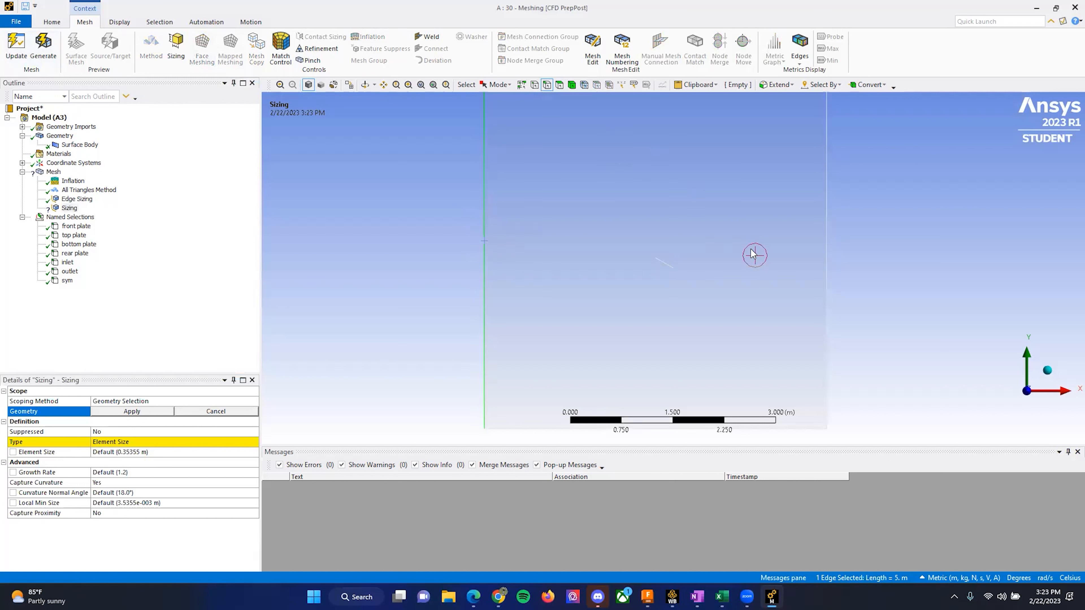
pyautogui.keyDown('ctrl'); pyautogui.click(826, 251); pyautogui.keyUp('ctrl')
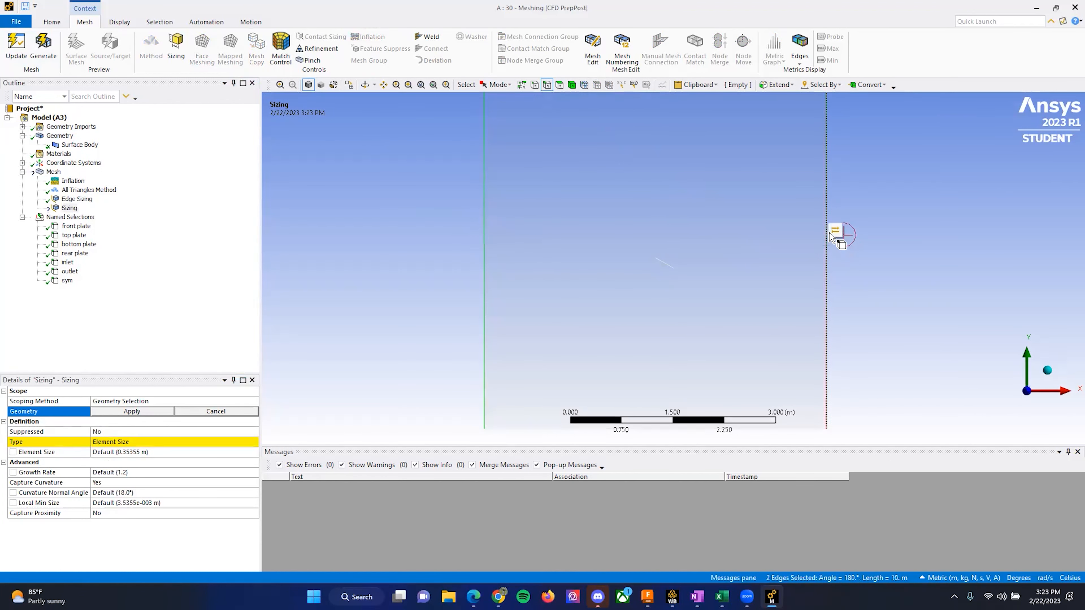
pyautogui.click(132, 412)
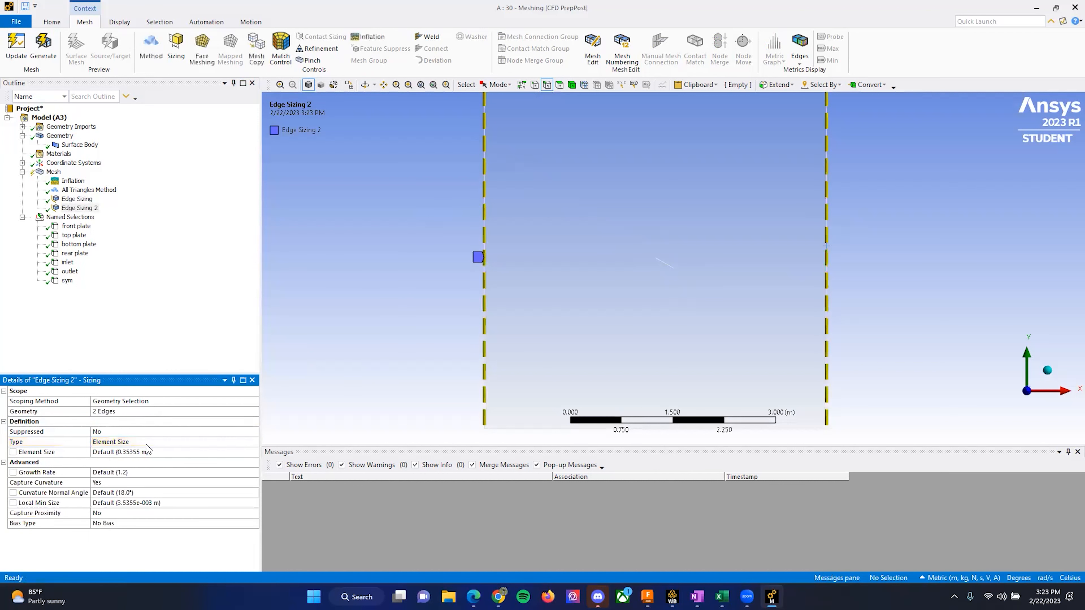
# Set the vertical edges' sizing to 1e-2 m with curvature capture off and Hard behavior, and regenerate the mesh.
pyautogui.click(150, 452)
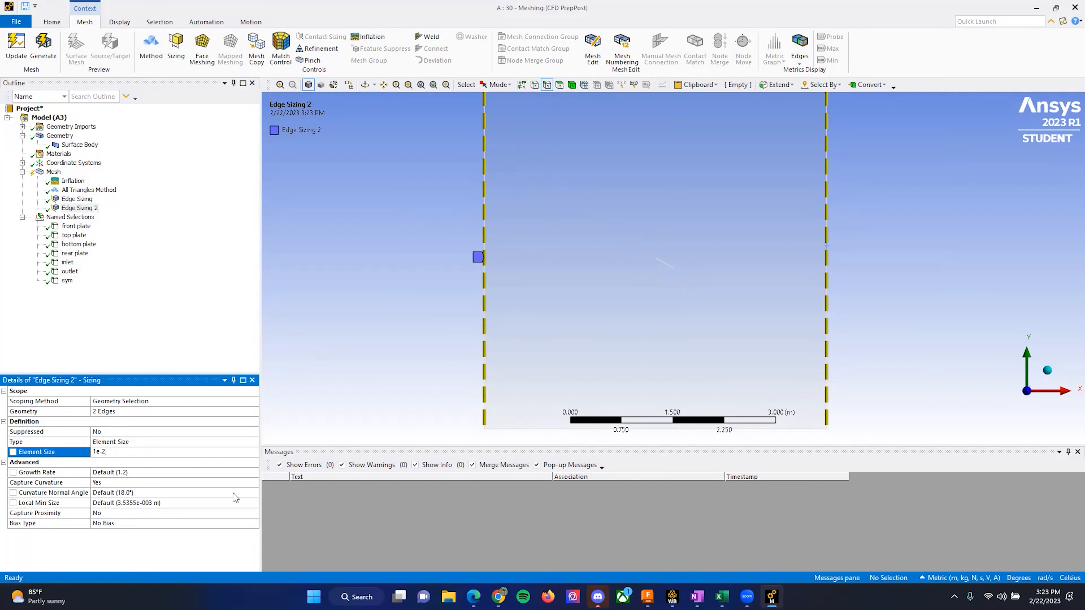
pyautogui.click(135, 483)
pyautogui.click(254, 482)
pyautogui.click(161, 501)
pyautogui.click(254, 472)
pyautogui.click(254, 473)
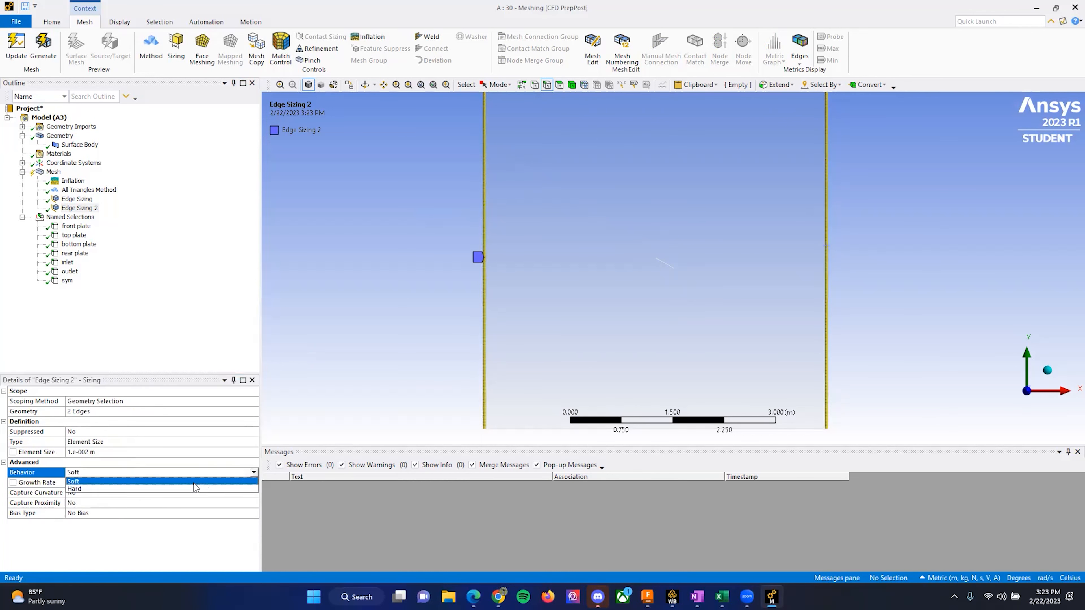
pyautogui.click(169, 487)
pyautogui.click(71, 207)
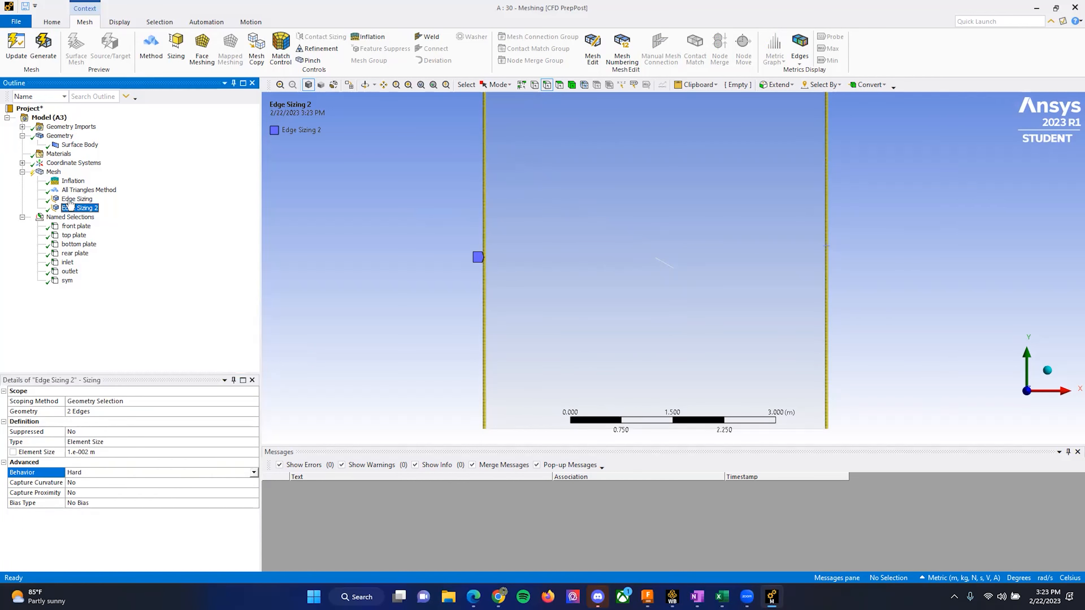
pyautogui.click(53, 172)
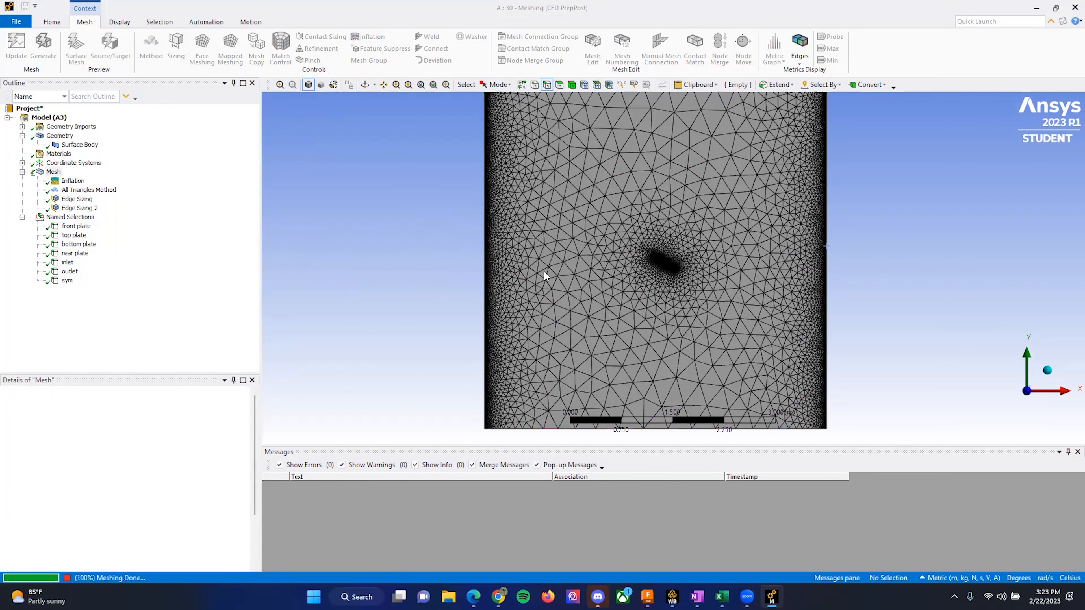
# Set the element size of the sizing on the domain's two vertical edges to 0.1 m and regenerate the mesh.
pyautogui.click(78, 208)
pyautogui.click(93, 453)
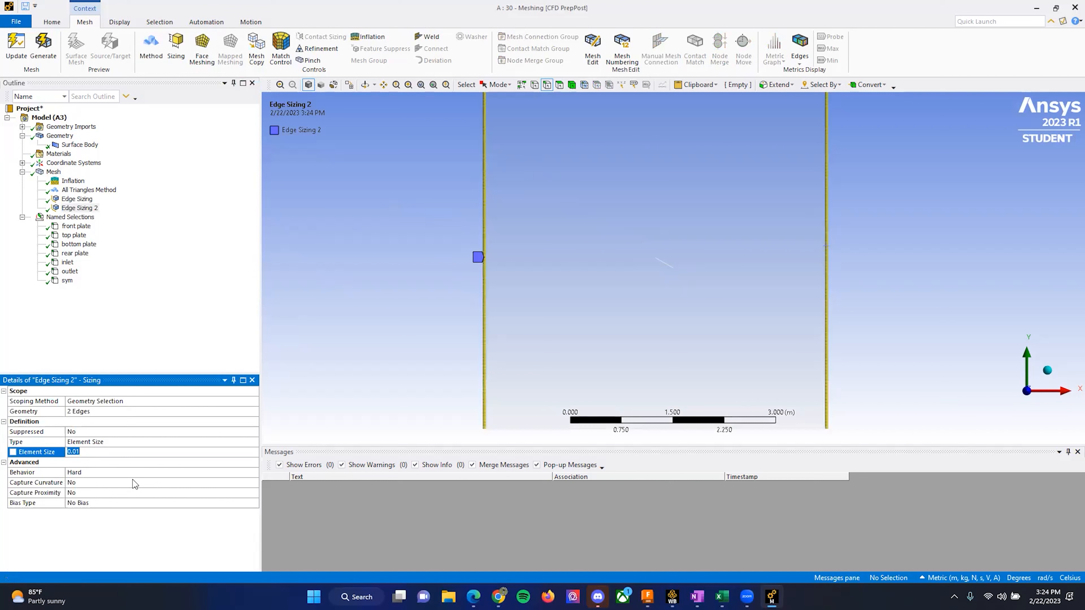
pyautogui.write('0.1')
pyautogui.press('Return')
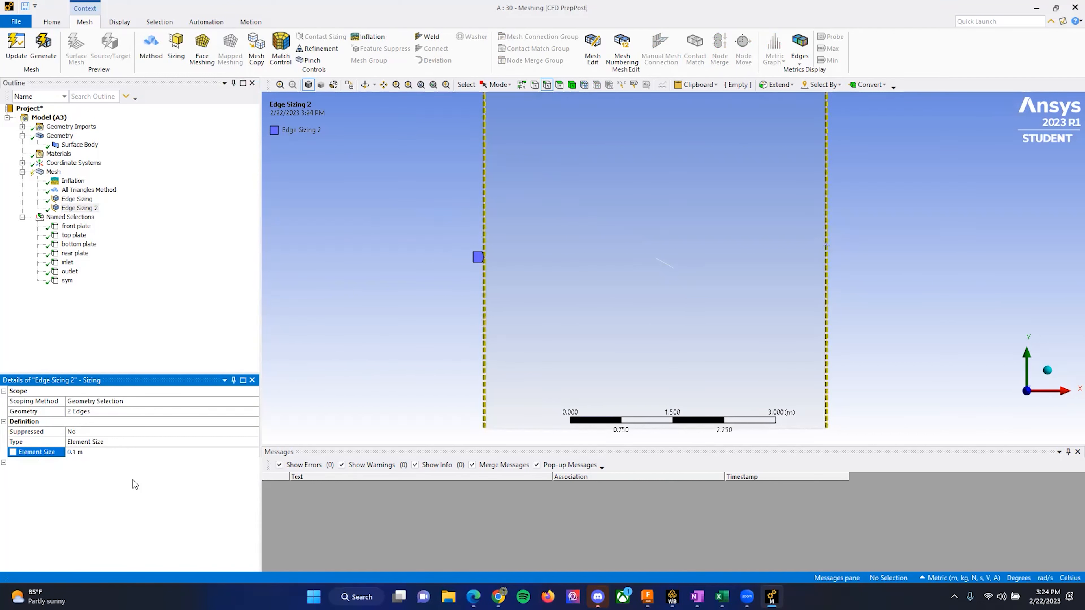
pyautogui.click(43, 46)
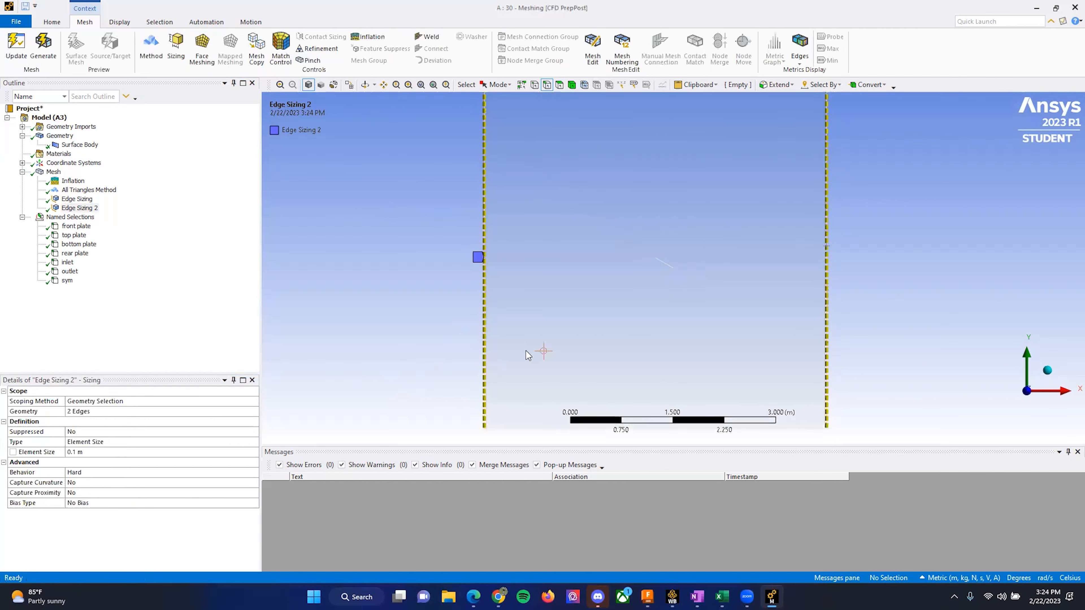
# Display the regenerated mesh and examine the elements and inflation layers around the inclined plate and its lower tip.
pyautogui.click(53, 172)
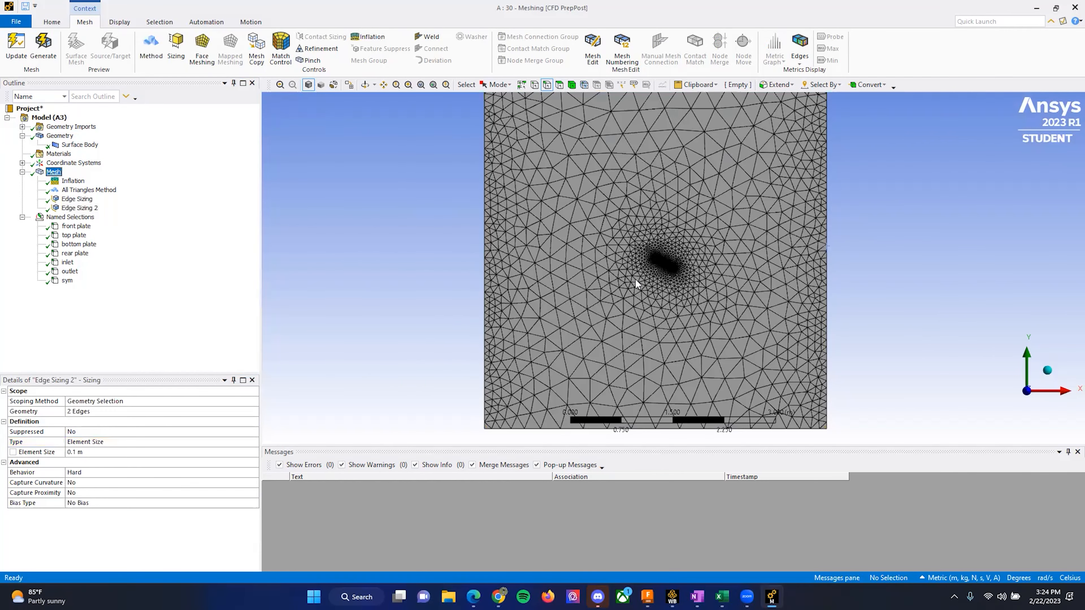
pyautogui.scroll(5, 684, 252)
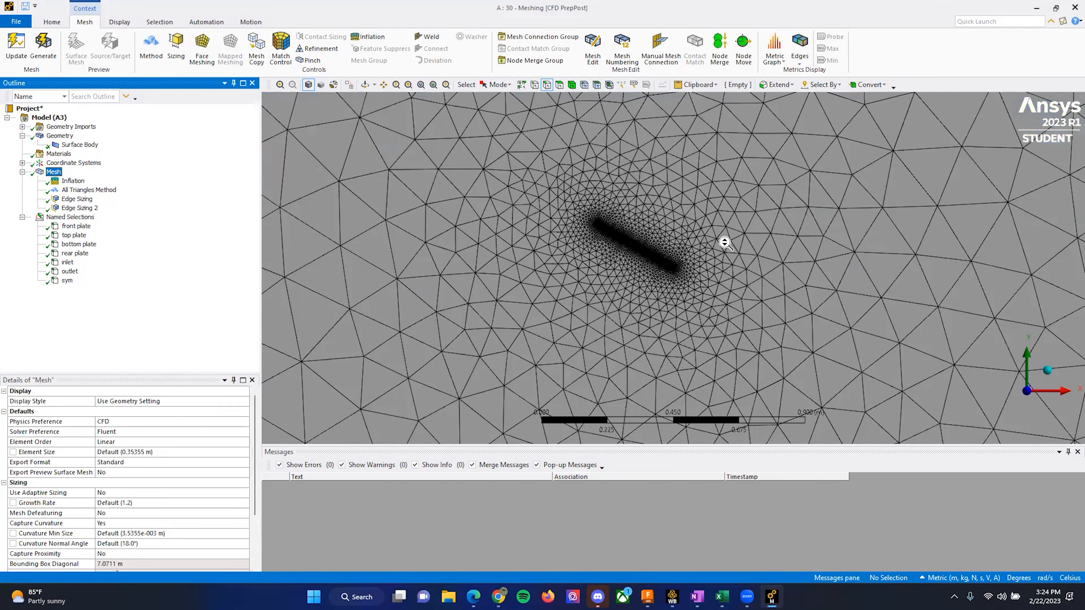
pyautogui.scroll(-1, 657, 243)
pyautogui.scroll(5, 591, 193)
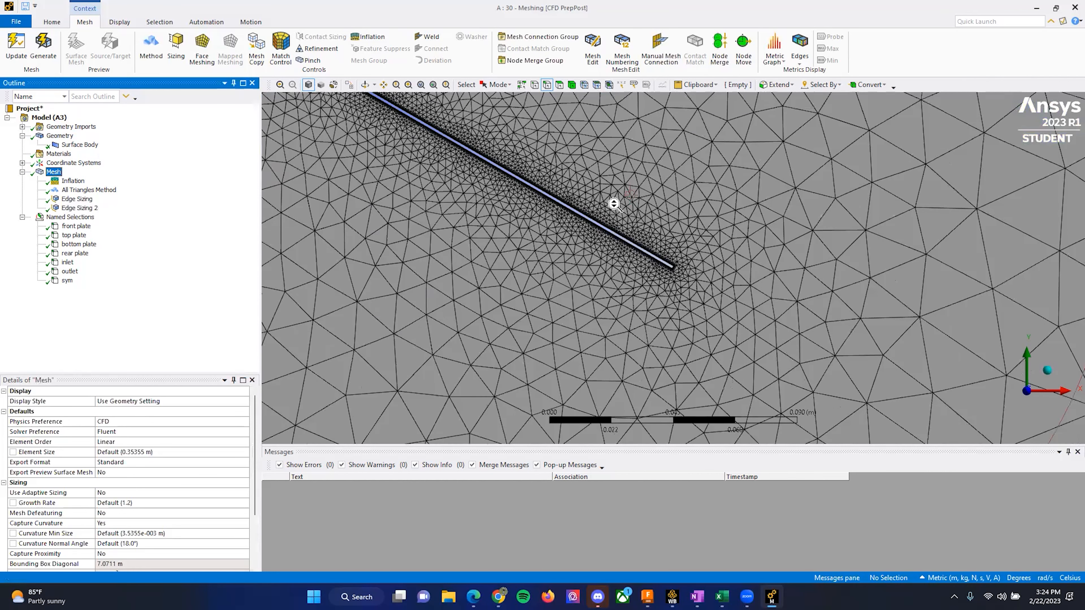
pyautogui.scroll(2, 730, 232)
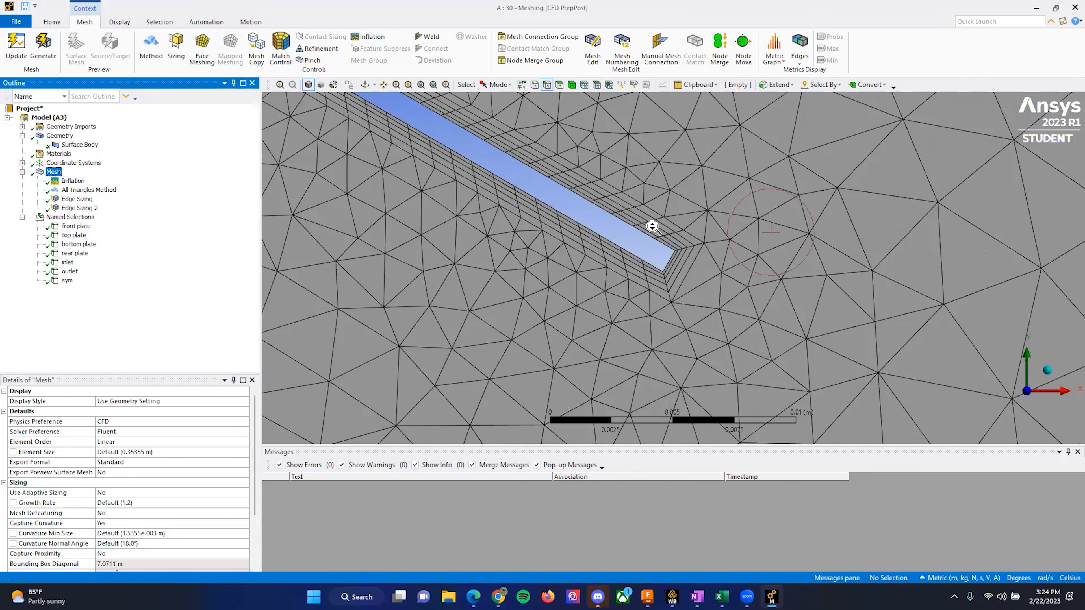
pyautogui.scroll(-8, 643, 230)
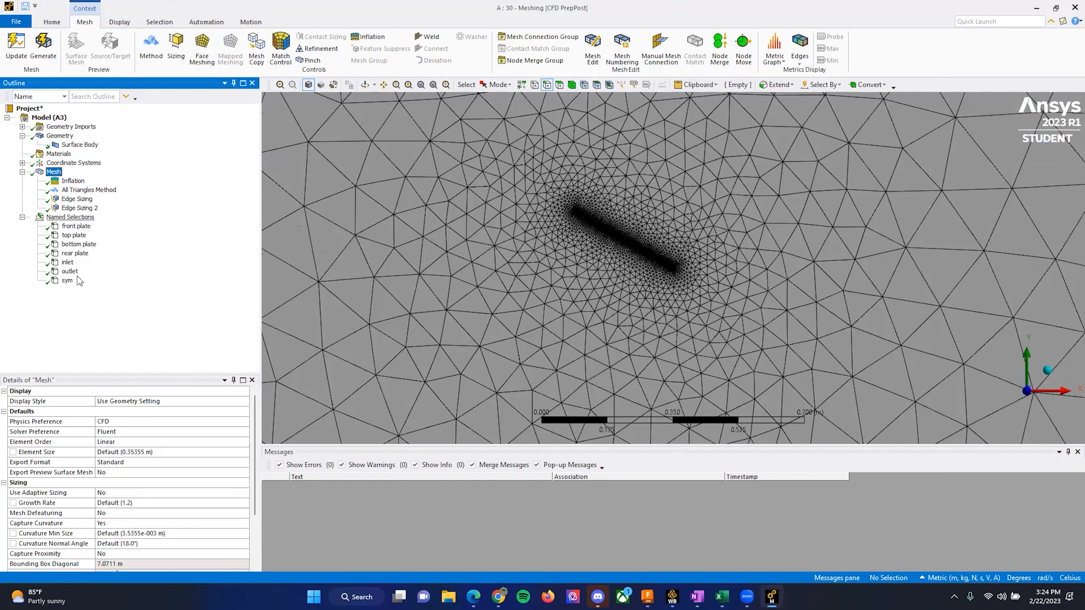
pyautogui.scroll(-5, 649, 258)
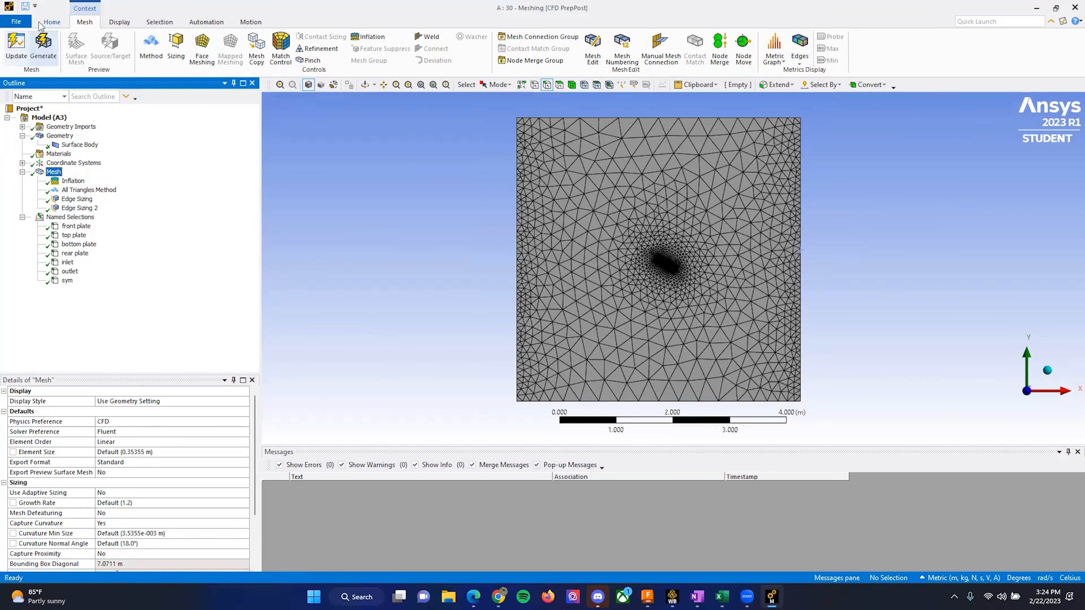
# Close the Meshing editor, update the Mesh cell of the Workbench project and launch Fluent from the Setup cell.
pyautogui.click(17, 21)
pyautogui.click(26, 384)
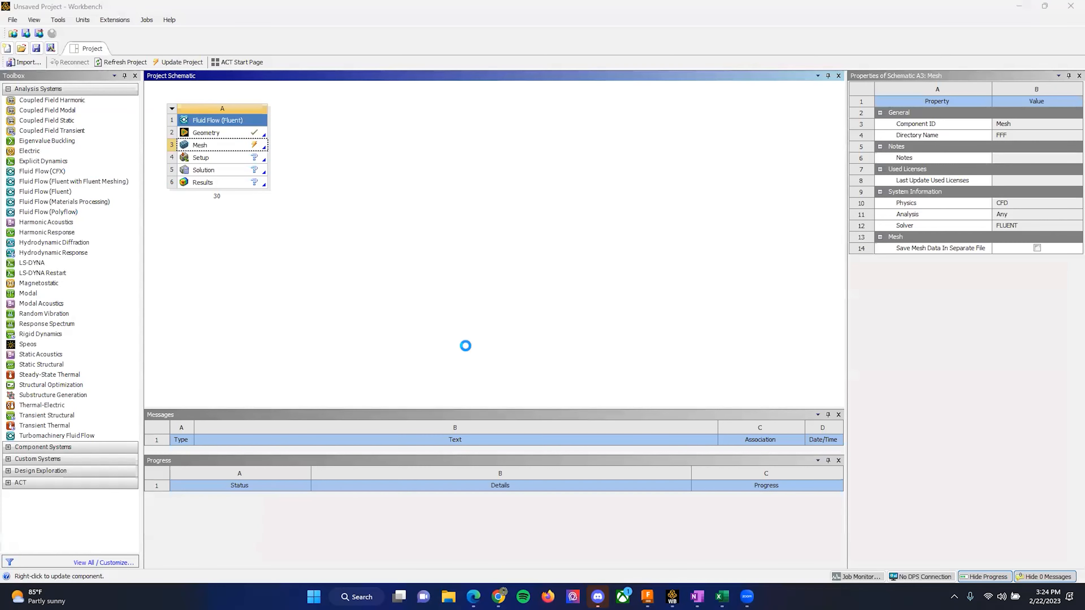
pyautogui.click(225, 148)
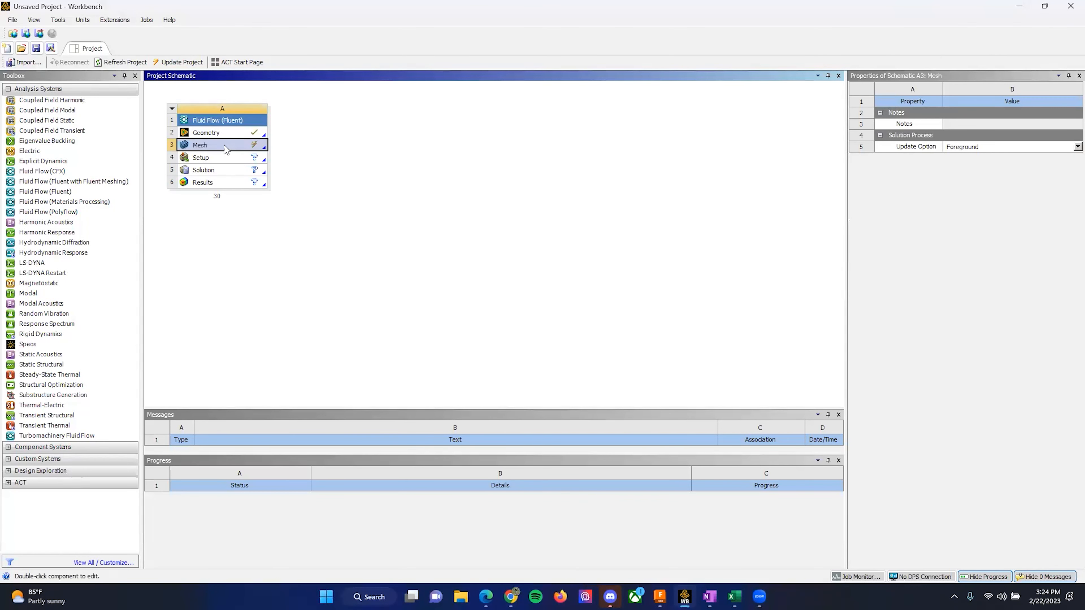
pyautogui.rightClick(225, 148)
pyautogui.click(288, 207)
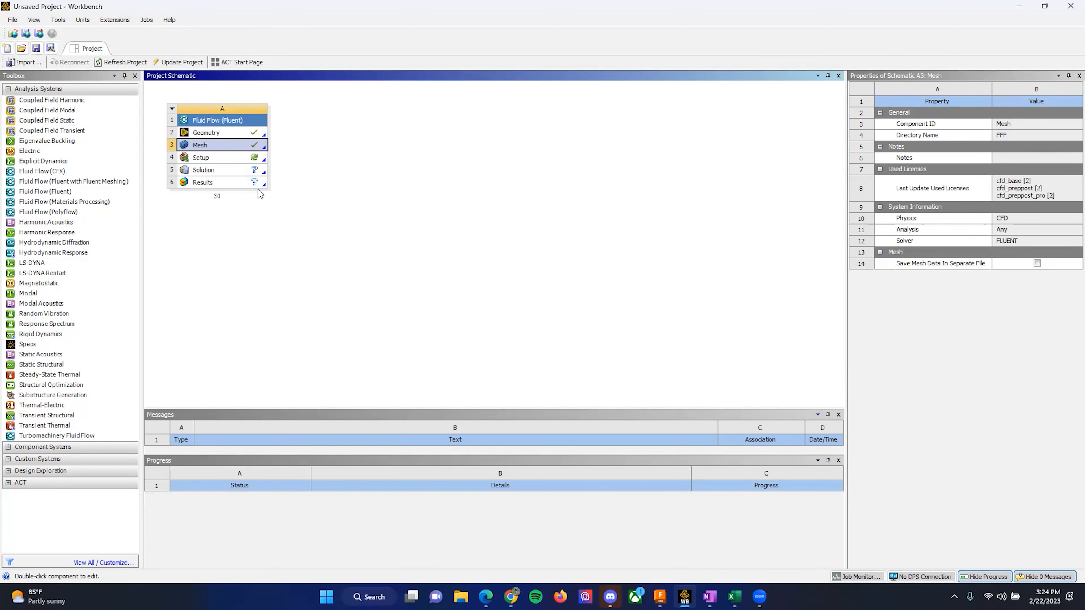
pyautogui.doubleClick(228, 158)
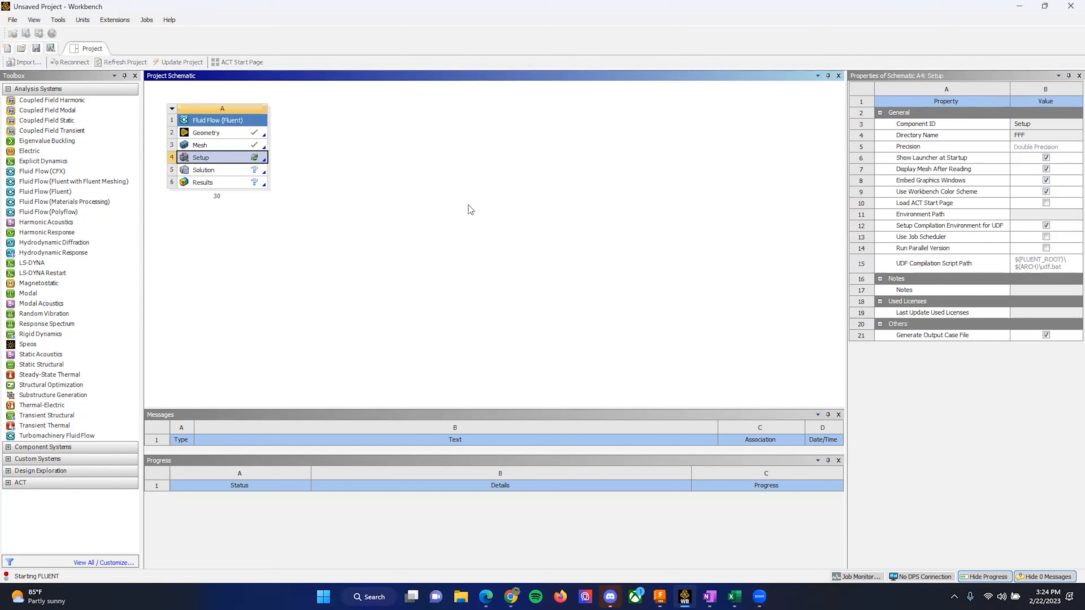
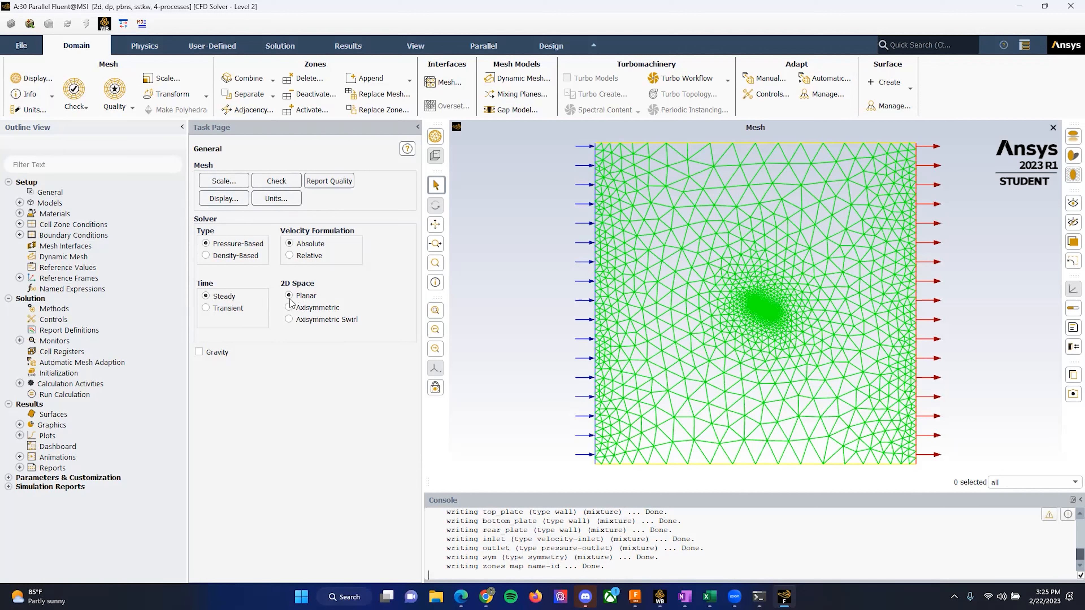
# Set the viscous model to standard k-epsilon with Enhanced Wall Treatment and Pressure Gradient Effects enabled.
pyautogui.click(20, 202)
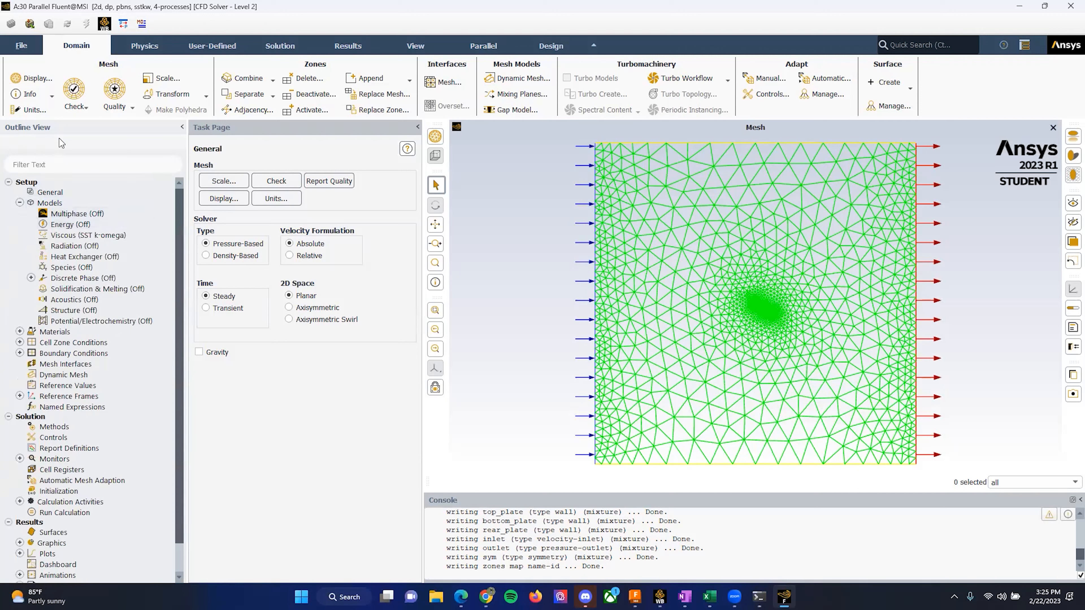
pyautogui.doubleClick(71, 234)
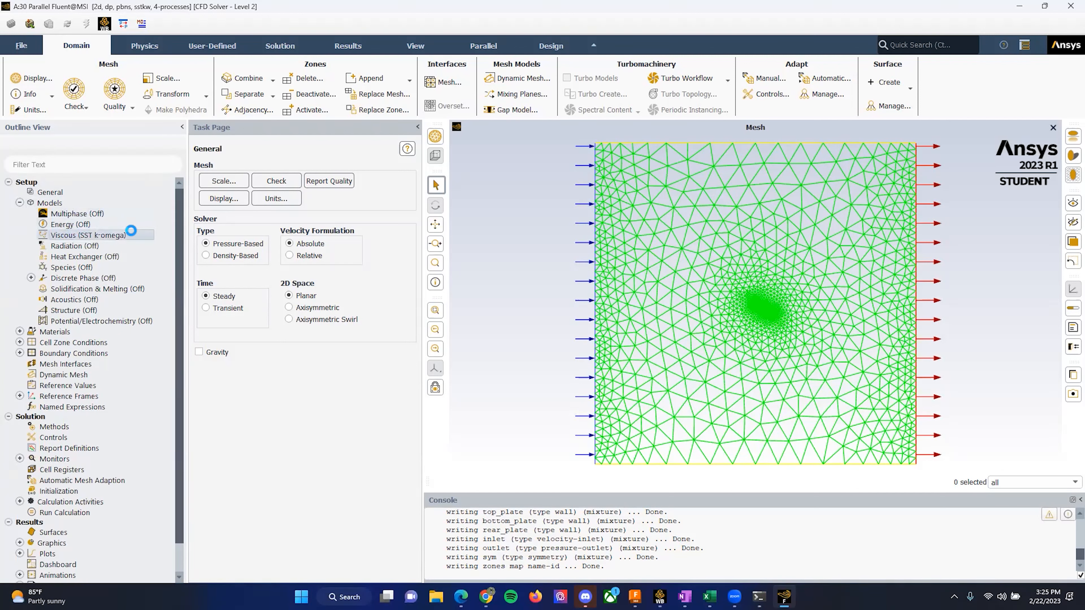
pyautogui.click(404, 172)
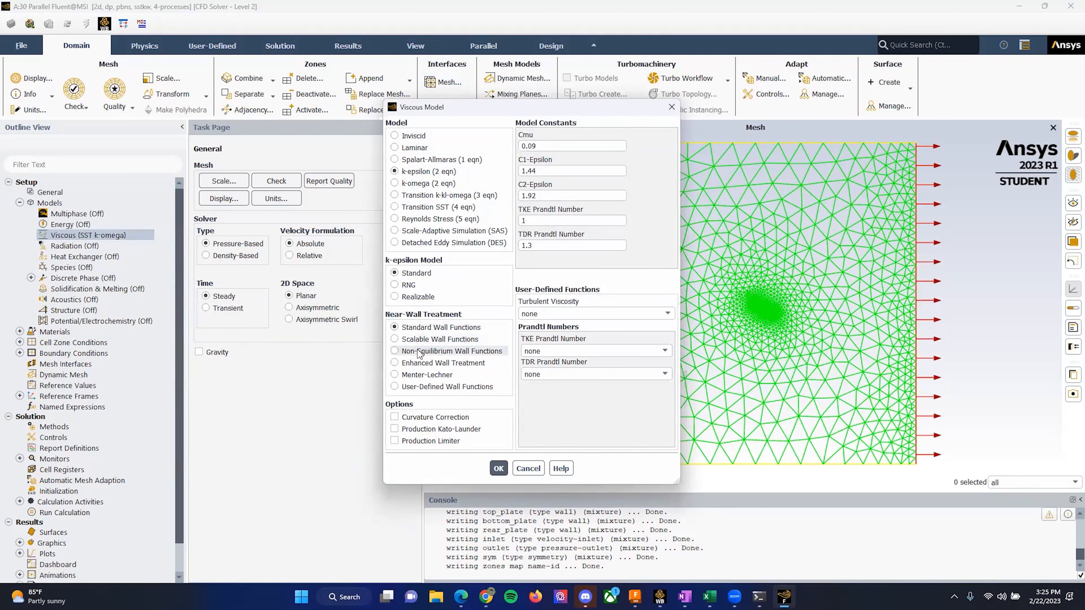
pyautogui.click(409, 363)
pyautogui.click(396, 419)
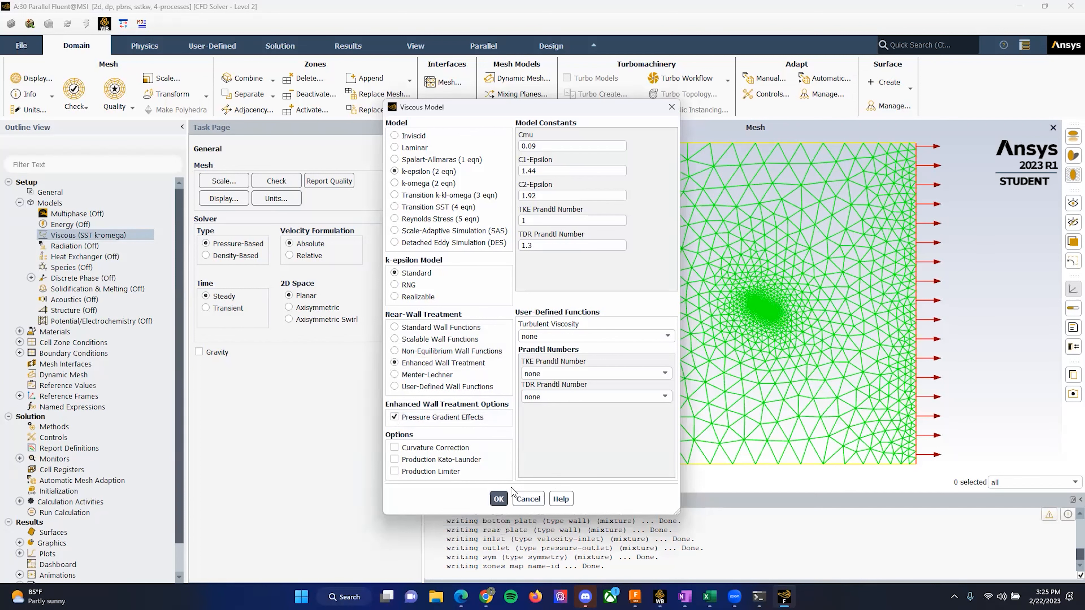
pyautogui.click(499, 499)
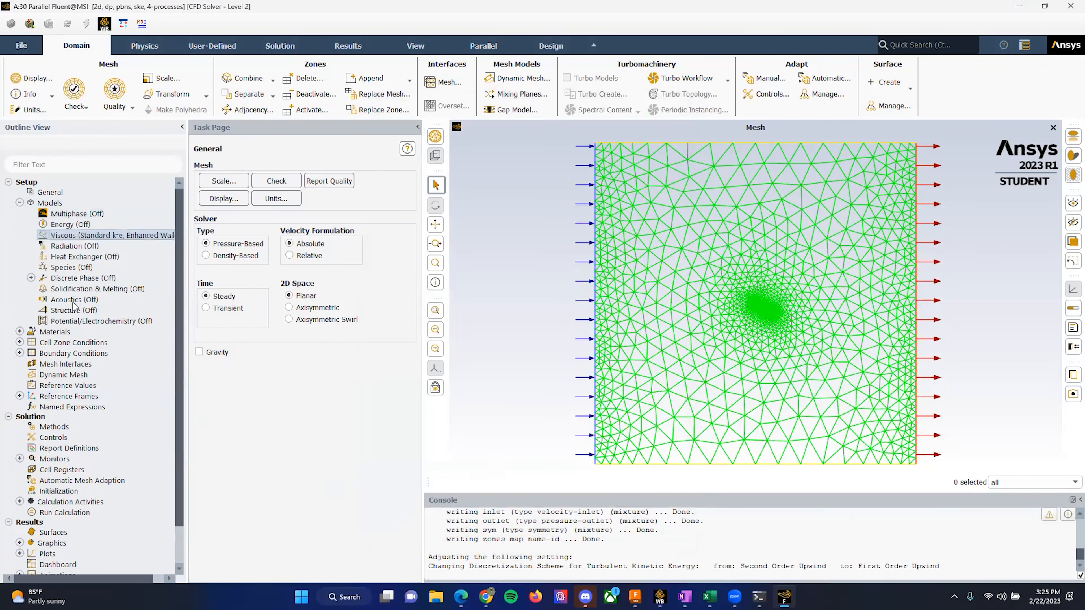
# Switch to the browser and look up the air density and dynamic viscosity in the Fluent project 2 assignment.
pyautogui.click(19, 332)
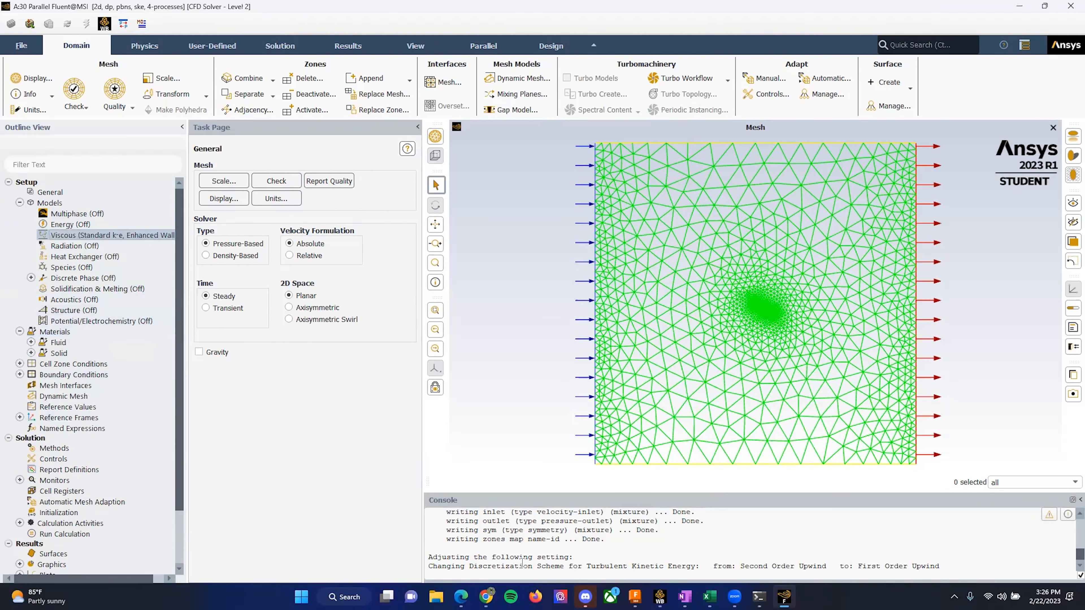
pyautogui.click(487, 597)
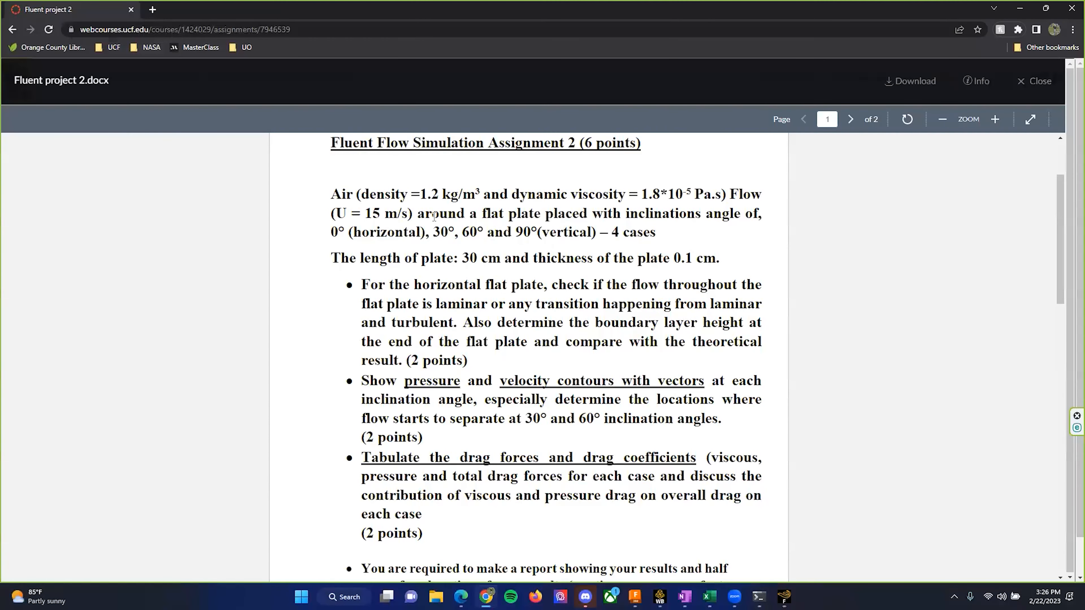
pyautogui.moveTo(333, 194); pyautogui.dragTo(722, 195)
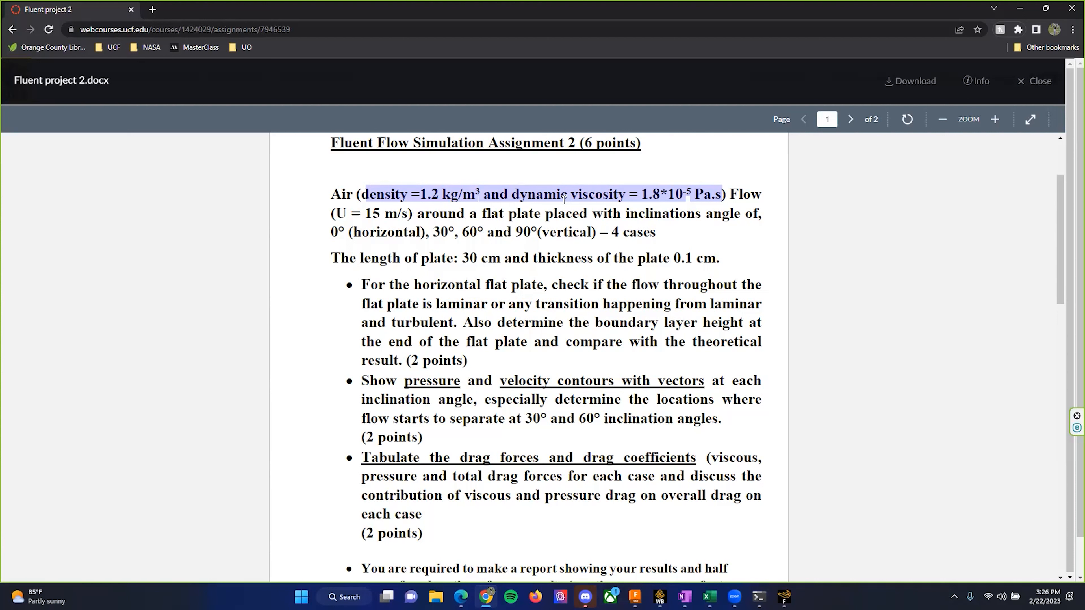
pyautogui.moveTo(644, 194); pyautogui.dragTo(679, 192)
pyautogui.click(754, 197)
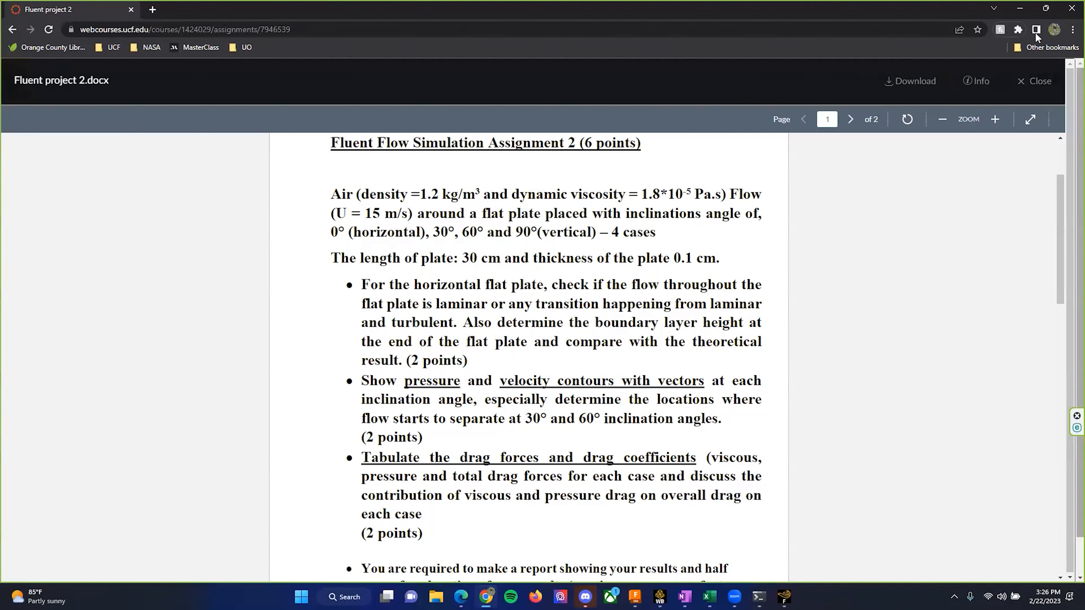
pyautogui.click(1020, 9)
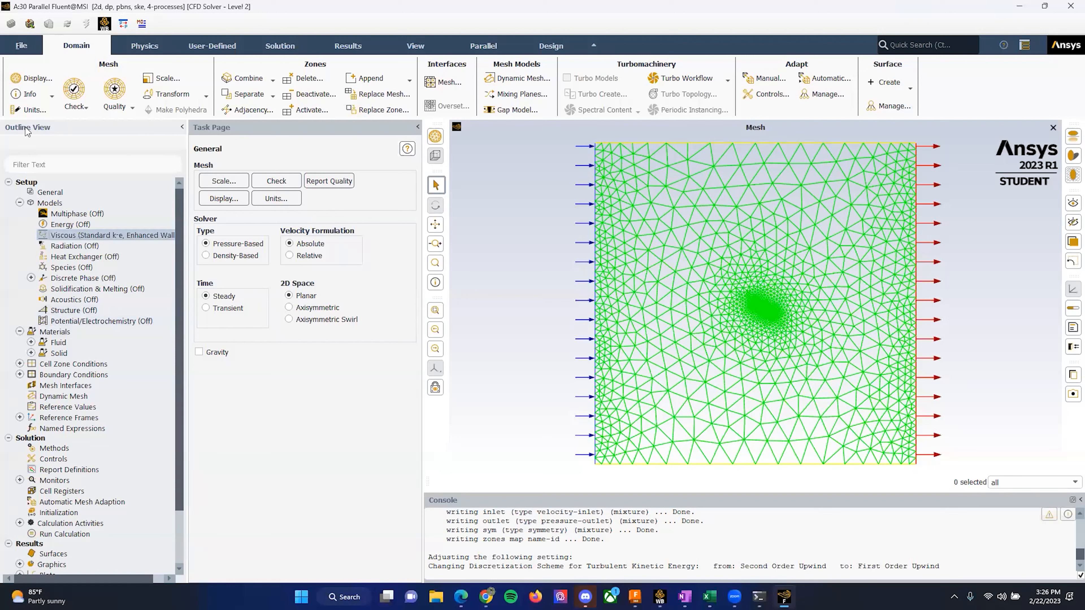
# Set the fluid material air to a constant density of 1.2 kg/m³ and a constant viscosity of 1.8e-05 kg/(m s).
pyautogui.click(47, 333)
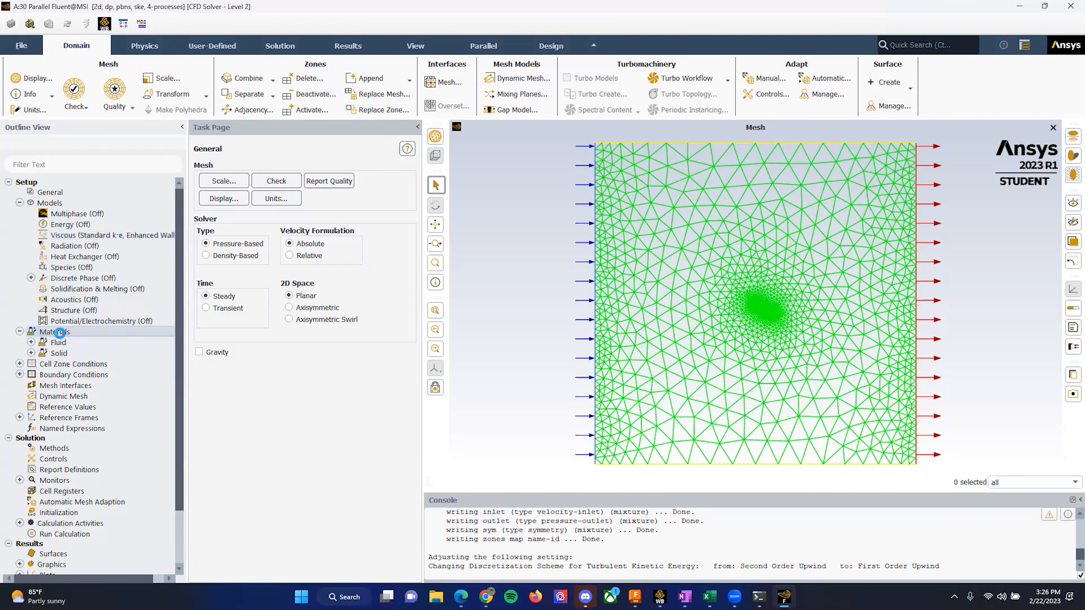
pyautogui.click(31, 343)
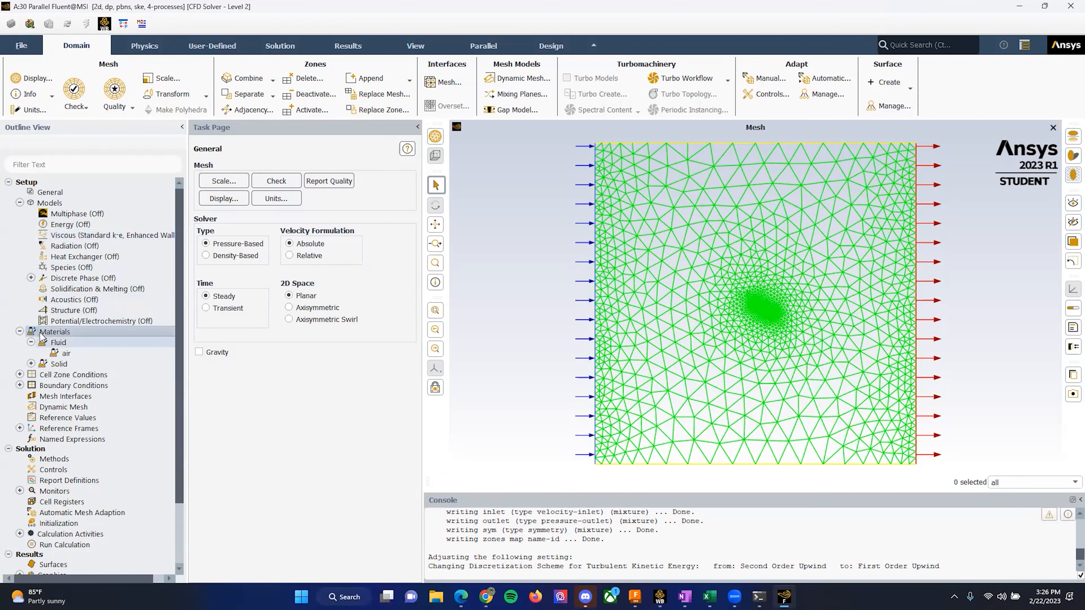
pyautogui.doubleClick(66, 352)
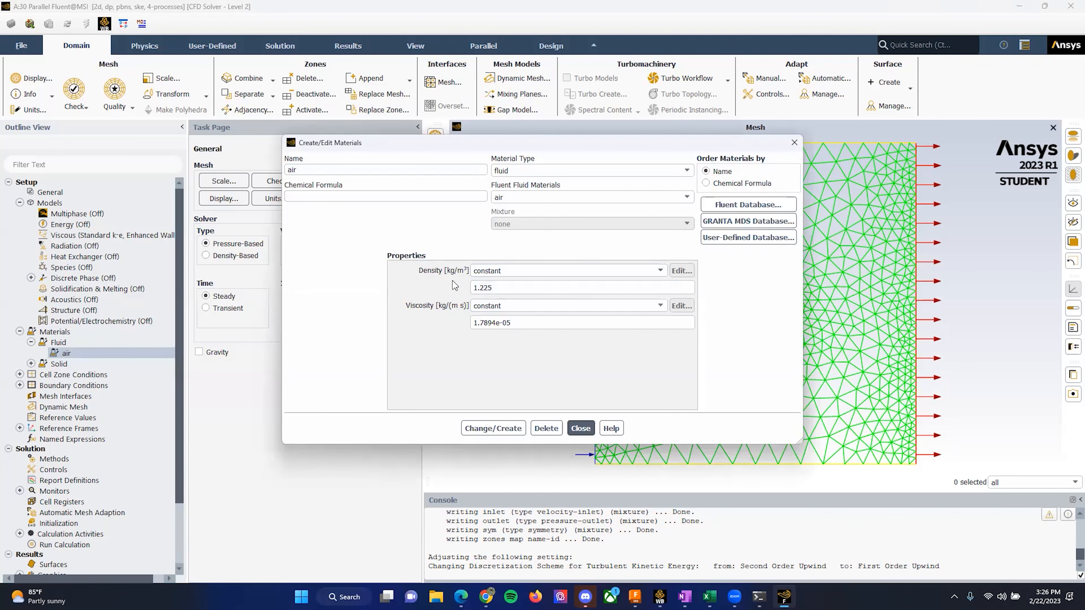
pyautogui.click(501, 289)
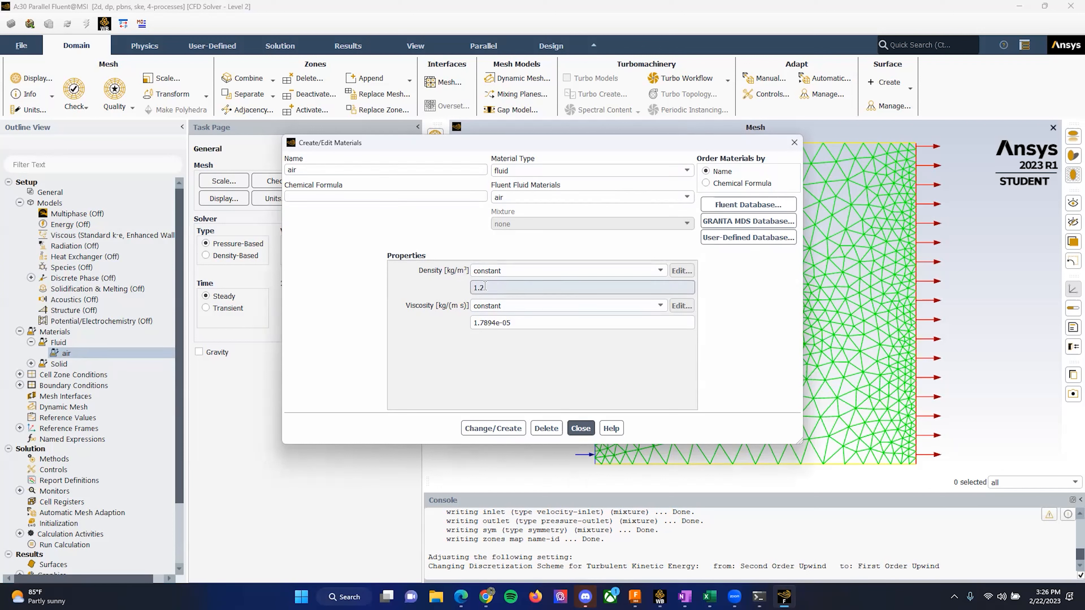
pyautogui.click(497, 322)
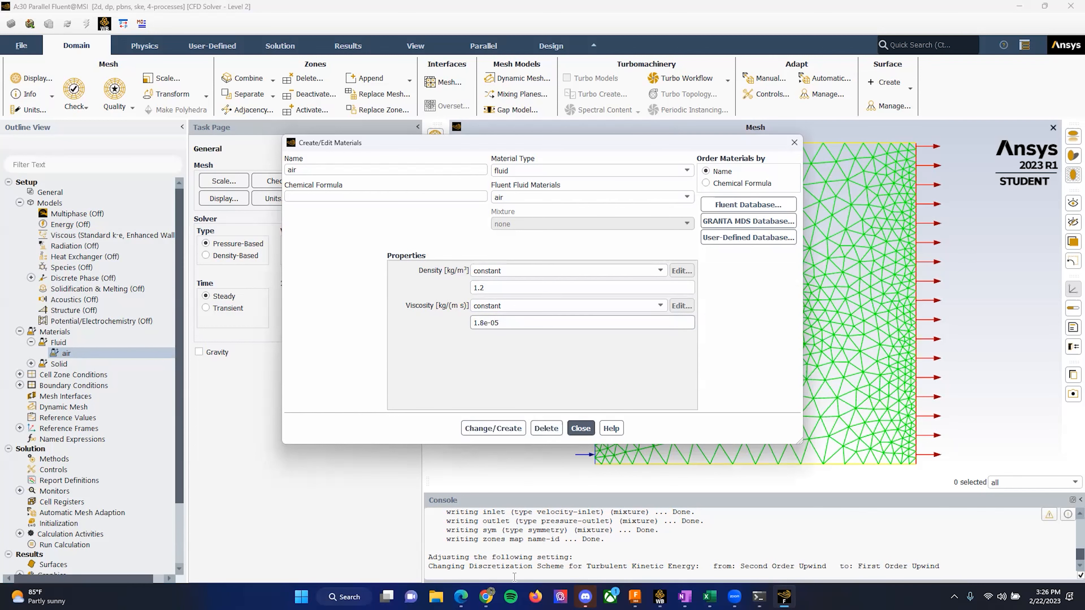
# Check the viscosity against the assignment document in the browser and apply the changed properties to the air material.
pyautogui.click(486, 596)
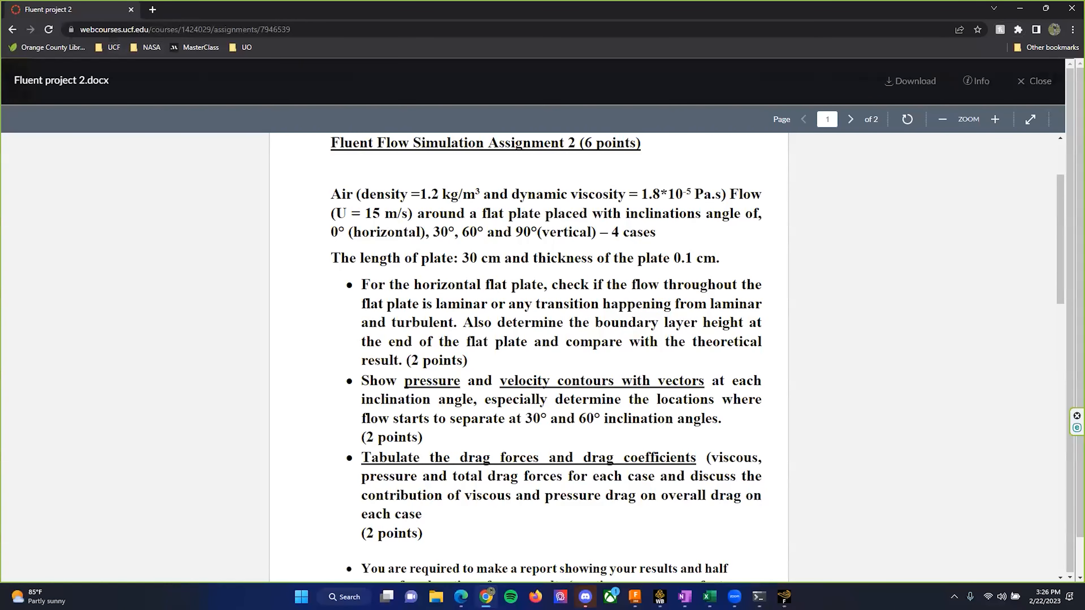
pyautogui.hotkey('alt', 'Tab')
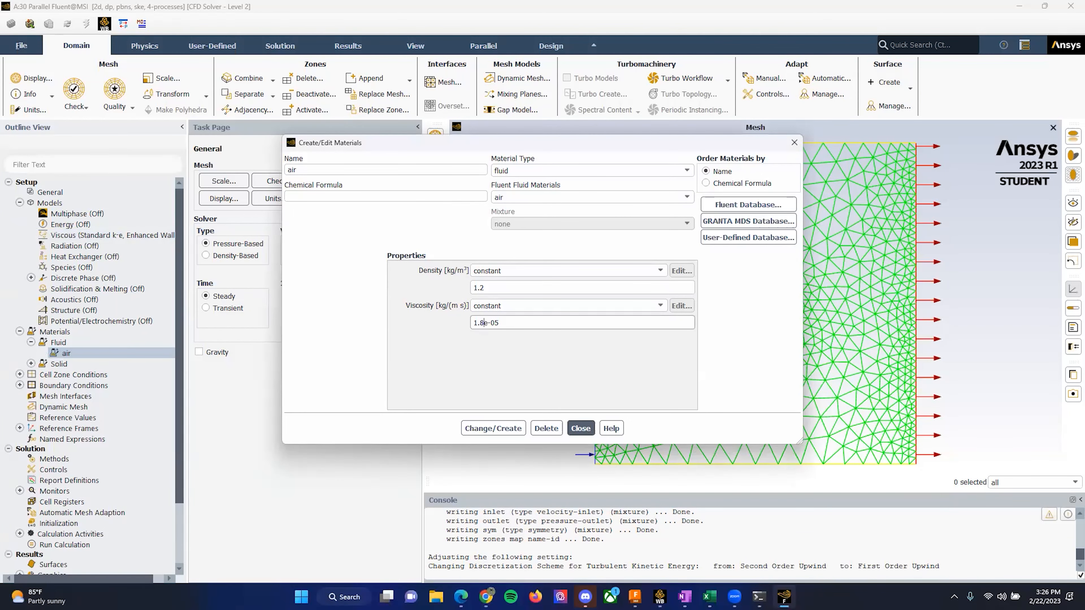
pyautogui.hotkey('alt', 'Tab')
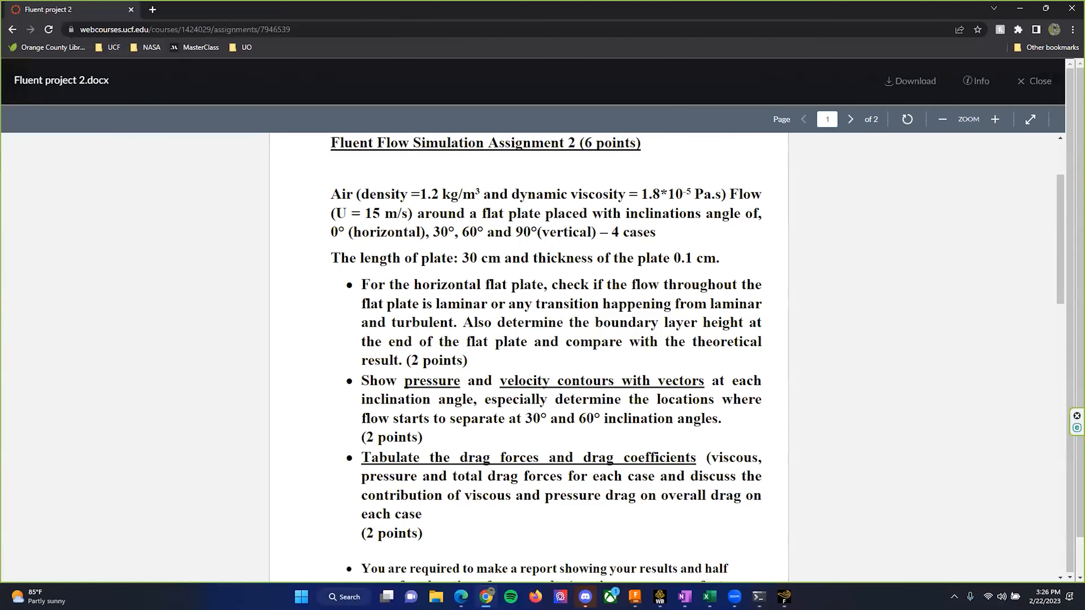
pyautogui.hotkey('alt', 'Tab')
pyautogui.click(494, 428)
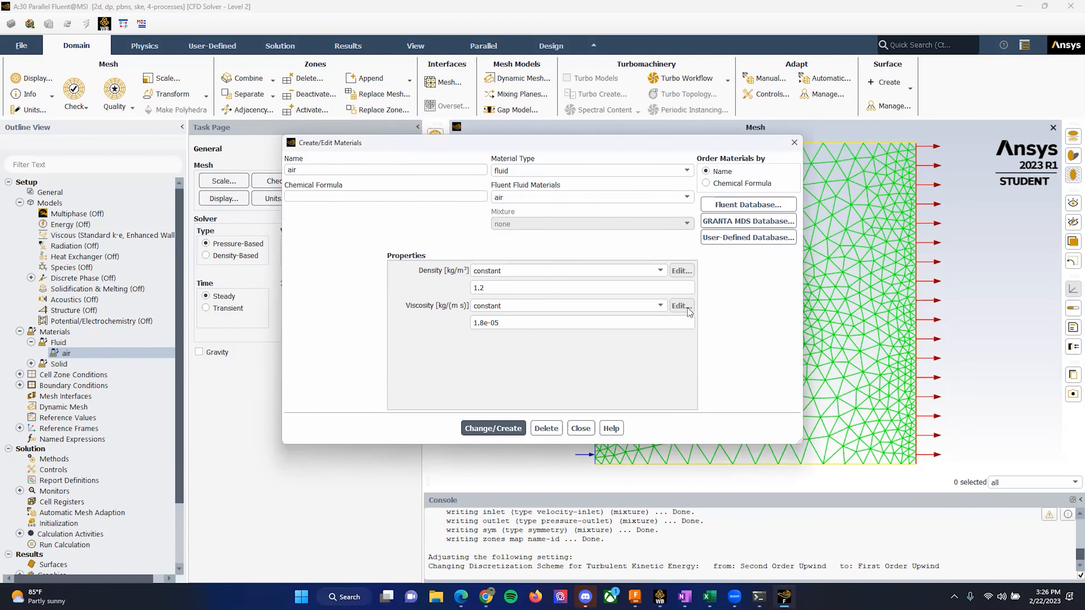
pyautogui.click(481, 433)
pyautogui.click(579, 429)
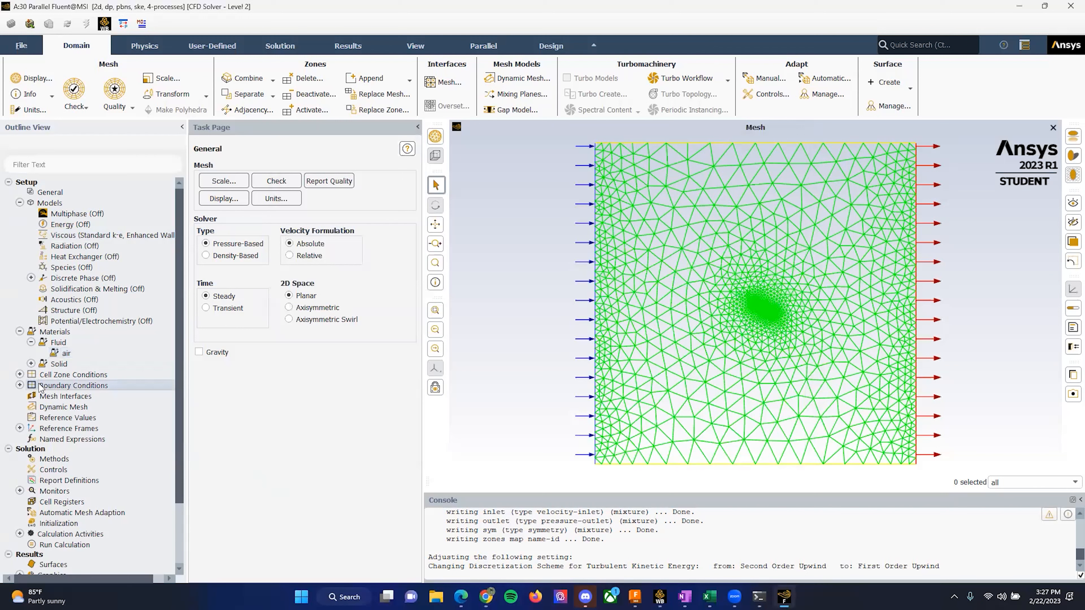
# List the inlet boundary zone, look up the flow velocity in the assignment document in the browser, and return to Fluent.
pyautogui.doubleClick(73, 386)
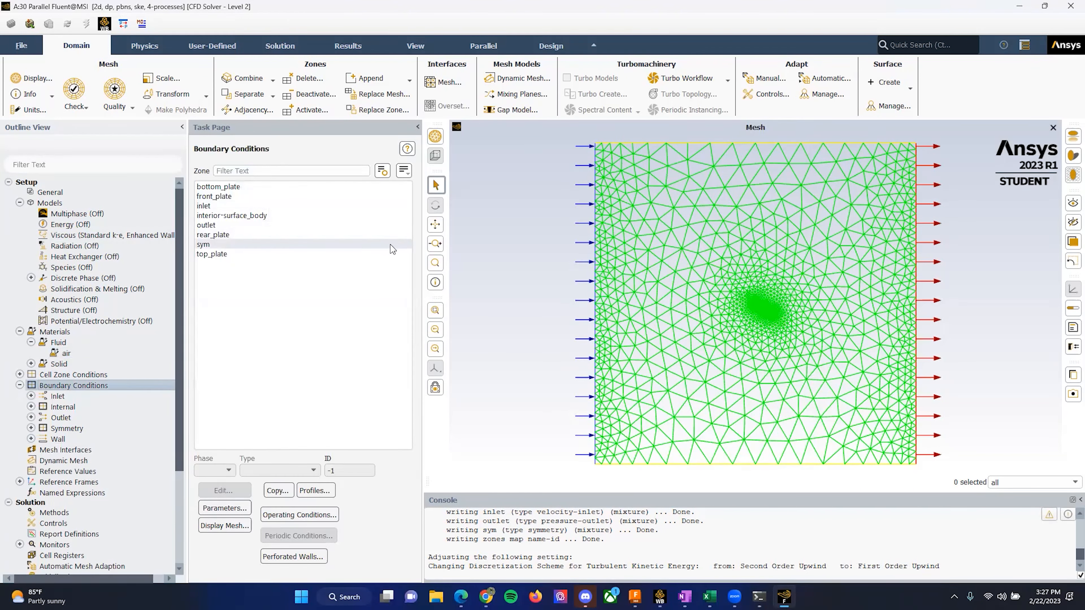
pyautogui.scroll(-1, 81, 394)
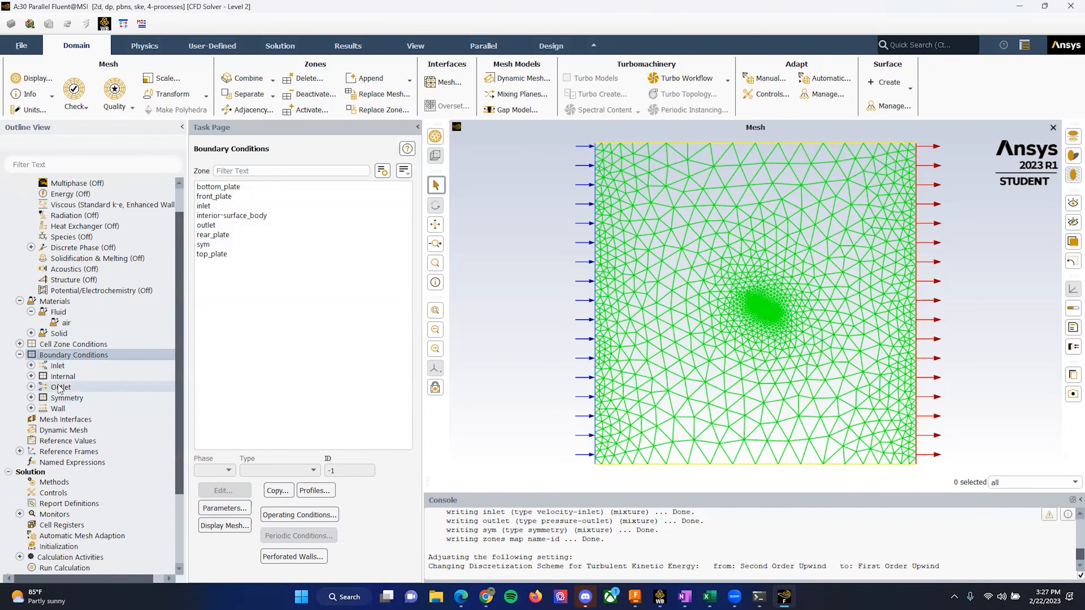
pyautogui.click(32, 366)
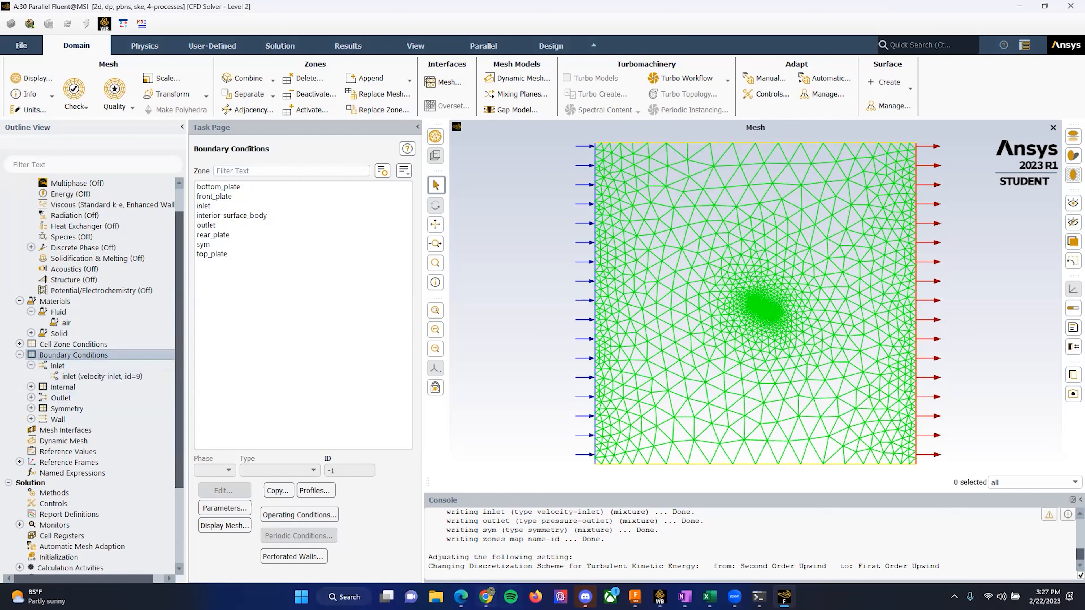
pyautogui.click(486, 598)
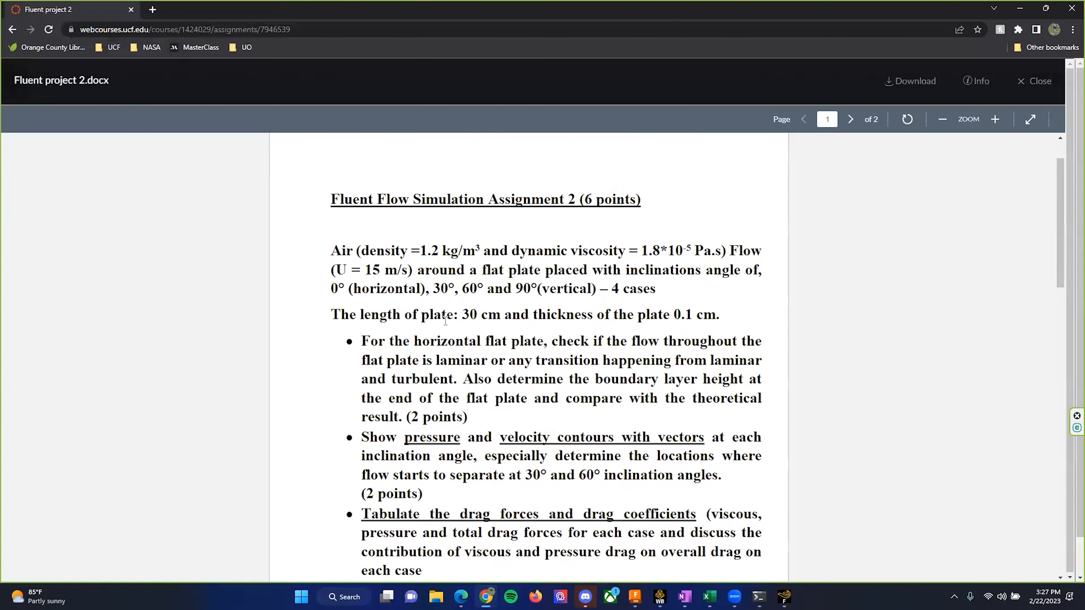
pyautogui.scroll(-1, 634, 318)
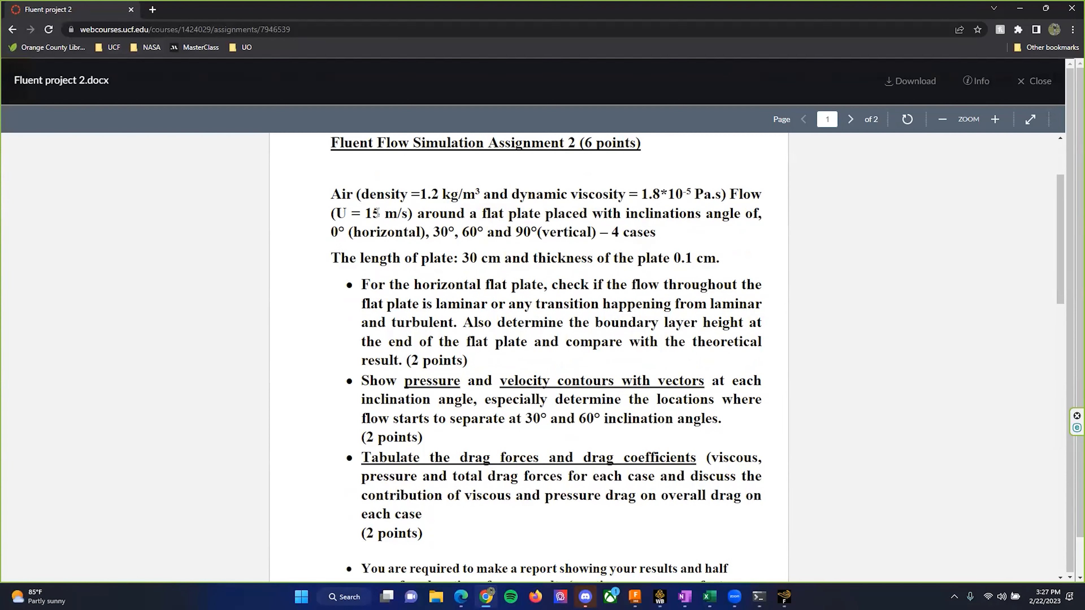
pyautogui.moveTo(406, 214); pyautogui.dragTo(372, 213)
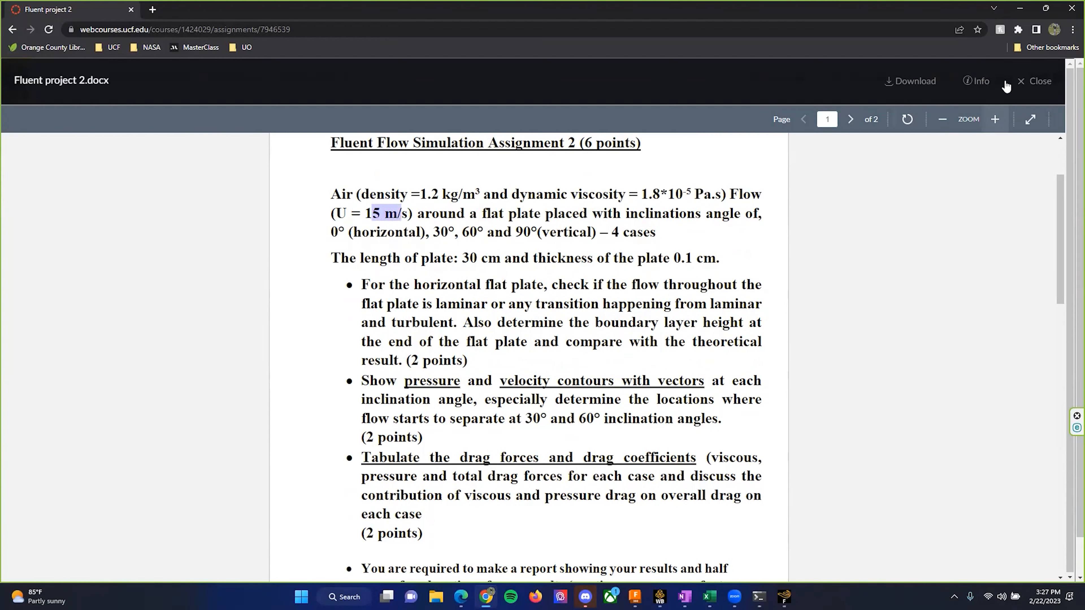
pyautogui.click(783, 597)
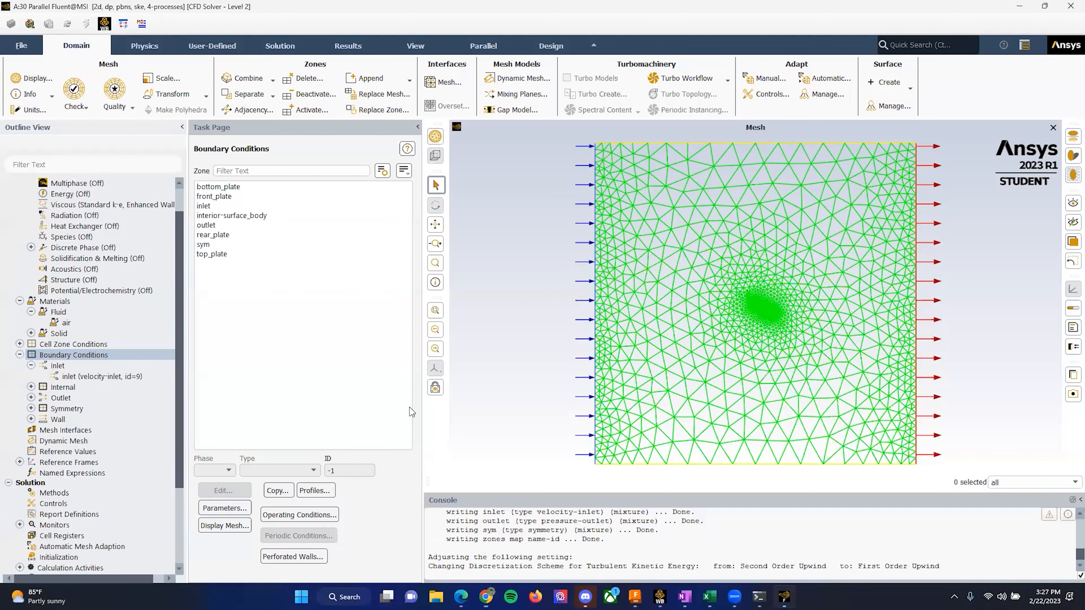
# Set the inlet's velocity magnitude to 20 m/s in its velocity-inlet boundary condition.
pyautogui.doubleClick(73, 378)
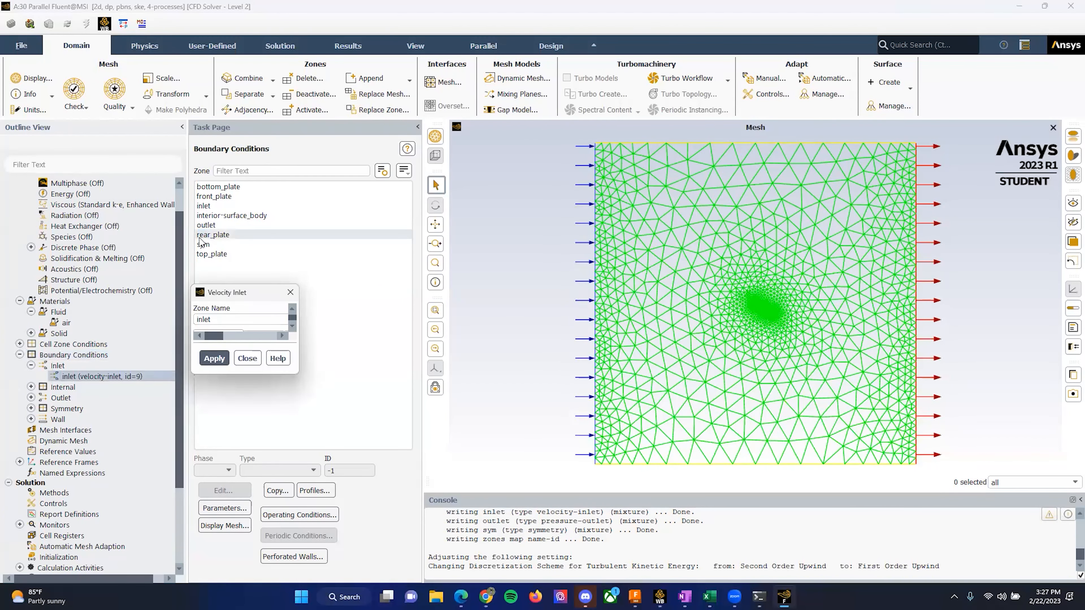
pyautogui.doubleClick(390, 390)
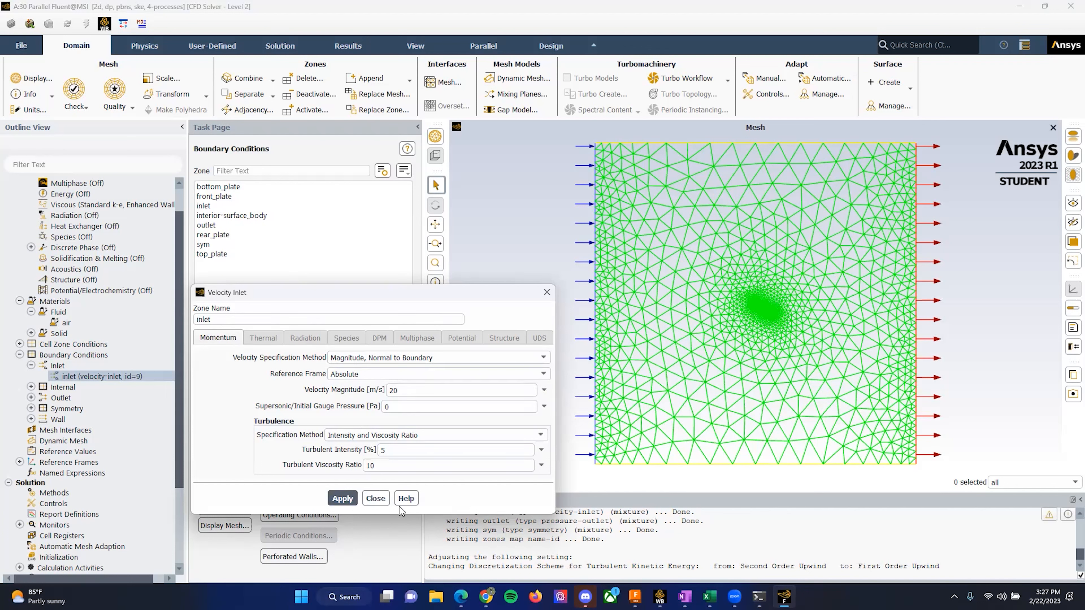
pyautogui.click(382, 505)
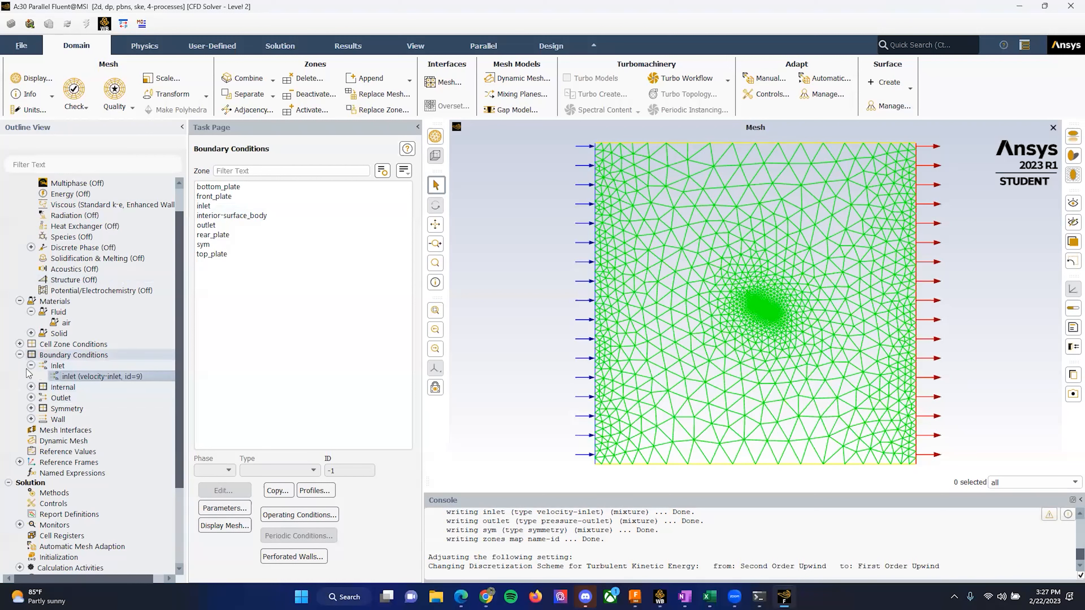
# Apply the outlet's pressure-outlet condition with 0 Pa gauge pressure and review the list of plate wall zones.
pyautogui.click(31, 398)
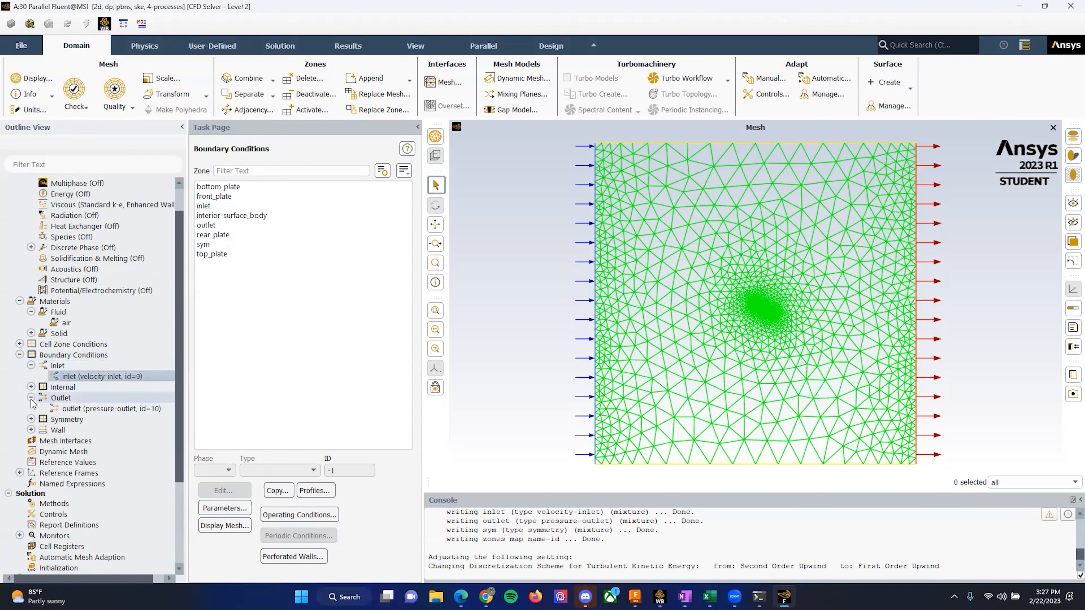
pyautogui.doubleClick(95, 408)
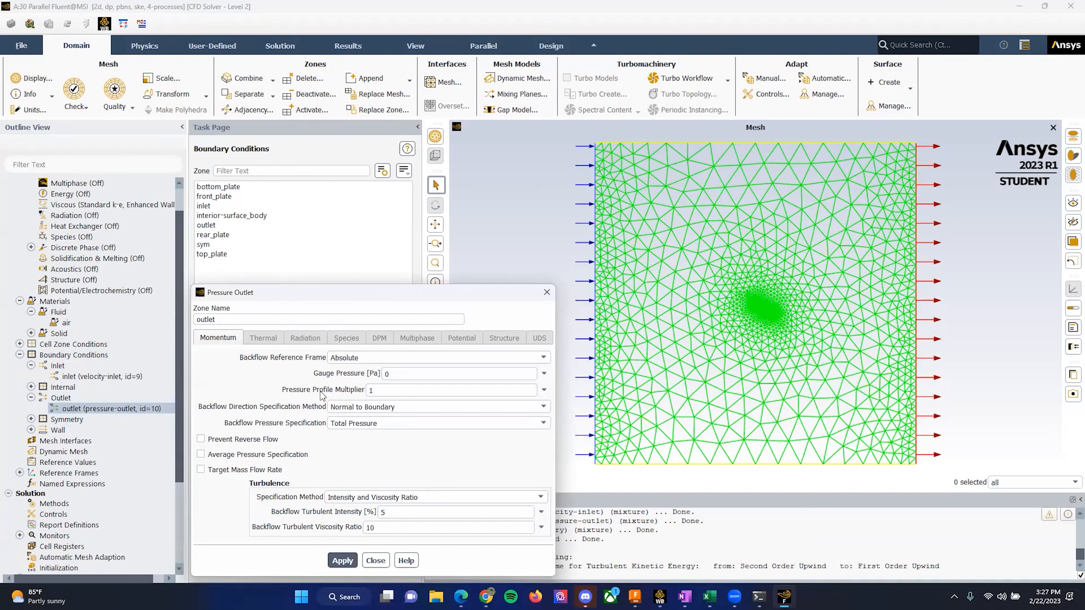
pyautogui.click(343, 560)
pyautogui.click(375, 561)
pyautogui.scroll(-1, 118, 447)
pyautogui.click(31, 398)
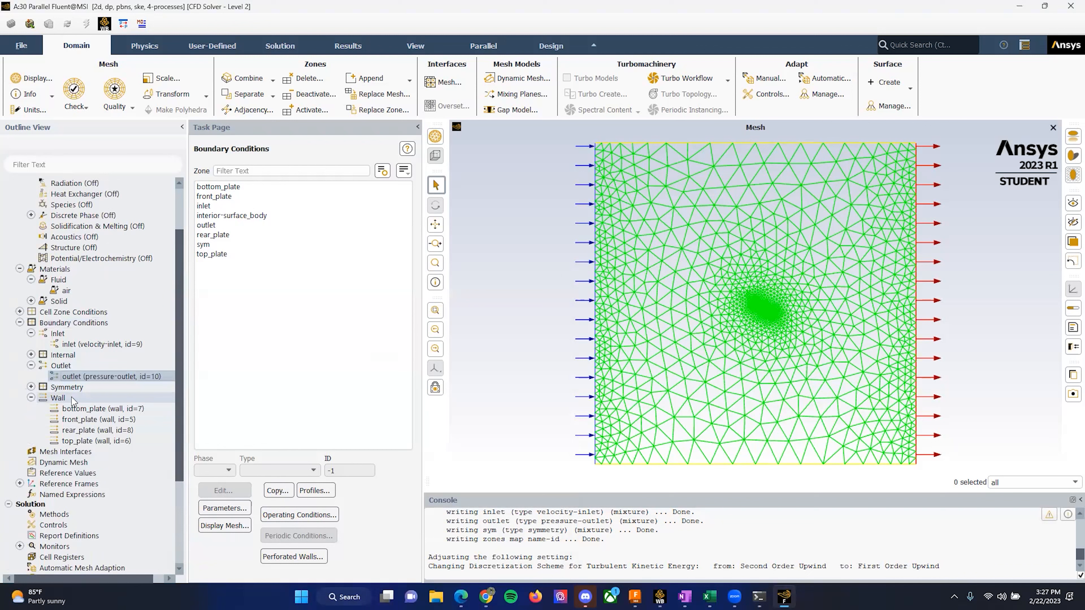
pyautogui.click(99, 409)
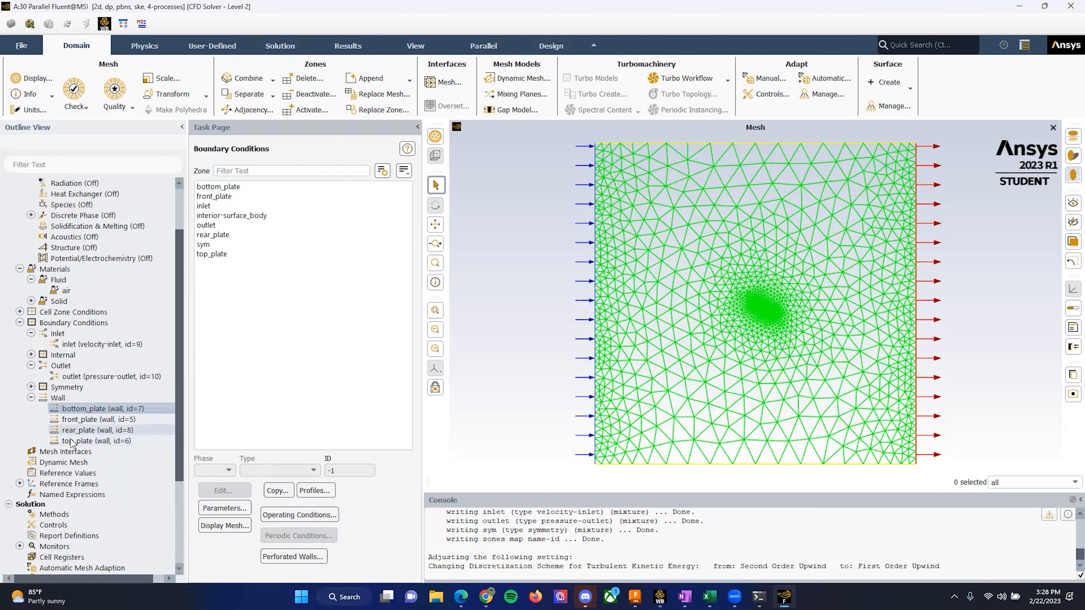
# Compute the reference values from the inlet and choose surface_body as the reference zone.
pyautogui.scroll(-2, 80, 447)
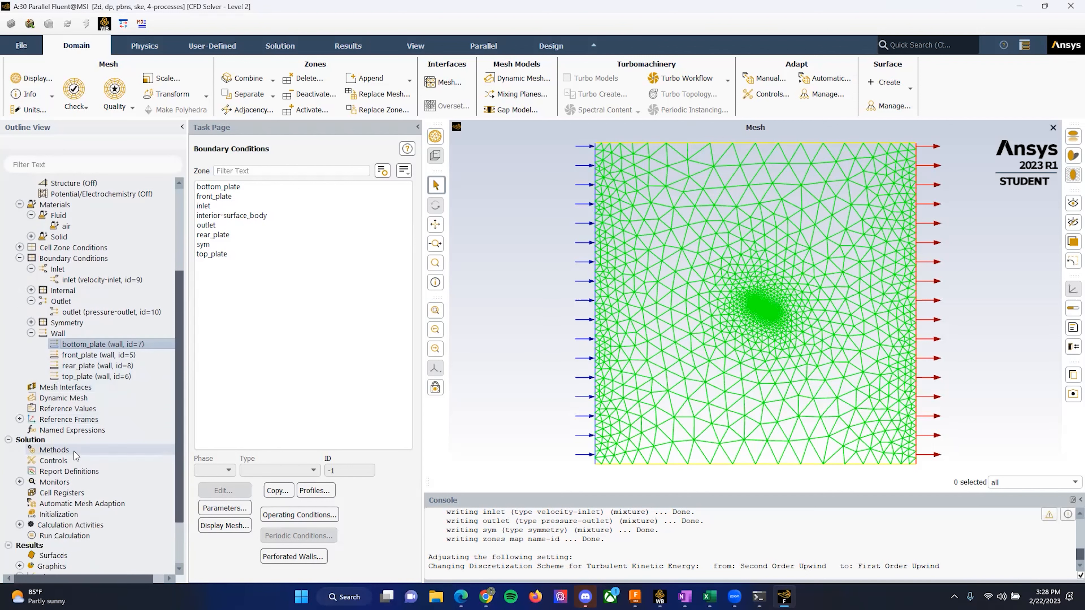
pyautogui.click(59, 410)
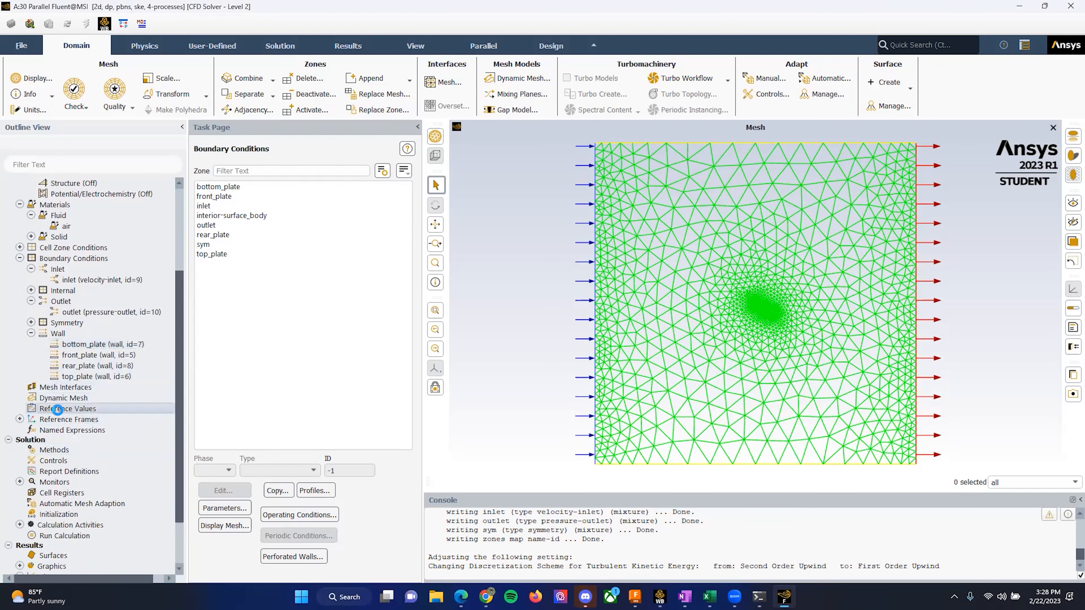
pyautogui.click(341, 177)
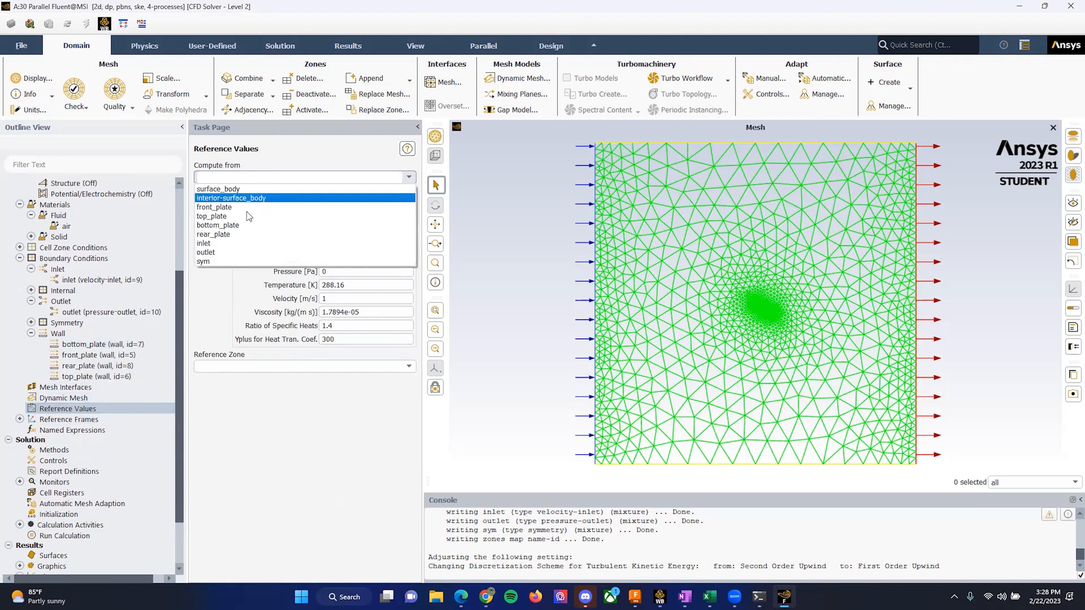
pyautogui.click(210, 243)
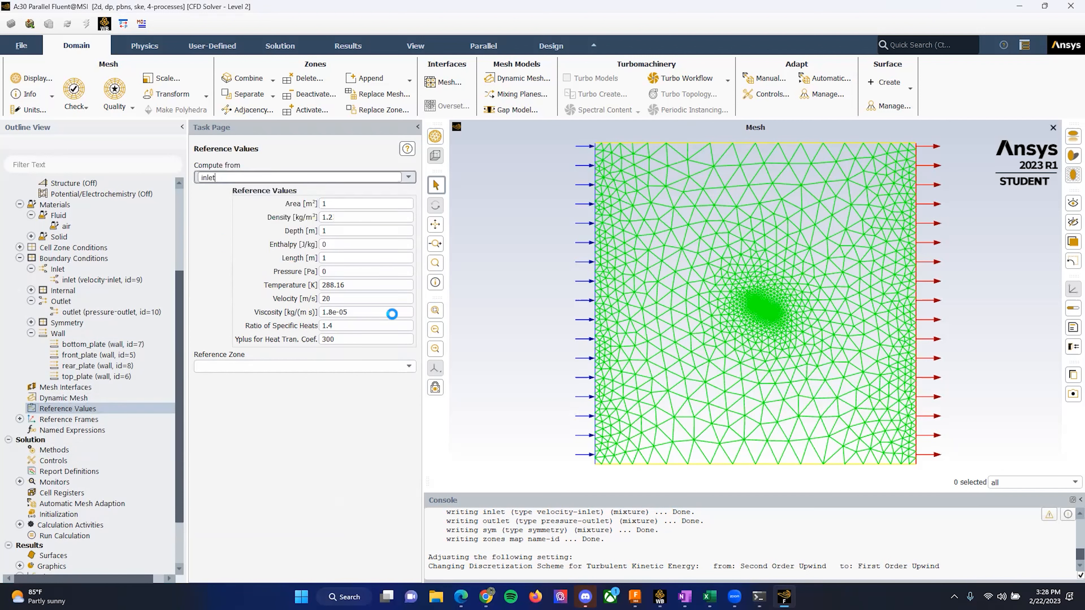
pyautogui.click(409, 366)
pyautogui.click(234, 388)
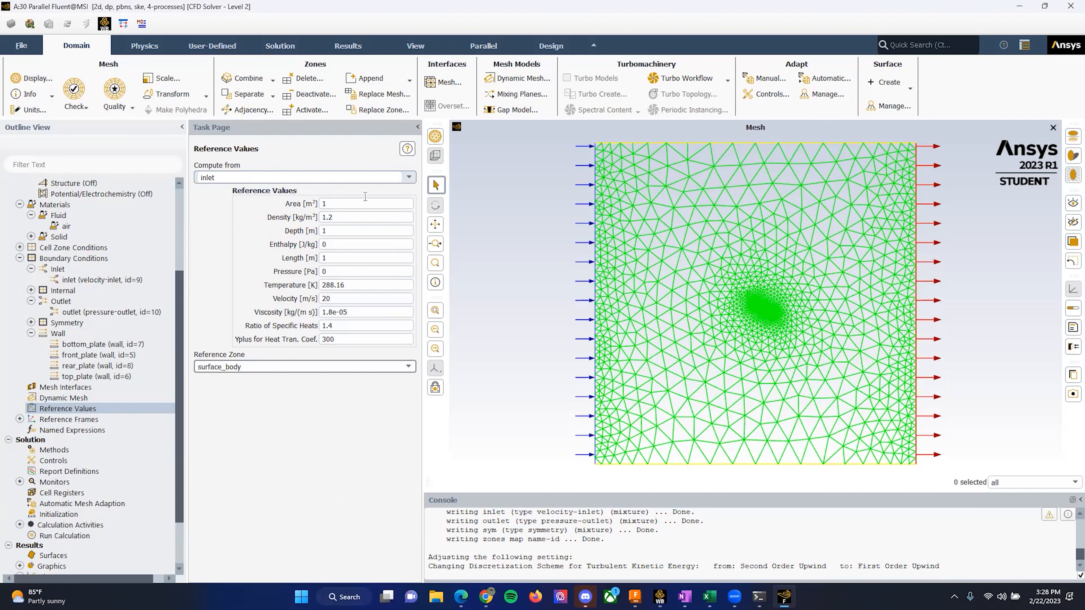
# Set the reference length to 0.3 m and the reference area to 0.3 m².
pyautogui.doubleClick(341, 258)
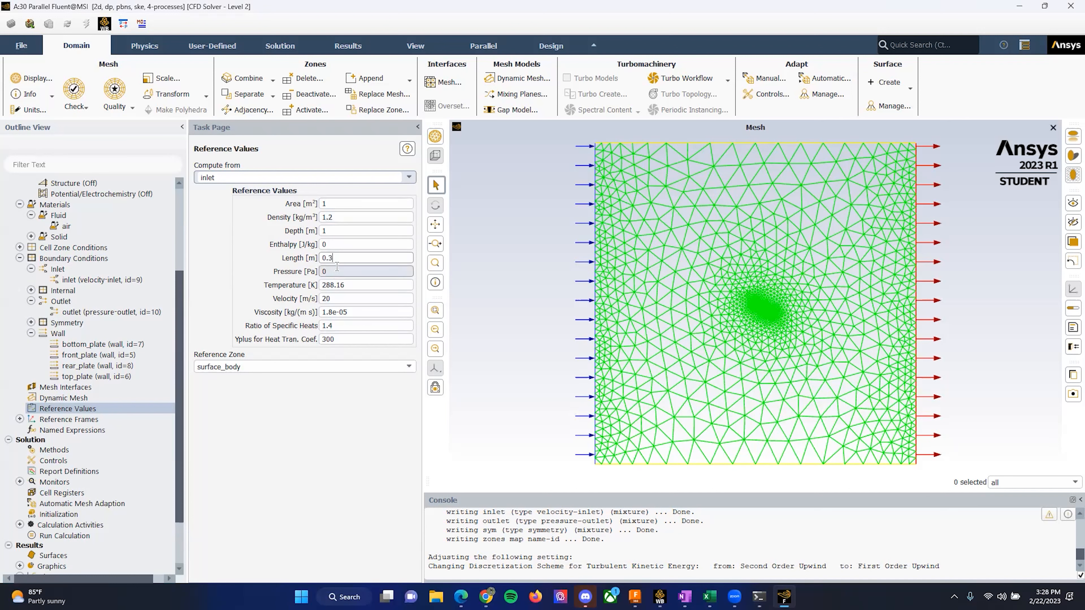
pyautogui.doubleClick(331, 204)
pyautogui.press('BackSpace')
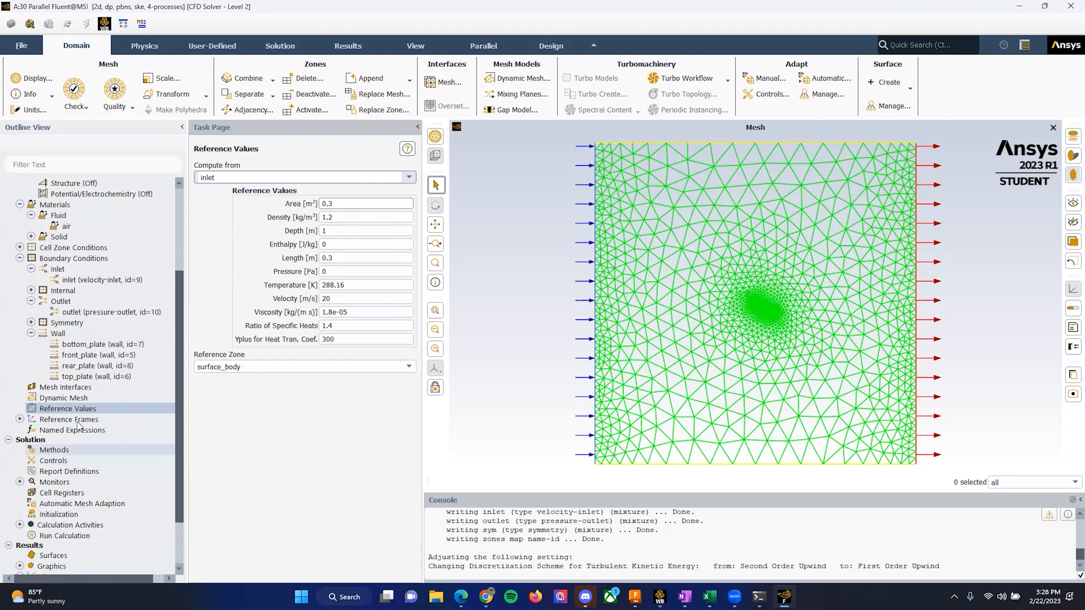
# Set the solution methods to the SIMPLE scheme with PRESTO! pressure and First Order Upwind momentum discretization.
pyautogui.click(49, 450)
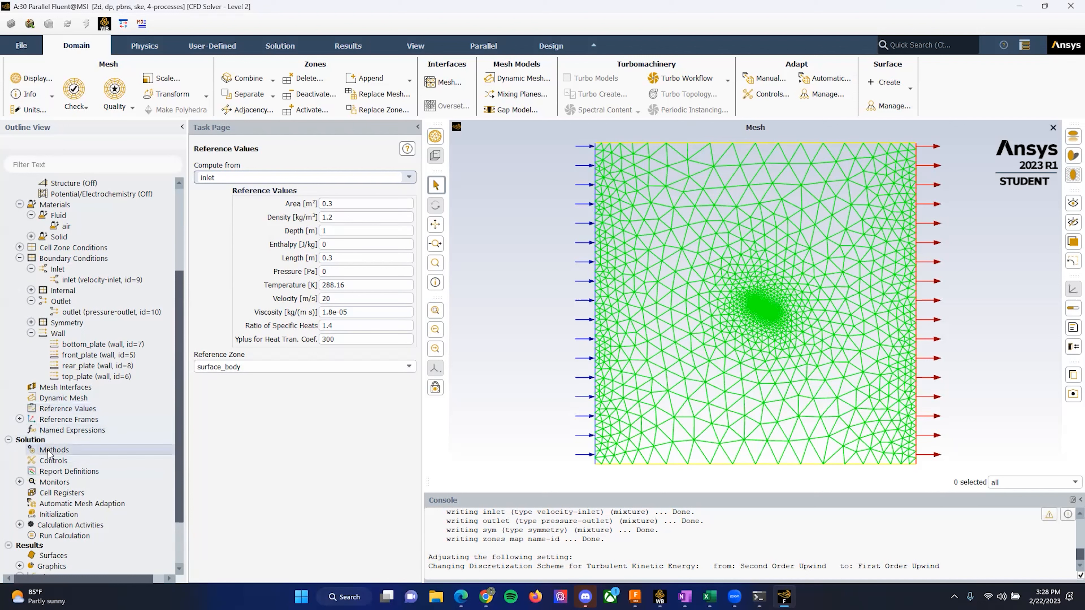
pyautogui.scroll(-2, 64, 431)
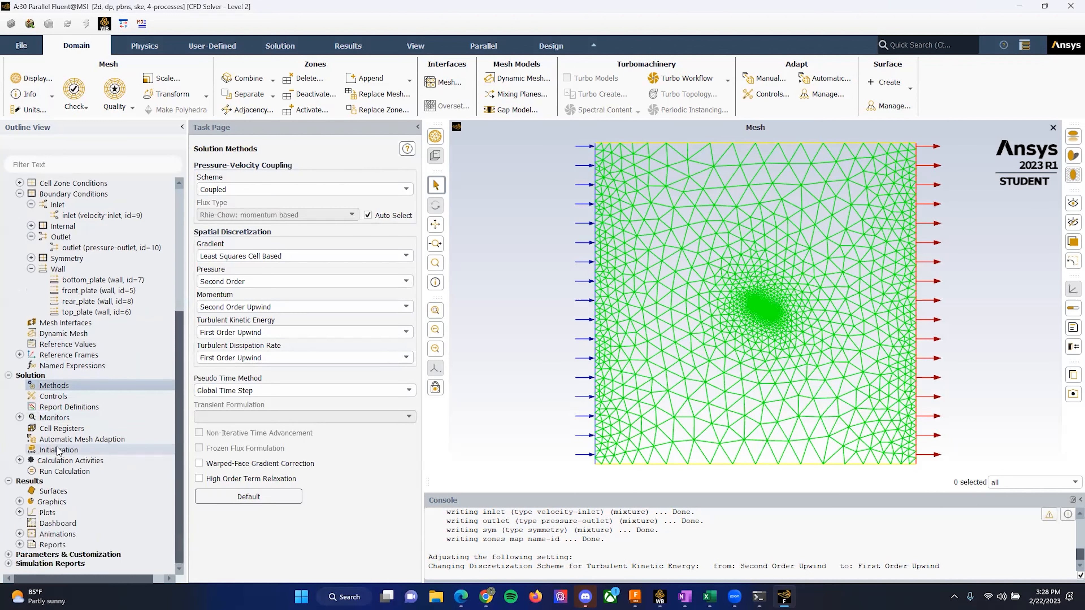
pyautogui.click(299, 189)
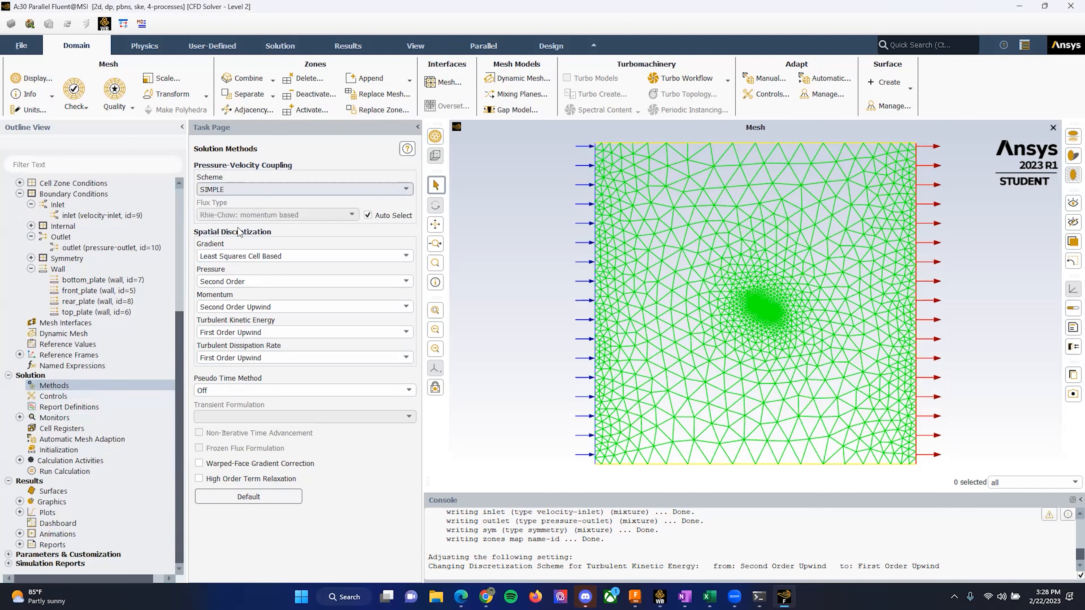
pyautogui.click(244, 282)
pyautogui.click(240, 311)
pyautogui.click(233, 307)
pyautogui.click(239, 318)
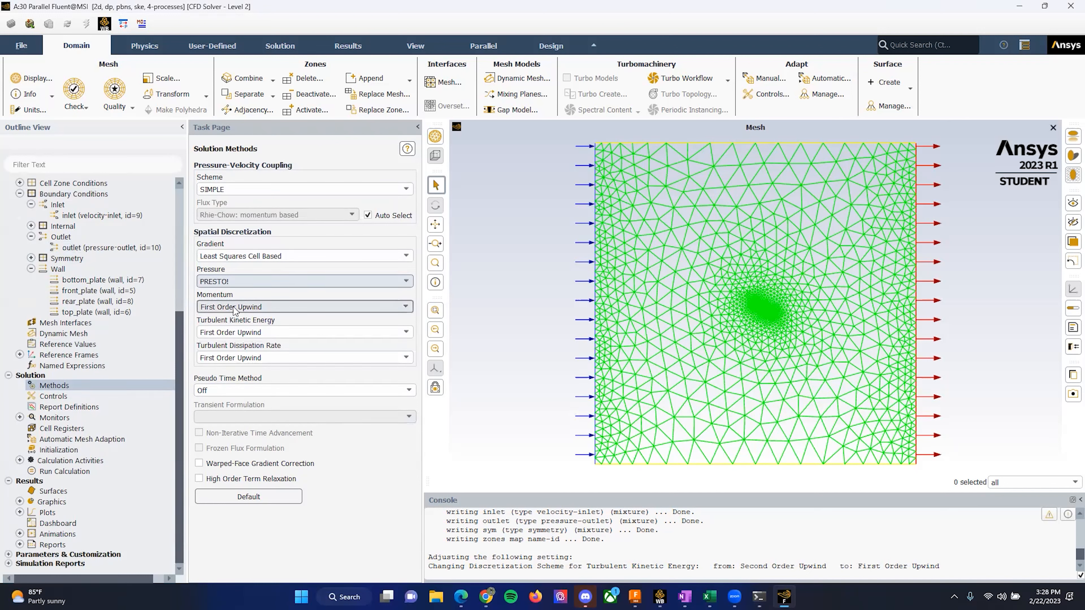
pyautogui.click(306, 308)
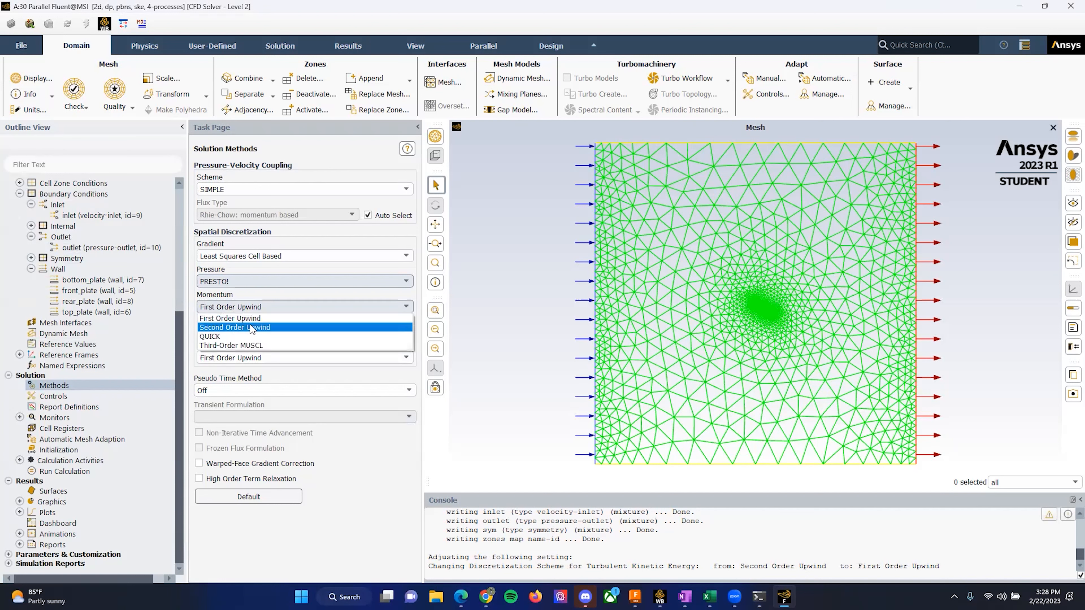
pyautogui.click(239, 320)
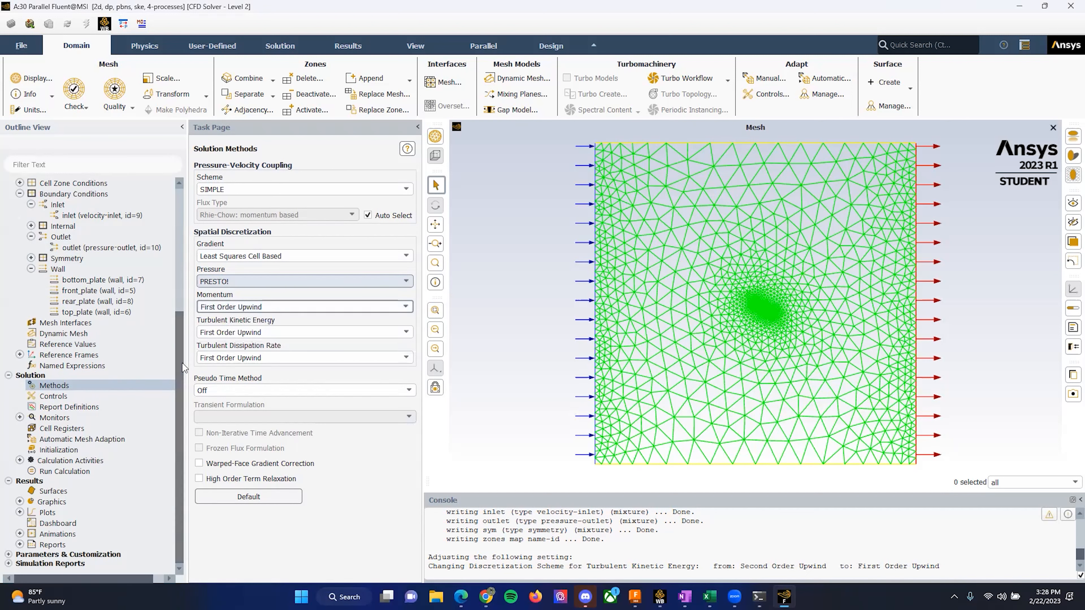
# Set the residual convergence criteria for continuity, x-velocity, y-velocity, k and epsilon to 1e-6.
pyautogui.click(20, 418)
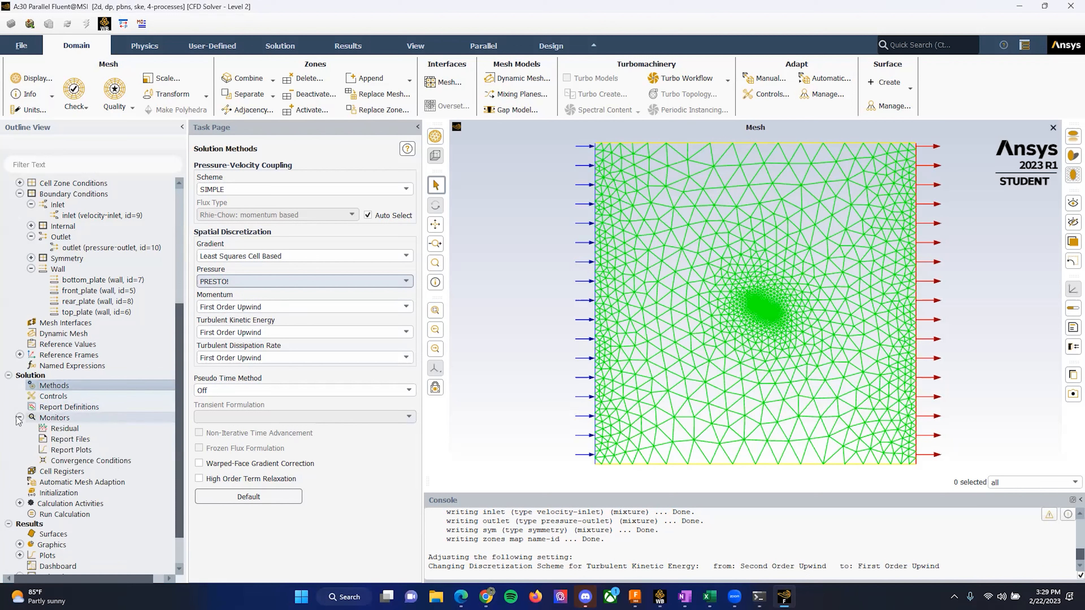
pyautogui.click(59, 427)
pyautogui.doubleClick(59, 428)
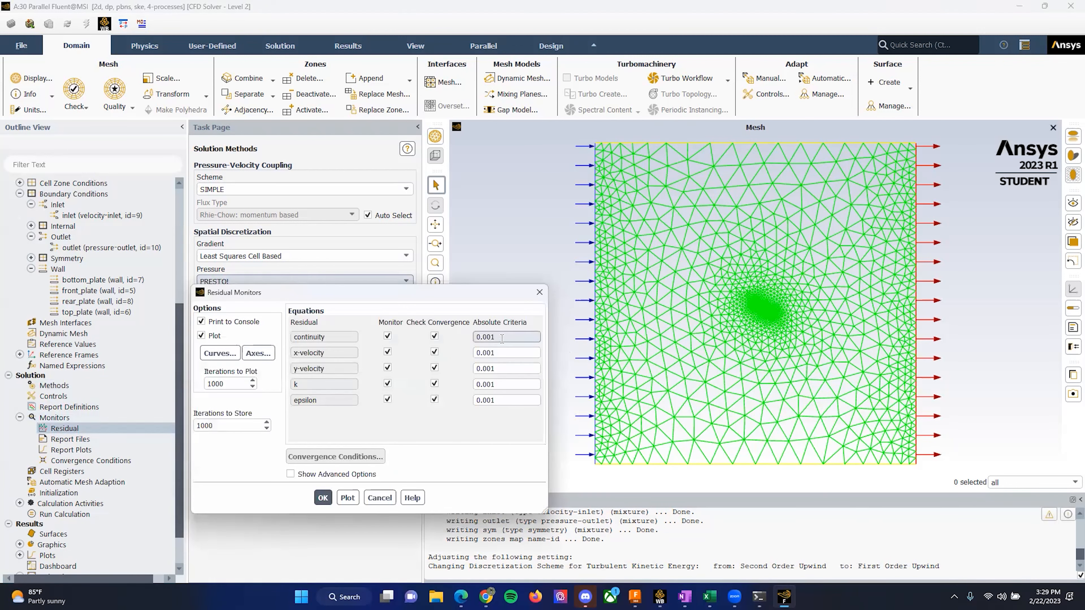
pyautogui.write('1e-6')
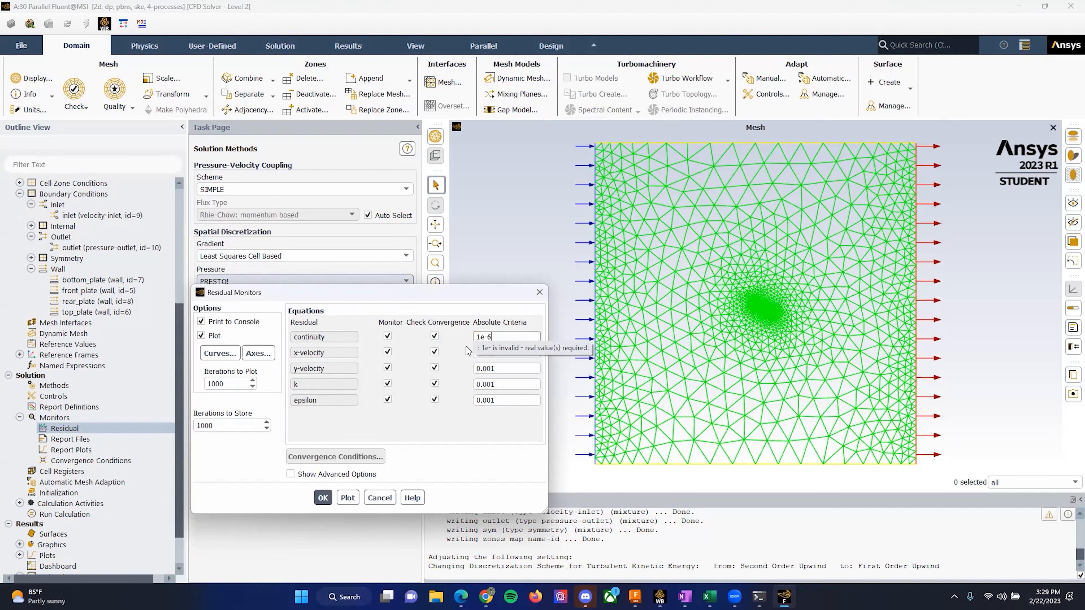
pyautogui.moveTo(503, 337); pyautogui.dragTo(477, 359)
pyautogui.write('1e-6')
pyautogui.press('Tab')
pyautogui.write('1e-6')
pyautogui.press('Tab')
pyautogui.write('1e-6')
pyautogui.press('Tab')
pyautogui.write('1e-6')
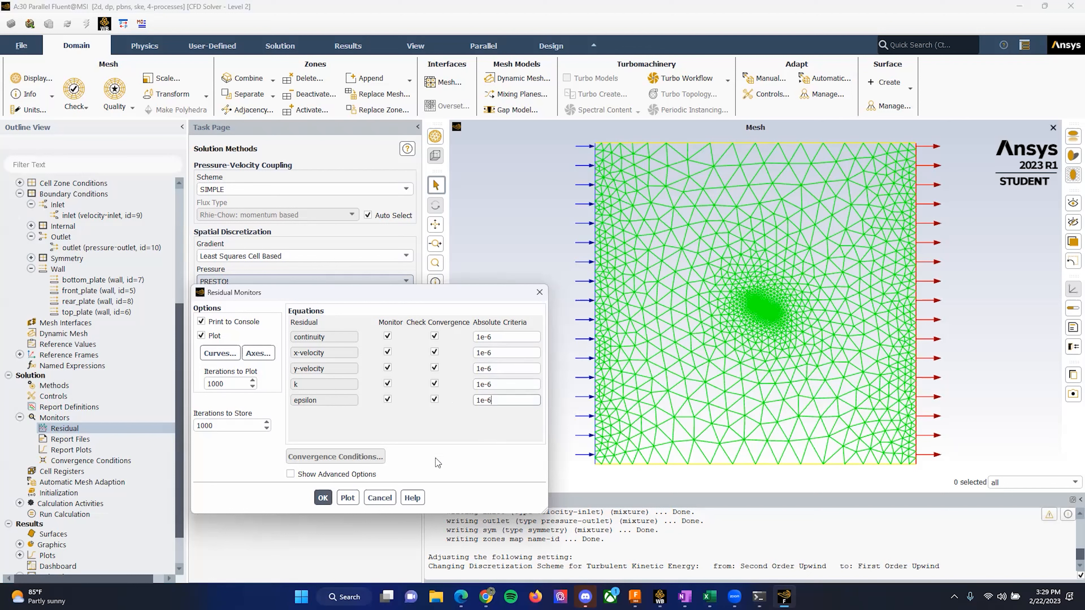
pyautogui.click(323, 498)
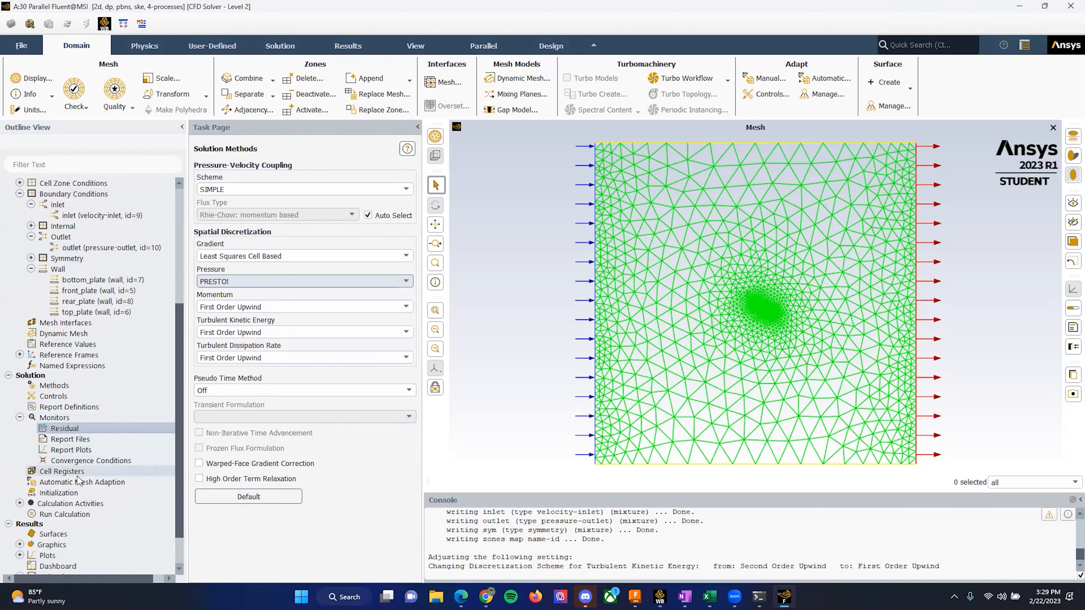
# Create a drag force report definition on the bottom, front, rear and top plate walls, with a report file and report plot.
pyautogui.click(60, 493)
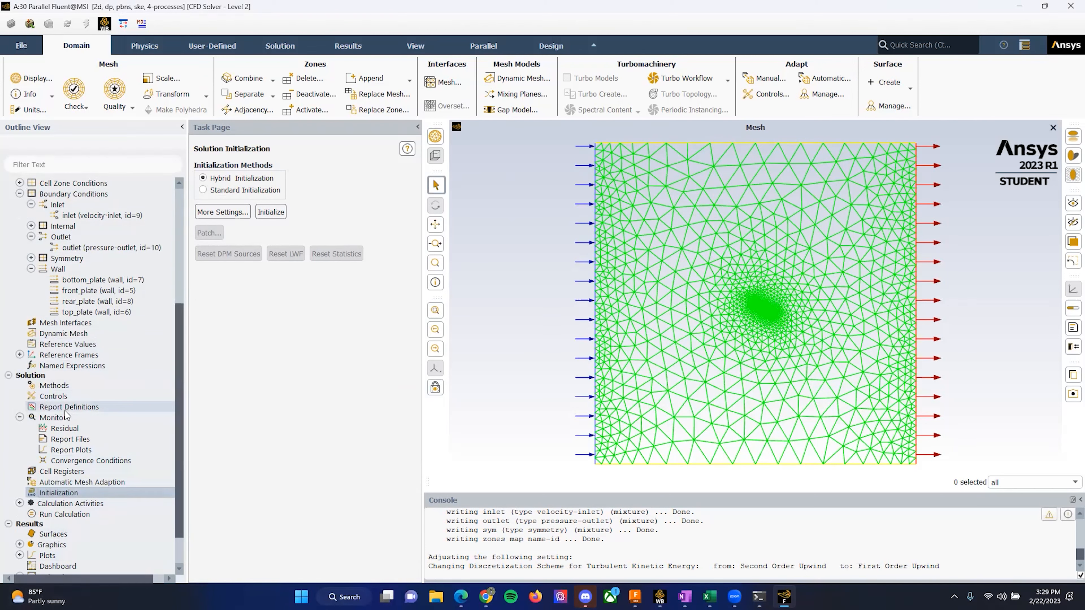
pyautogui.doubleClick(50, 410)
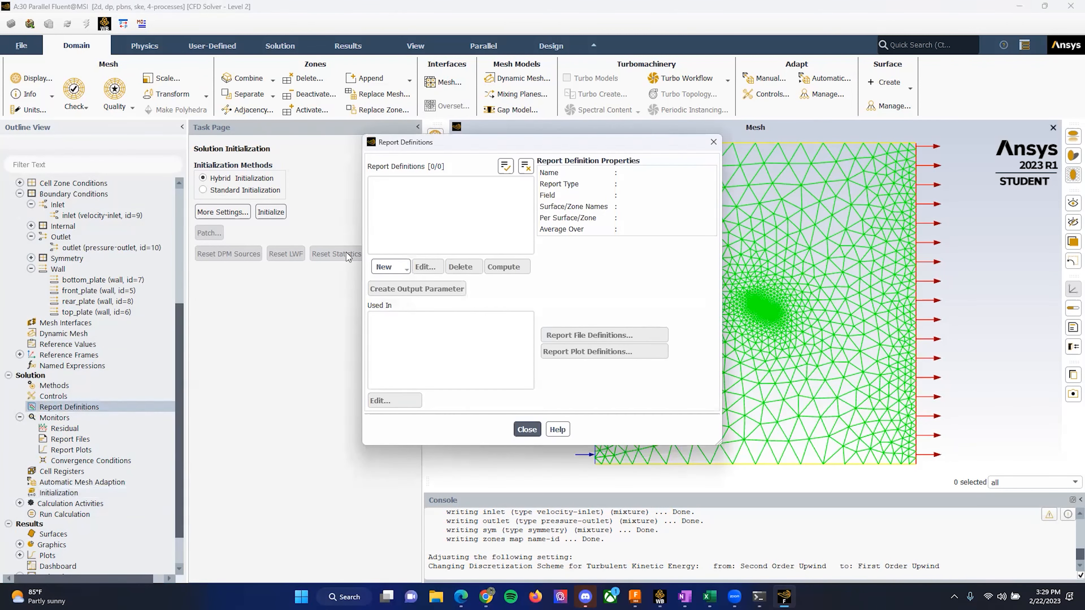
pyautogui.click(387, 267)
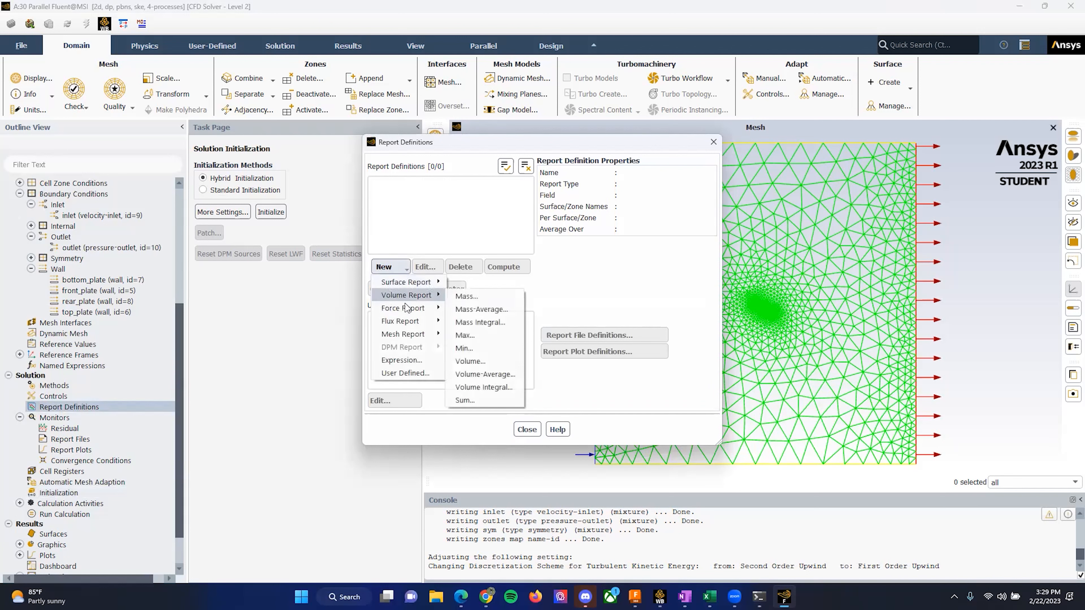
pyautogui.moveTo(406, 308)
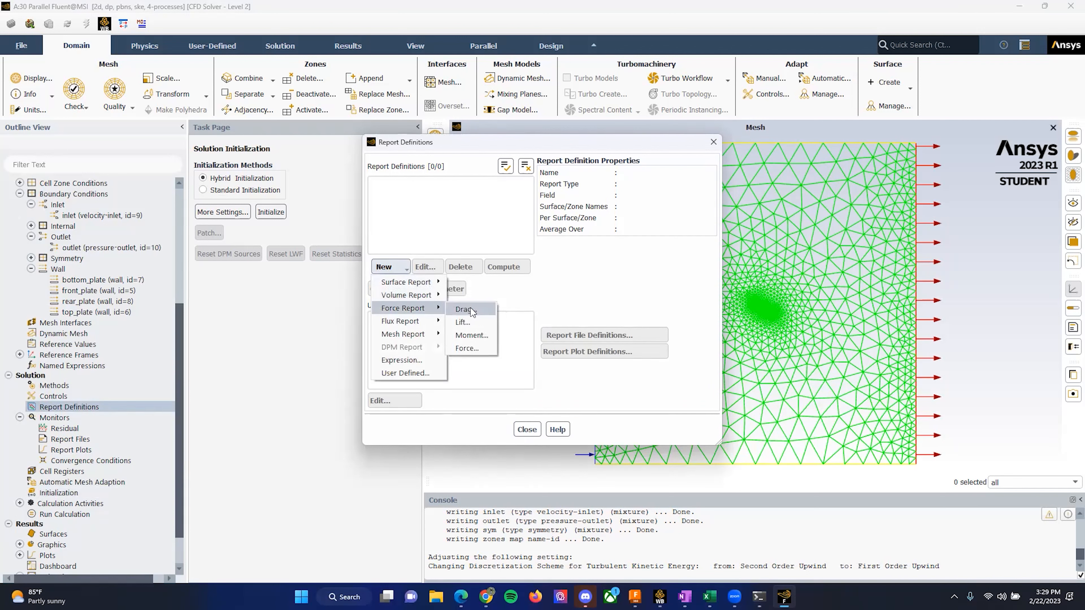
pyautogui.click(488, 310)
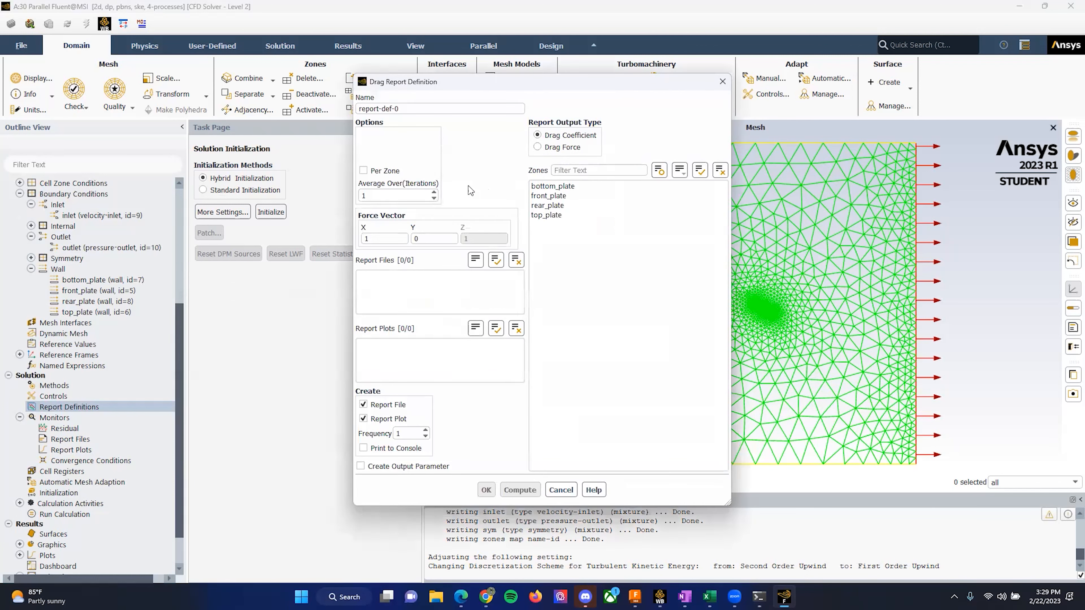
pyautogui.moveTo(580, 239); pyautogui.dragTo(559, 184)
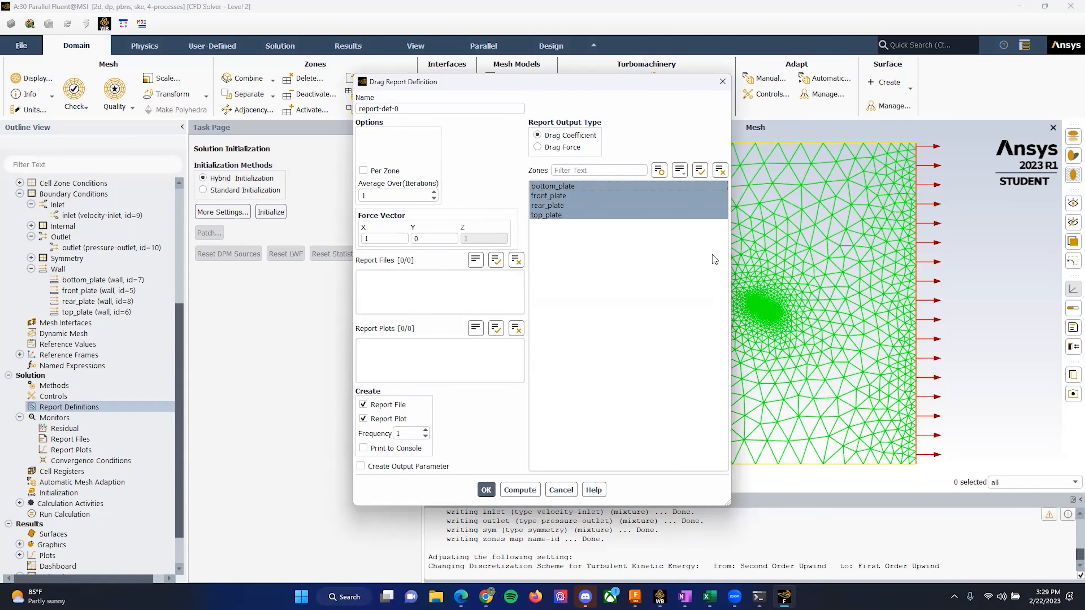
pyautogui.click(537, 145)
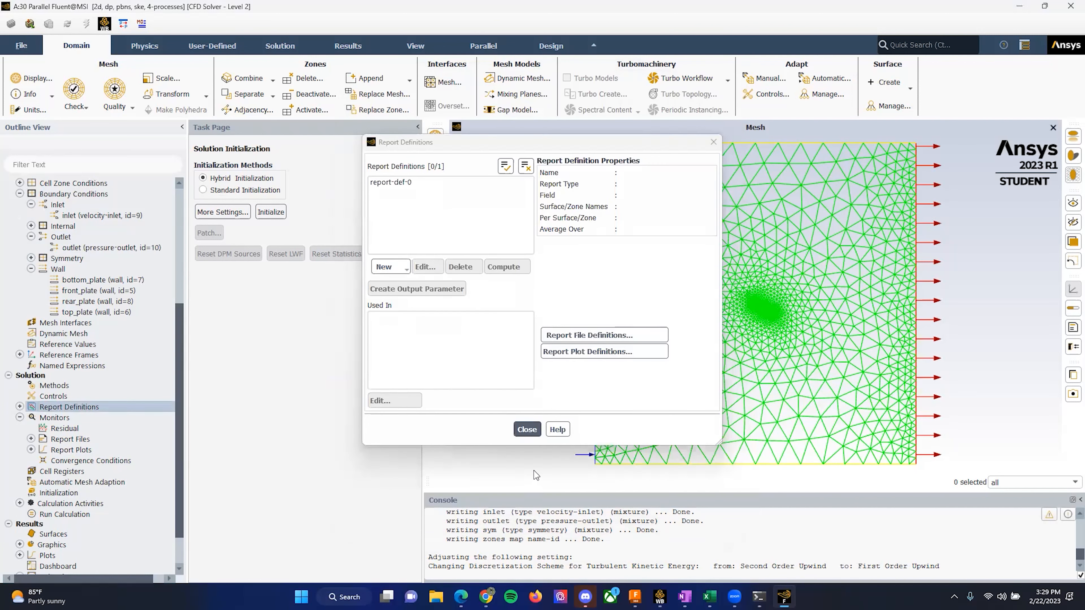
pyautogui.click(525, 429)
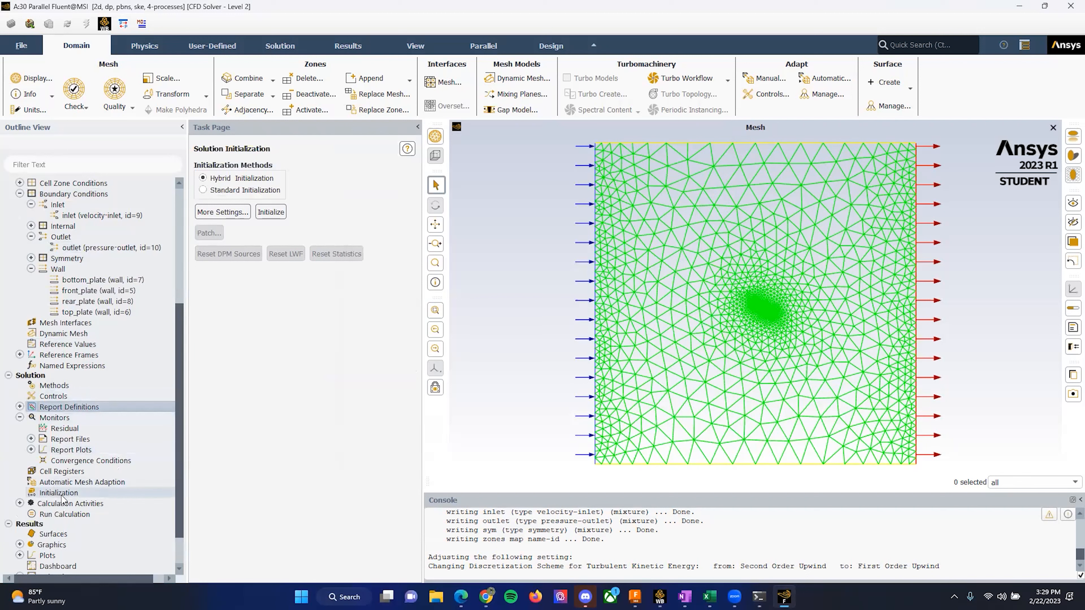
# Initialize the flow solution using hybrid initialization.
pyautogui.click(59, 493)
pyautogui.click(272, 213)
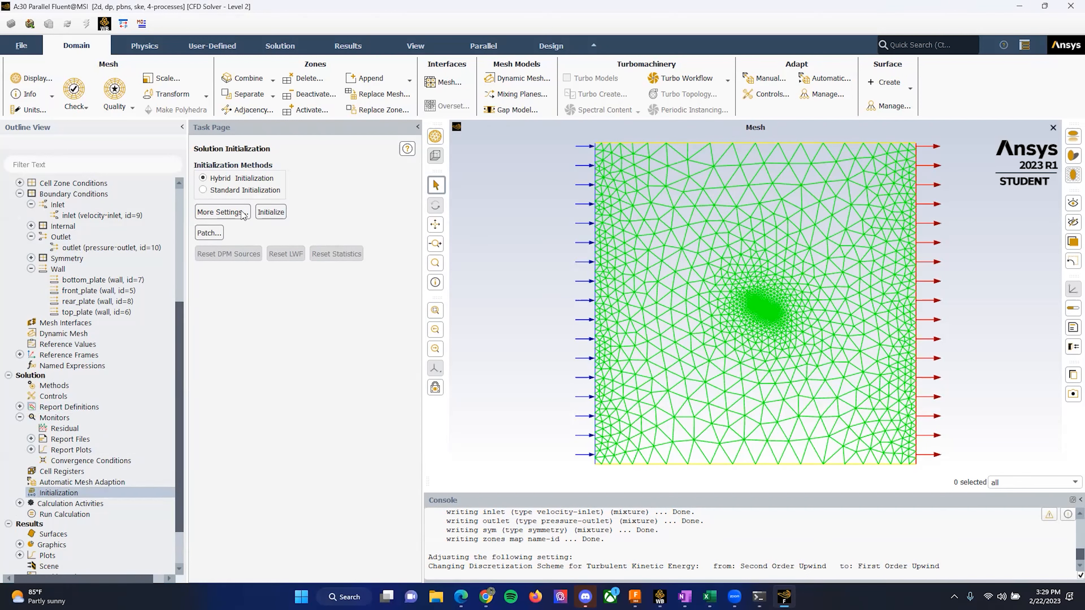
pyautogui.moveTo(585, 597)
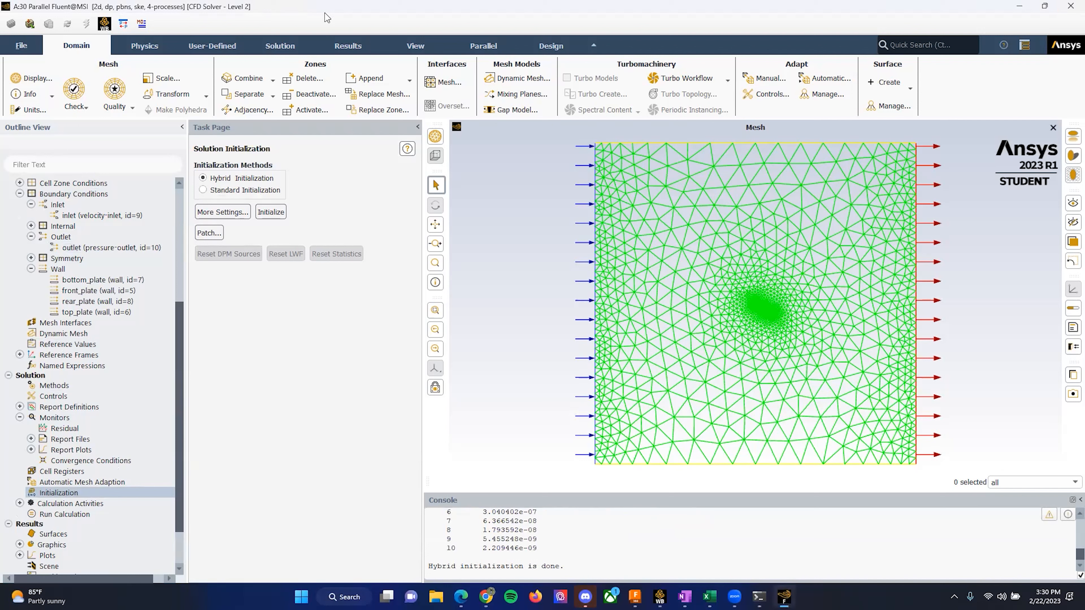
# Review the hybrid initialization settings alongside the final initialization iteration in the console, leaving the settings as they are.
pyautogui.click(223, 212)
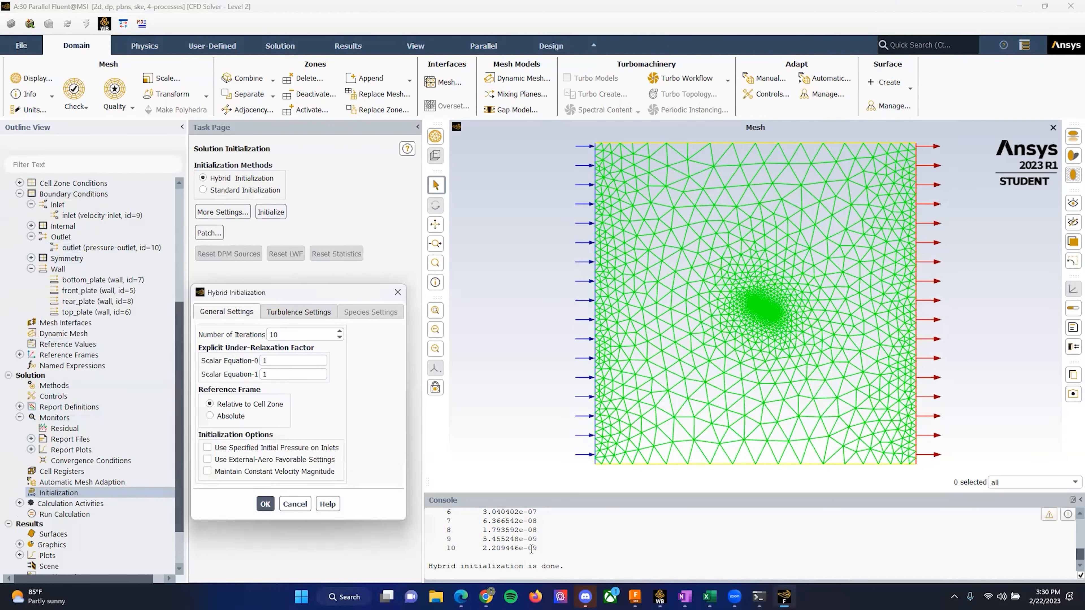
pyautogui.moveTo(446, 546); pyautogui.dragTo(526, 551)
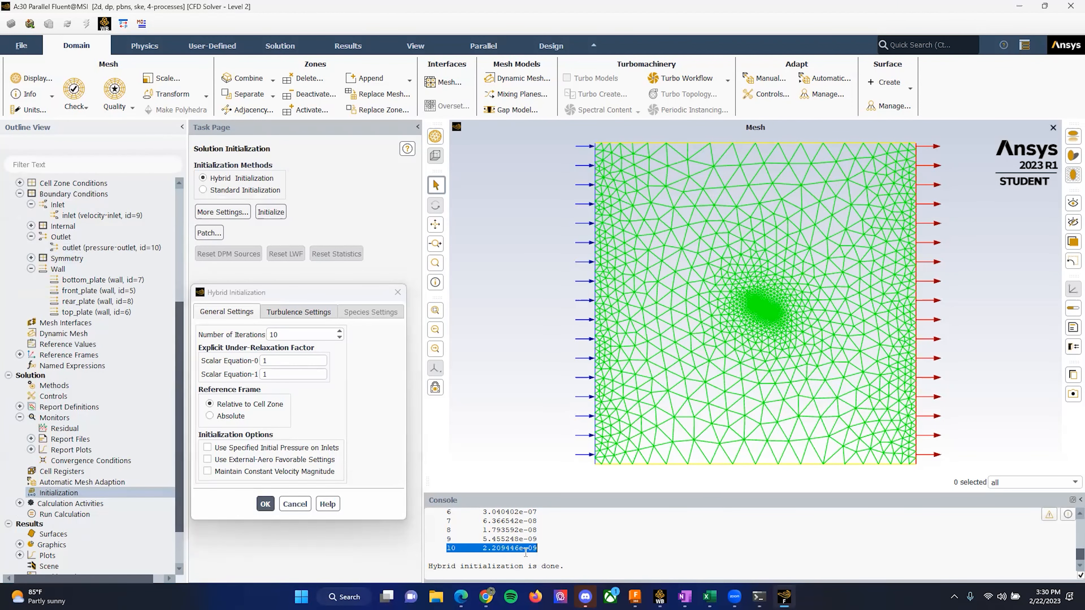
pyautogui.click(539, 548)
pyautogui.moveTo(452, 549); pyautogui.dragTo(534, 552)
pyautogui.click(363, 433)
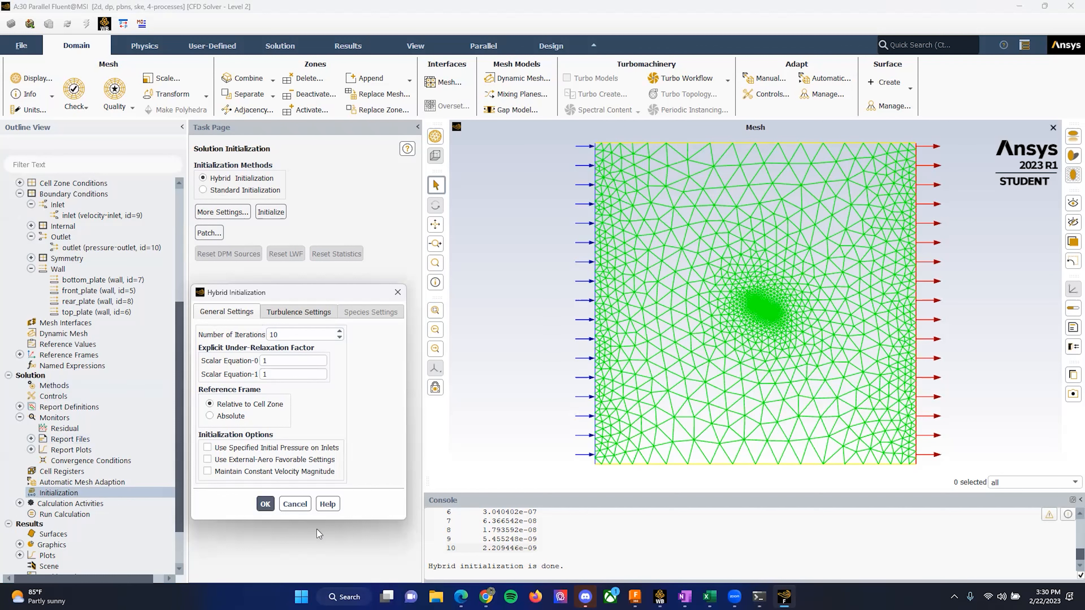
pyautogui.click(295, 504)
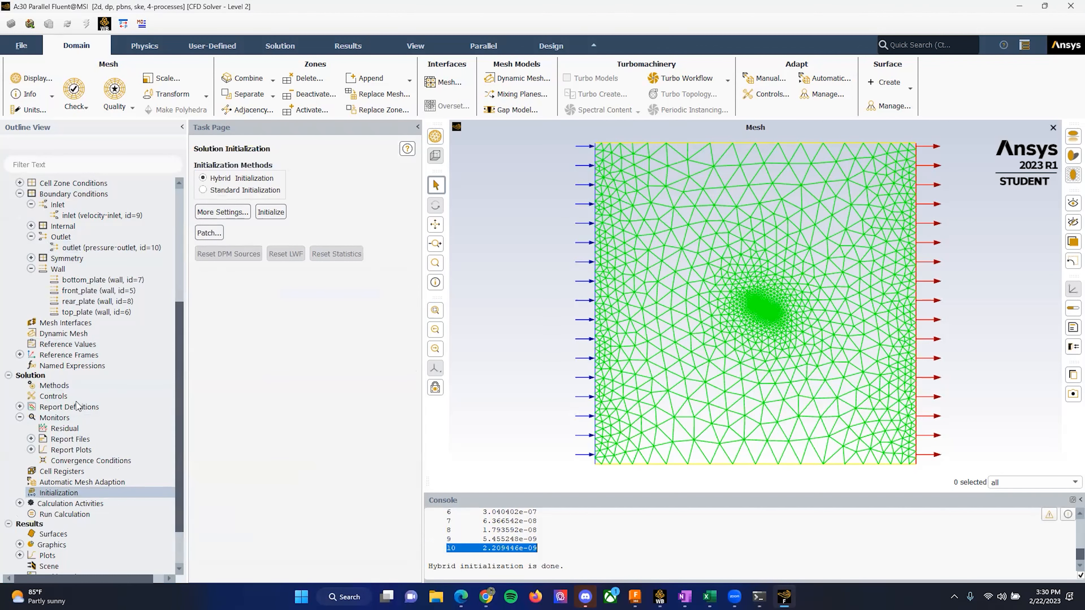
# Check the solution controls, set the number of iterations to 1500 and start the calculation.
pyautogui.click(60, 386)
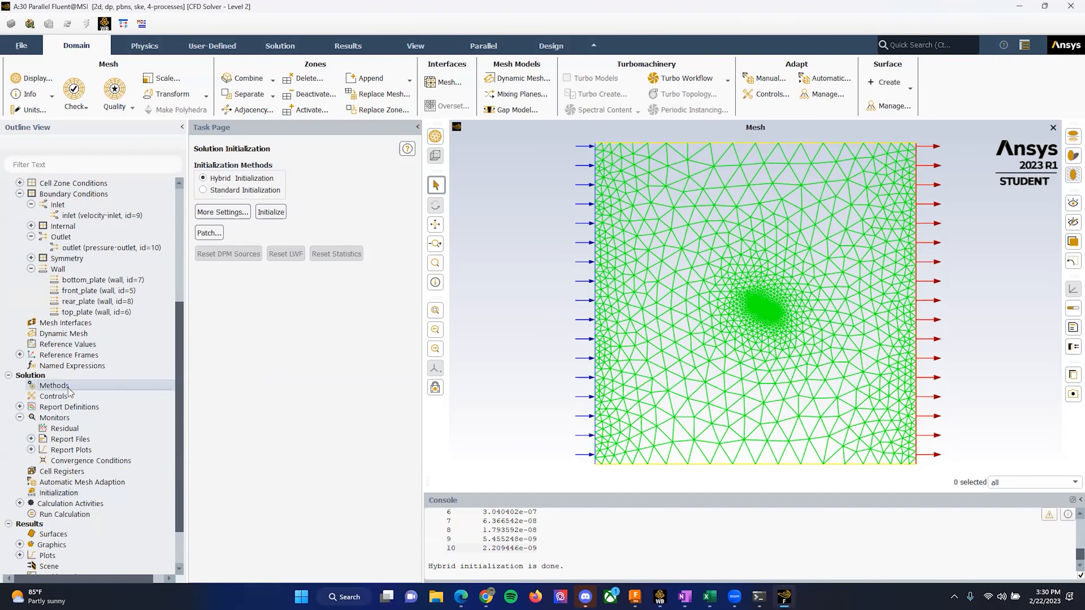
pyautogui.click(66, 395)
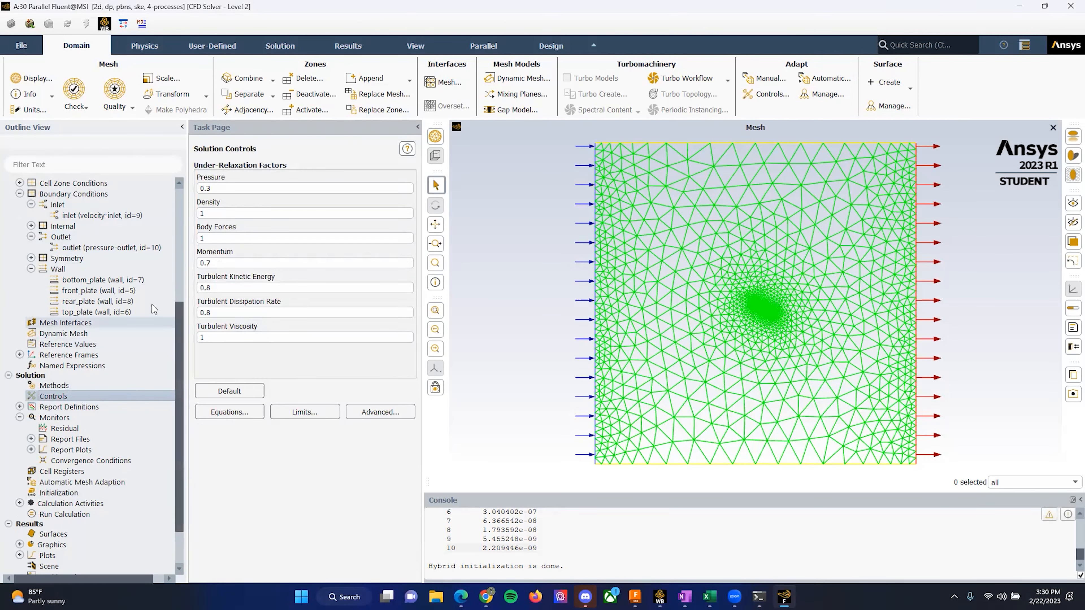
pyautogui.click(63, 515)
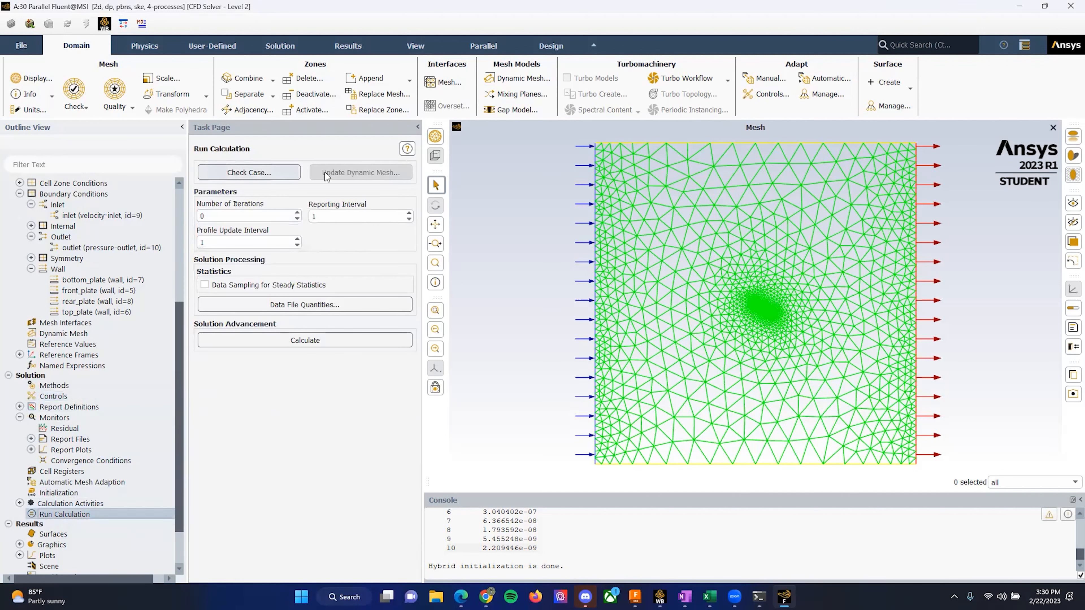
pyautogui.click(258, 216)
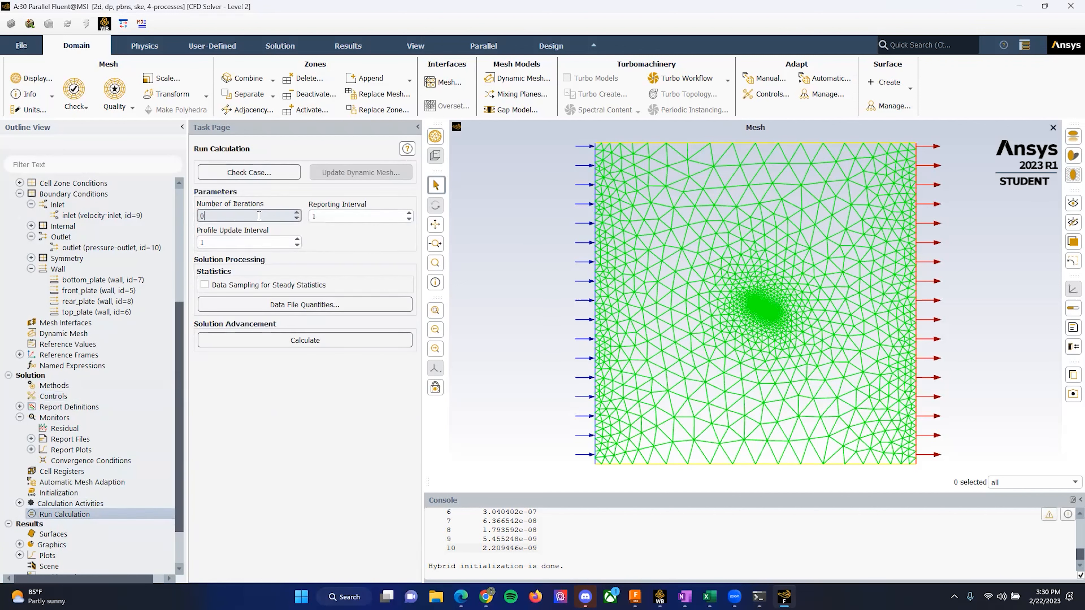
pyautogui.write('1500')
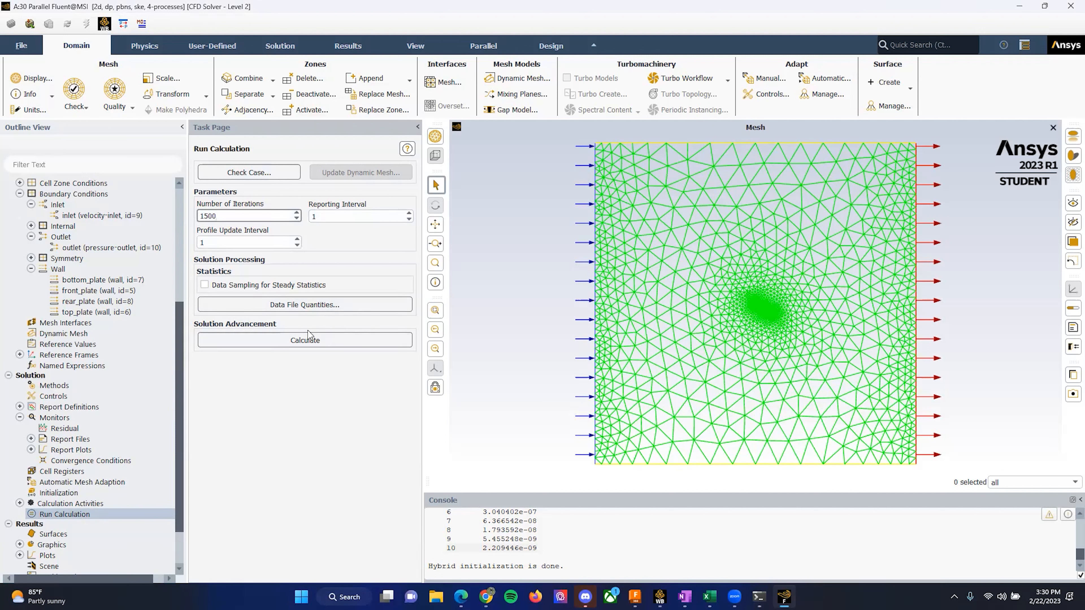
pyautogui.click(311, 344)
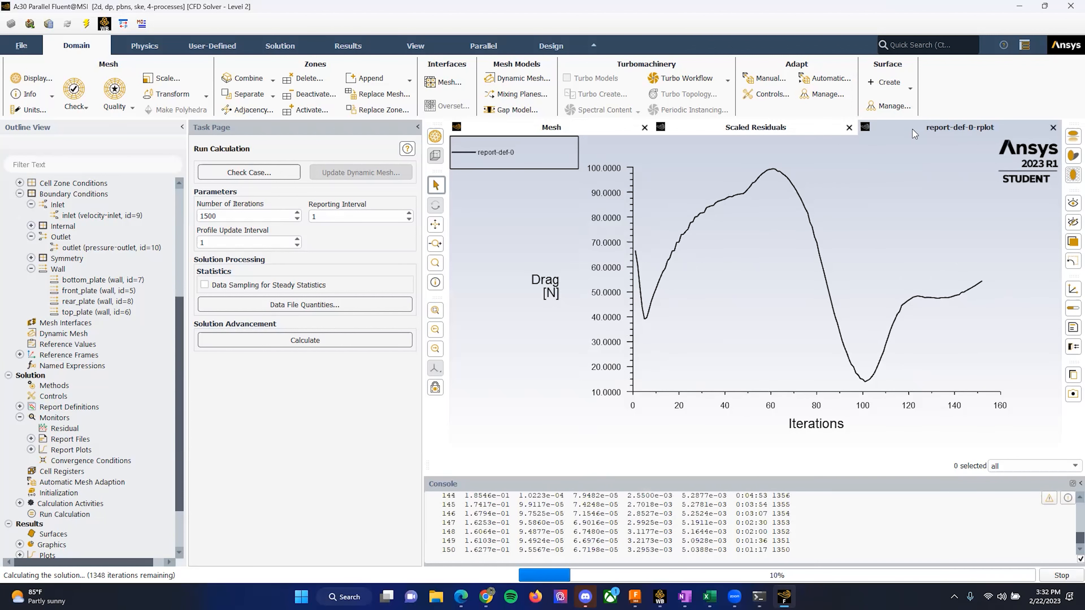
# Show the mesh, scaled residuals and drag plots side by side, collapse the task page and widen the residuals plot.
pyautogui.rightClick(914, 134)
pyautogui.click(929, 152)
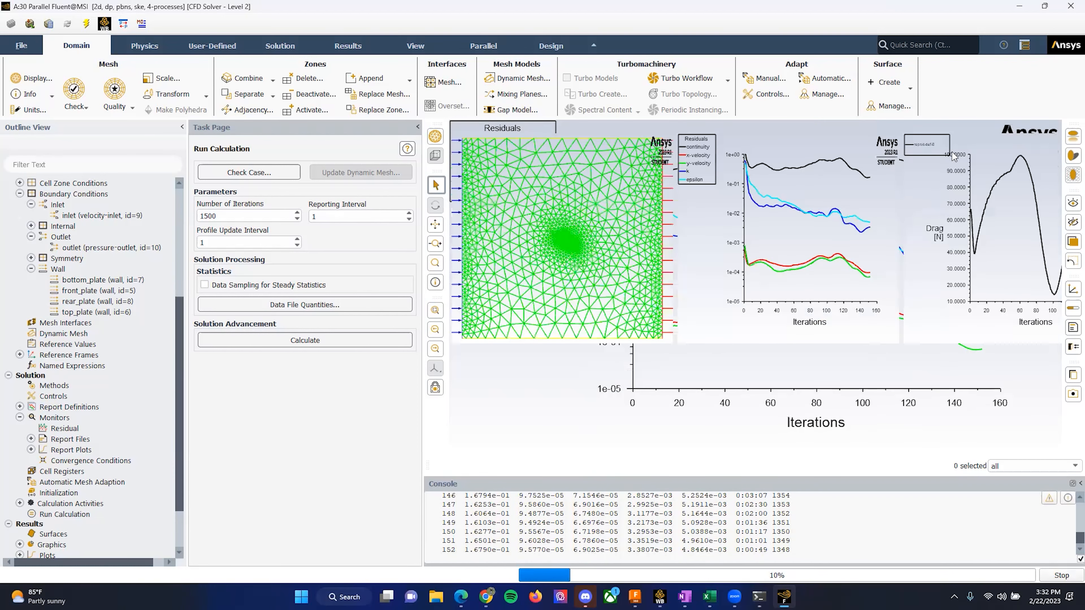
pyautogui.click(418, 127)
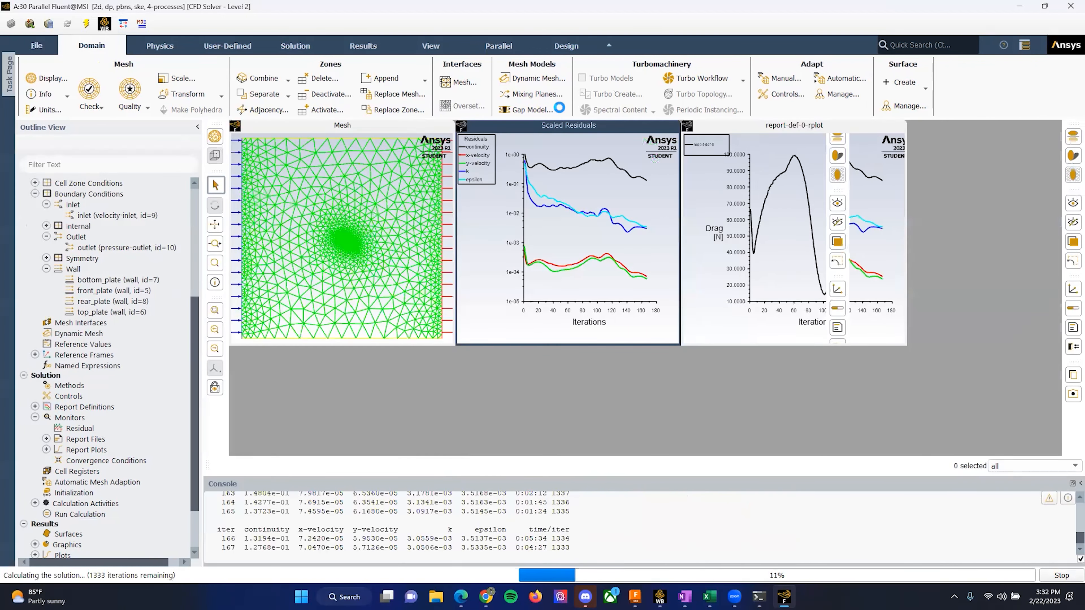
pyautogui.click(780, 126)
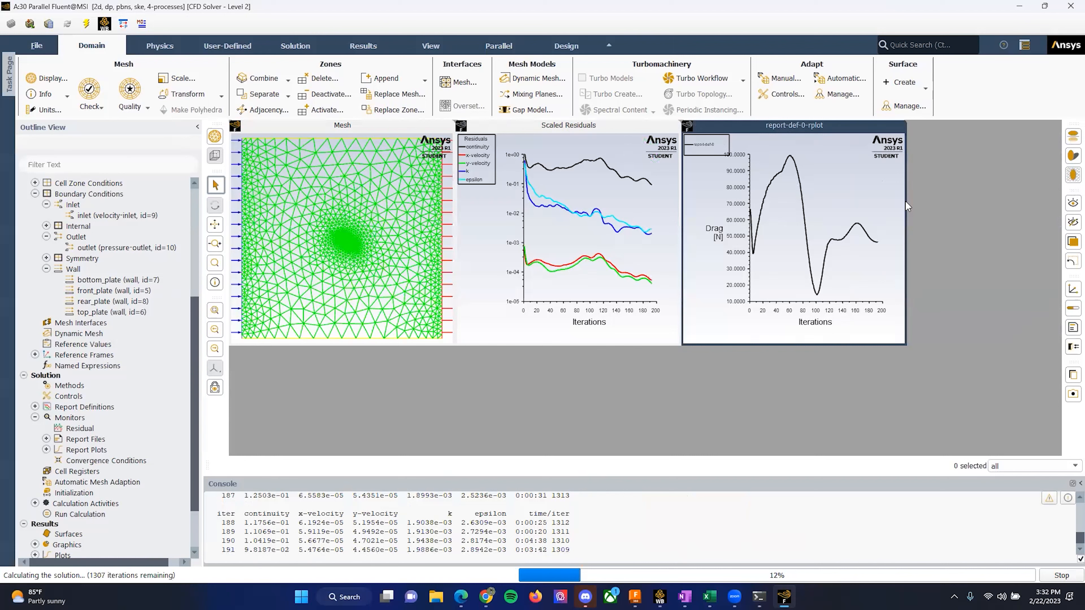
pyautogui.moveTo(819, 134); pyautogui.dragTo(971, 136)
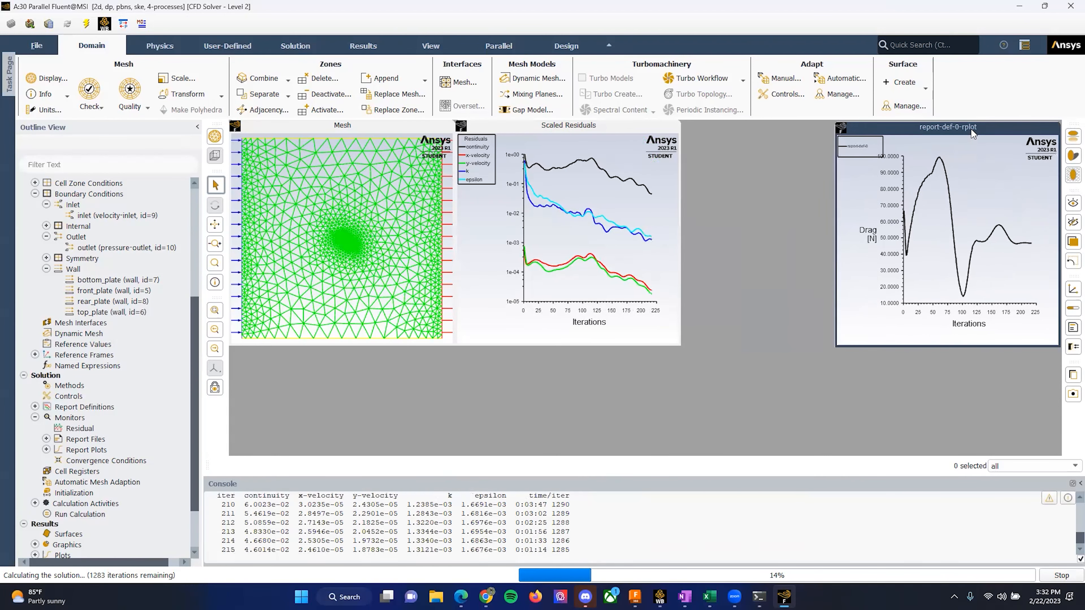
pyautogui.moveTo(681, 215); pyautogui.dragTo(831, 207)
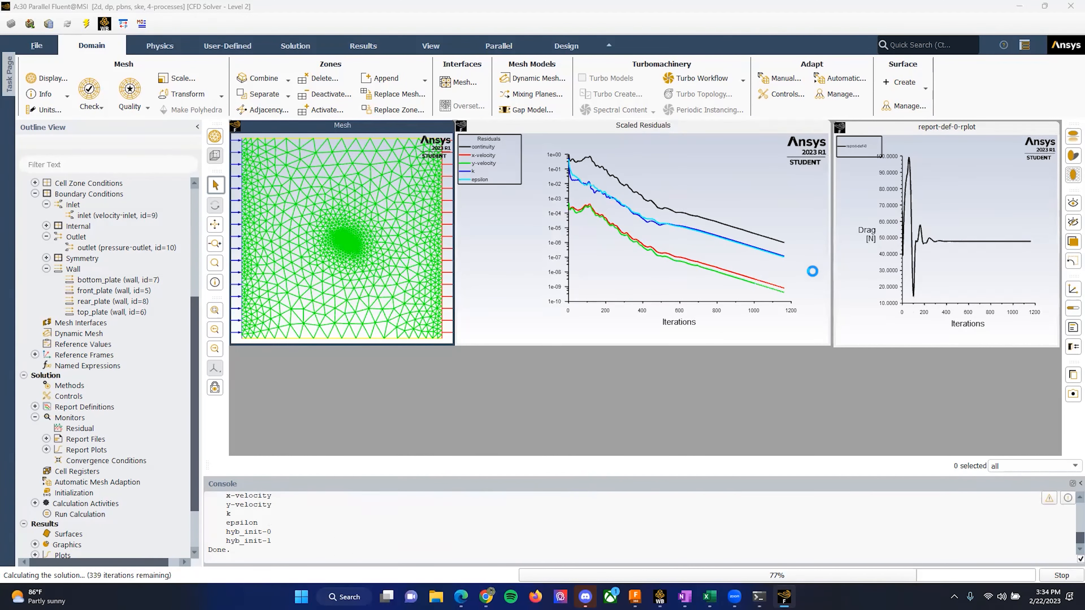
# Expand the Graphics results and return the mesh, residuals and drag windows to the tabbed layout.
pyautogui.scroll(2, 406, 550)
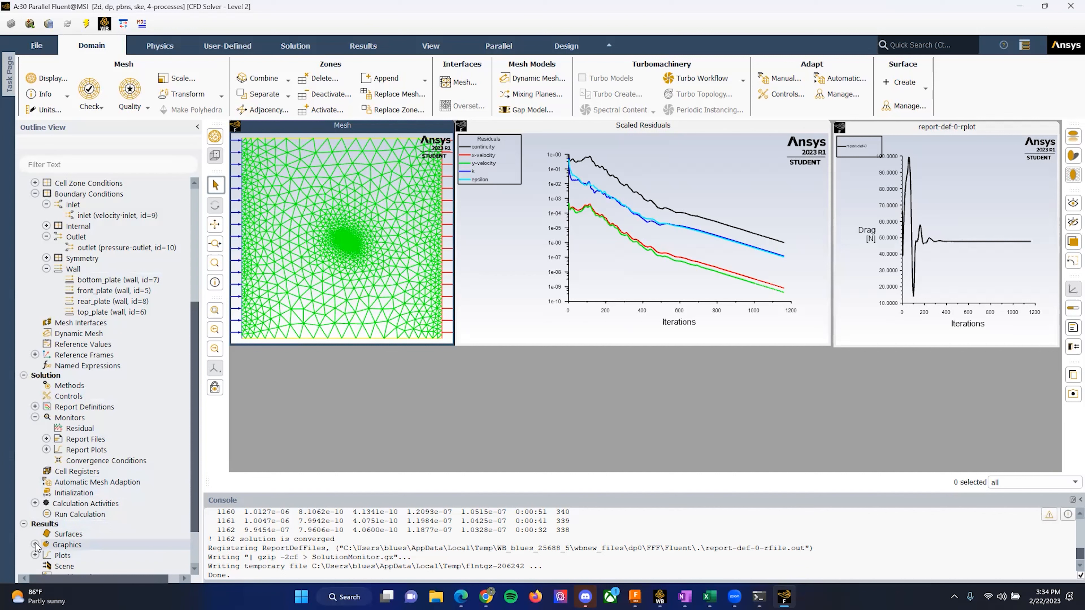
pyautogui.scroll(-2, 179, 527)
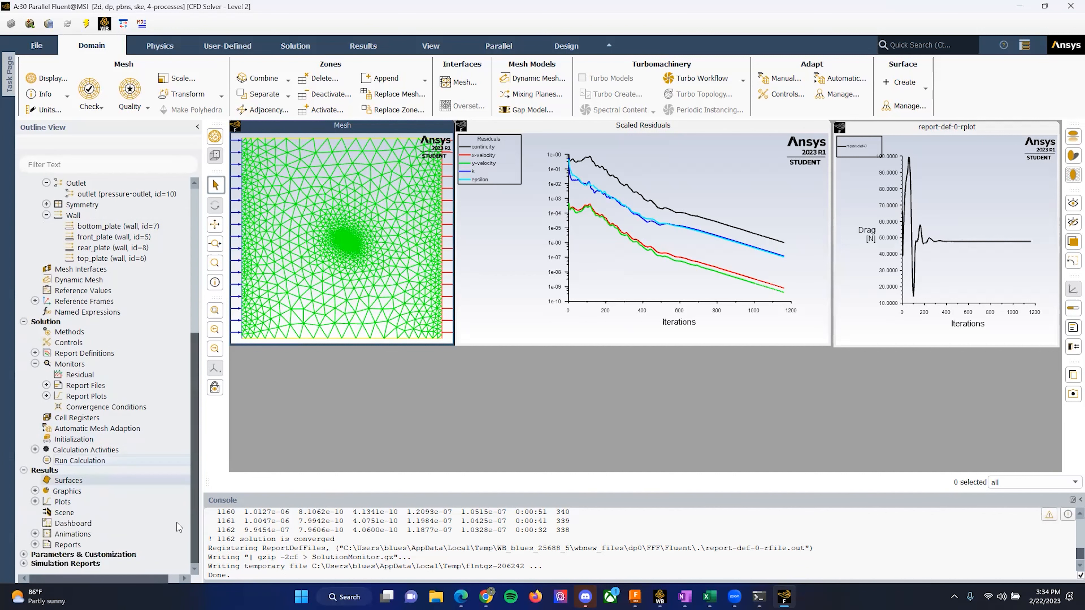
pyautogui.click(35, 491)
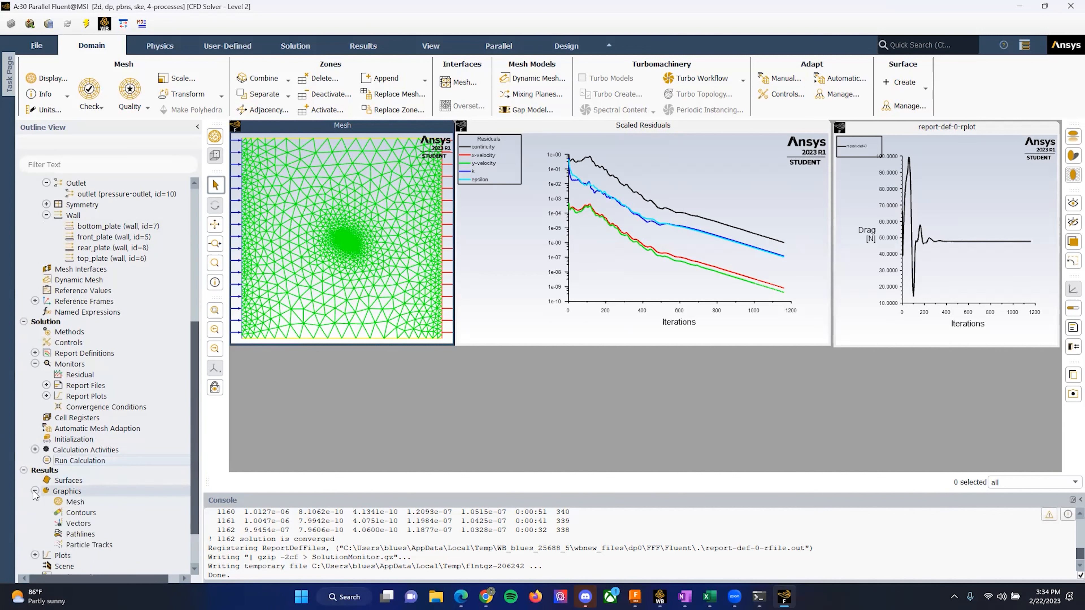
pyautogui.rightClick(632, 127)
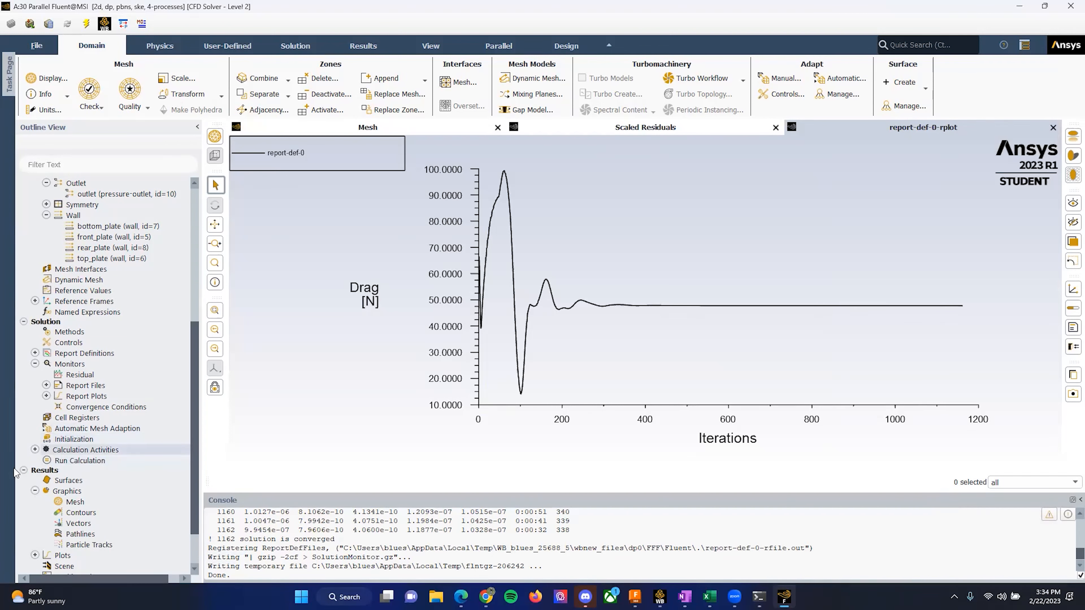
# Create and display a filled static pressure contour on all surfaces, and examine the pressure around the inclined plate.
pyautogui.doubleClick(81, 513)
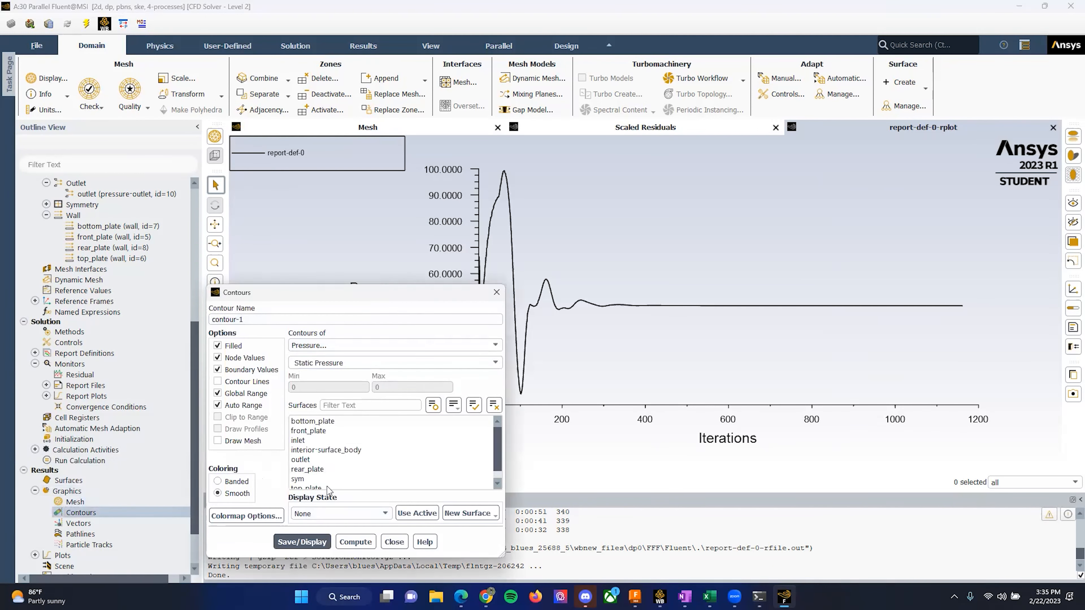
pyautogui.moveTo(312, 422); pyautogui.dragTo(384, 507)
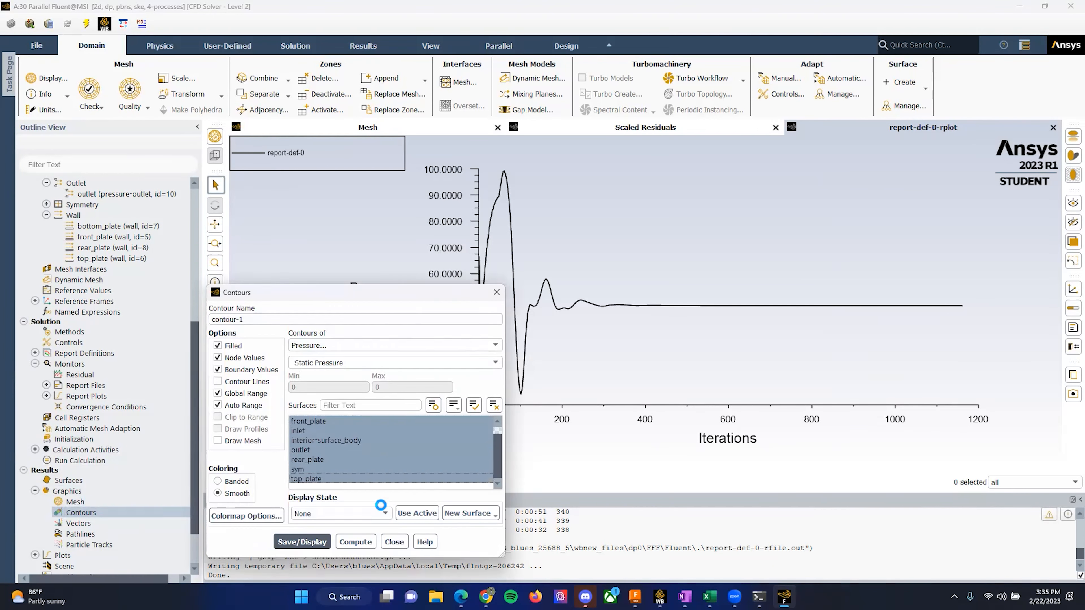
pyautogui.click(356, 542)
pyautogui.click(304, 542)
pyautogui.click(394, 542)
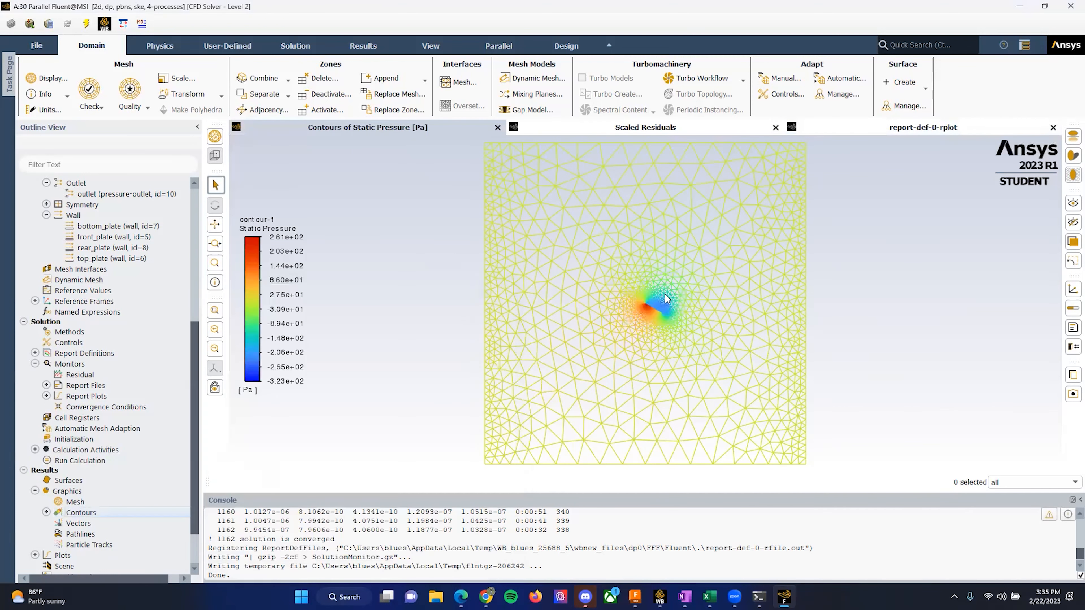
pyautogui.scroll(3, 653, 317)
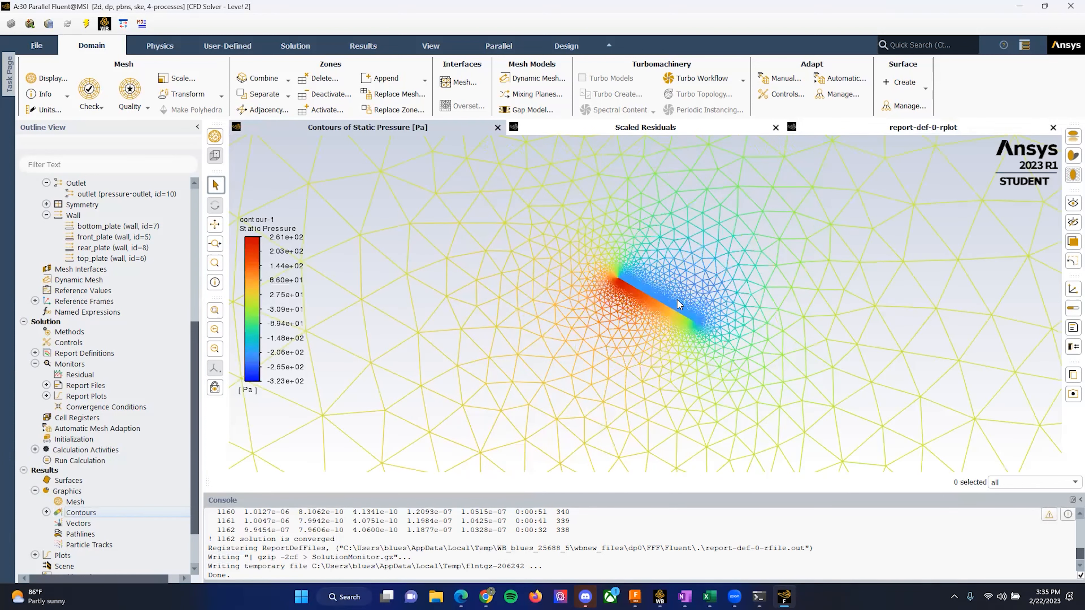
pyautogui.scroll(4, 515, 313)
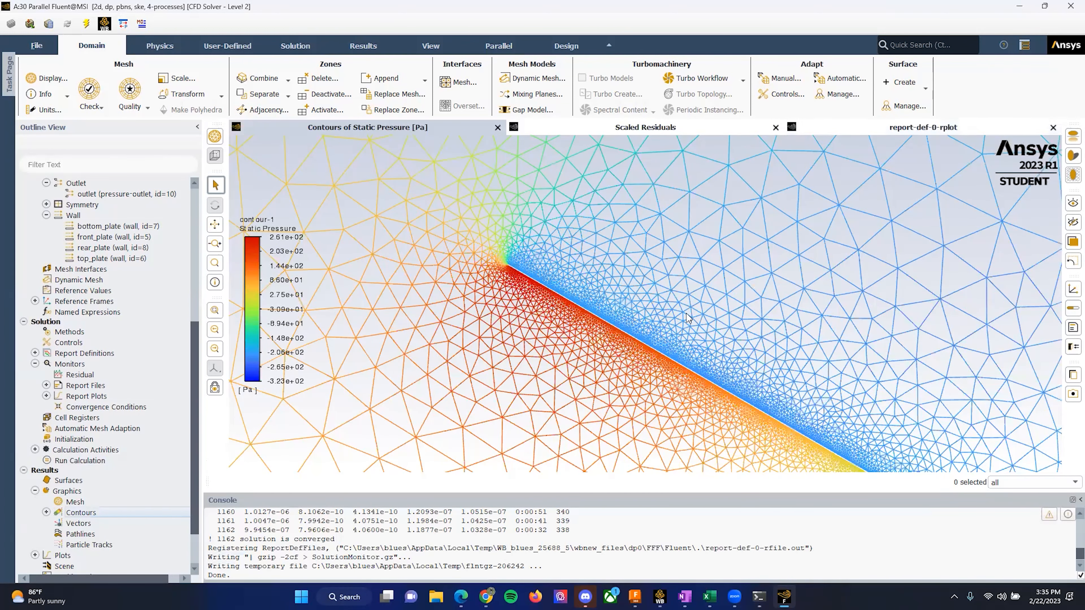
pyautogui.scroll(-3, 662, 308)
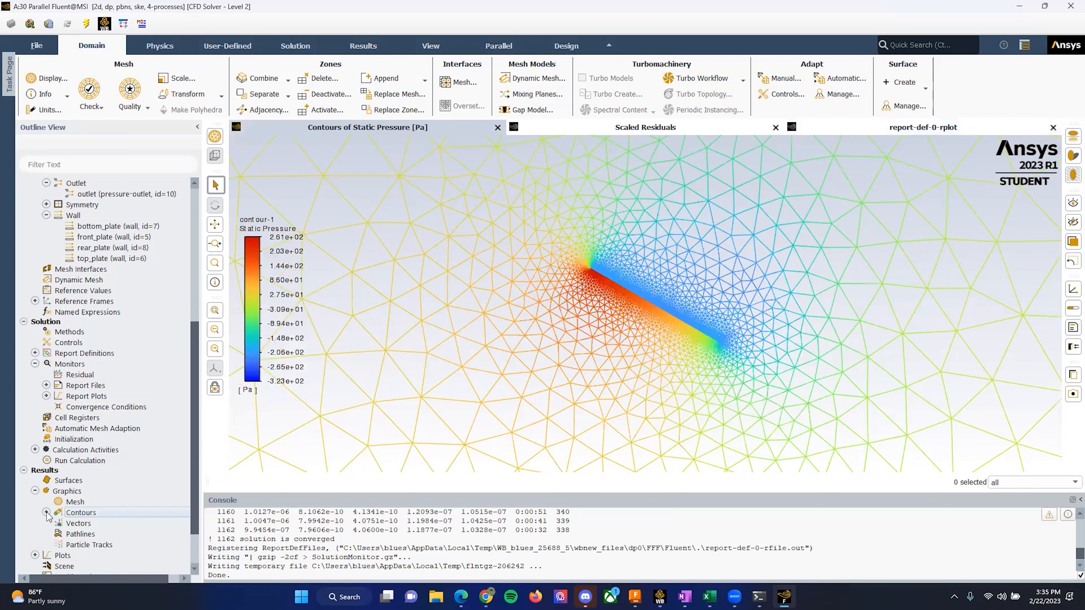
# Create and display a velocity magnitude contour, and examine the flow at the inclined plate and in its wake.
pyautogui.click(342, 348)
pyautogui.click(343, 374)
pyautogui.moveTo(358, 422); pyautogui.dragTo(355, 479)
pyautogui.click(338, 542)
pyautogui.click(318, 542)
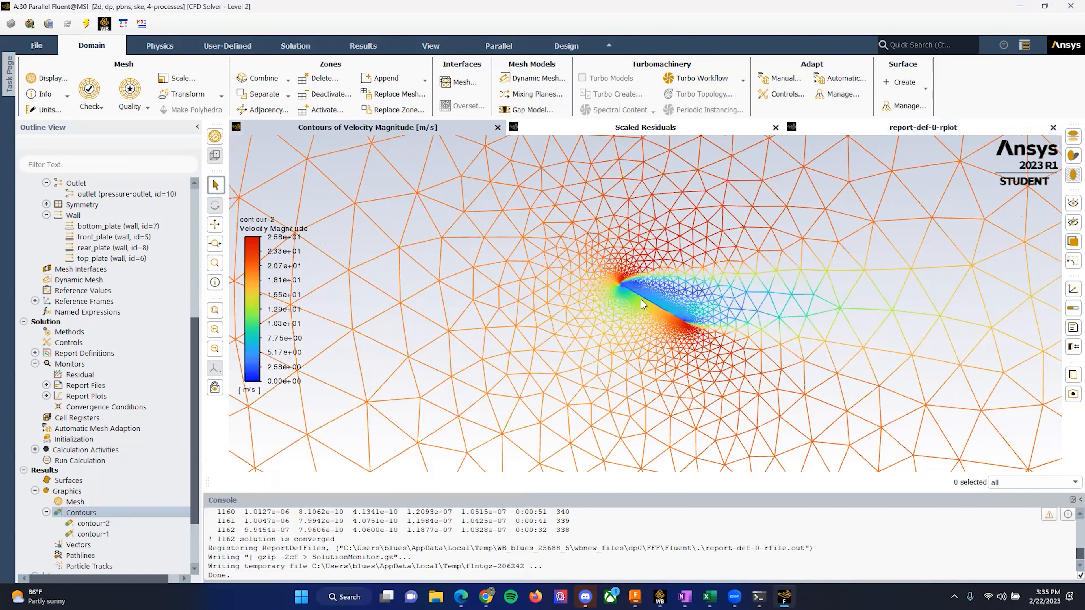
pyautogui.scroll(5, 624, 299)
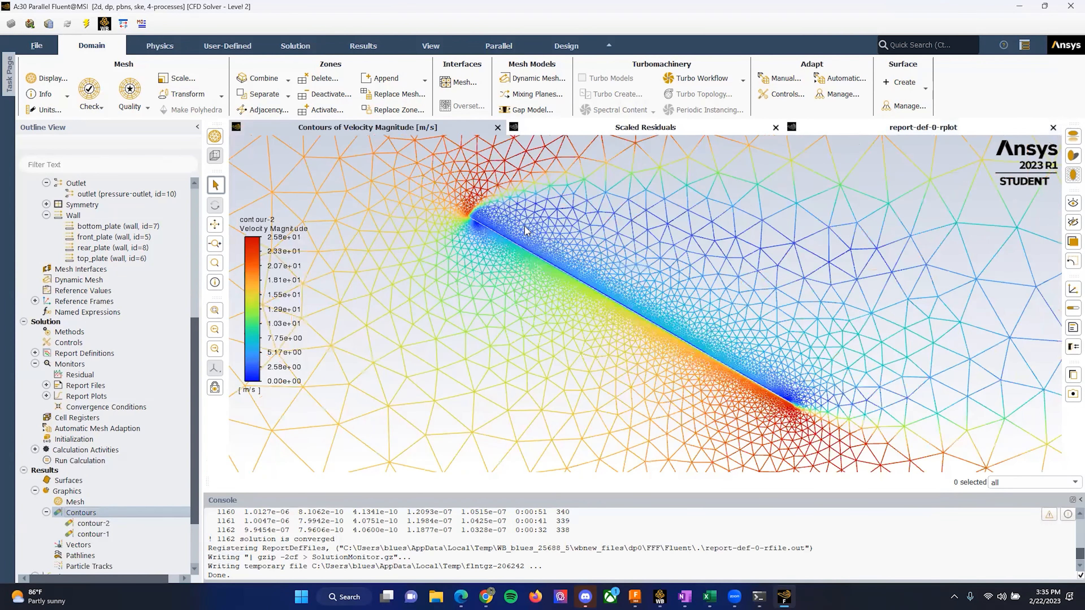
pyautogui.scroll(-4, 512, 229)
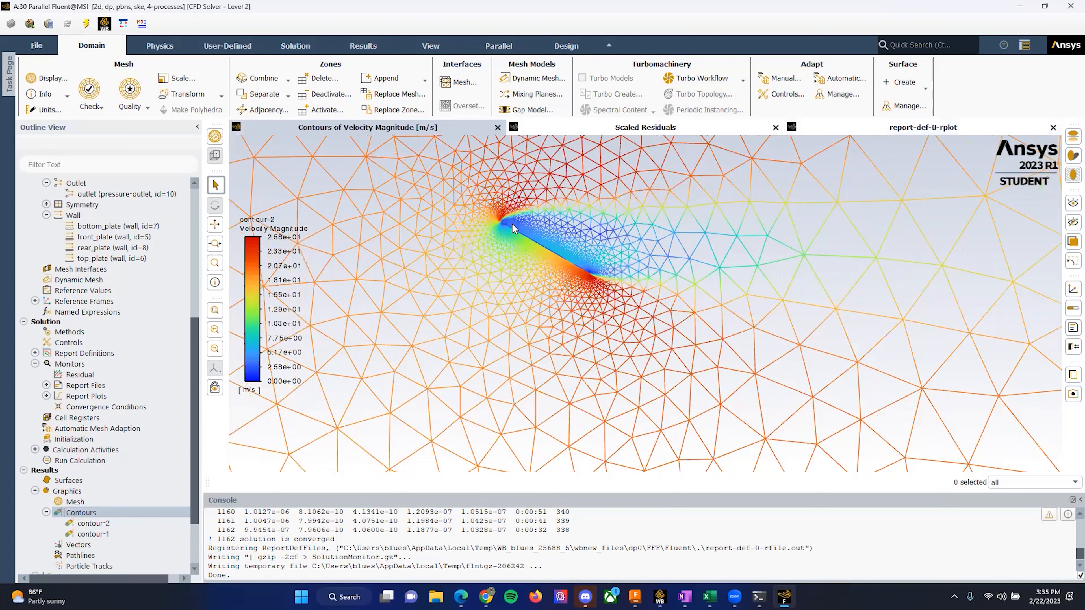
pyautogui.scroll(-5, 631, 281)
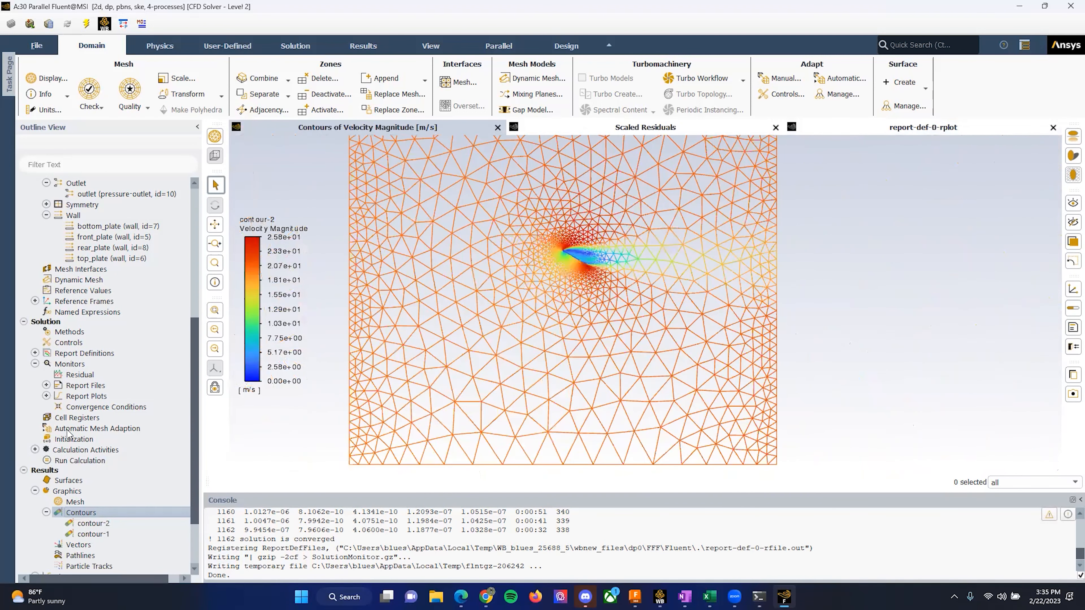
# Start a solution XY plot with X-Wall Shear Stress from Wall Fluxes as the Y axis function and top_plate as the surface.
pyautogui.scroll(-3, 104, 513)
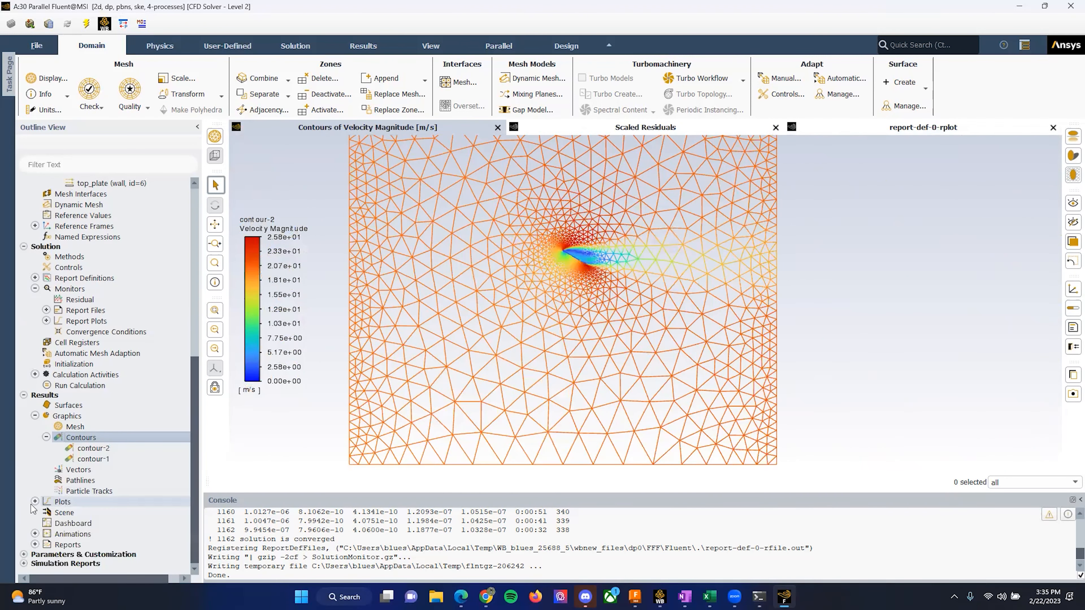
pyautogui.click(36, 503)
pyautogui.scroll(-3, 87, 467)
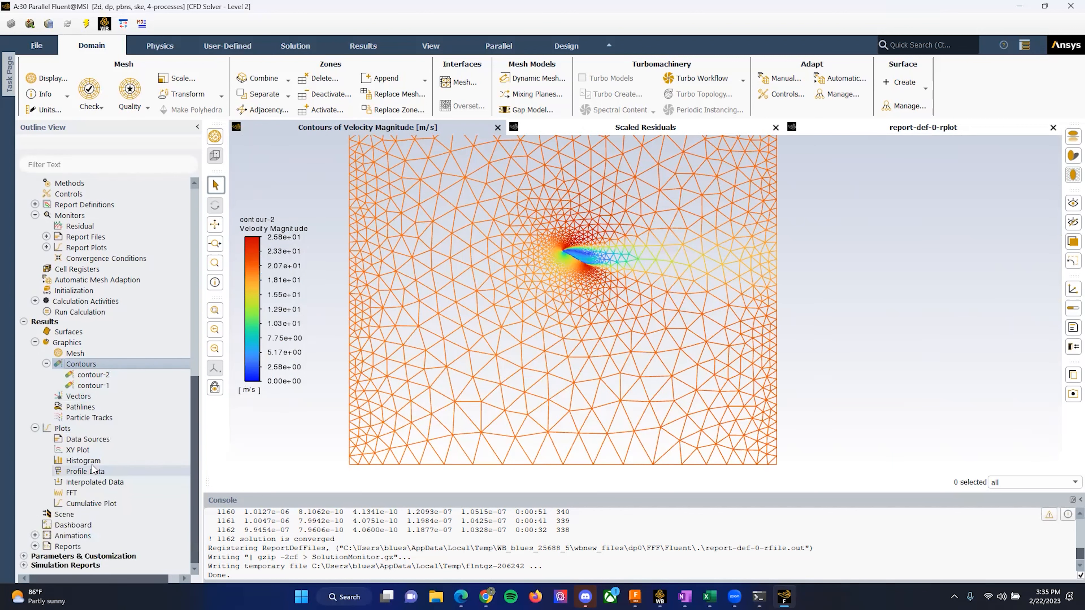
pyautogui.doubleClick(92, 451)
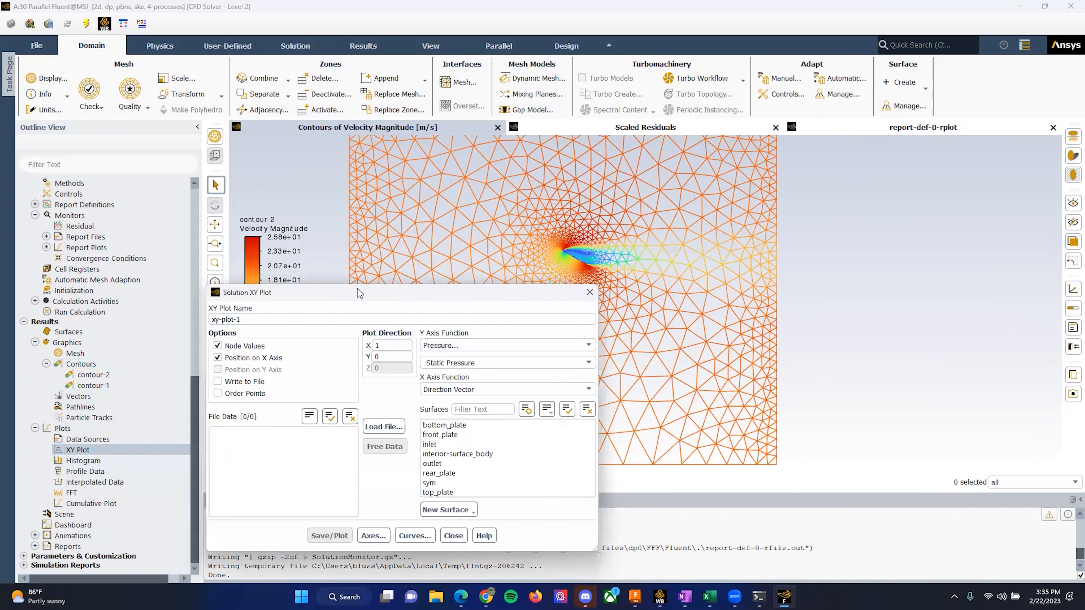
pyautogui.click(487, 347)
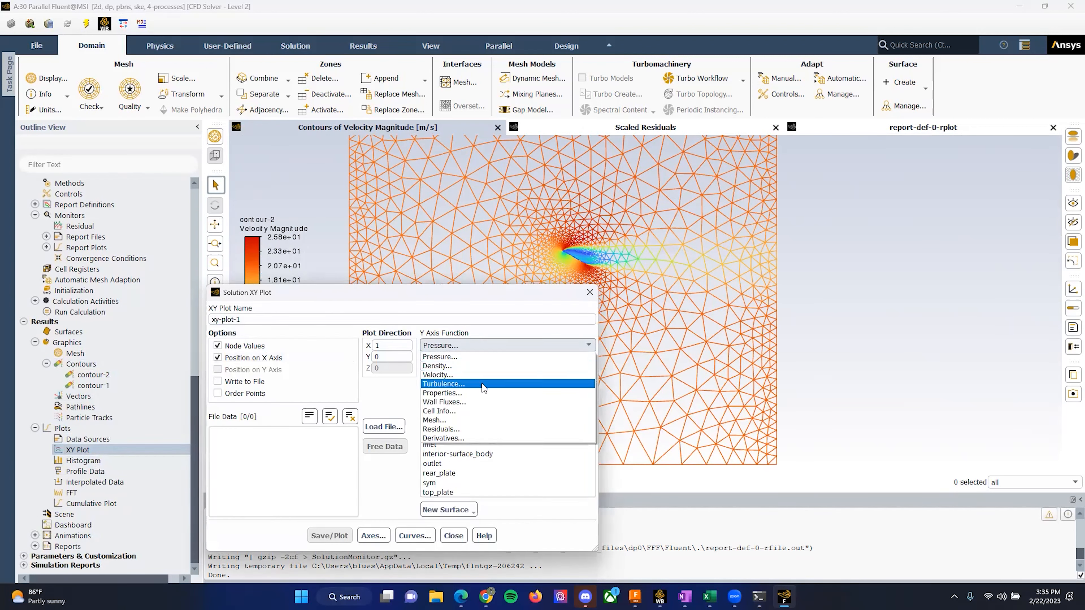
pyautogui.click(482, 401)
pyautogui.click(481, 363)
pyautogui.click(478, 383)
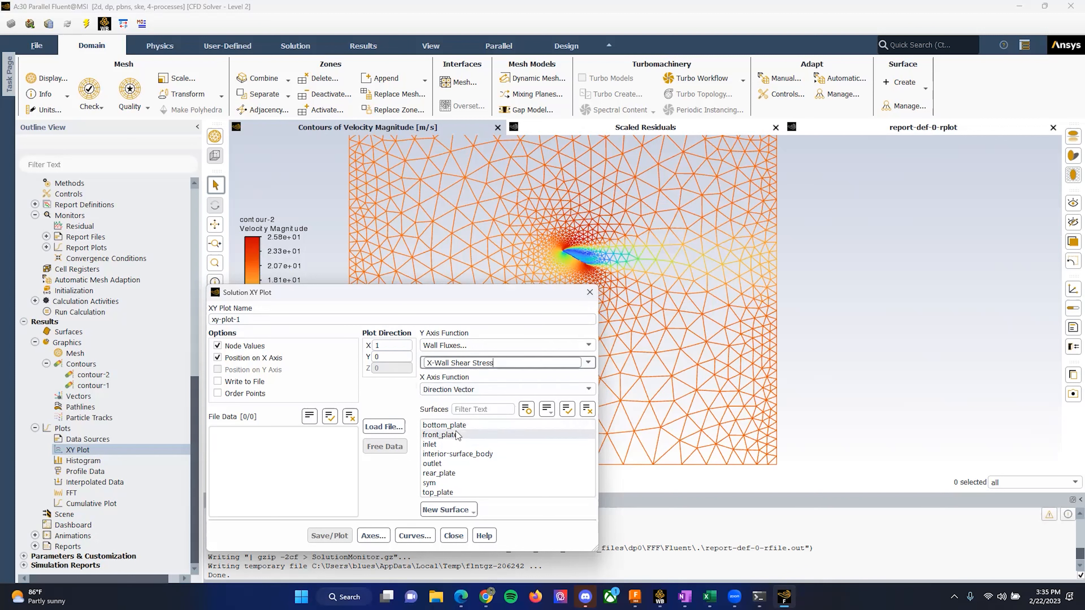
pyautogui.click(452, 493)
# Try to plot the wall shear stress on top_plate with Curve Length as the X axis function.
pyautogui.click(587, 389)
pyautogui.click(478, 413)
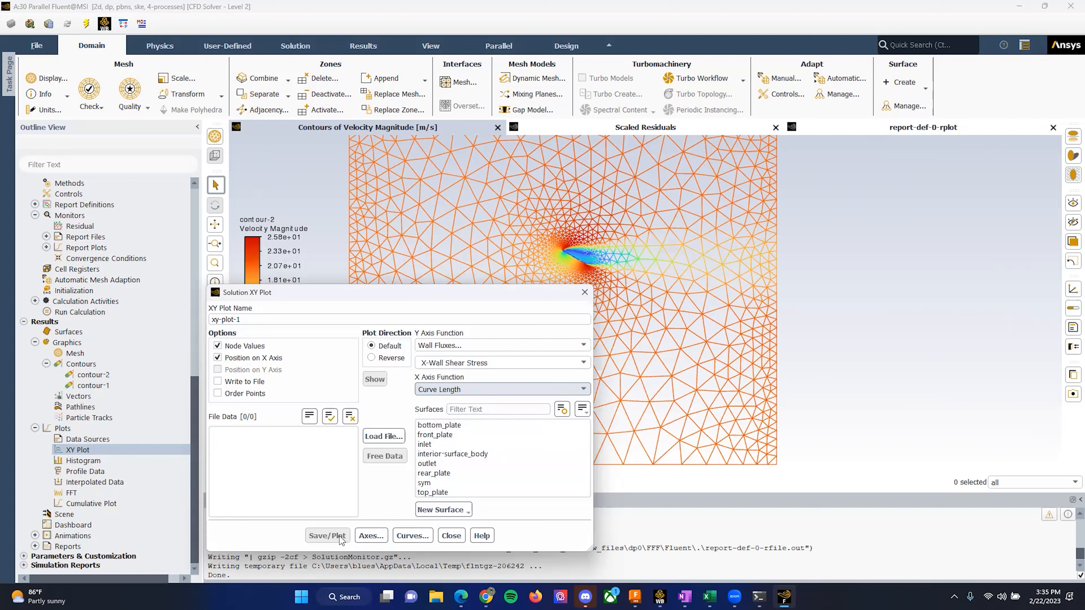
pyautogui.click(432, 493)
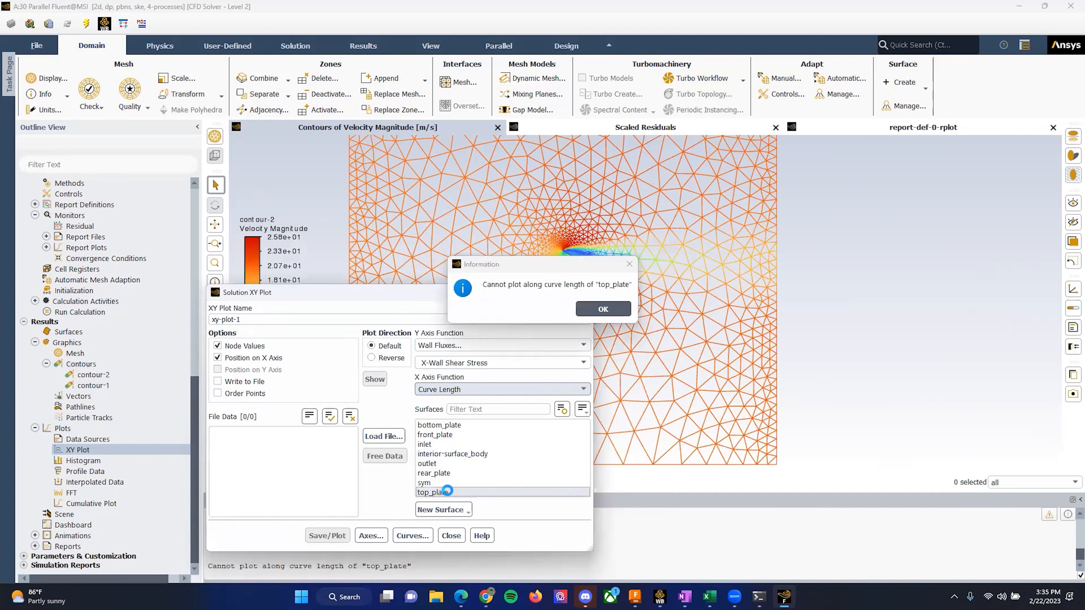
pyautogui.click(606, 312)
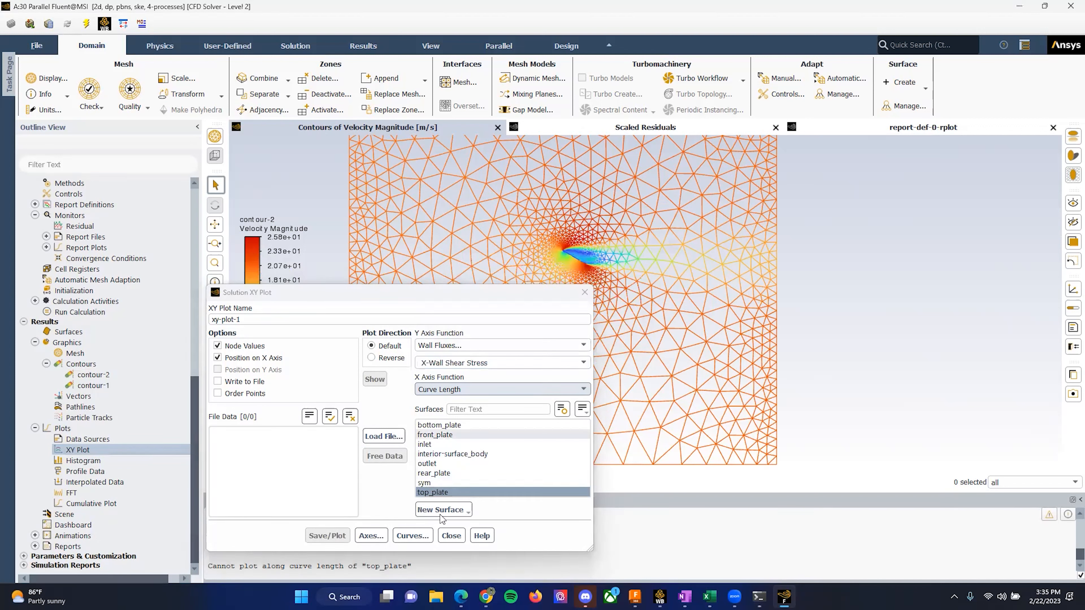
# Create a line surface from the origin to the end point x1 0.866 m, y1 0.5 m.
pyautogui.click(466, 513)
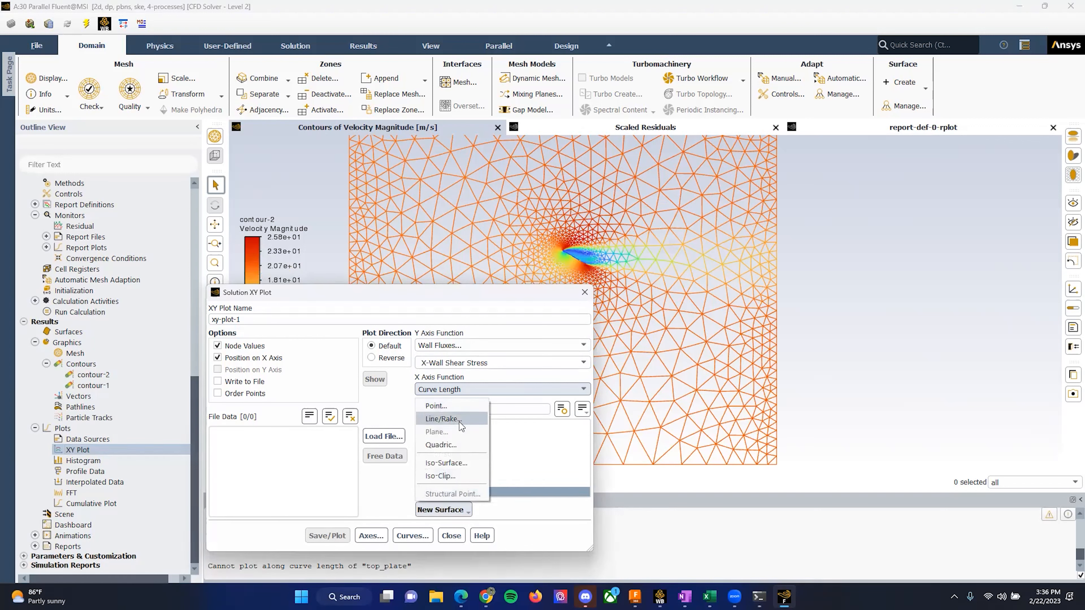
pyautogui.click(461, 420)
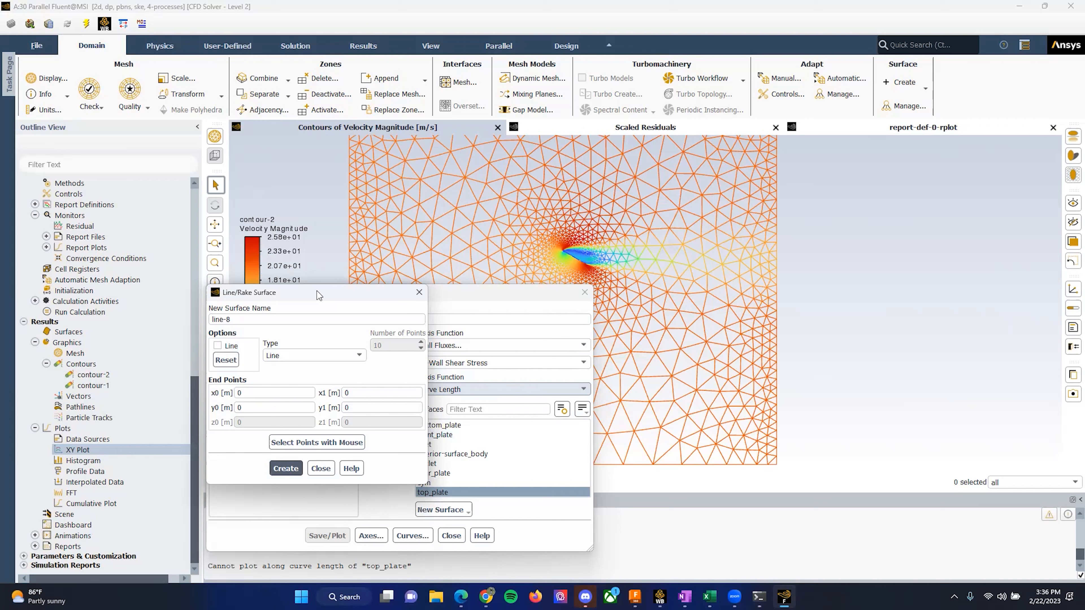
pyautogui.moveTo(317, 291); pyautogui.dragTo(340, 142)
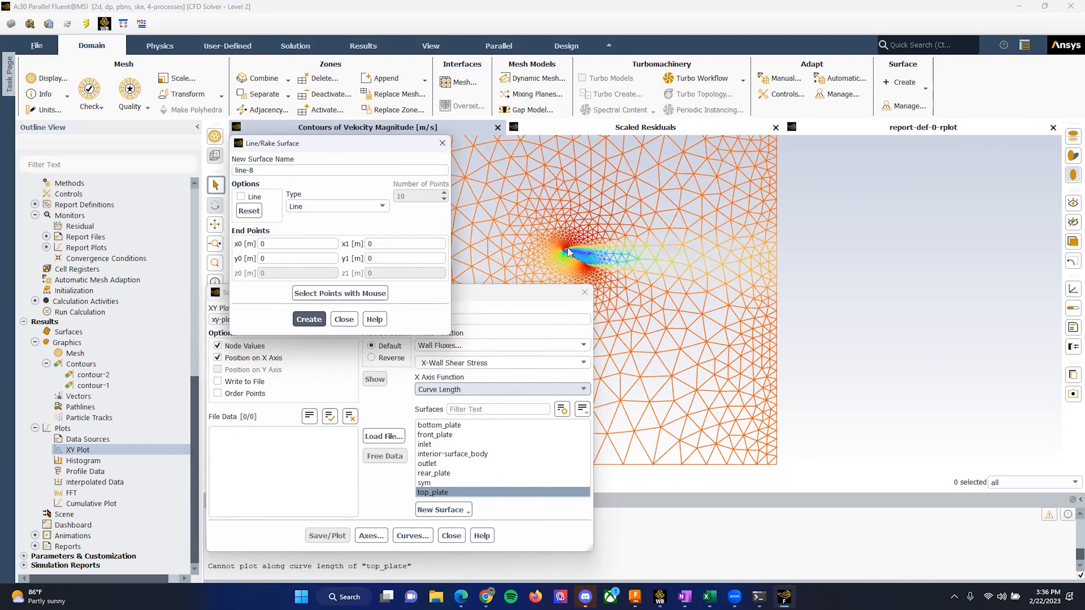
pyautogui.scroll(2, 546, 249)
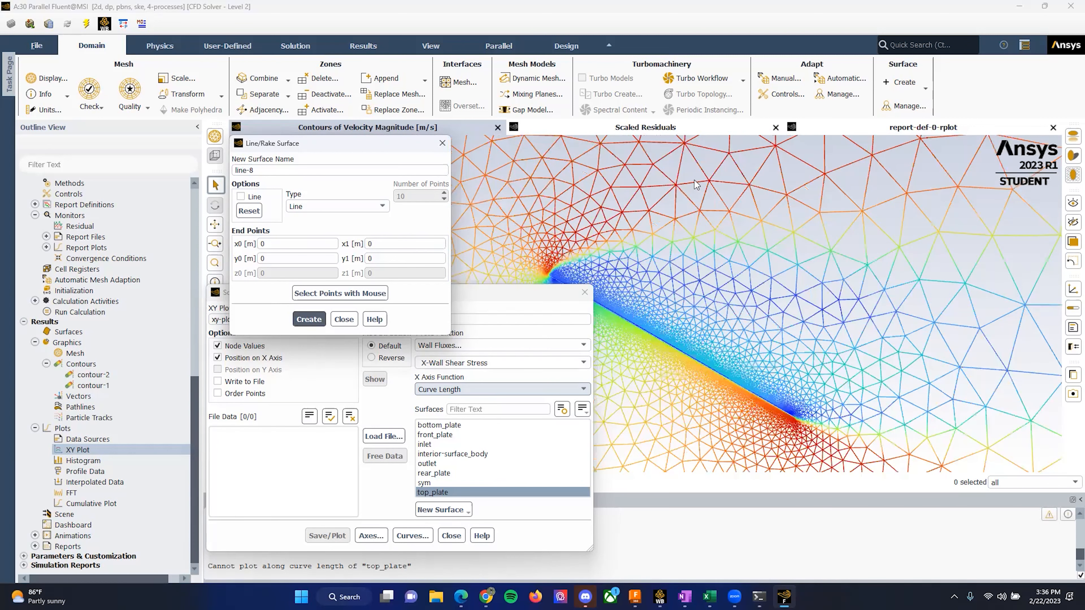
pyautogui.scroll(1, 636, 238)
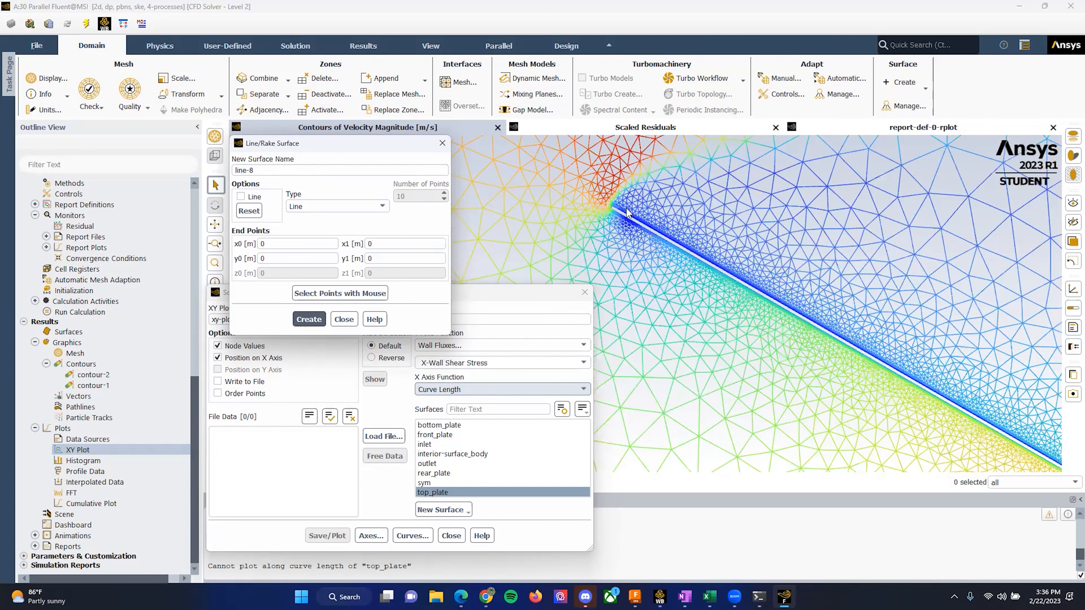
pyautogui.scroll(1, 626, 215)
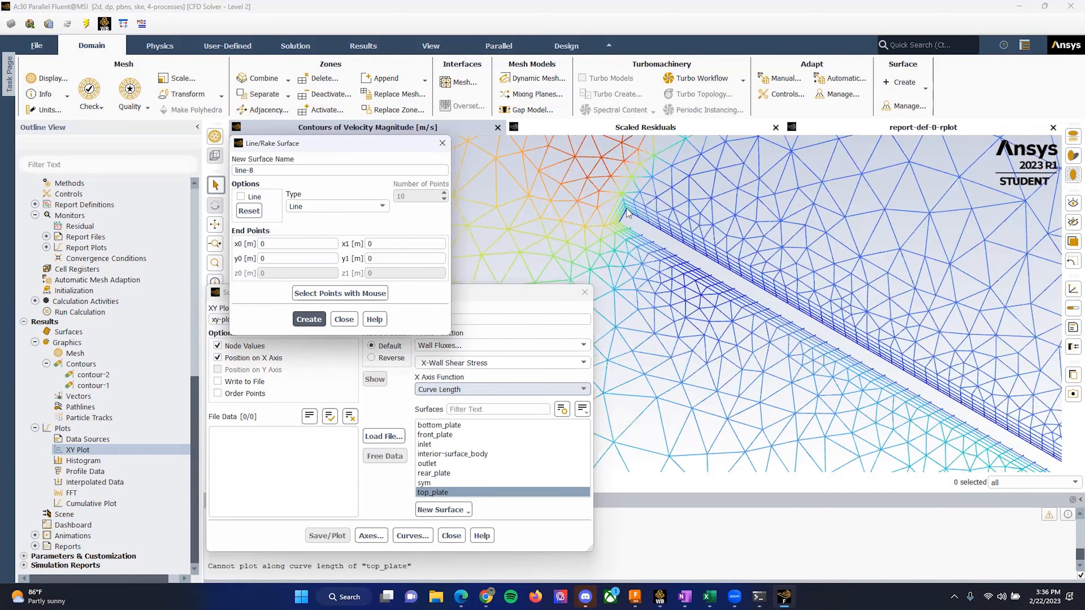
pyautogui.scroll(1, 627, 216)
pyautogui.scroll(-2, 627, 216)
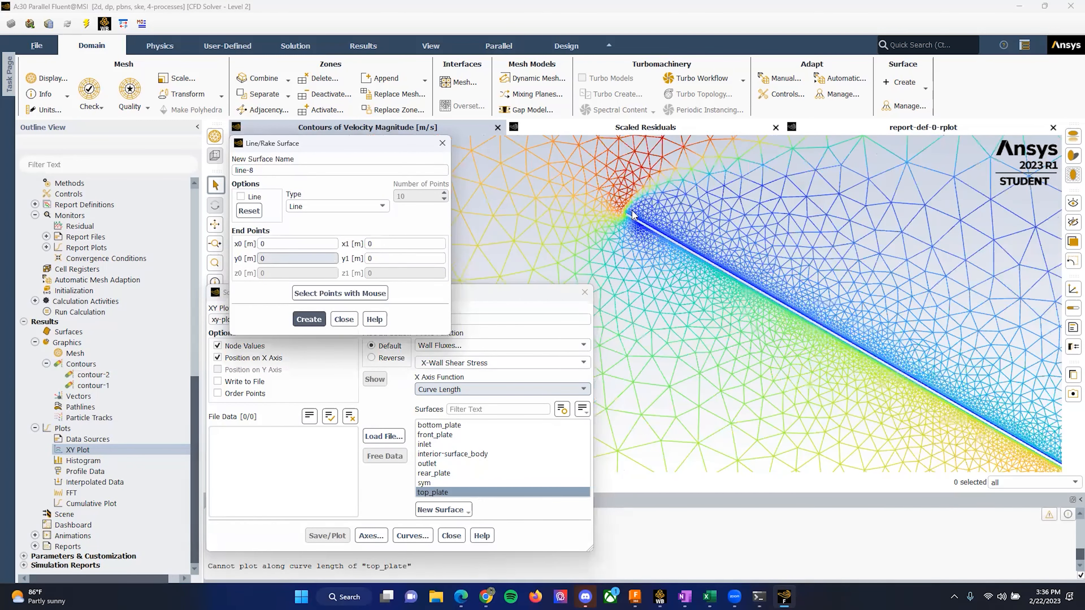
pyautogui.scroll(-2, 787, 285)
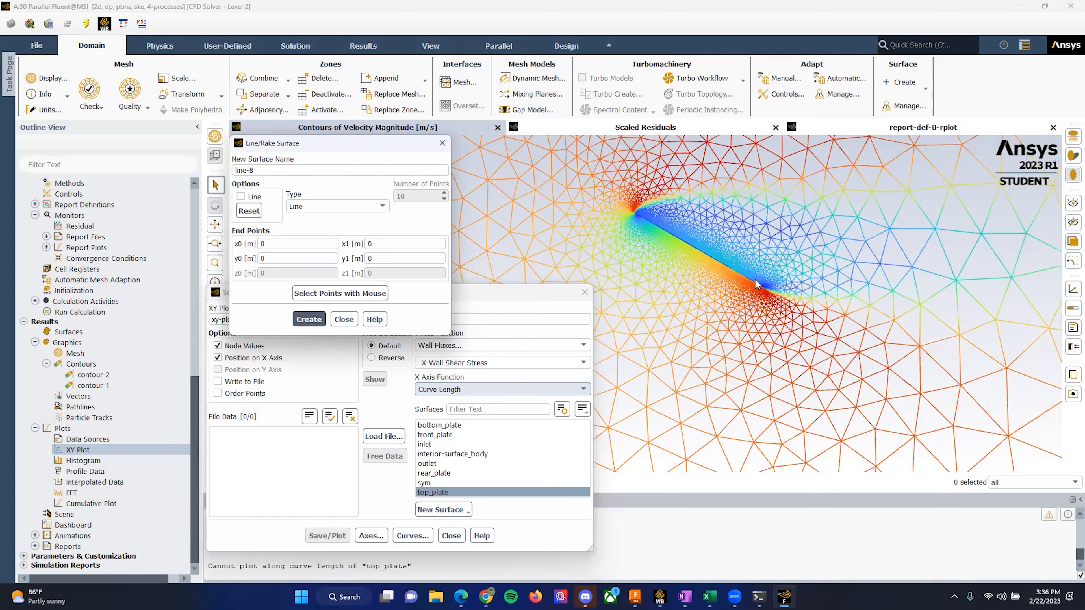
pyautogui.scroll(2, 760, 304)
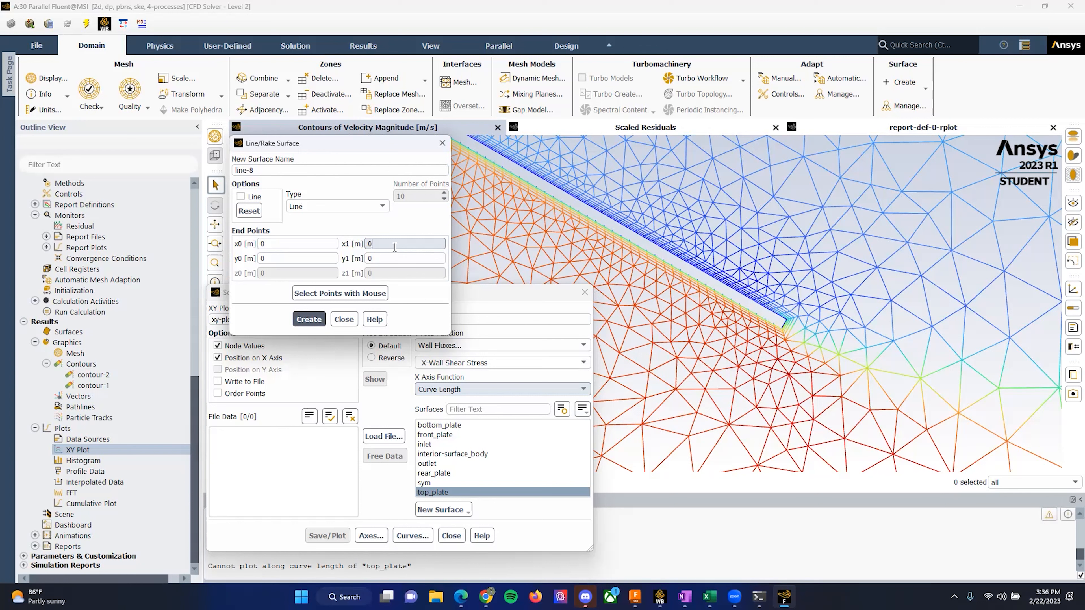
pyautogui.click(414, 242)
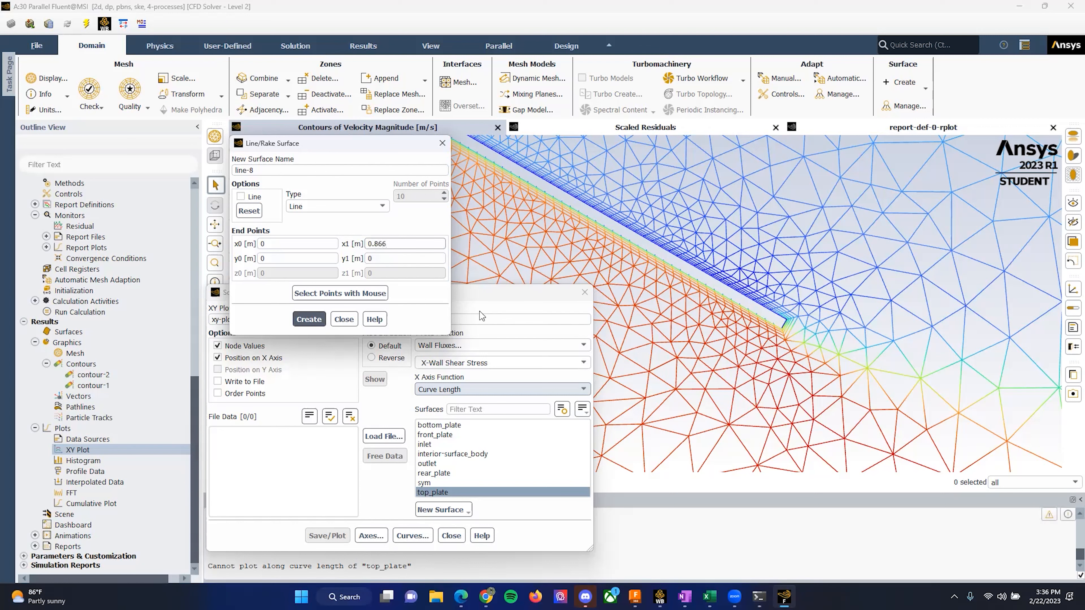
pyautogui.click(384, 258)
pyautogui.write('0.5')
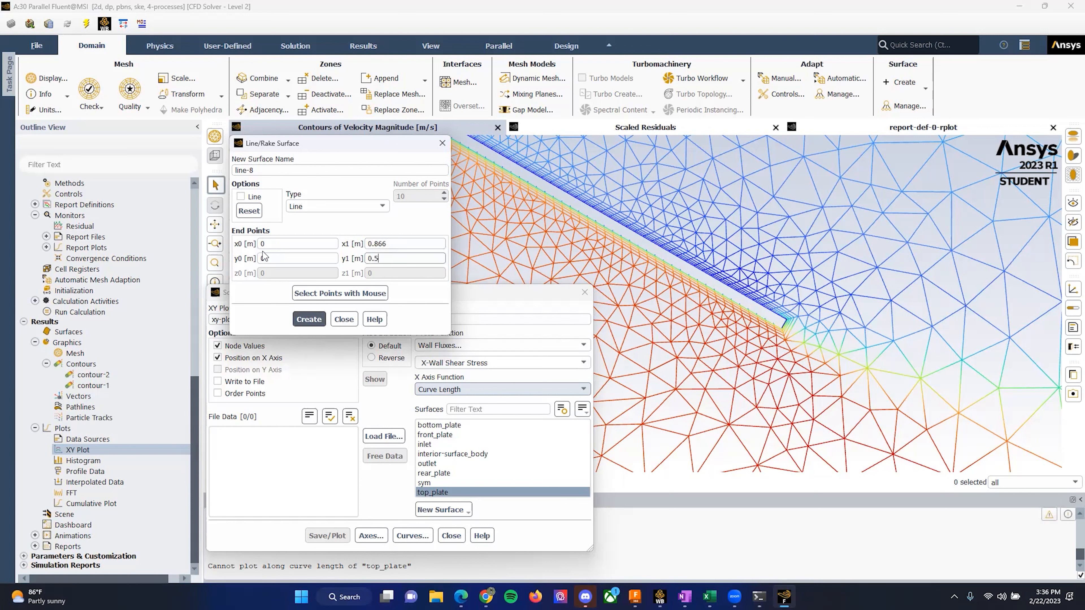
pyautogui.click(309, 320)
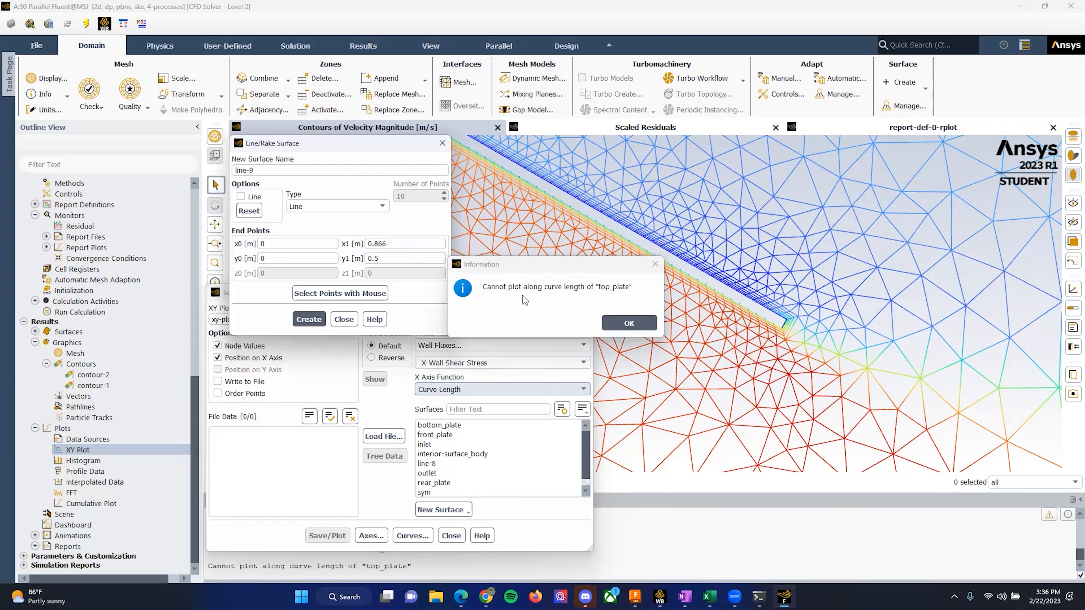
pyautogui.click(629, 324)
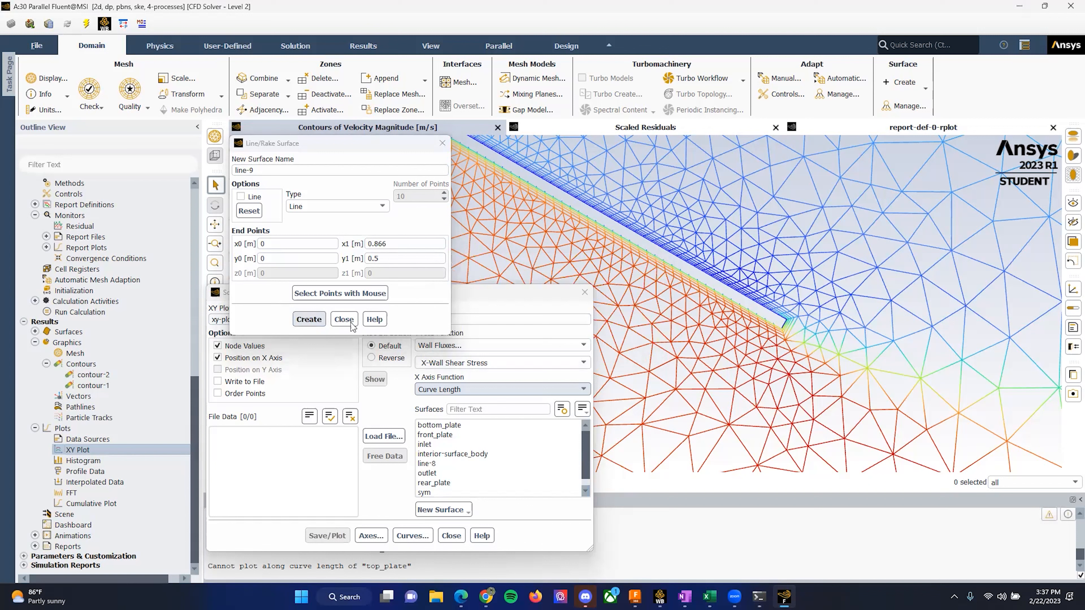
# Try to use the new line surface for the curve-length plot, and close the line surface settings.
pyautogui.doubleClick(454, 467)
pyautogui.click(629, 320)
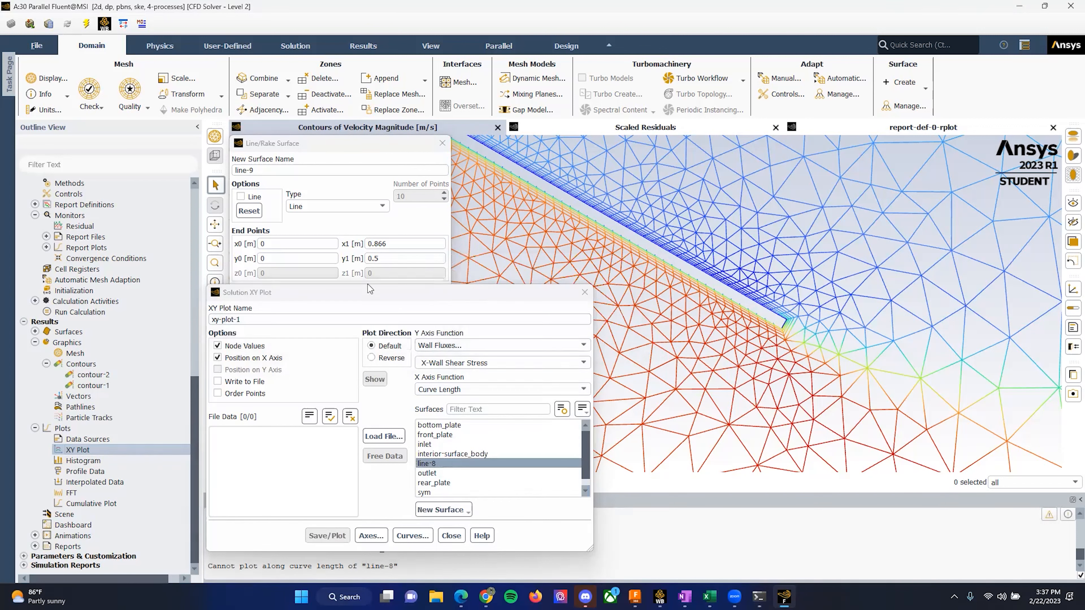
pyautogui.click(343, 142)
pyautogui.click(345, 321)
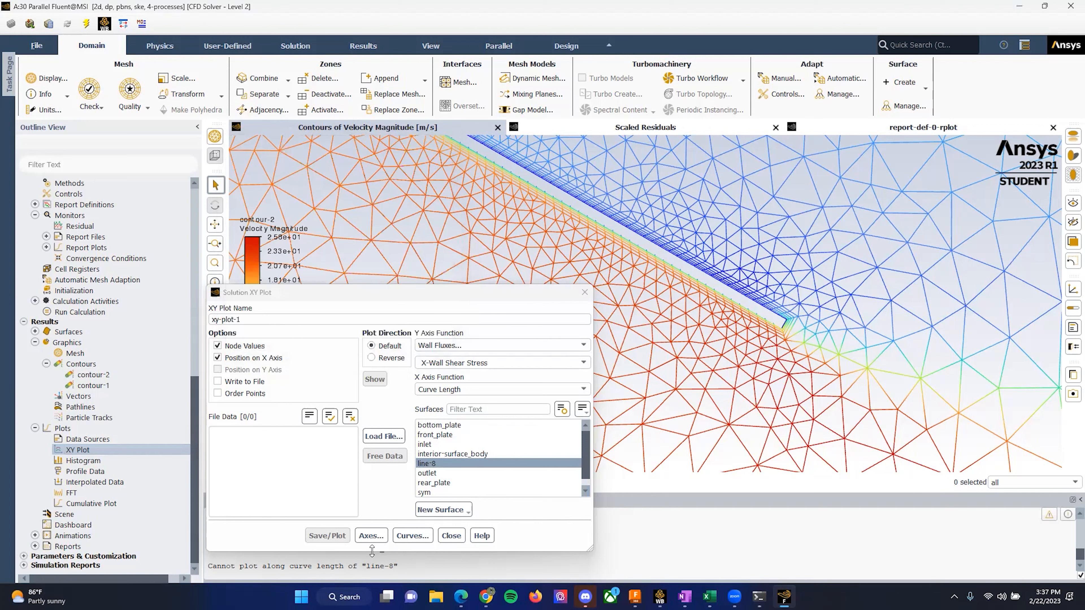
# Check the XY plot's axis settings and curve style settings without changing them.
pyautogui.click(378, 540)
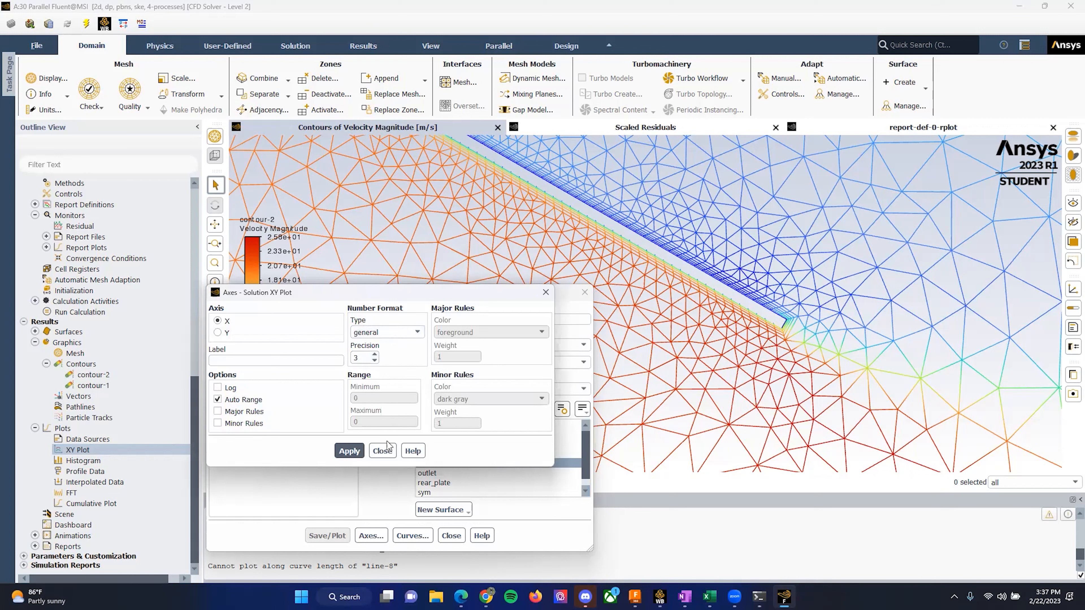
pyautogui.click(383, 451)
pyautogui.click(413, 535)
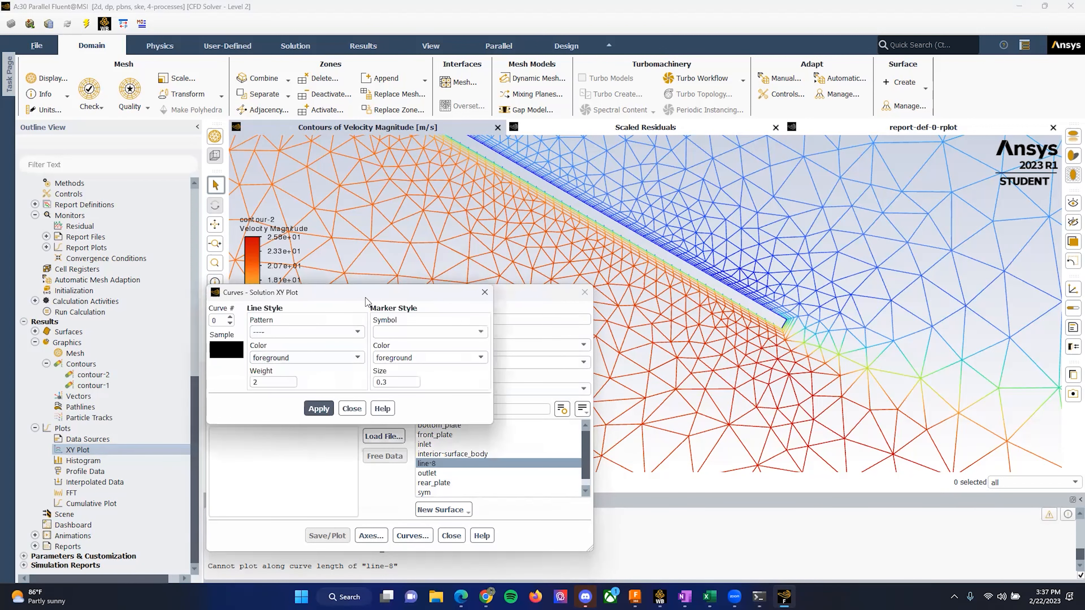
pyautogui.moveTo(373, 292); pyautogui.dragTo(394, 236)
pyautogui.click(372, 353)
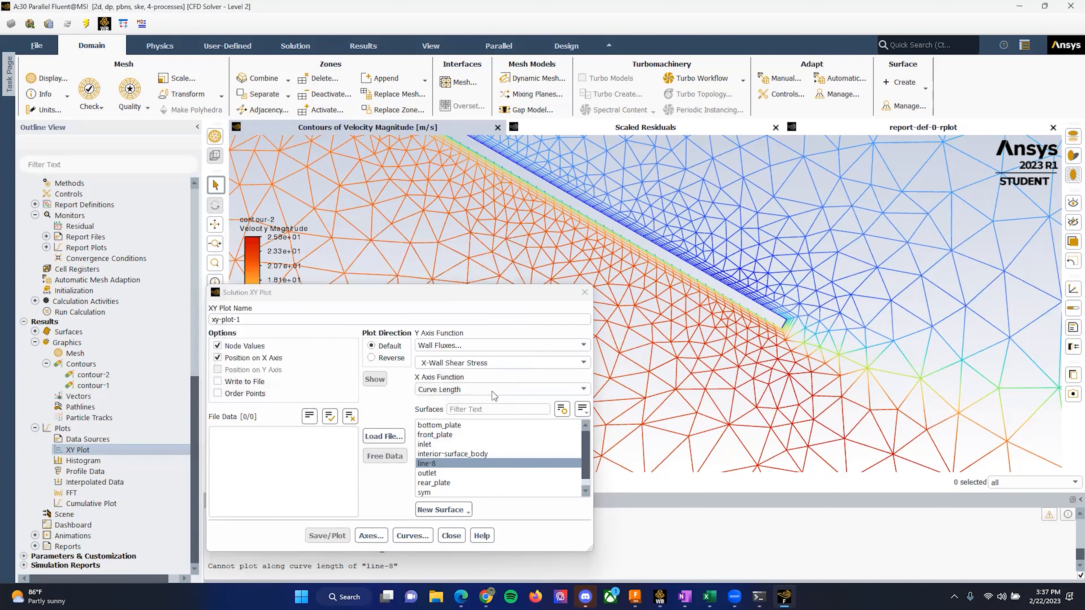
# Set the X axis function back to Direction Vector, plot X-wall shear stress for top_plate and uncover the graph.
pyautogui.click(495, 389)
pyautogui.click(491, 400)
pyautogui.click(330, 535)
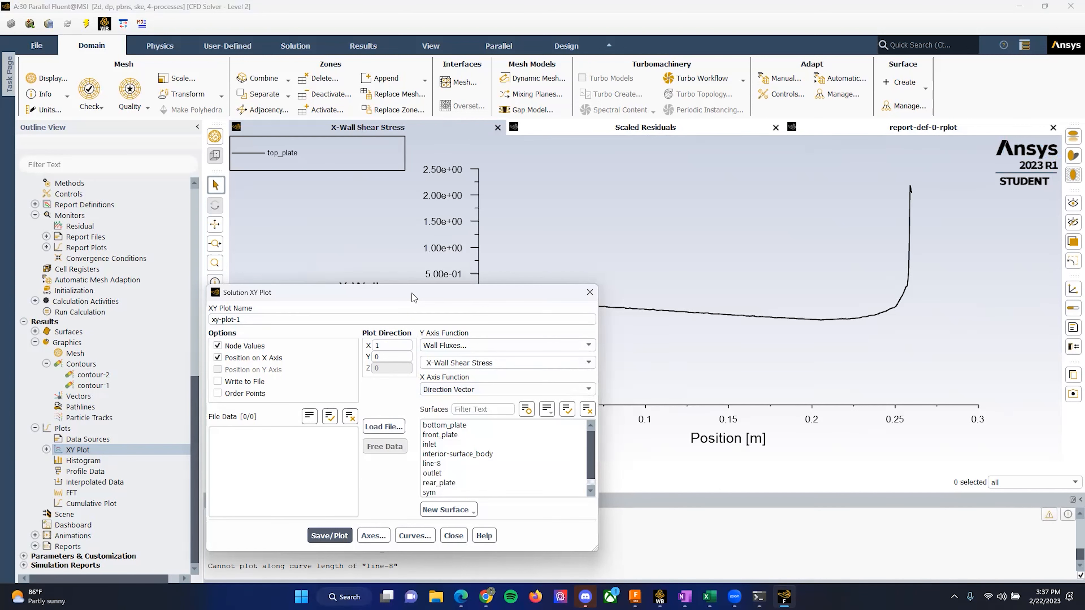
pyautogui.moveTo(412, 294); pyautogui.dragTo(231, 210)
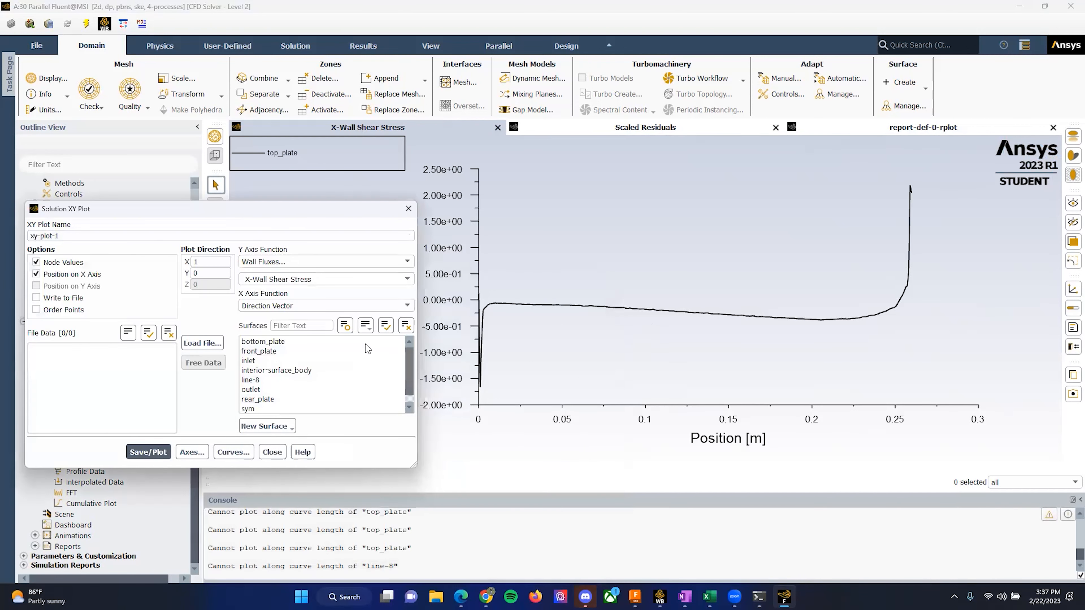
# Try to plot X-wall shear stress along Curve Length for line-8 and top_plate, and close the XY plot settings.
pyautogui.click(343, 307)
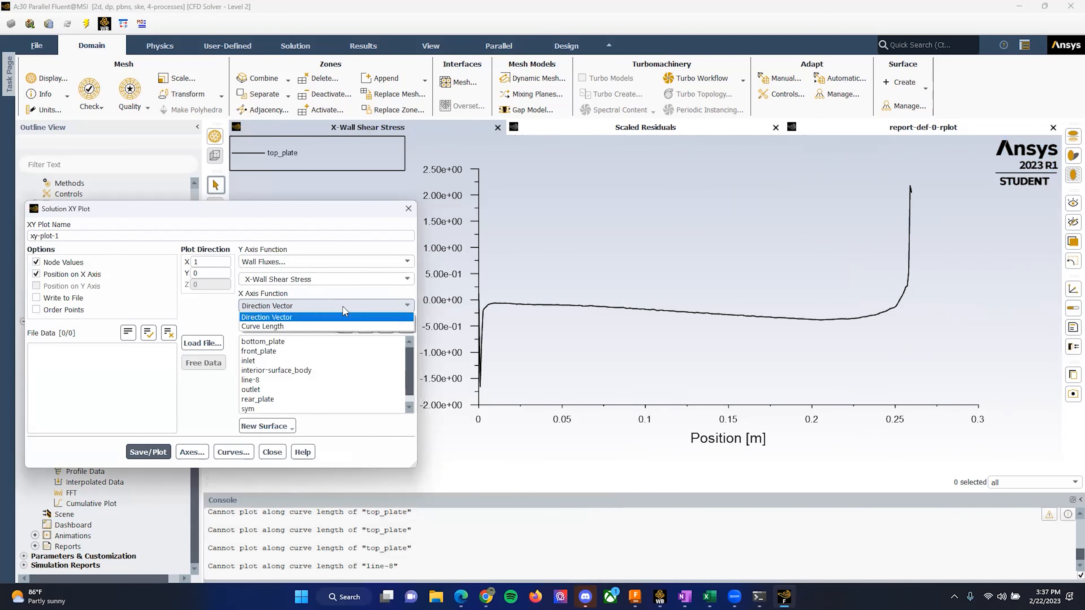
pyautogui.click(272, 325)
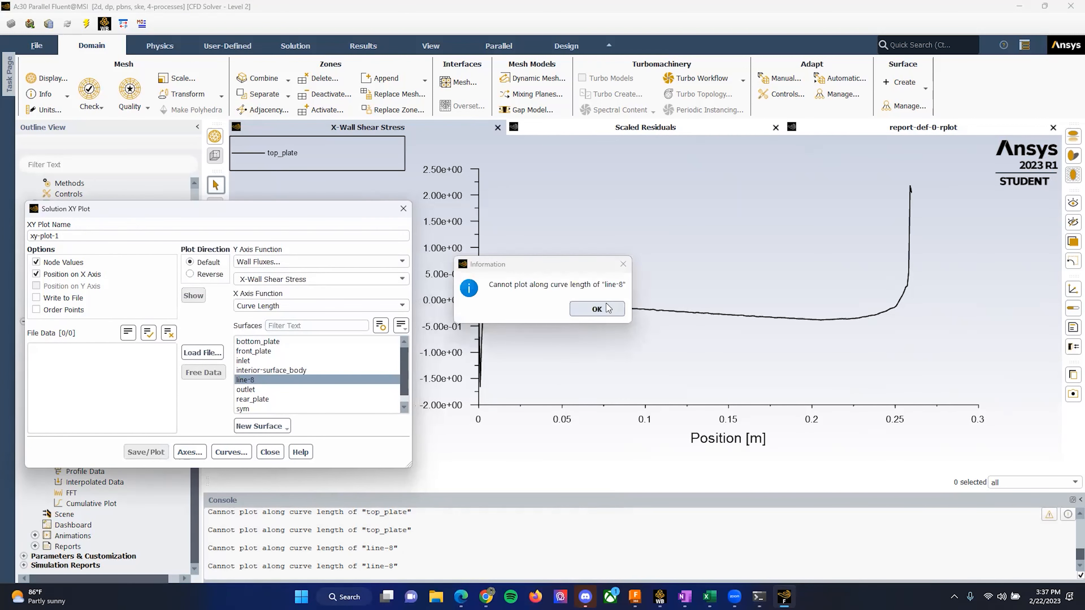
pyautogui.click(596, 309)
pyautogui.scroll(-1, 297, 400)
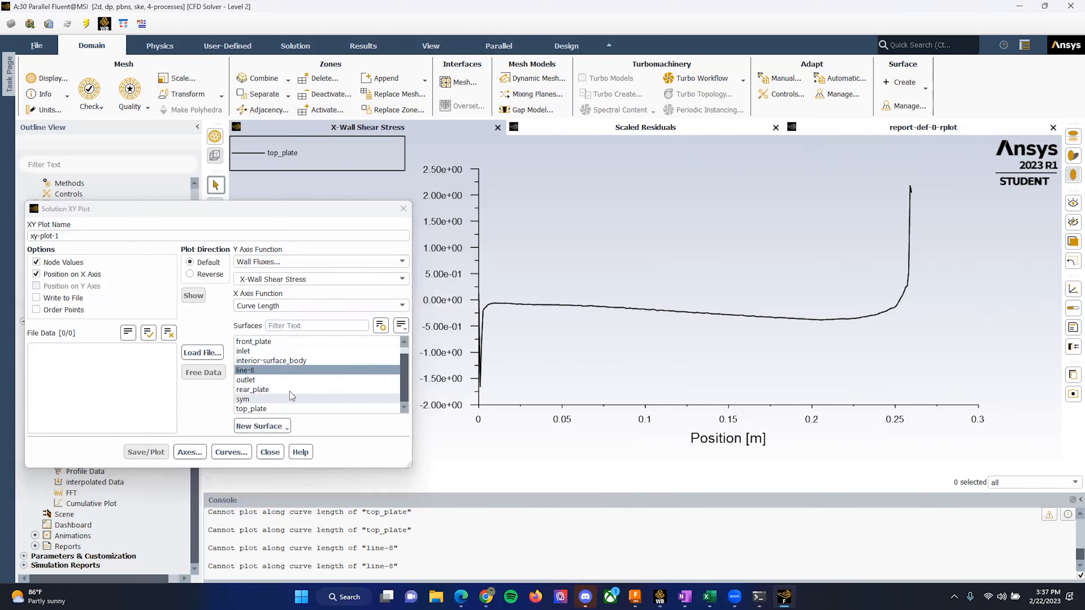
pyautogui.click(285, 408)
pyautogui.click(597, 310)
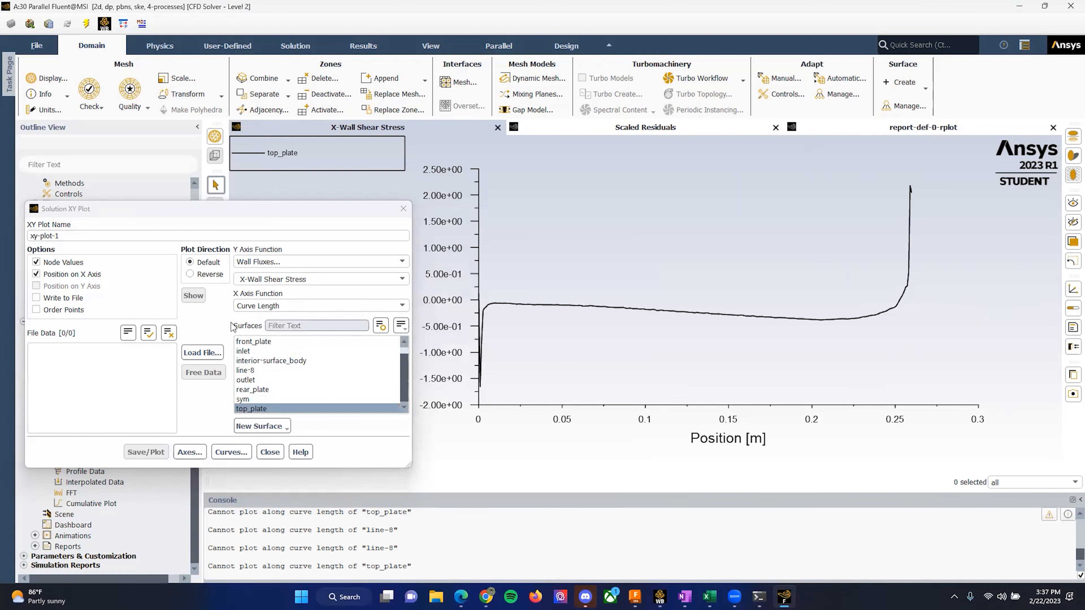
pyautogui.moveTo(269, 213); pyautogui.dragTo(383, 178)
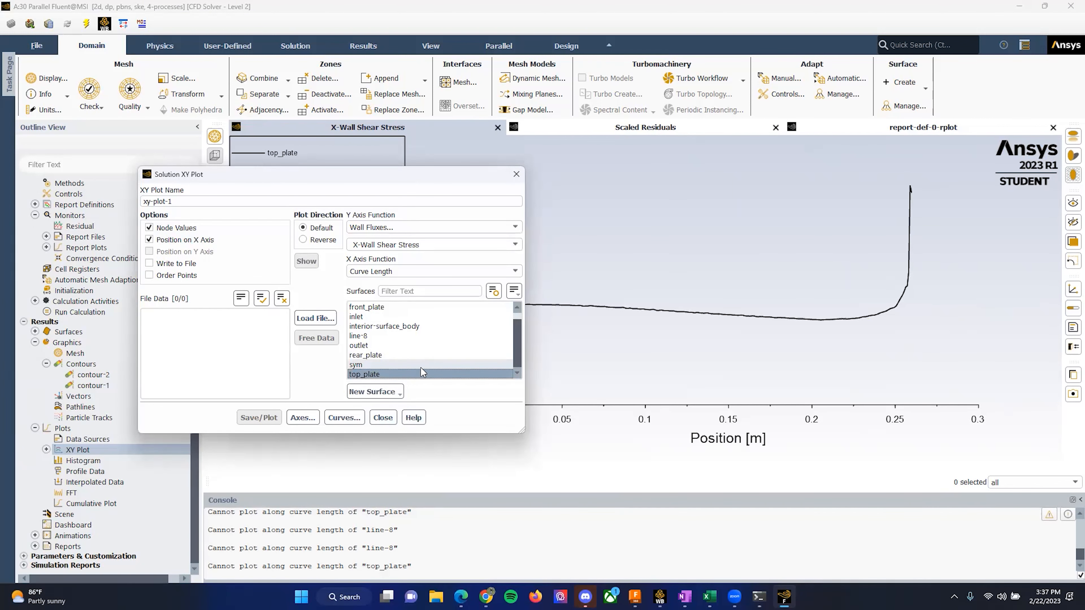
pyautogui.click(392, 421)
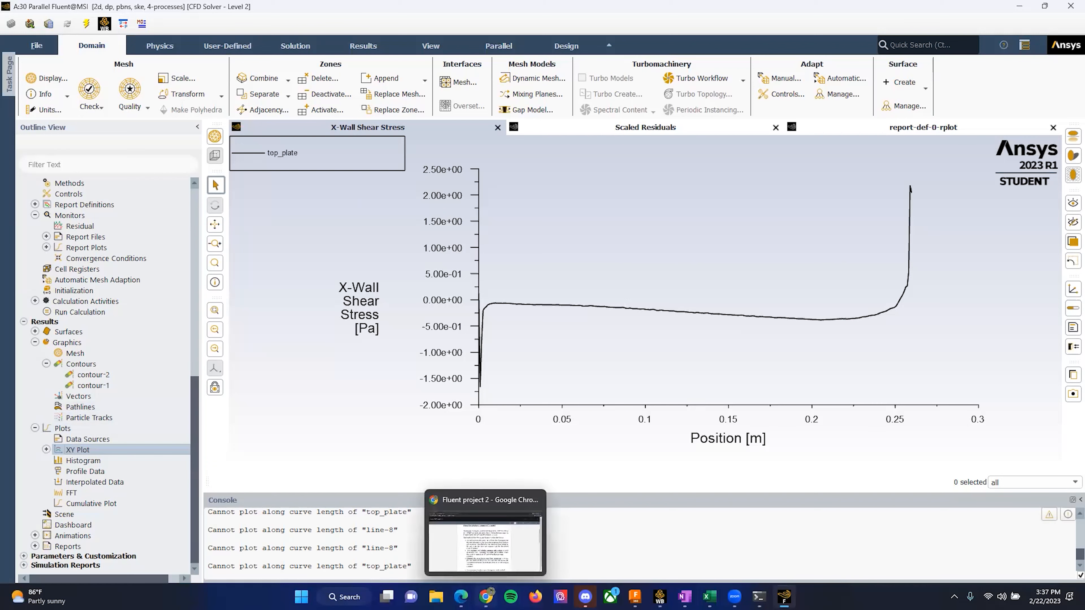
# Check the assignment document in Chrome for the required pressure and velocity contours, and return to Fluent.
pyautogui.click(486, 597)
pyautogui.moveTo(404, 381); pyautogui.dragTo(614, 380)
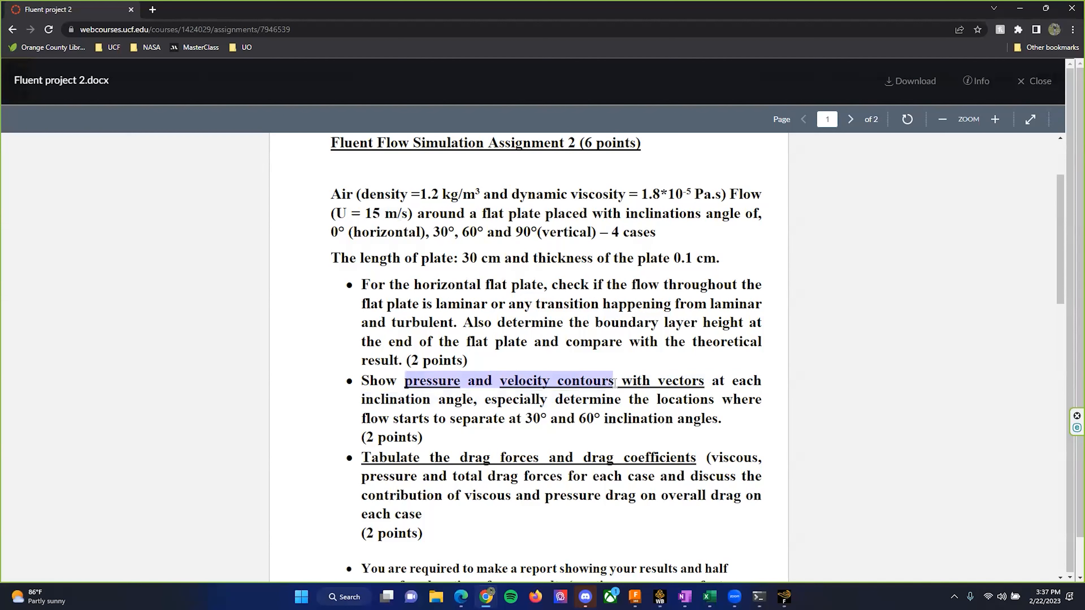
pyautogui.click(784, 597)
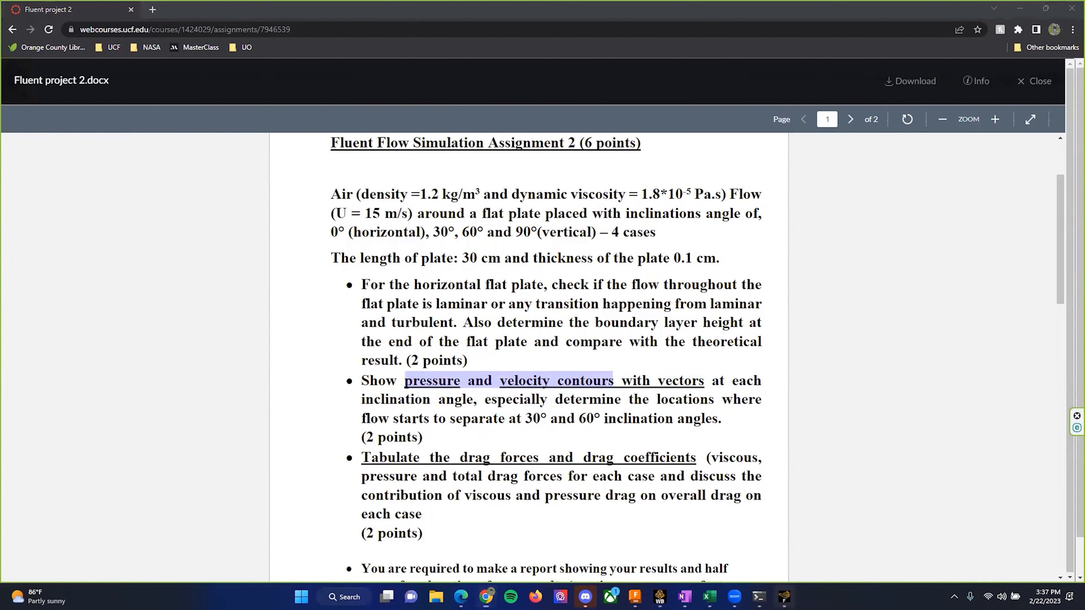
pyautogui.click(113, 376)
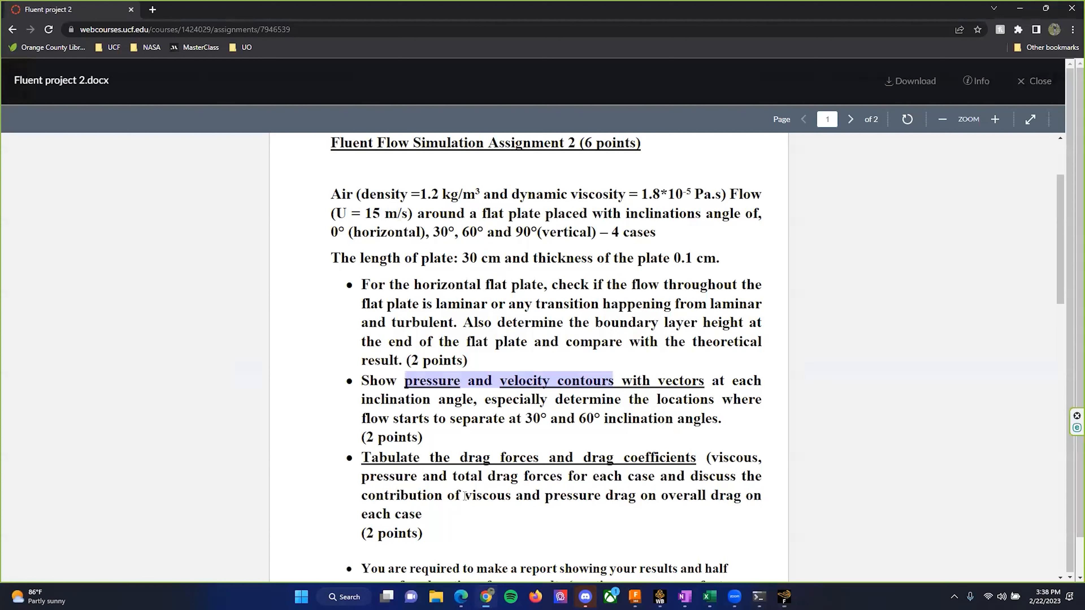
pyautogui.click(486, 551)
pyautogui.click(784, 597)
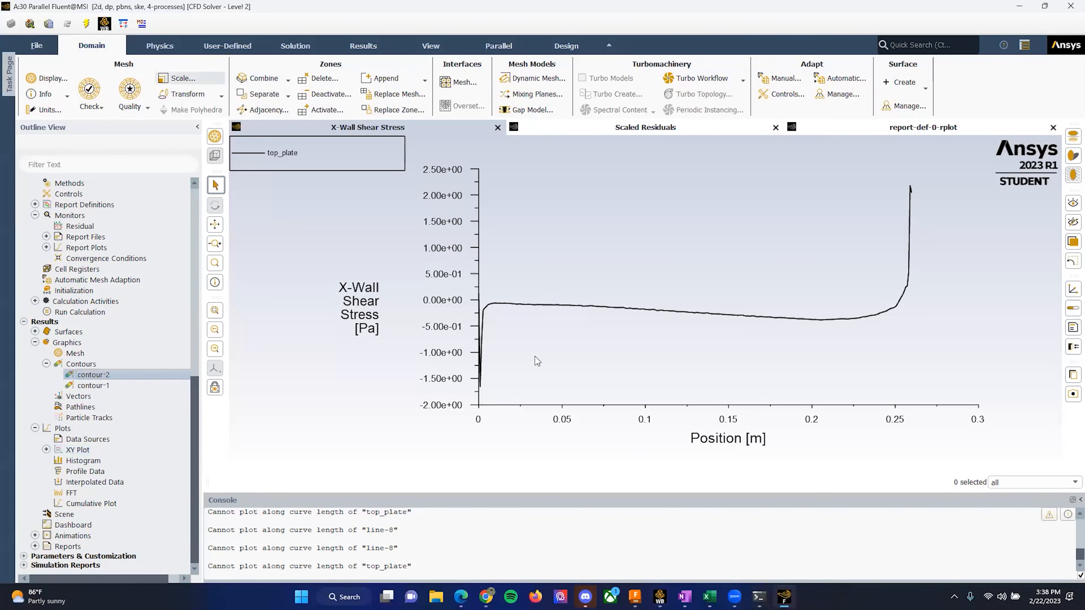
# Switch to Workbench, open the fluid flow system's Results in CFD-Post and orient the view along the Z axis.
pyautogui.click(660, 597)
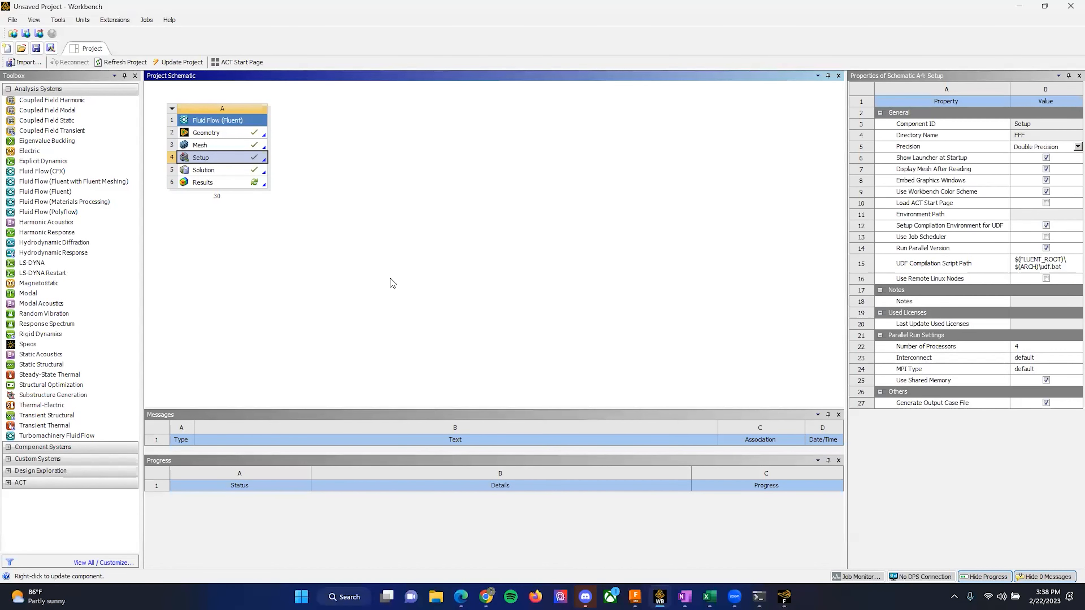
pyautogui.click(226, 184)
pyautogui.doubleClick(225, 188)
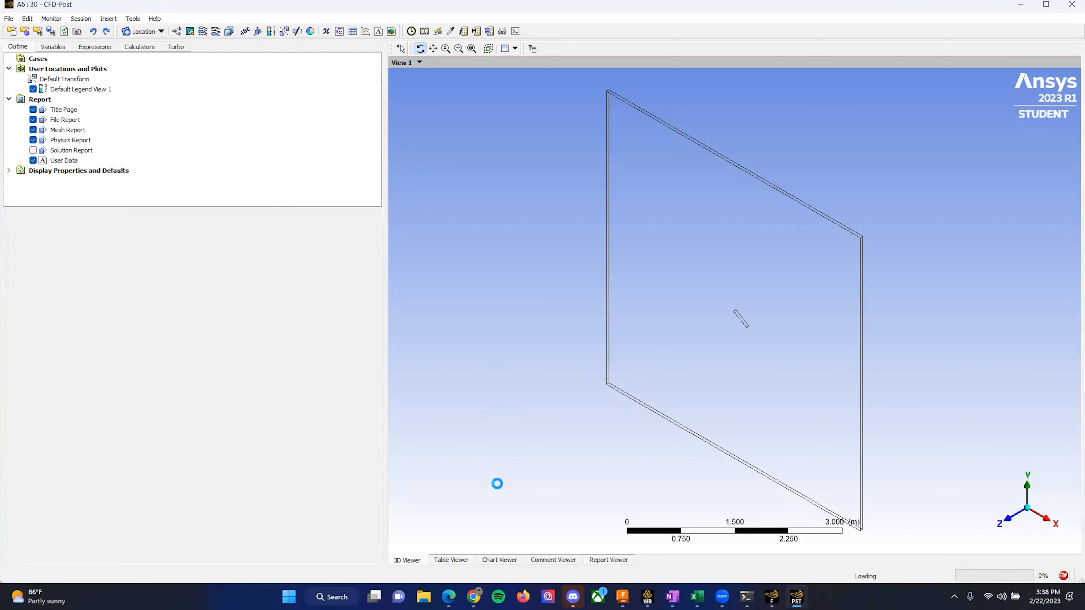
pyautogui.click(1010, 523)
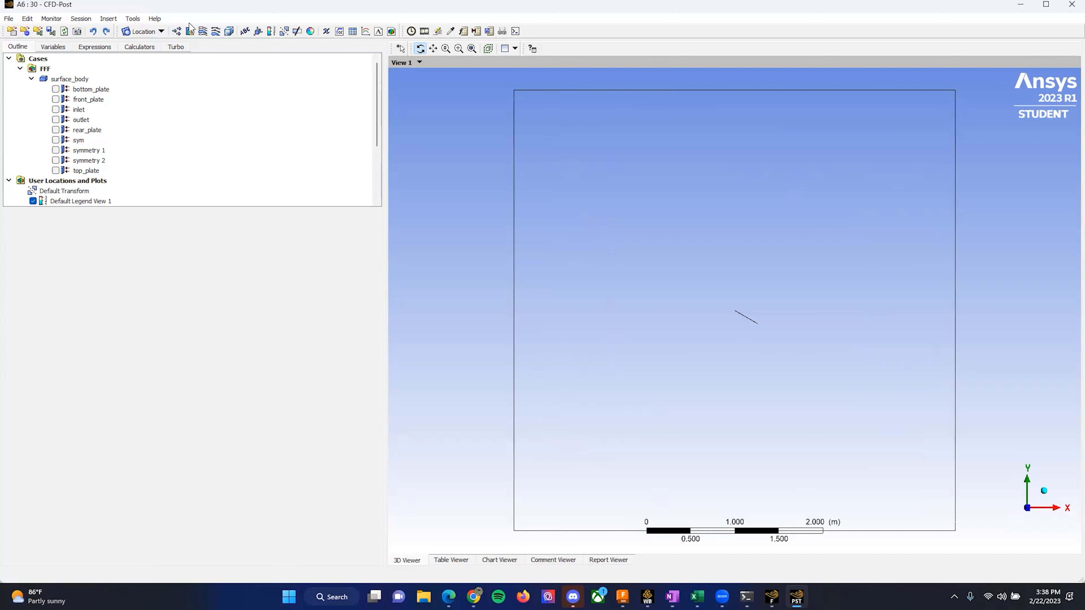
# Insert a contour named pressure on symmetry 1 with the variable Pressure and 750 contours, and inspect it around the plate.
pyautogui.click(190, 30)
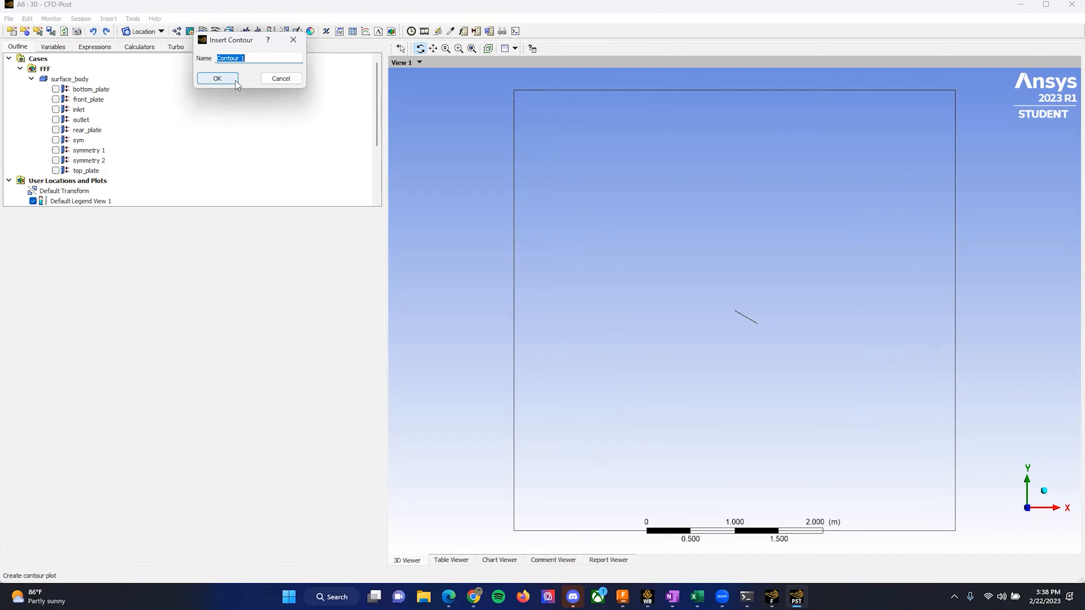
pyautogui.write('pressure')
pyautogui.click(218, 79)
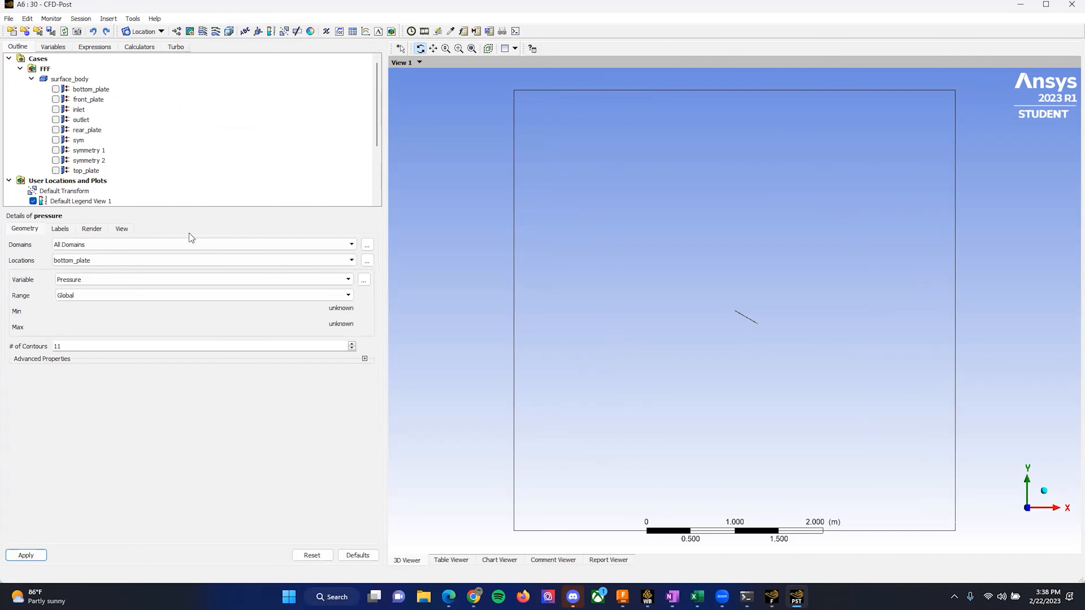
pyautogui.click(188, 262)
pyautogui.click(99, 315)
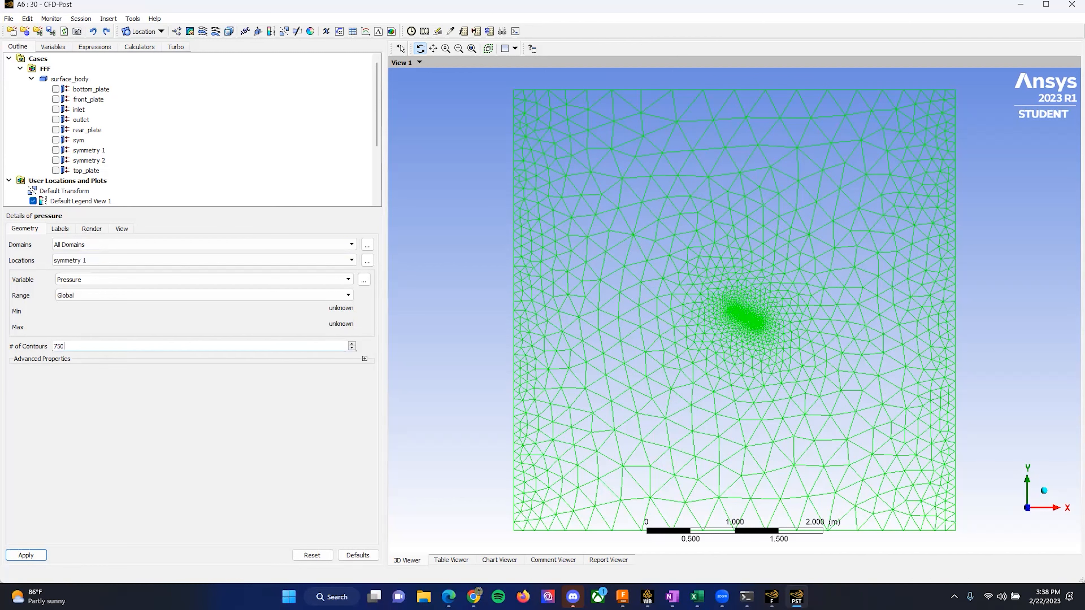
pyautogui.click(36, 554)
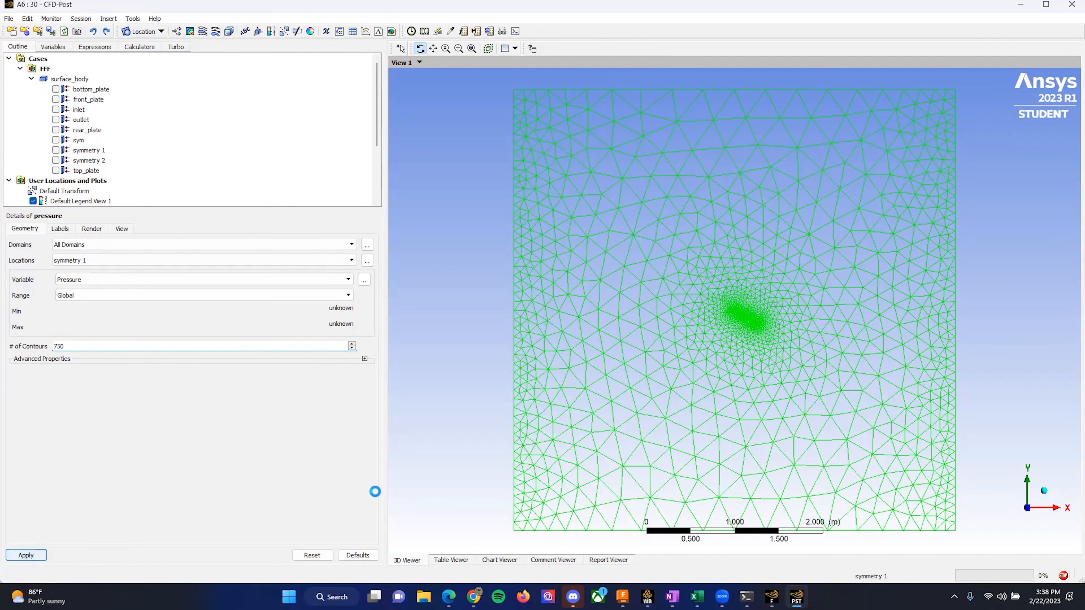
pyautogui.scroll(-1, 739, 313)
pyautogui.scroll(10, 739, 313)
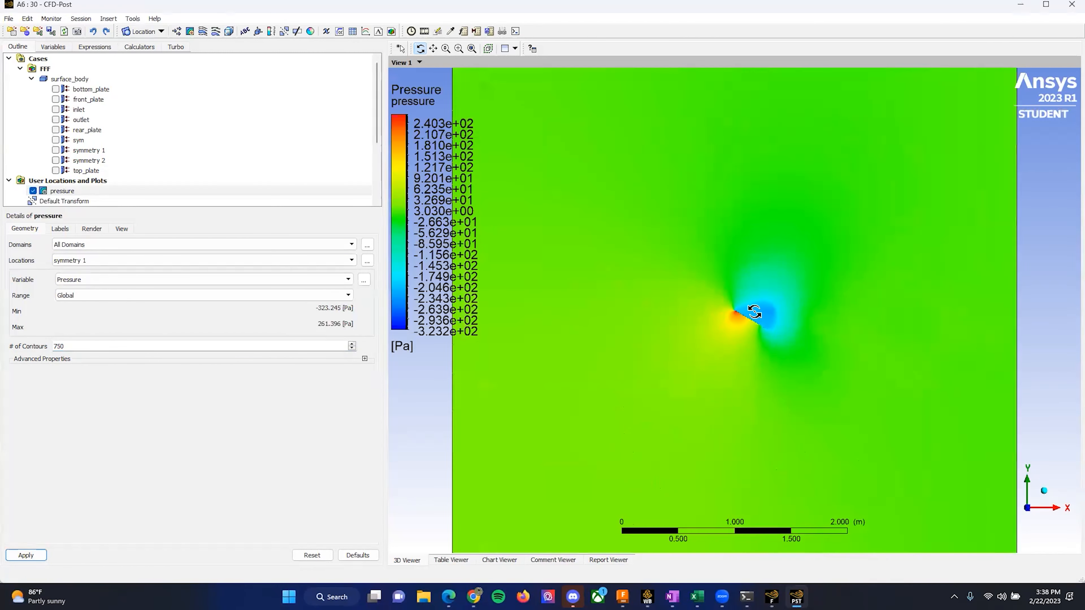
pyautogui.scroll(-3, 772, 329)
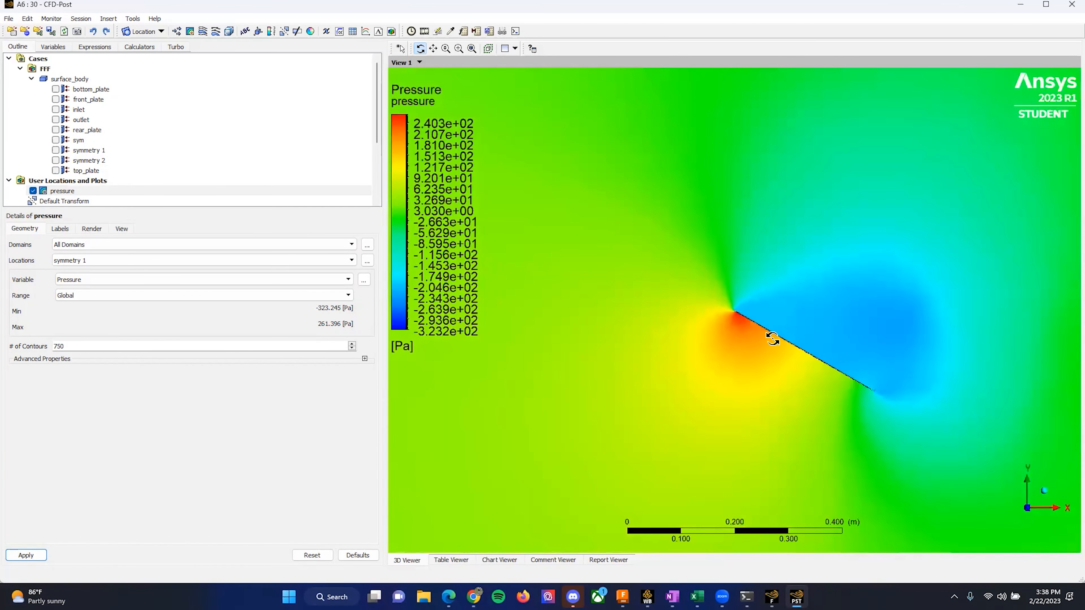
pyautogui.scroll(-1, 777, 336)
# Insert a contour named vel on symmetry 1 with the variable Velocity and 750 contours.
pyautogui.click(139, 282)
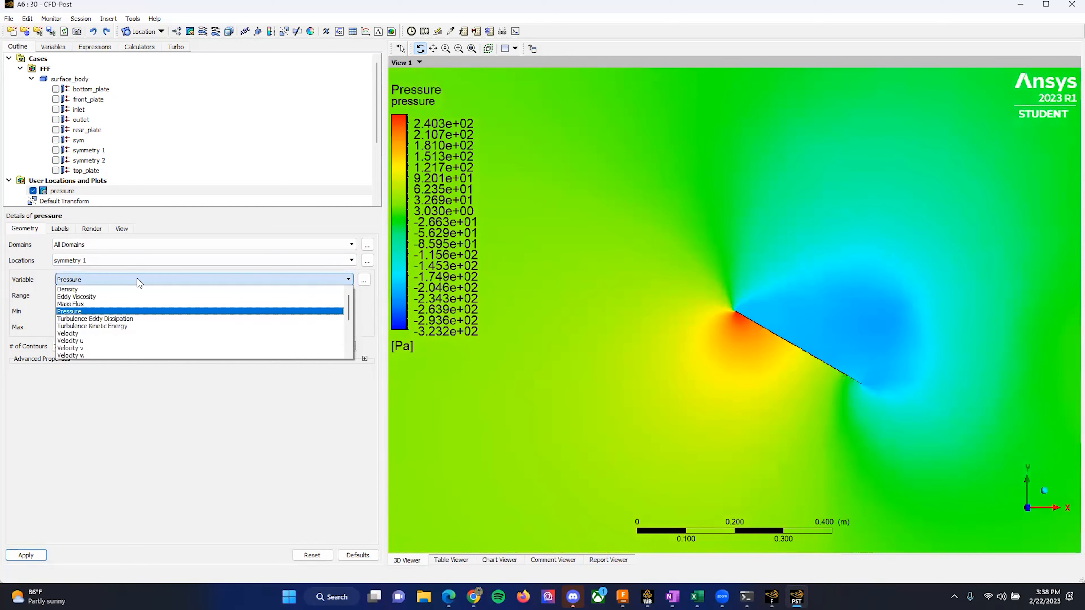
pyautogui.click(190, 31)
pyautogui.click(190, 31)
pyautogui.write('vel')
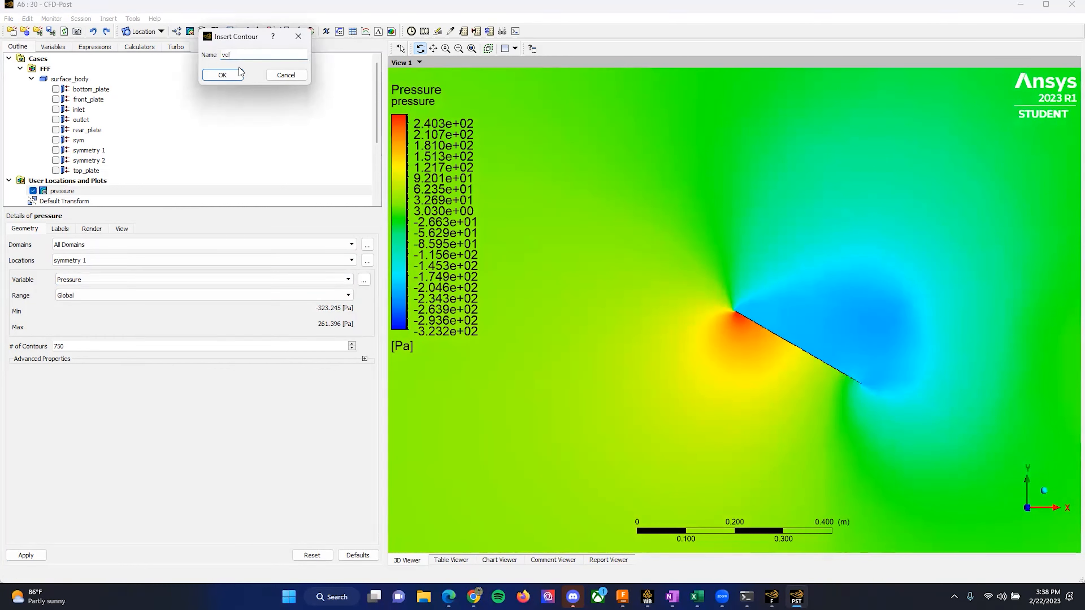
pyautogui.click(224, 75)
pyautogui.click(132, 261)
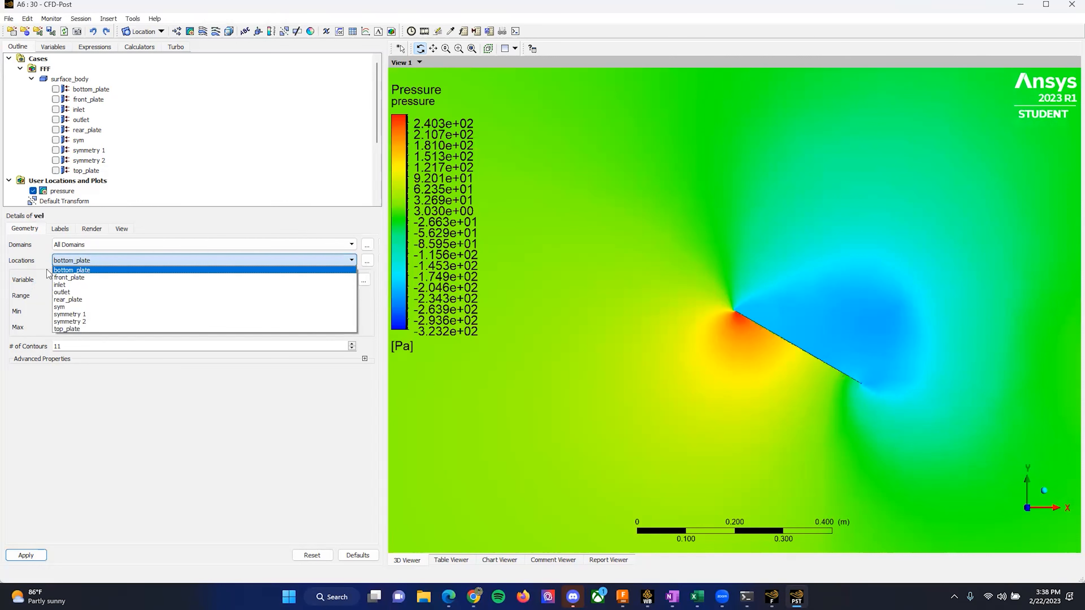
pyautogui.click(94, 314)
pyautogui.click(95, 279)
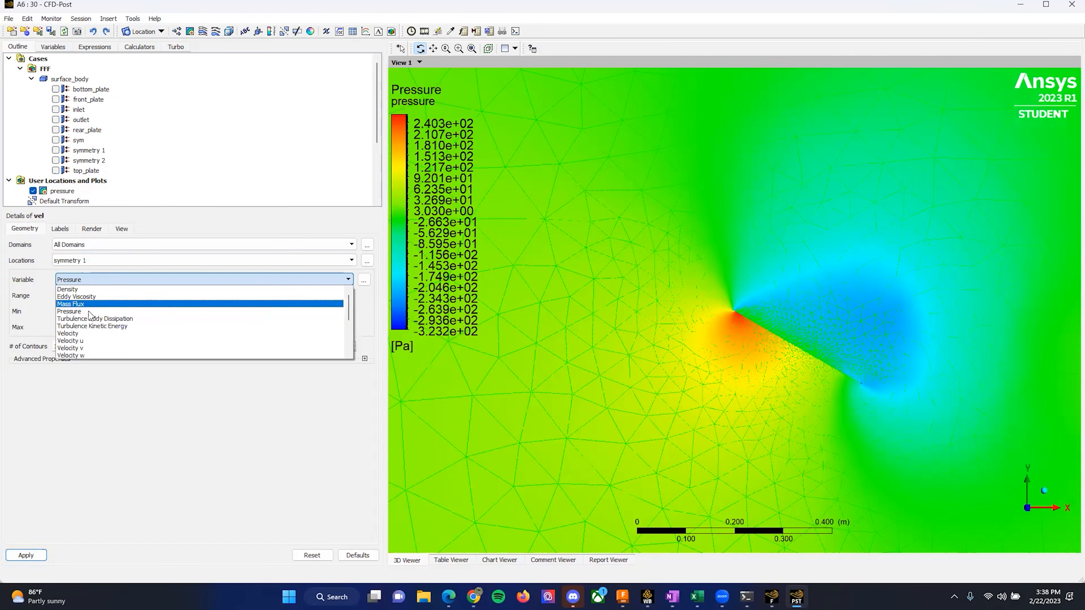
pyautogui.click(94, 334)
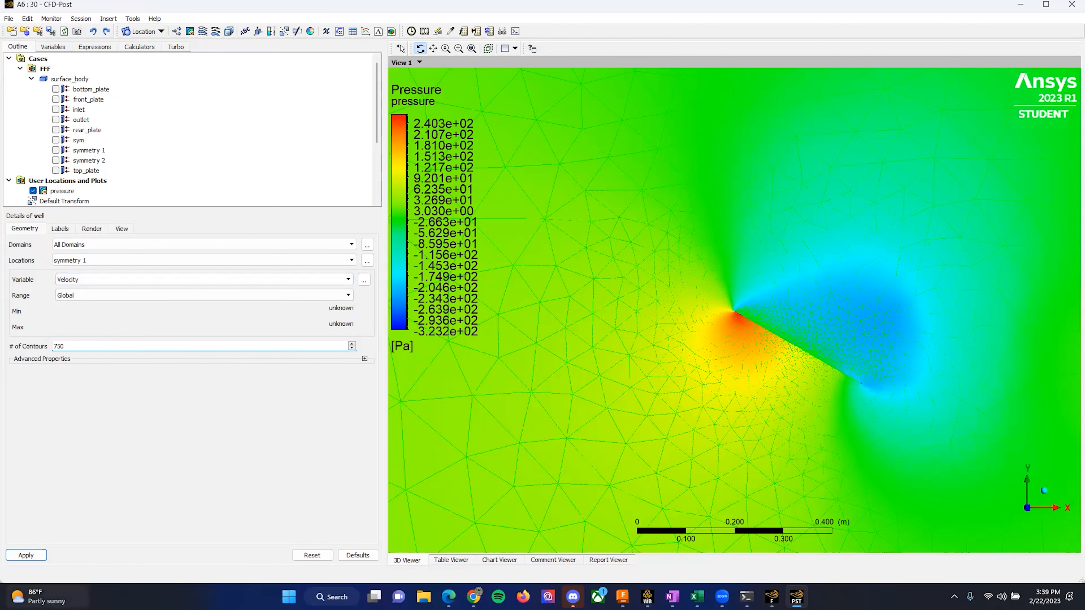
pyautogui.click(26, 555)
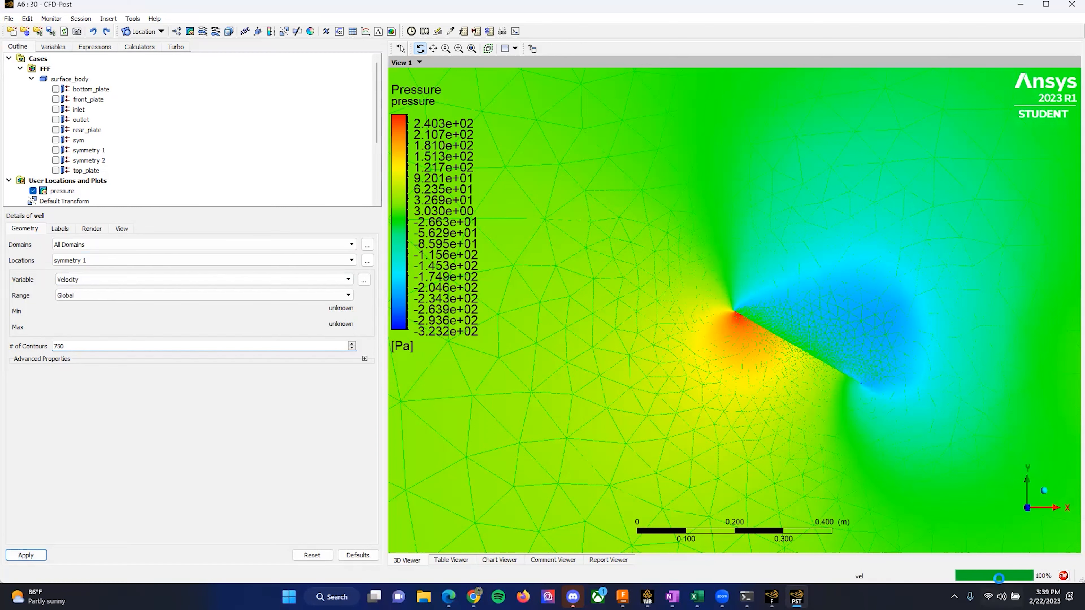
# Hide the pressure contour and examine the velocity contour in the wake and at the plate's leading edge.
pyautogui.click(33, 160)
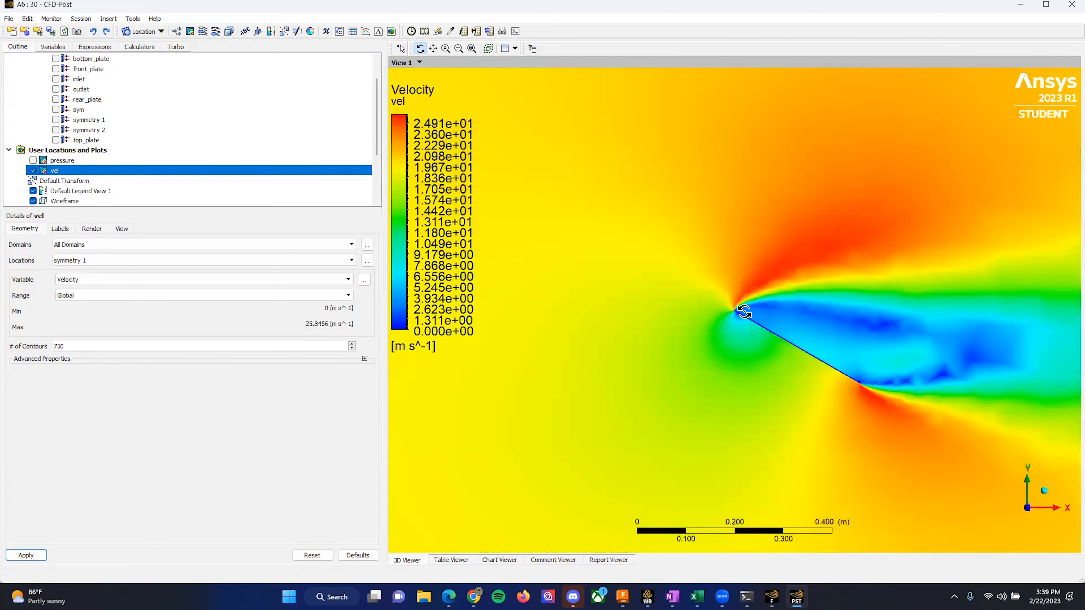
pyautogui.scroll(-10, 721, 335)
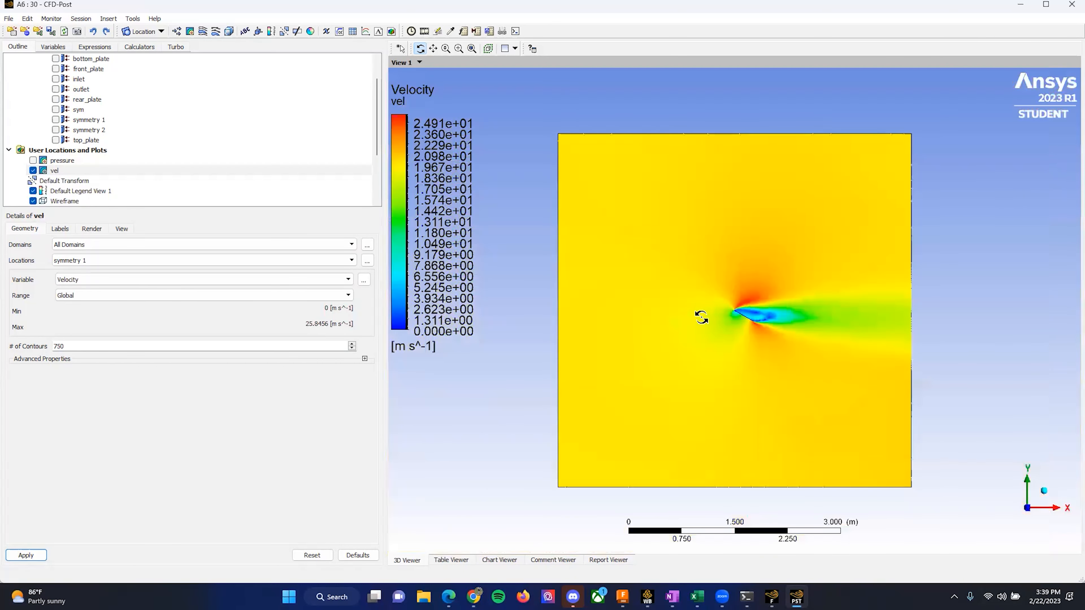
pyautogui.scroll(10, 764, 304)
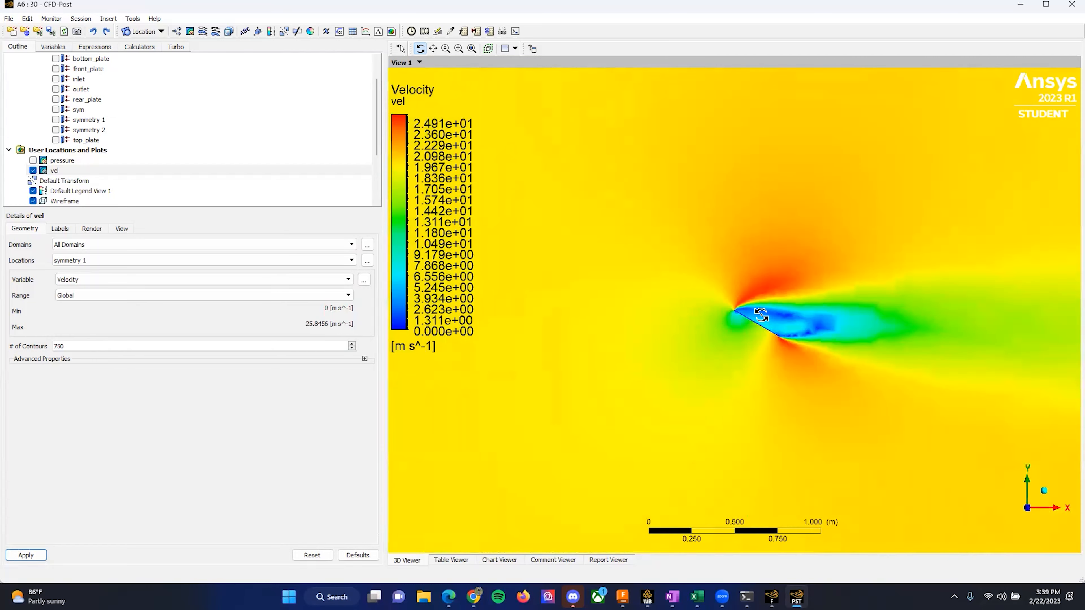
pyautogui.scroll(15, 771, 313)
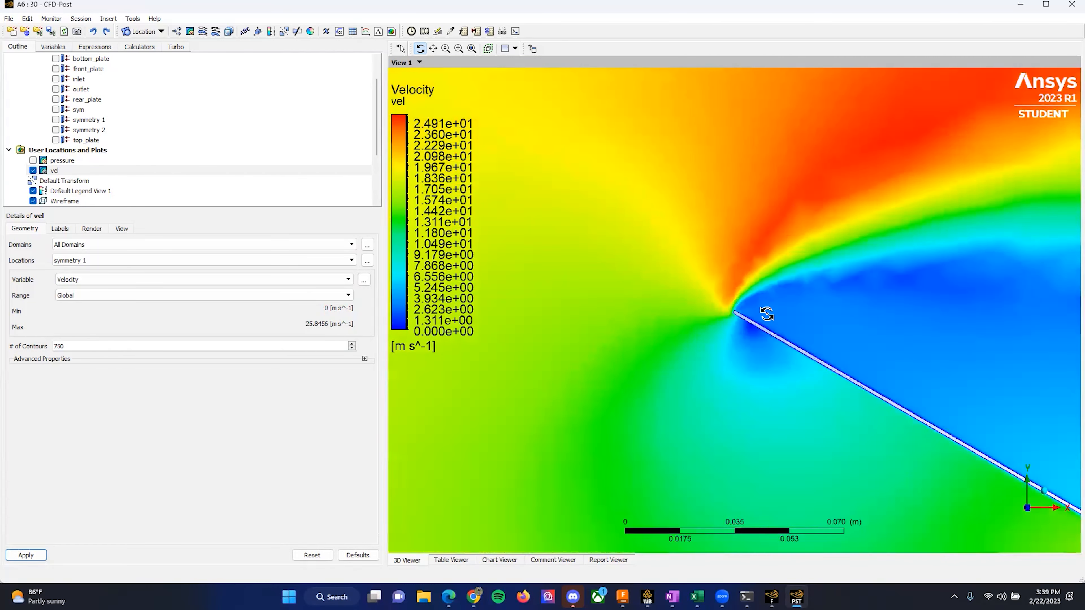
pyautogui.scroll(4, 767, 313)
pyautogui.scroll(-5, 679, 273)
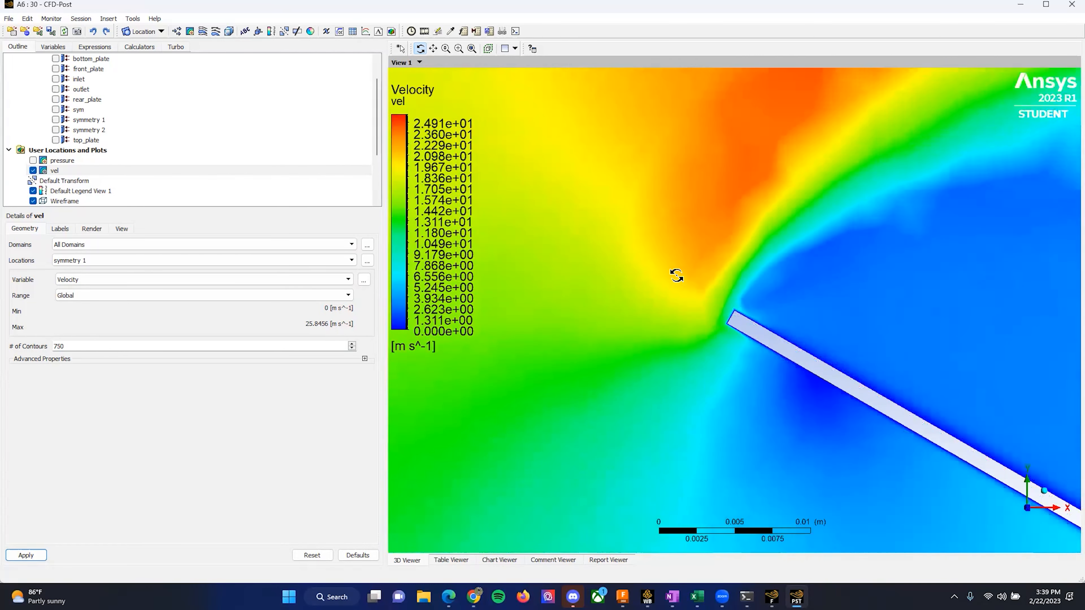
pyautogui.scroll(-15, 700, 278)
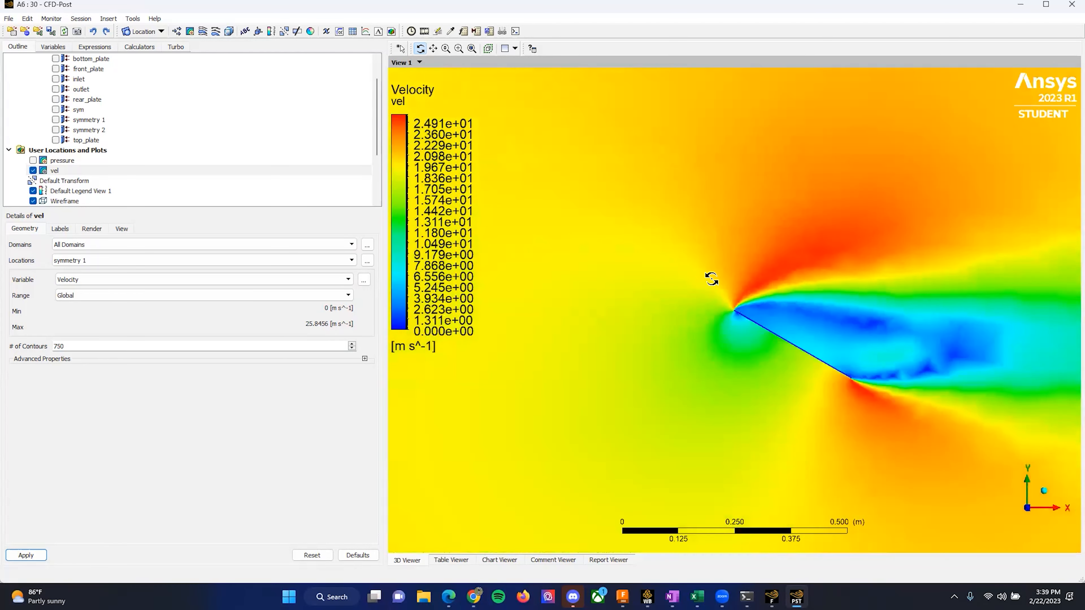
# Insert a Velocity vector plot on symmetry 1 with reduction factor 1.0, and hide the vel contour.
pyautogui.click(177, 31)
pyautogui.click(221, 82)
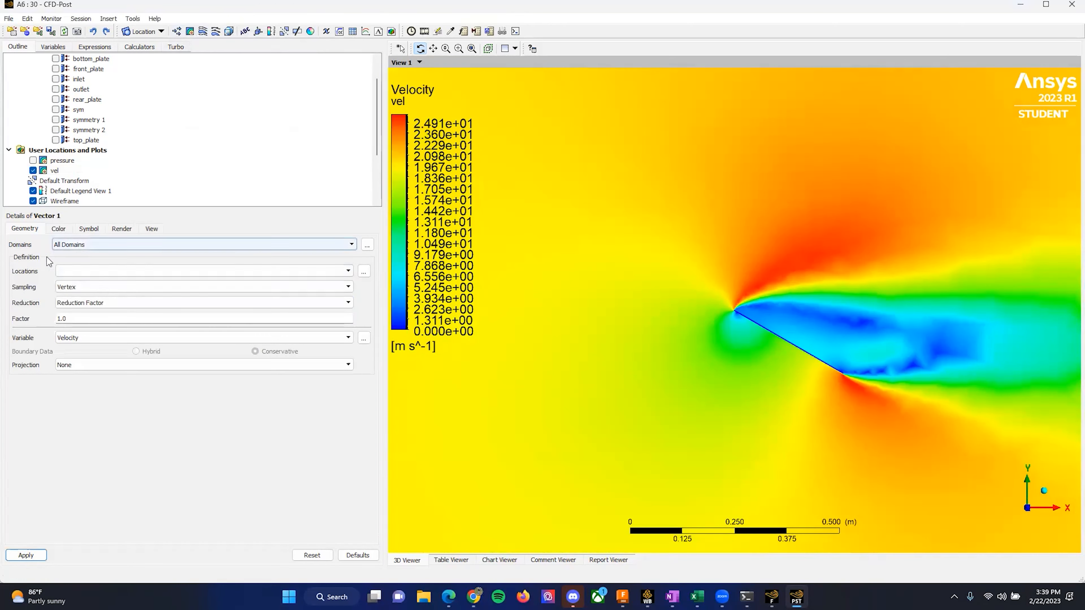
pyautogui.click(103, 271)
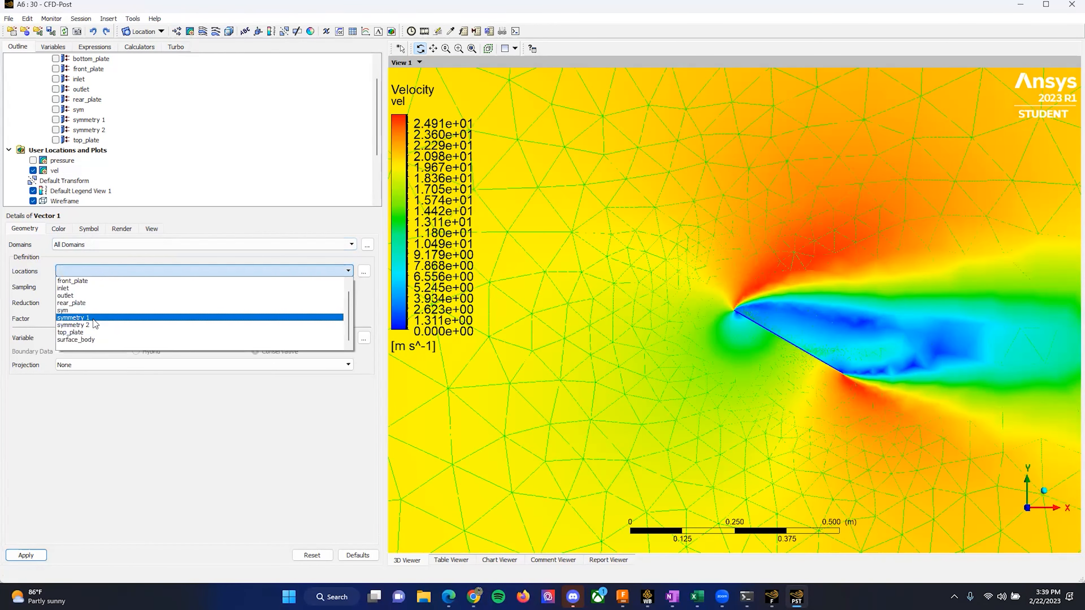
pyautogui.click(32, 171)
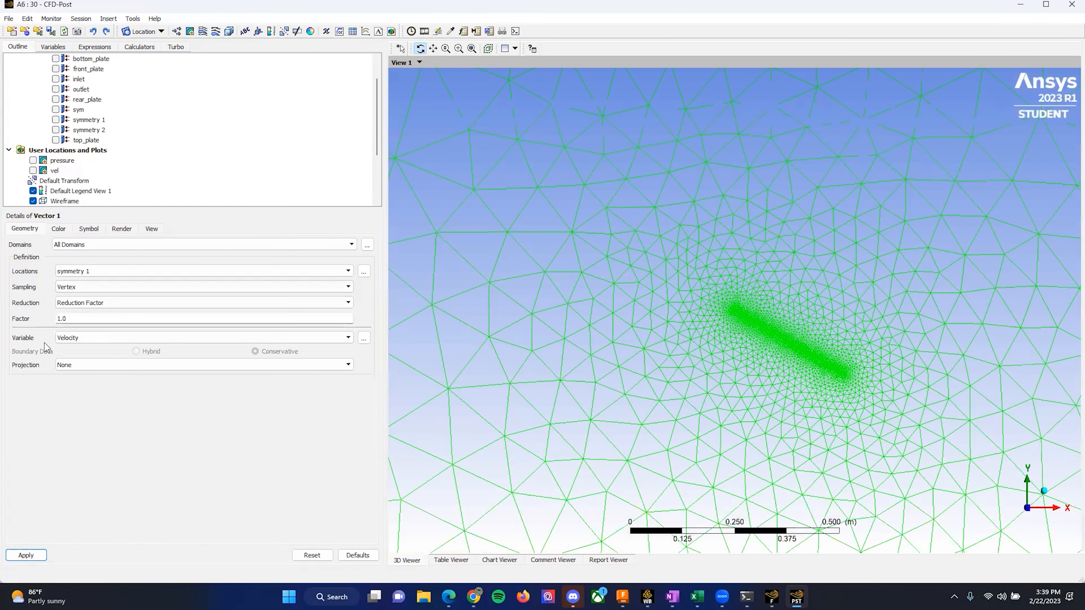
pyautogui.click(30, 555)
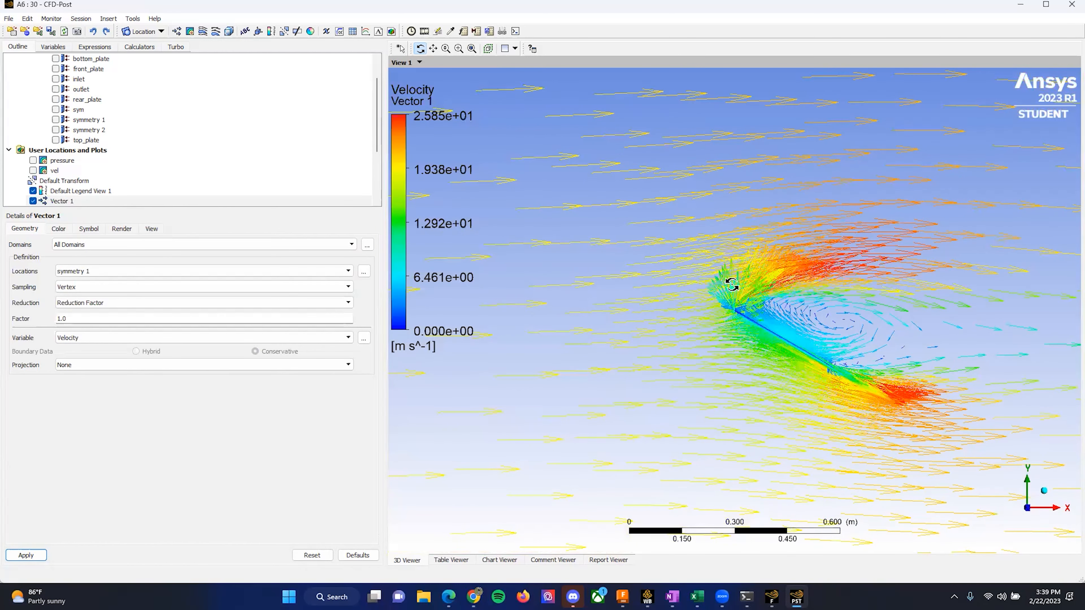
# Examine the velocity vectors at the plate's leading edge, briefly overlaying the vel contour for comparison.
pyautogui.scroll(5, 732, 284)
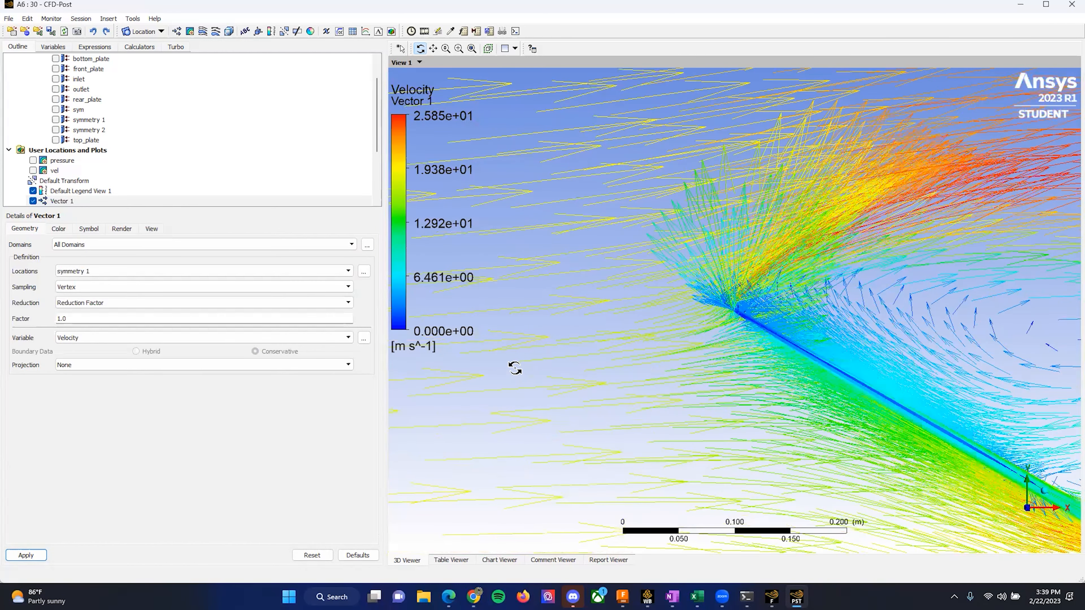
pyautogui.scroll(6, 711, 354)
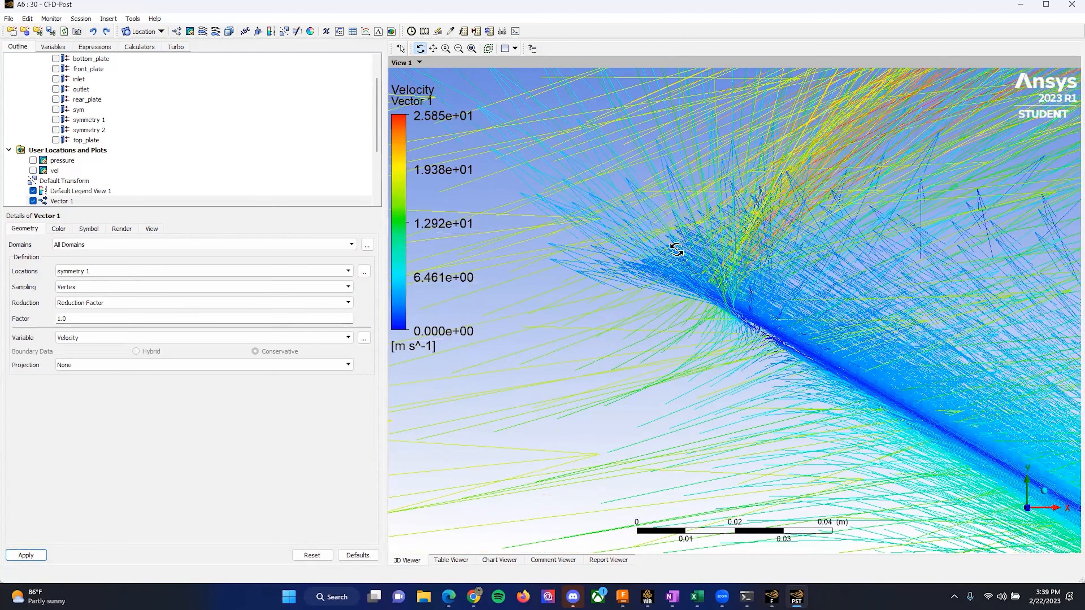
pyautogui.scroll(6, 678, 256)
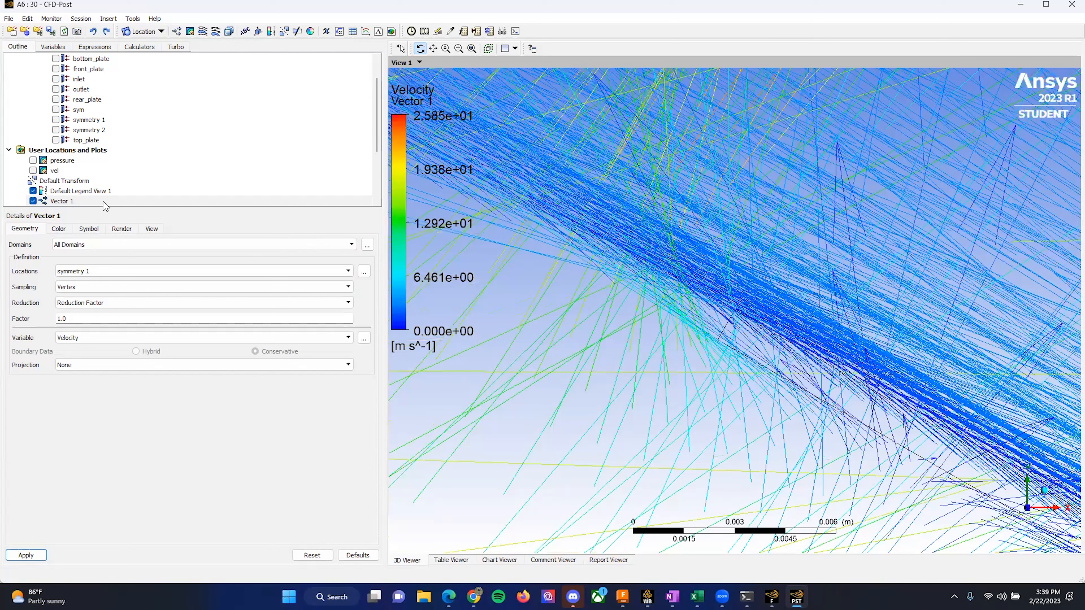
pyautogui.click(32, 171)
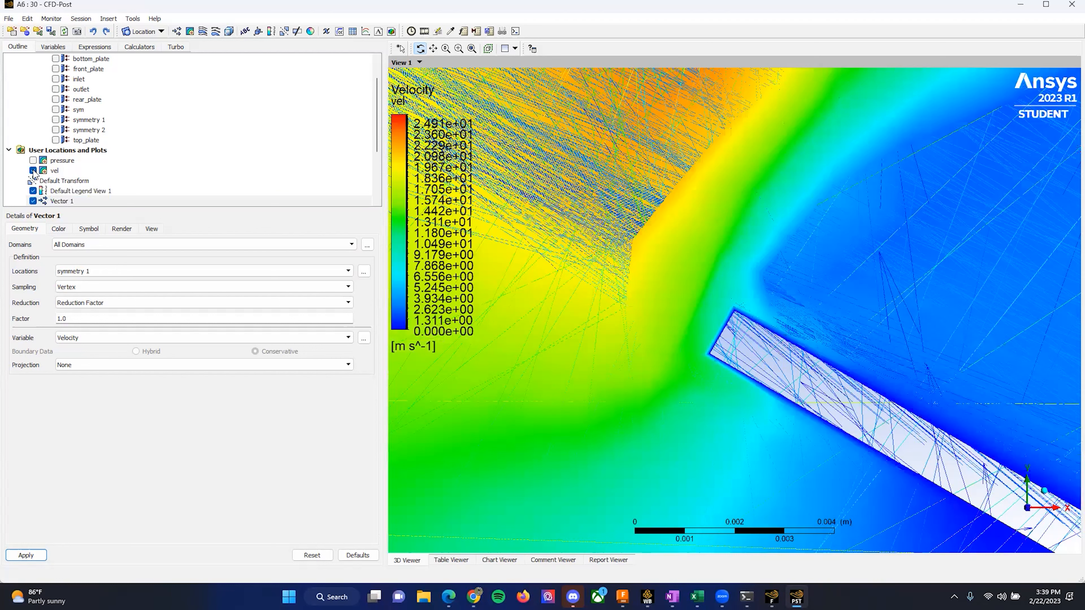
pyautogui.click(32, 171)
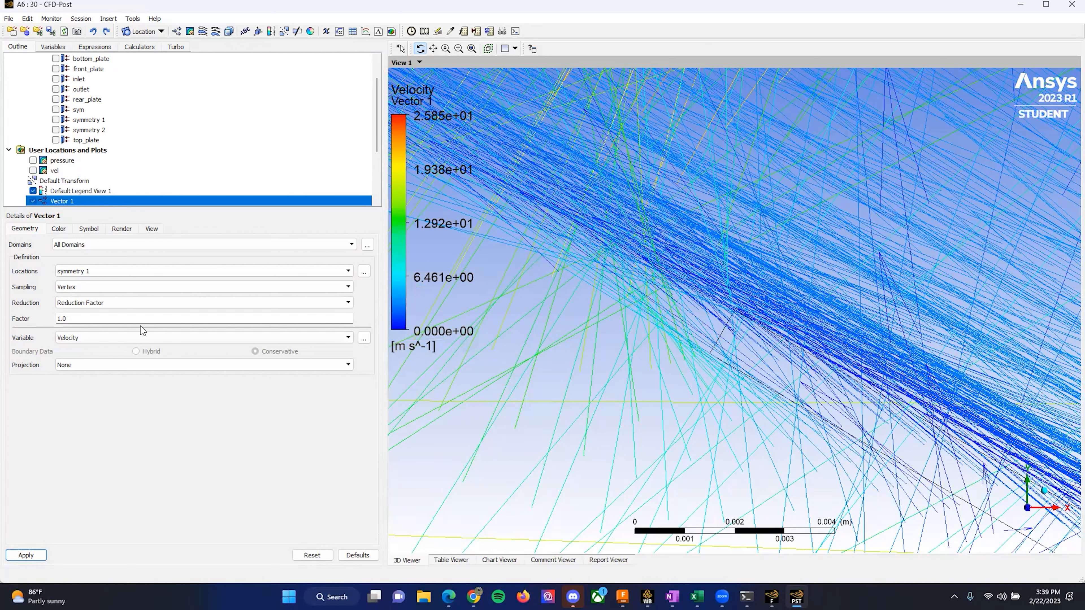
# Apply Wall Shear as the variable of the vector plot on symmetry 1 and inspect the vectors around the plate's leading edge.
pyautogui.click(119, 290)
pyautogui.click(119, 297)
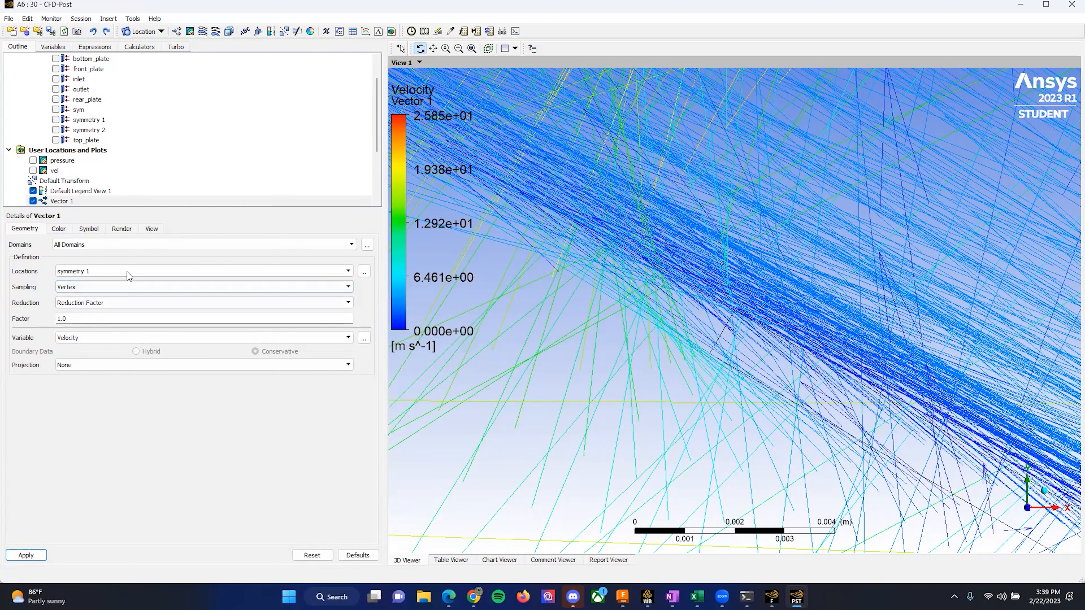
pyautogui.click(95, 338)
pyautogui.click(99, 347)
pyautogui.click(92, 337)
pyautogui.click(87, 355)
pyautogui.click(26, 555)
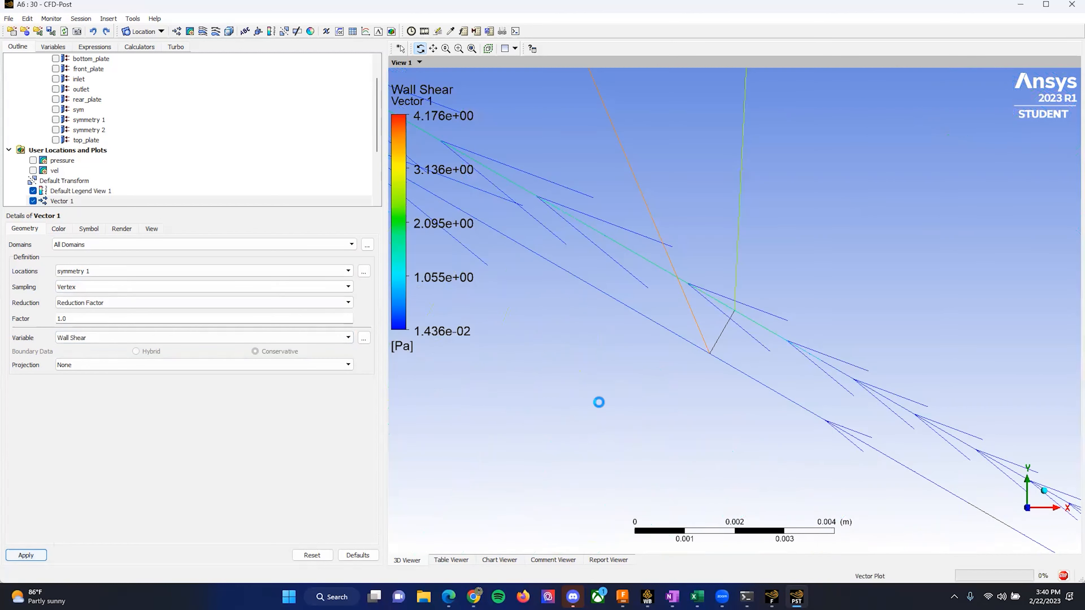
pyautogui.scroll(-5, 749, 327)
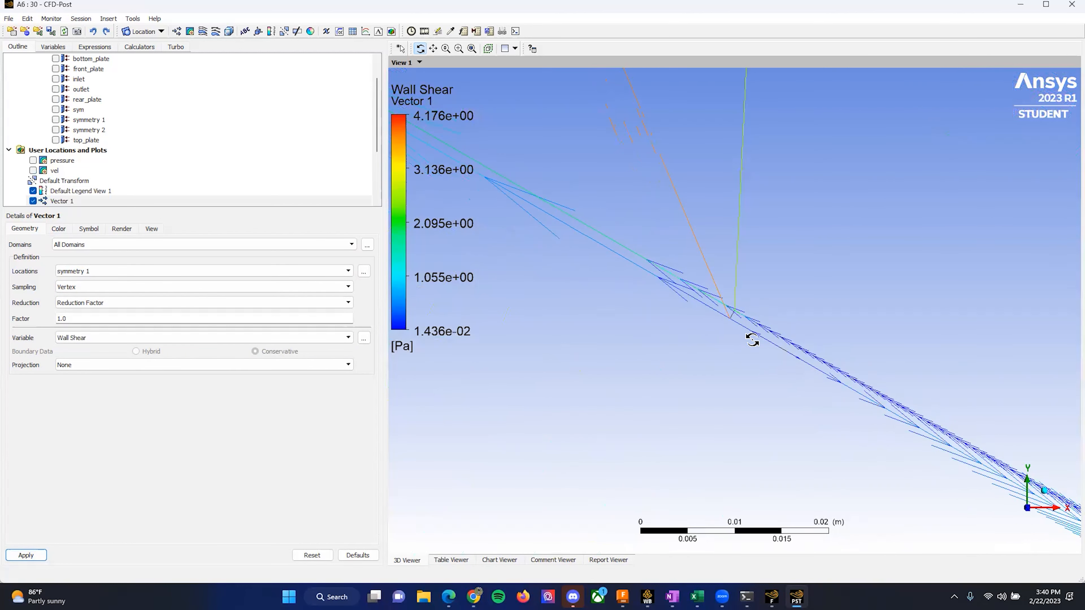
pyautogui.scroll(6, 751, 340)
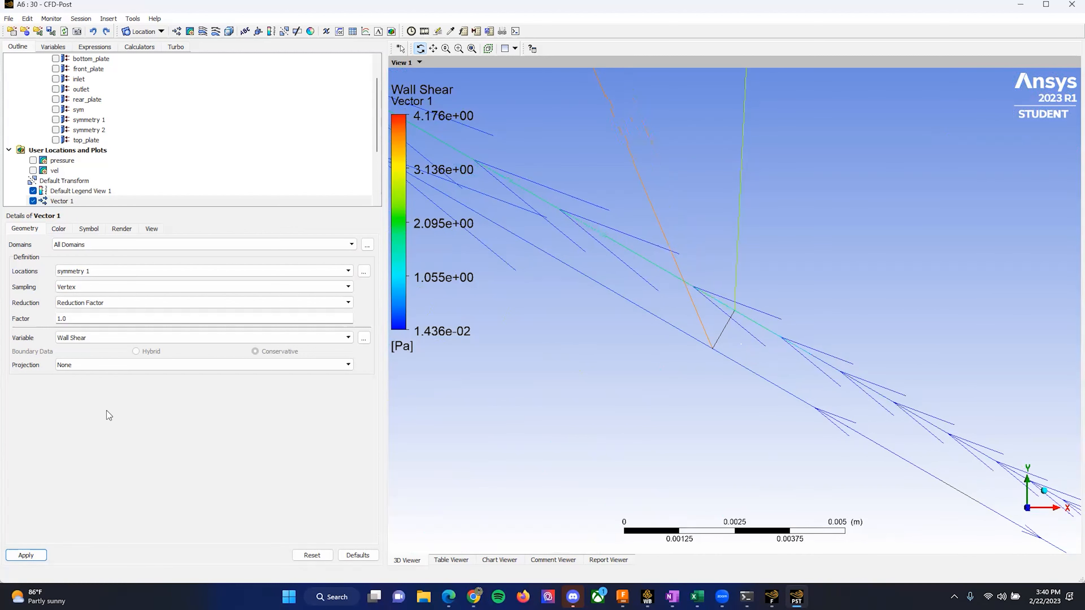
pyautogui.click(127, 338)
pyautogui.click(114, 347)
# Switch to the assignment document in Chrome and review the requirements for pressure and velocity contours with vectors, drag forces and drag coefficients.
pyautogui.click(473, 597)
pyautogui.click(492, 381)
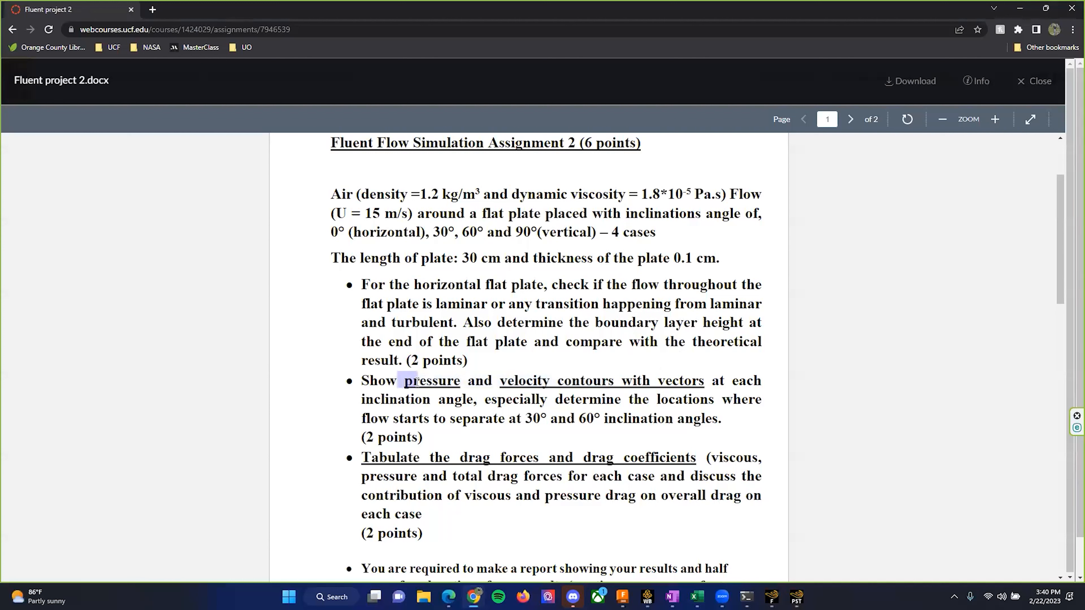
pyautogui.moveTo(516, 382); pyautogui.dragTo(586, 381)
pyautogui.click(723, 387)
pyautogui.moveTo(655, 381); pyautogui.dragTo(687, 380)
pyautogui.click(692, 392)
pyautogui.moveTo(503, 383); pyautogui.dragTo(548, 386)
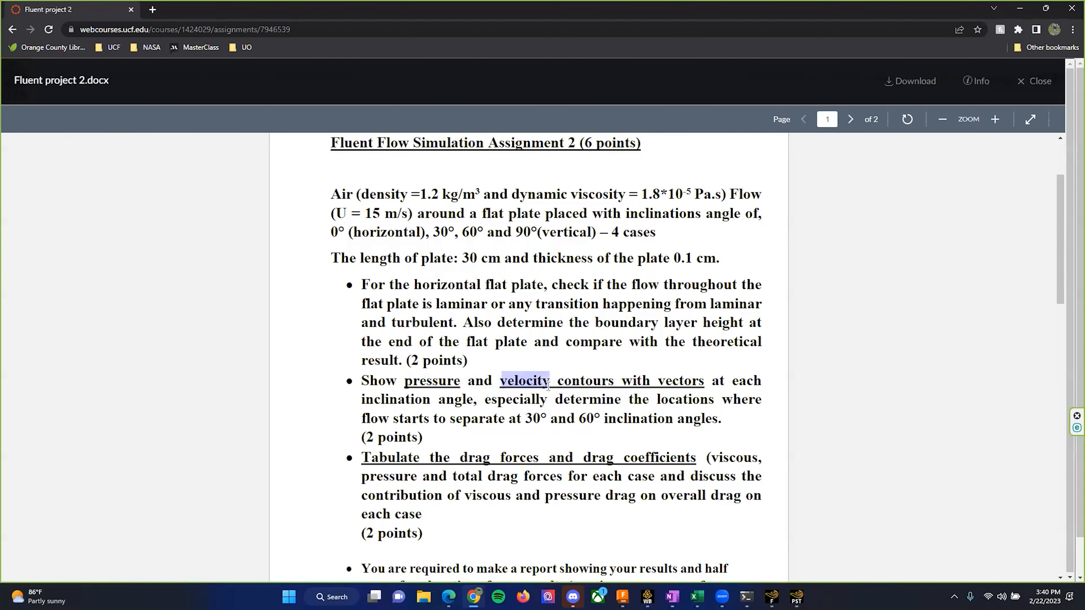
pyautogui.click(677, 383)
pyautogui.moveTo(705, 382); pyautogui.dragTo(661, 383)
pyautogui.click(463, 459)
pyautogui.moveTo(376, 457); pyautogui.dragTo(689, 460)
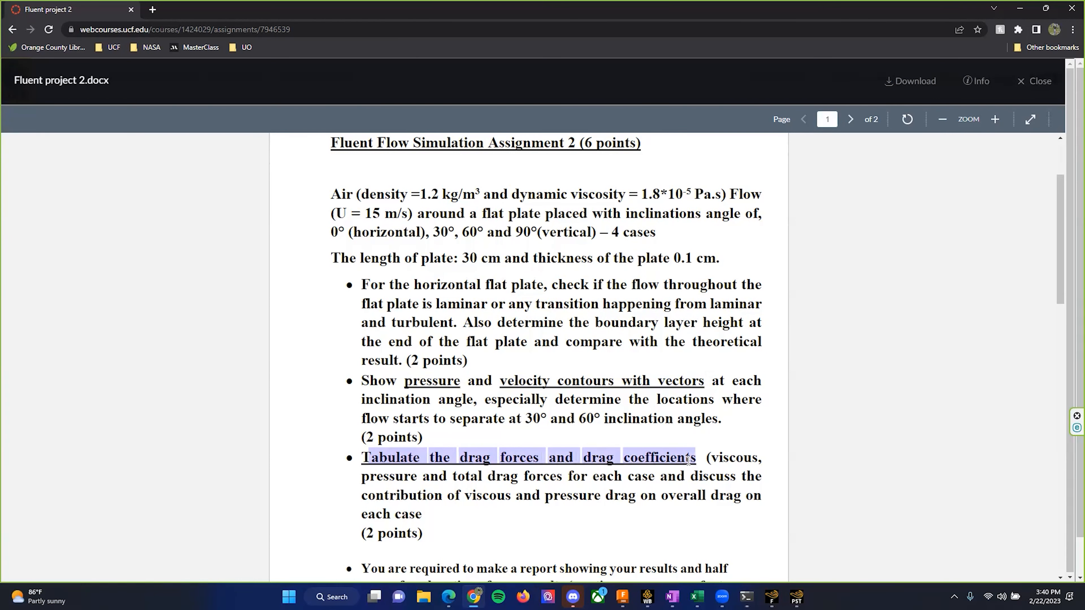
pyautogui.click(569, 464)
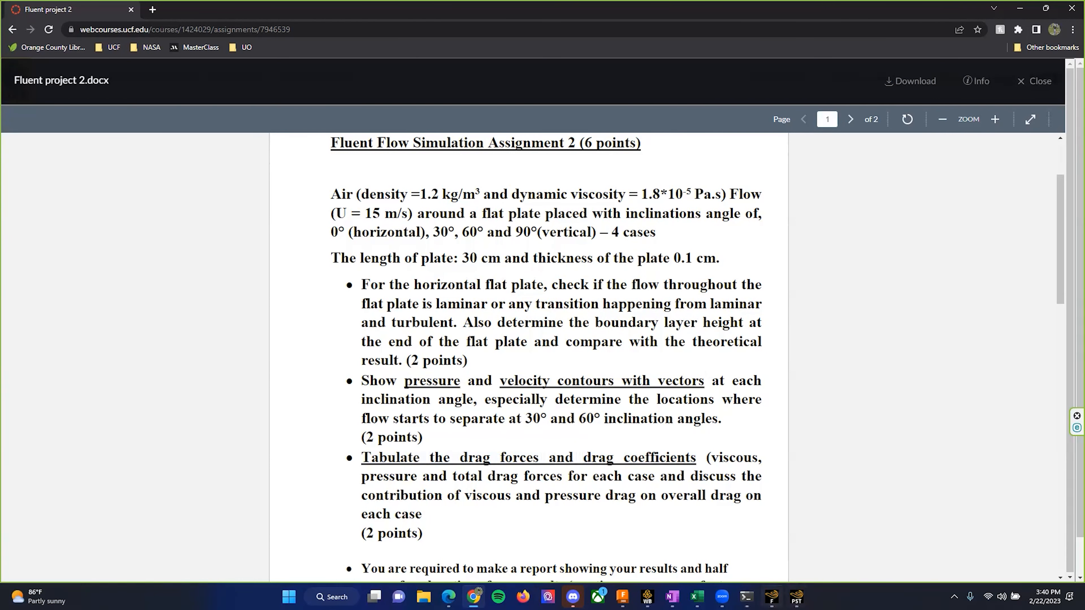
# Switch to Fluent, print a force report for all four plate walls along direction vector X 1, Y 0, and enlarge the console to show it.
pyautogui.click(772, 597)
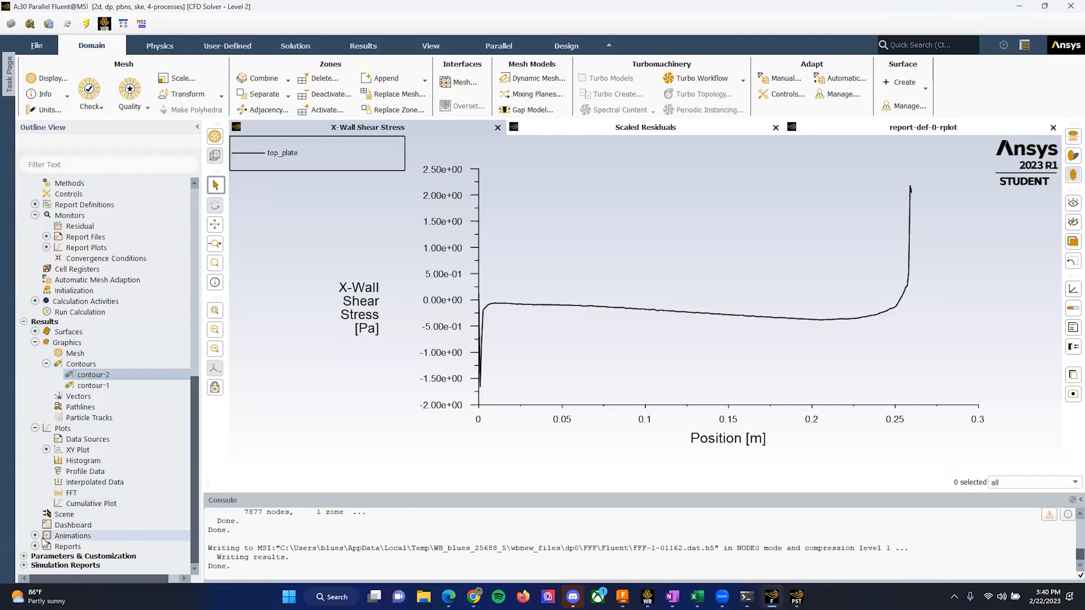
pyautogui.click(36, 546)
pyautogui.scroll(-2, 79, 474)
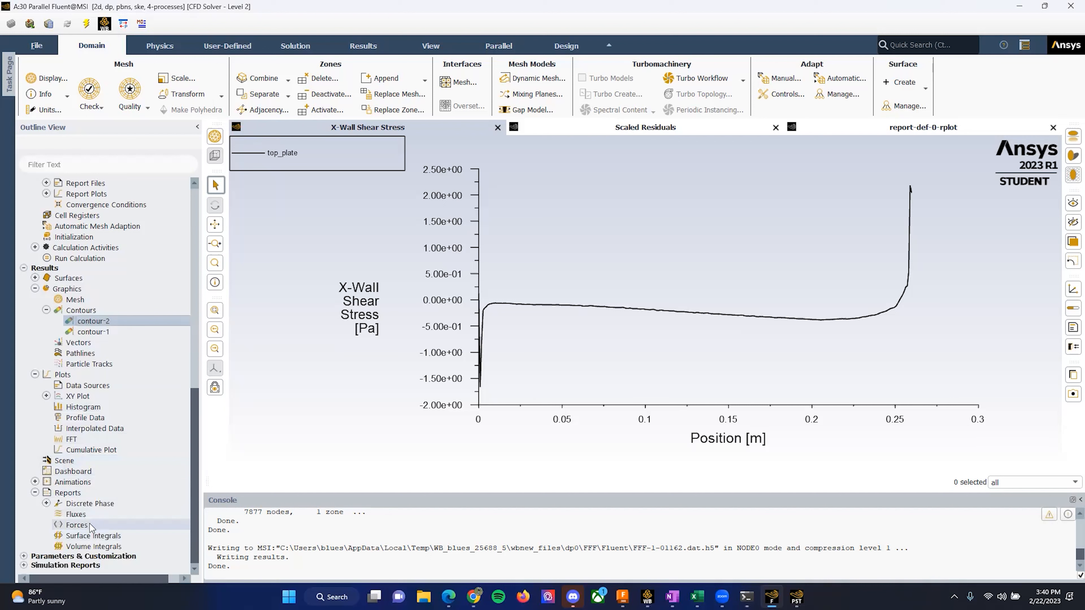
pyautogui.doubleClick(77, 525)
pyautogui.moveTo(393, 375); pyautogui.dragTo(403, 210)
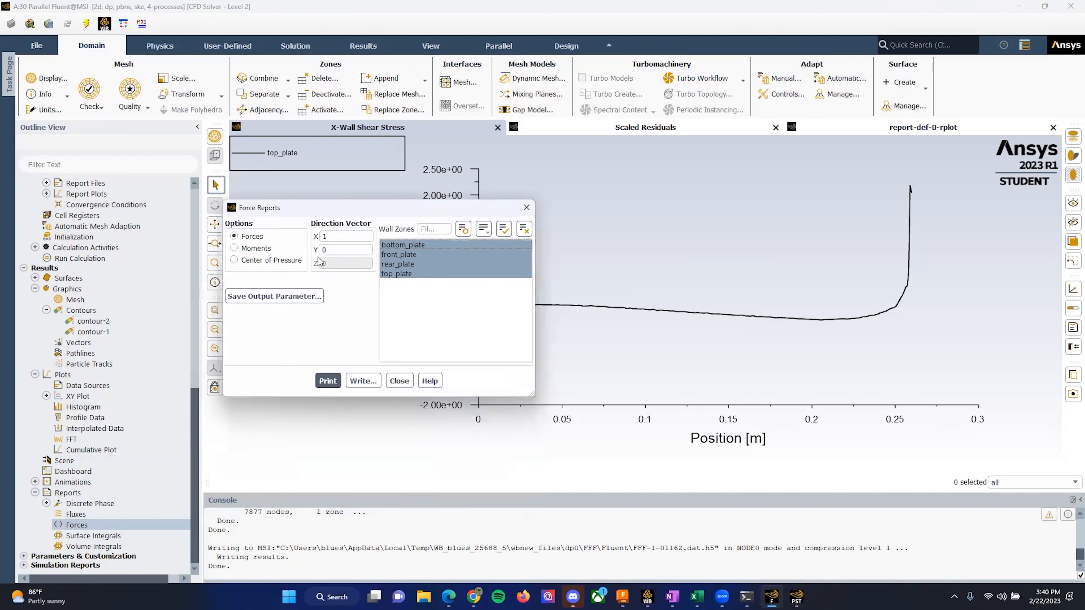
pyautogui.click(333, 384)
pyautogui.click(403, 381)
pyautogui.moveTo(436, 491); pyautogui.dragTo(445, 269)
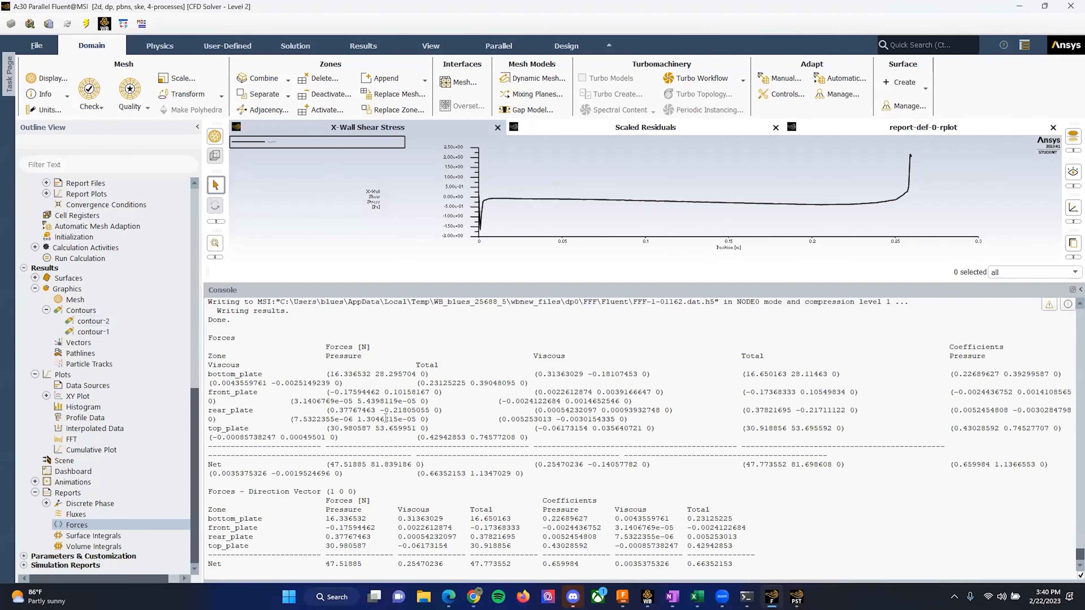
pyautogui.moveTo(435, 283); pyautogui.dragTo(435, 314)
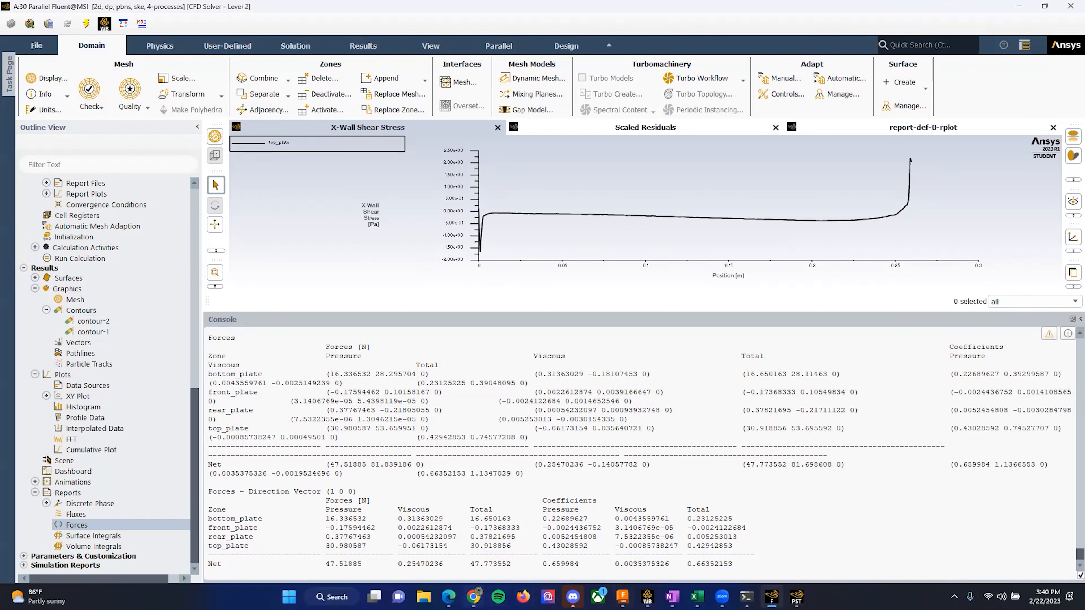
# Check the assignment's drag requirement against the force table in Fluent's console, and view the drag coefficient formula in the Excel workbook.
pyautogui.click(473, 596)
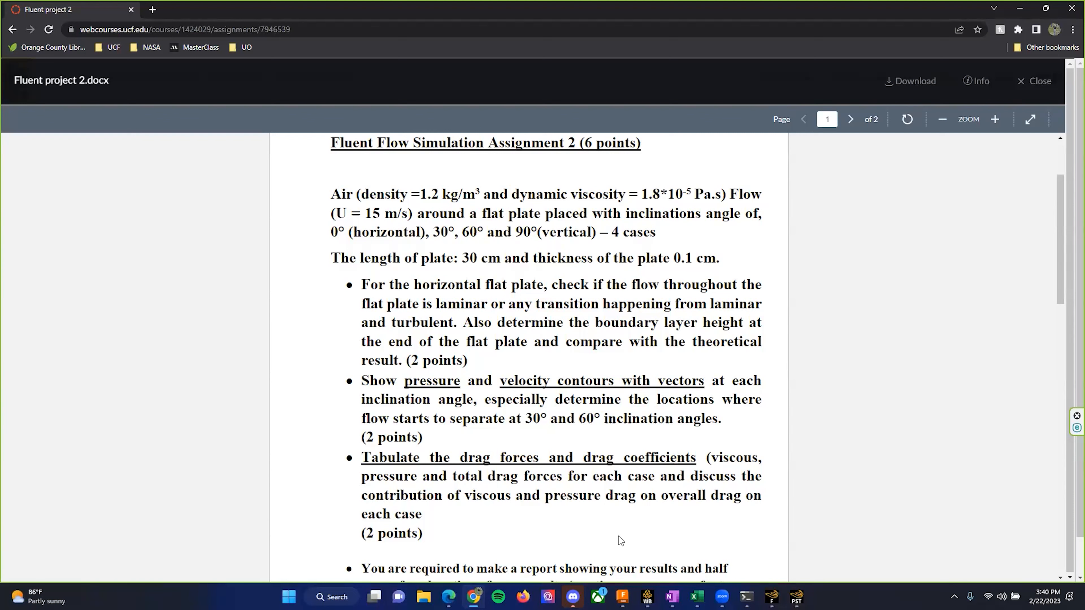
pyautogui.hotkey('alt', 'Tab')
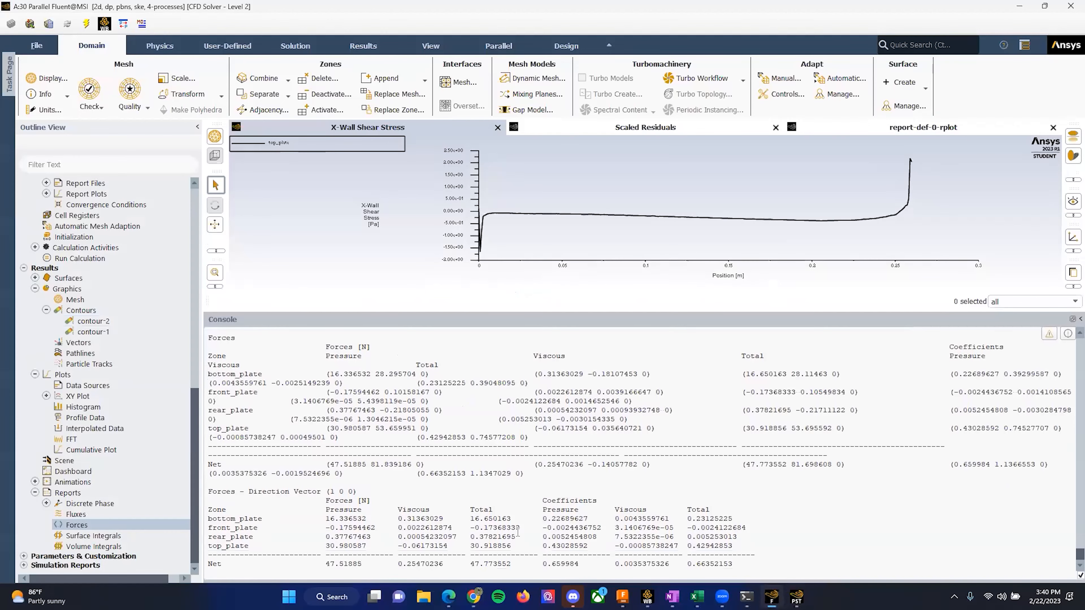
pyautogui.moveTo(322, 501); pyautogui.dragTo(514, 565)
pyautogui.click(514, 565)
pyautogui.click(697, 597)
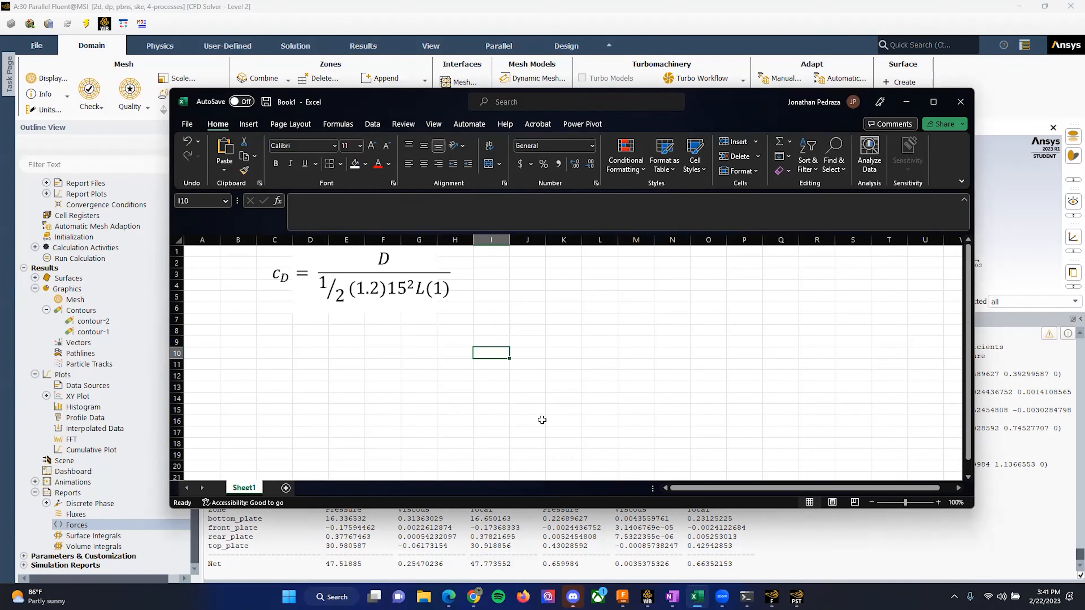
pyautogui.click(907, 102)
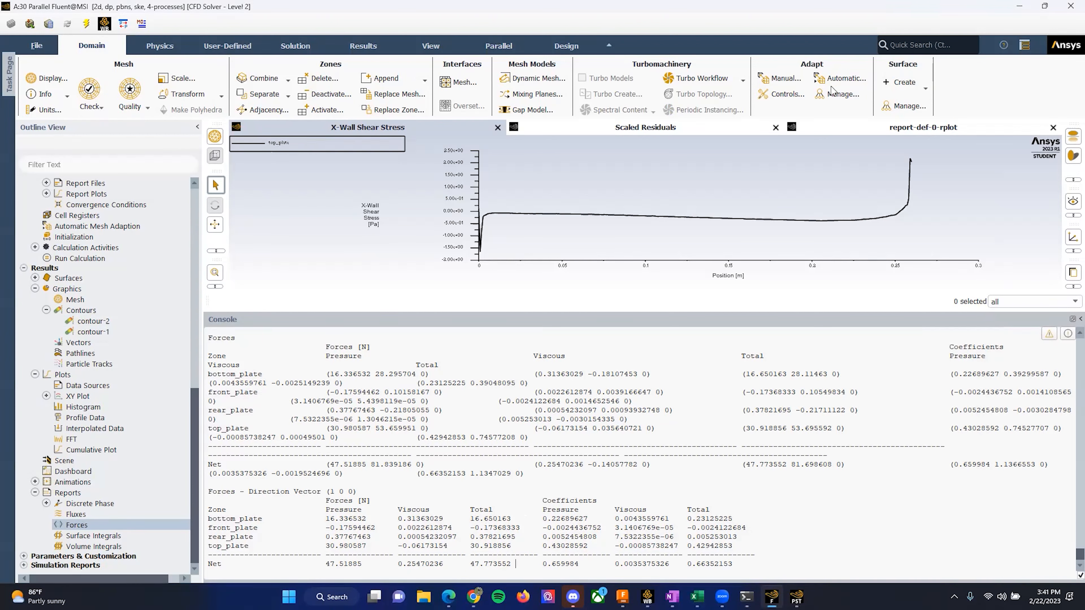
# Switch to the assignment document in Chrome and look through its remaining requirements and the opening problem statement.
pyautogui.click(476, 590)
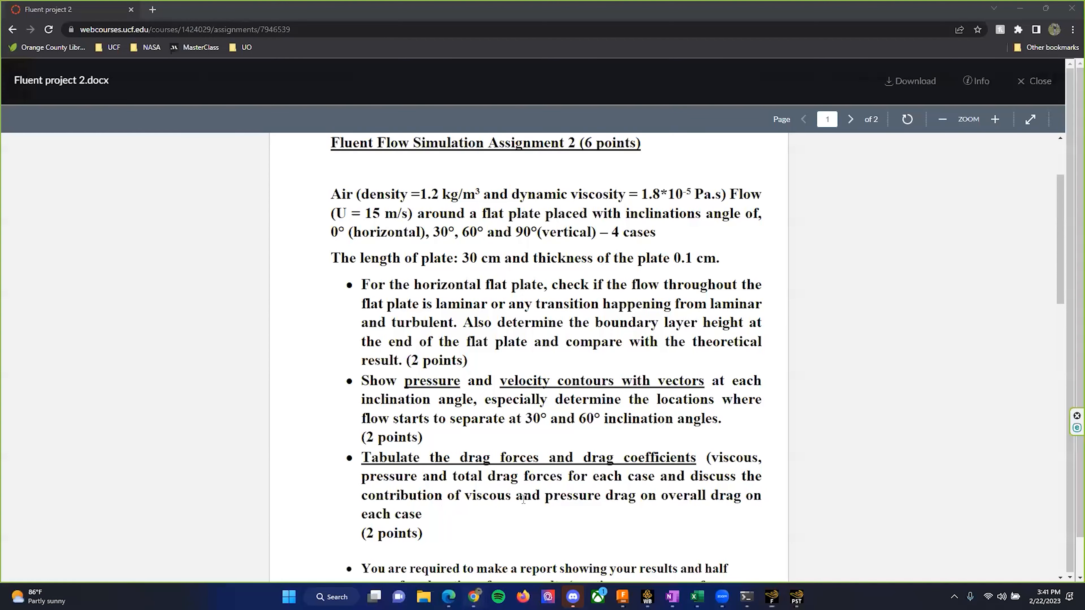
pyautogui.scroll(-4, 463, 470)
pyautogui.scroll(-5, 466, 473)
pyautogui.scroll(10, 466, 473)
pyautogui.scroll(1, 462, 394)
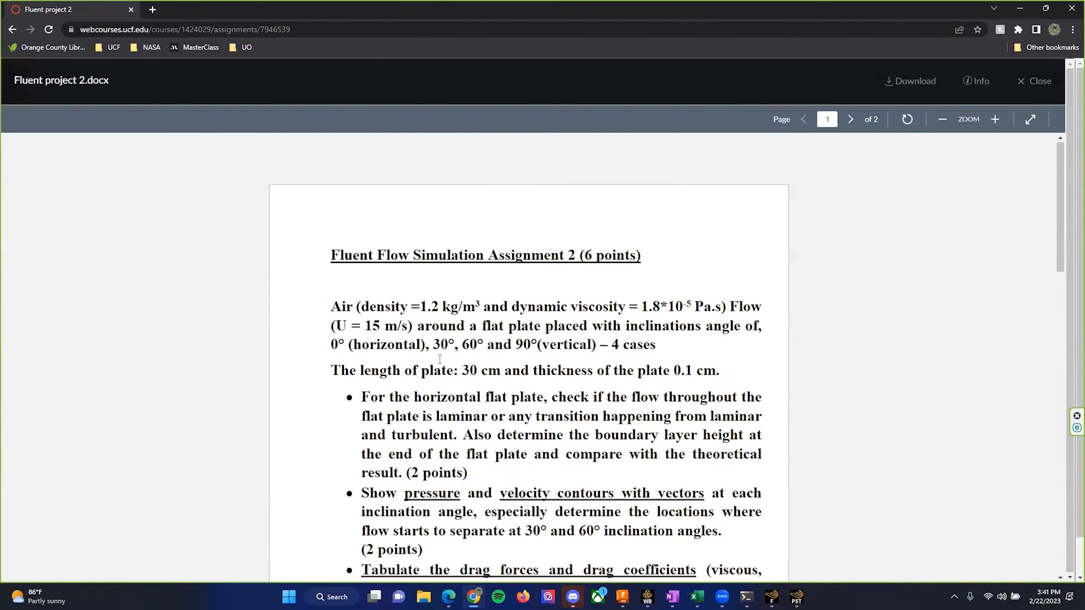